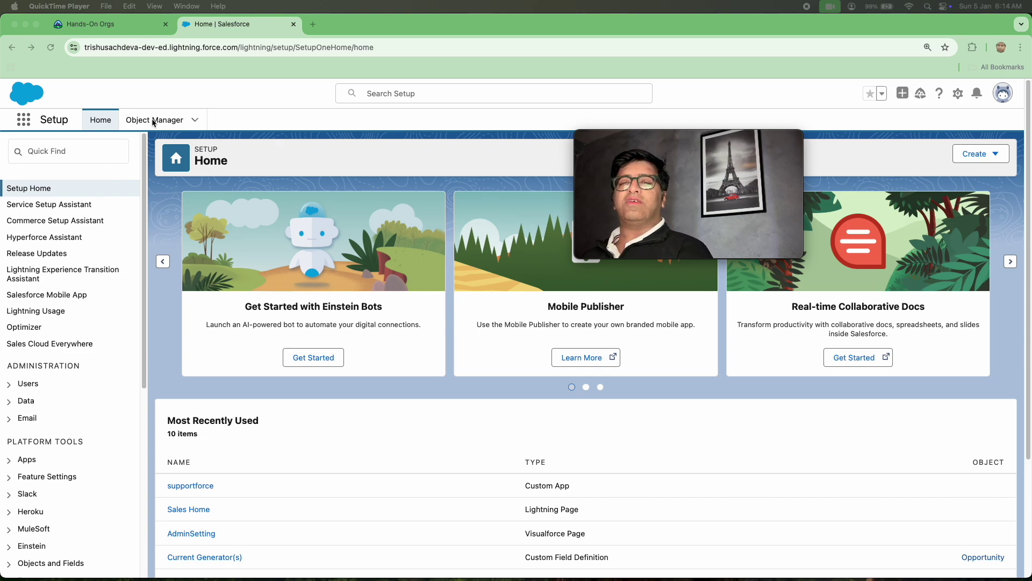
Open the Service app from the Salesforce App Launcher
{"action": "left_click", "coordinate": [28, 124]}
{"action": "left_click", "coordinate": [28, 124]}
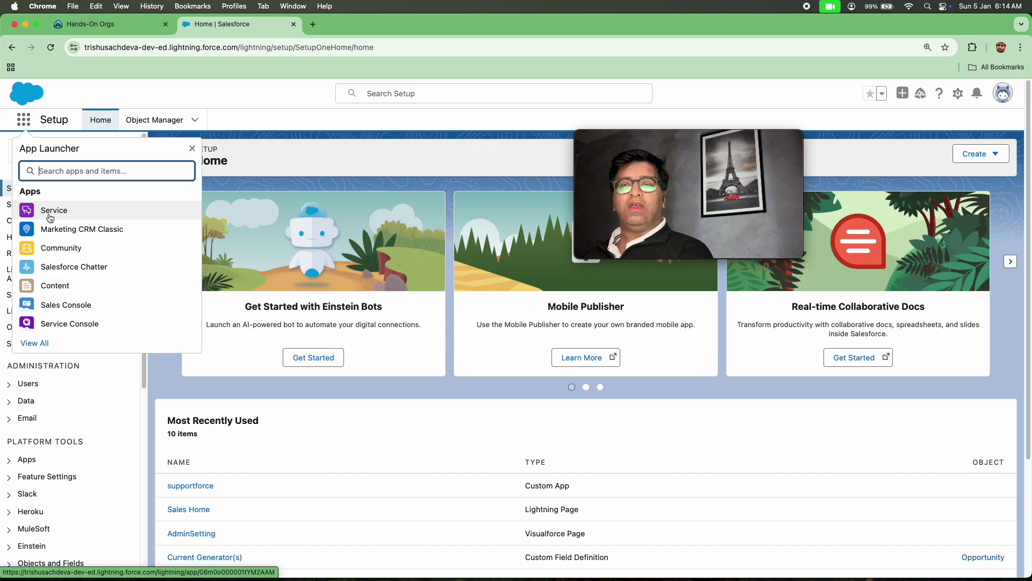
{"action": "left_click", "coordinate": [50, 213]}
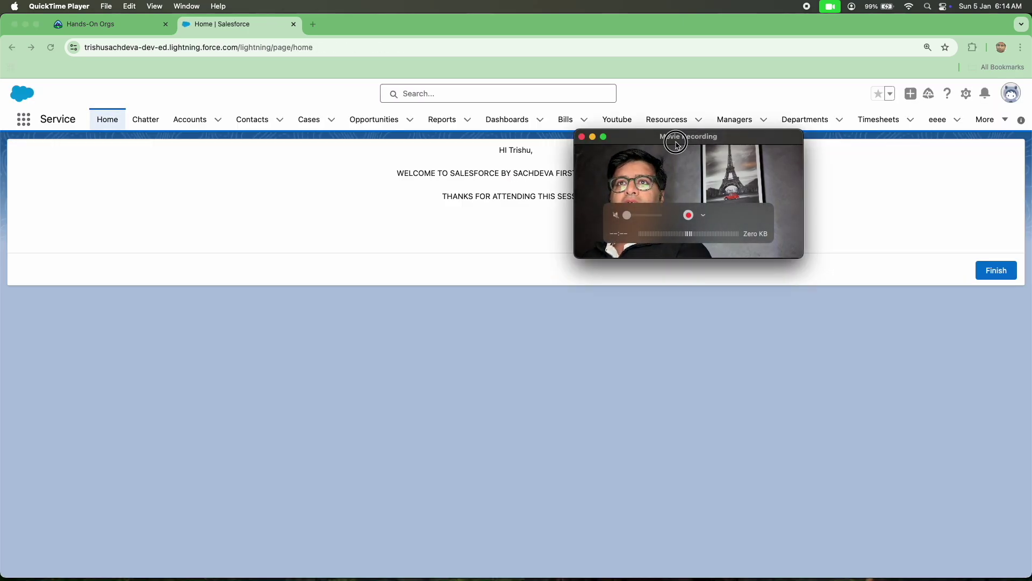
{"action": "left_click_drag", "start_coordinate": [660, 150], "coordinate": [815, 173]}
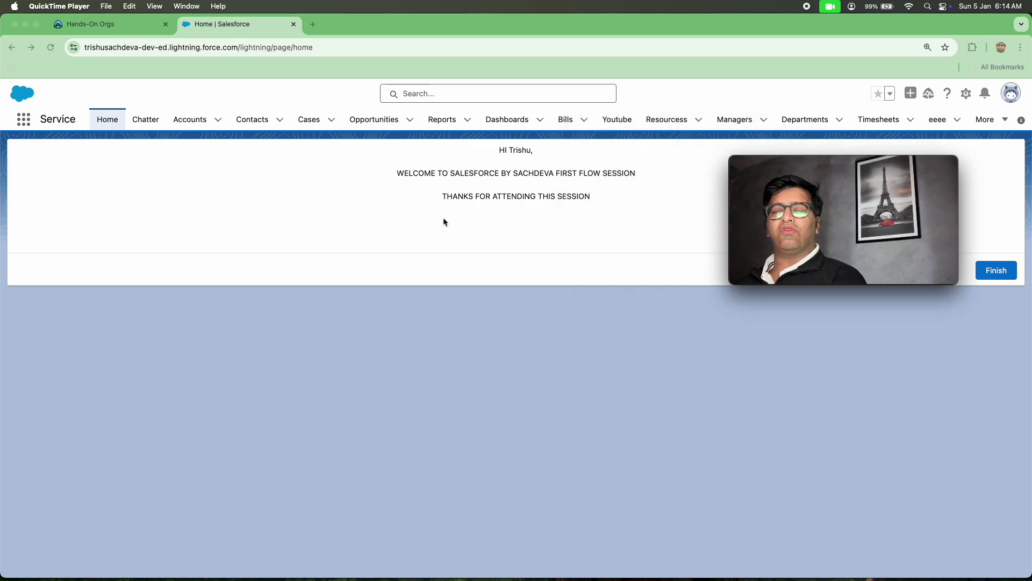
Go to the Accounts list and start creating a new account
{"action": "left_click", "coordinate": [204, 120]}
{"action": "left_click", "coordinate": [203, 120]}
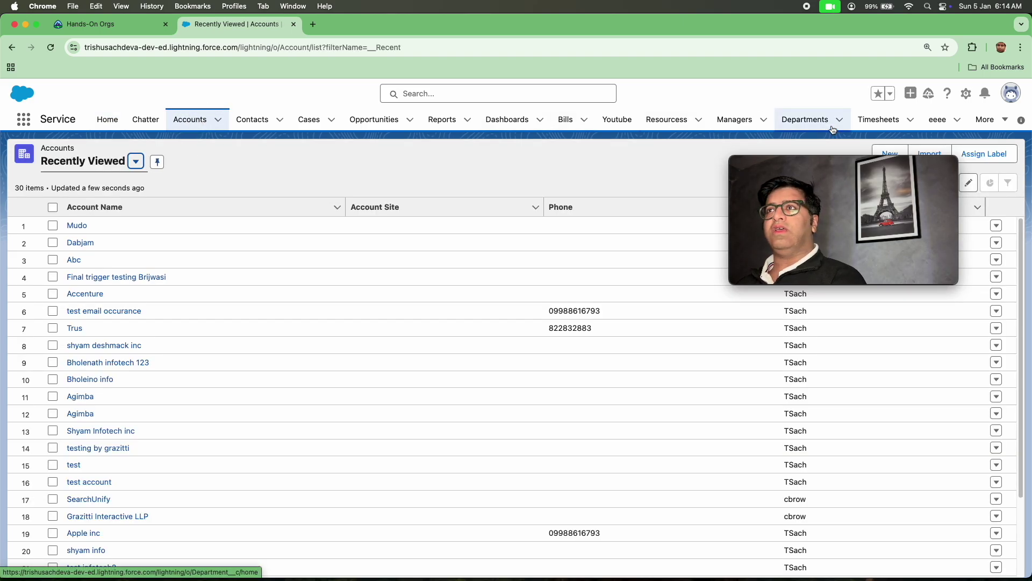
{"action": "left_click", "coordinate": [881, 152]}
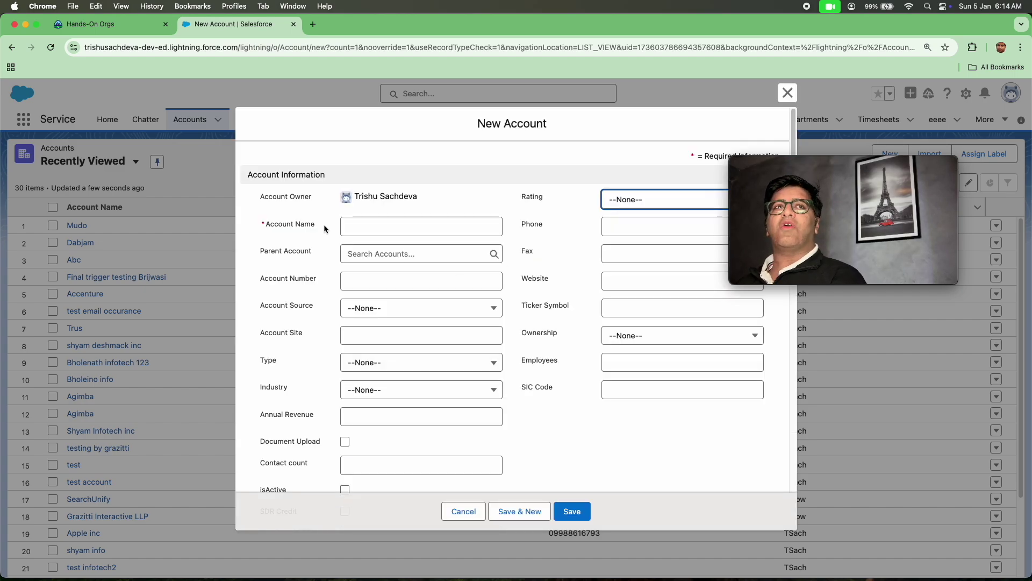
Examine the New Account form's fields, including the available options for Rating, Ownership and Account Source
{"action": "left_click", "coordinate": [352, 228]}
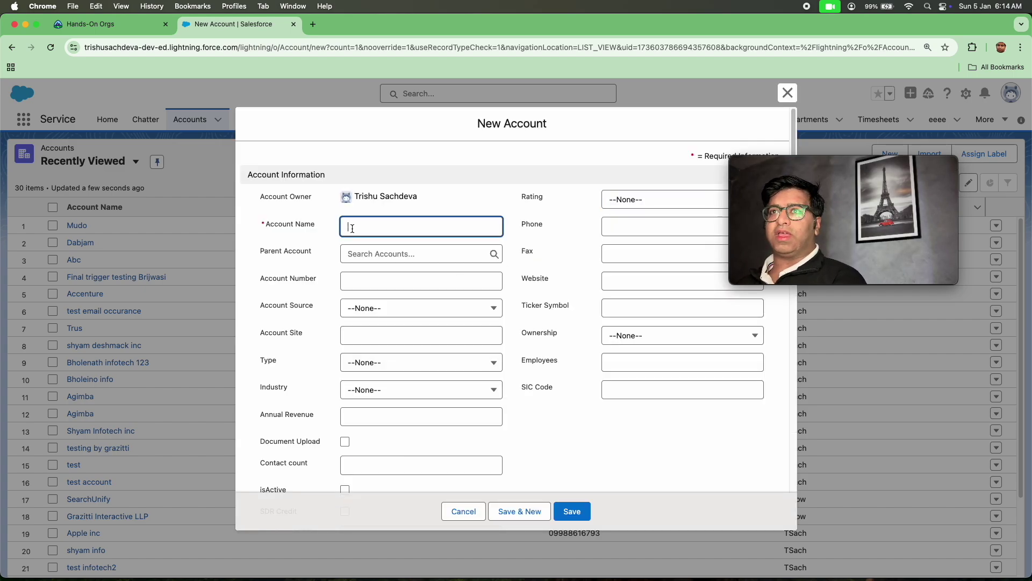
{"action": "left_click", "coordinate": [632, 200]}
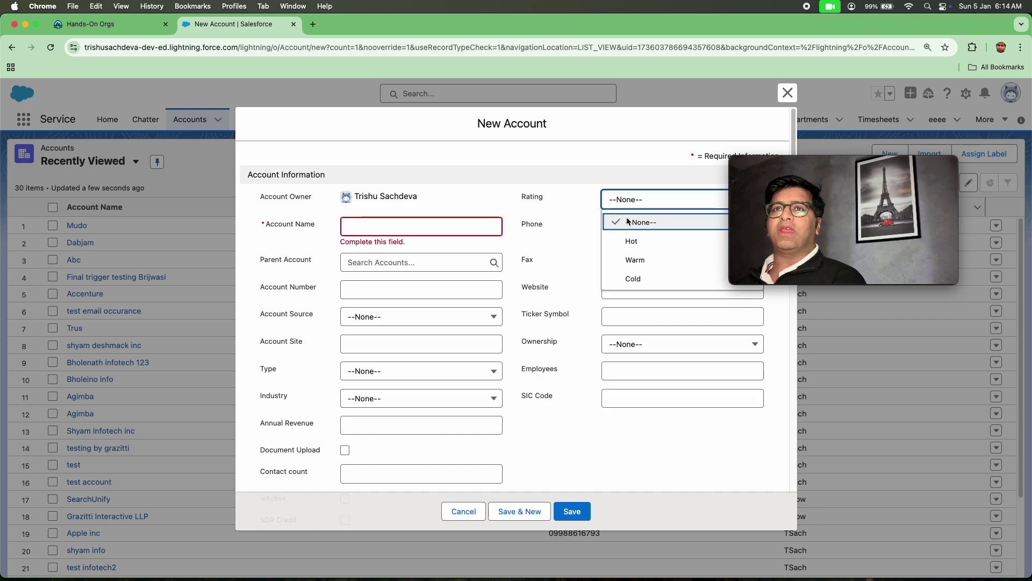
{"action": "left_click", "coordinate": [585, 260]}
{"action": "left_click", "coordinate": [634, 343]}
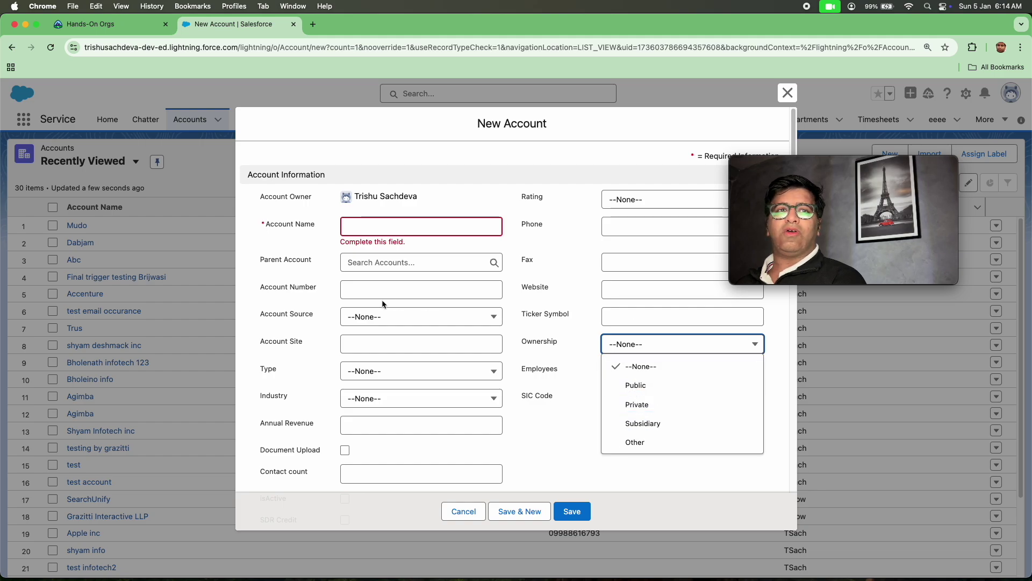
{"action": "left_click", "coordinate": [400, 320]}
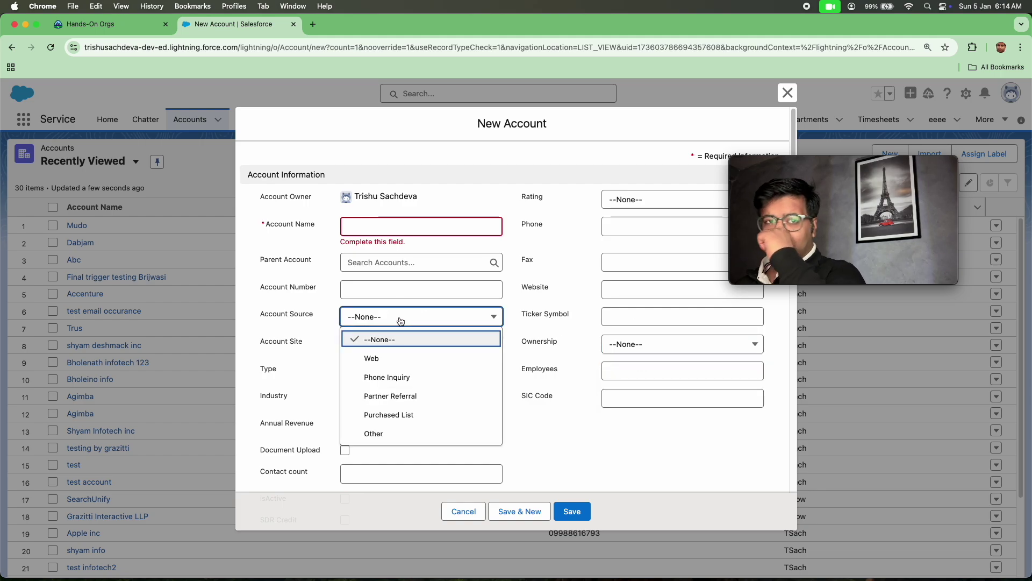
{"action": "left_click", "coordinate": [391, 293]}
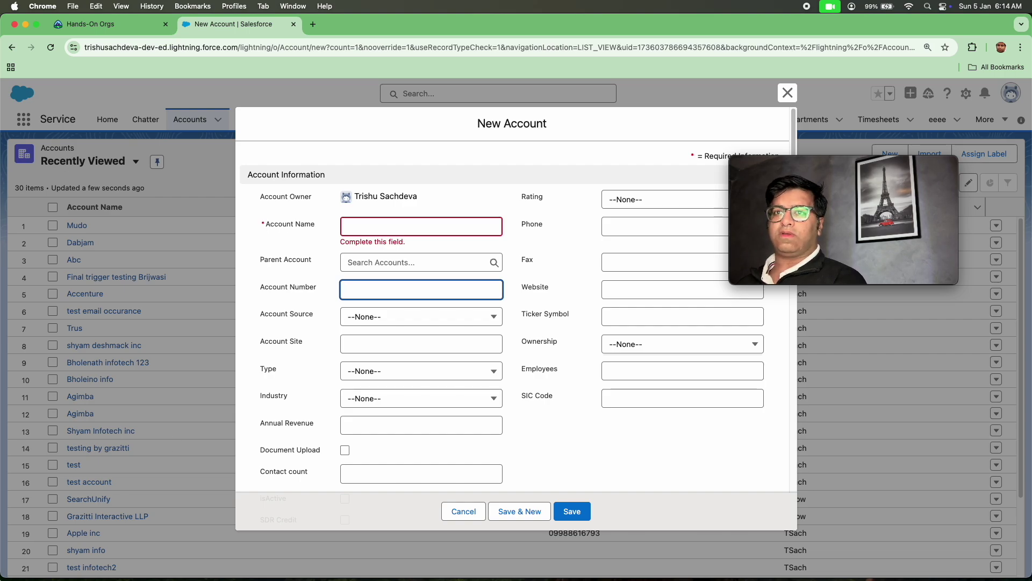
{"action": "mouse_move", "coordinate": [389, 578]}
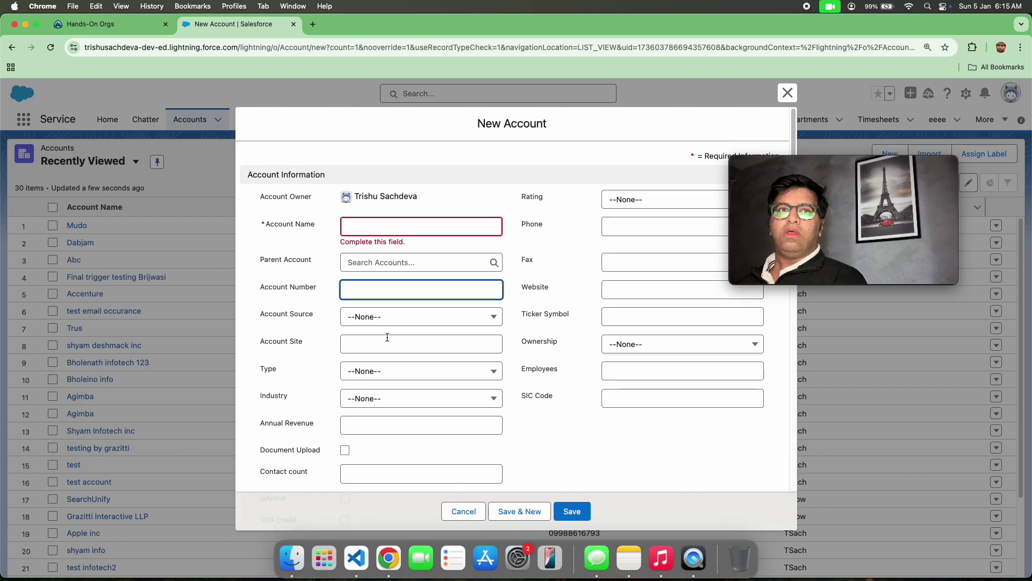
Create a blank Google Docs document in a new browser tab
{"action": "left_click", "coordinate": [311, 29]}
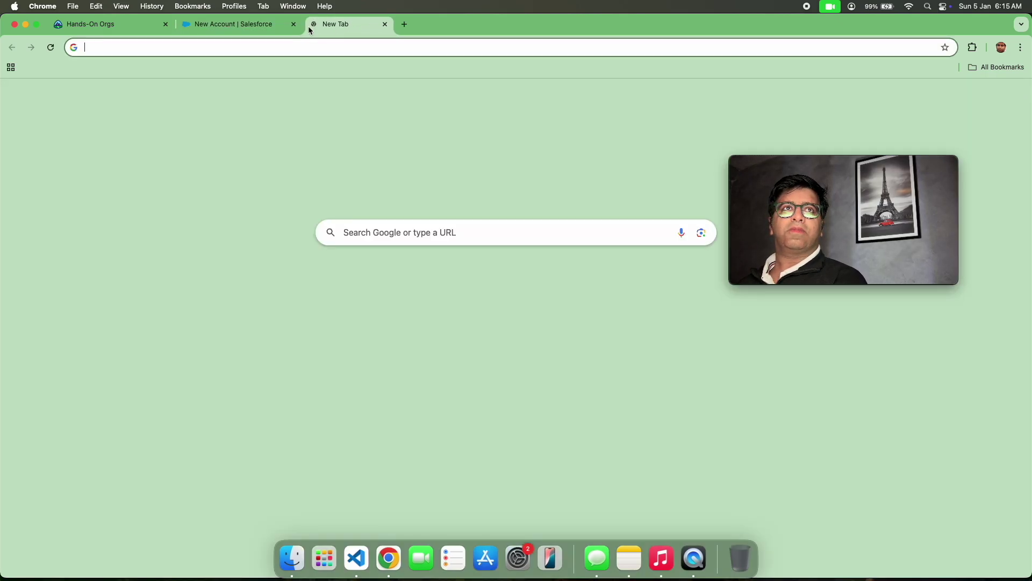
{"action": "type", "text": "n"}
{"action": "key", "text": "BackSpace"}
{"action": "type", "text": "do"}
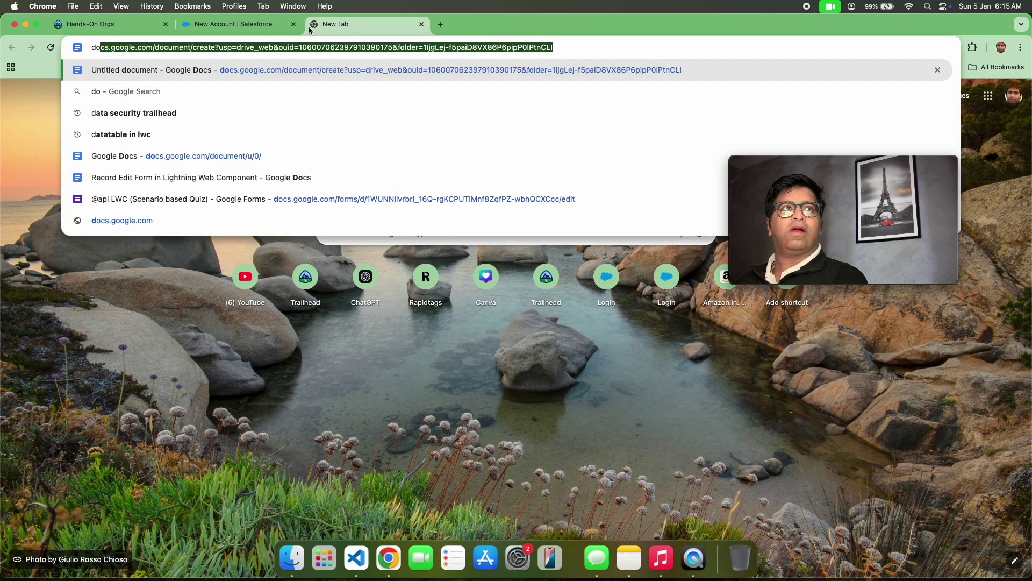
{"action": "type", "text": "cs.go"}
{"action": "key", "text": "BackSpace"}
{"action": "type", "text": "c"}
{"action": "key", "text": "Return"}
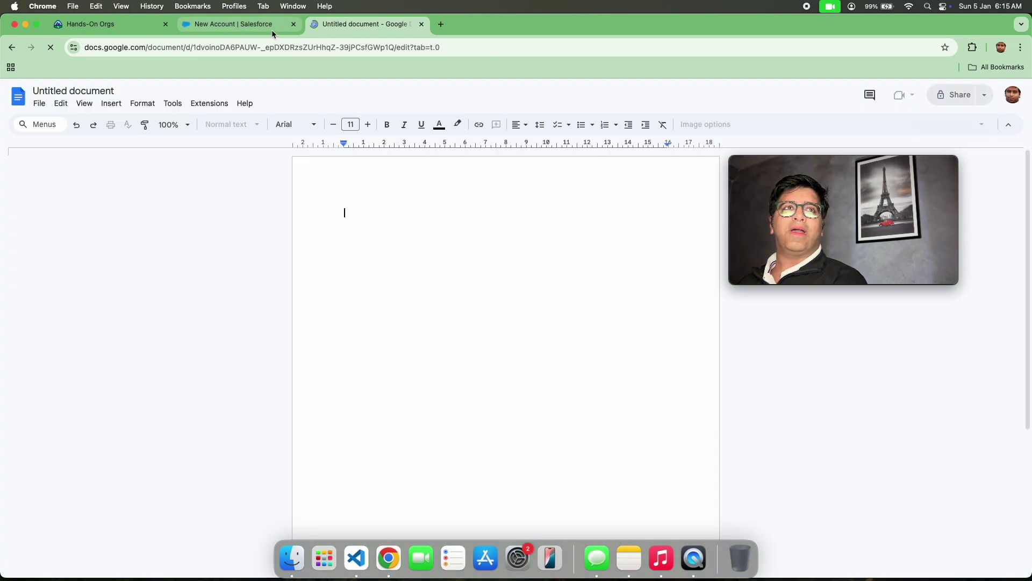
Using the New Account form as reference, write "Account Name" and "Rating" as the first two lines of the Google document
{"action": "left_click", "coordinate": [272, 30]}
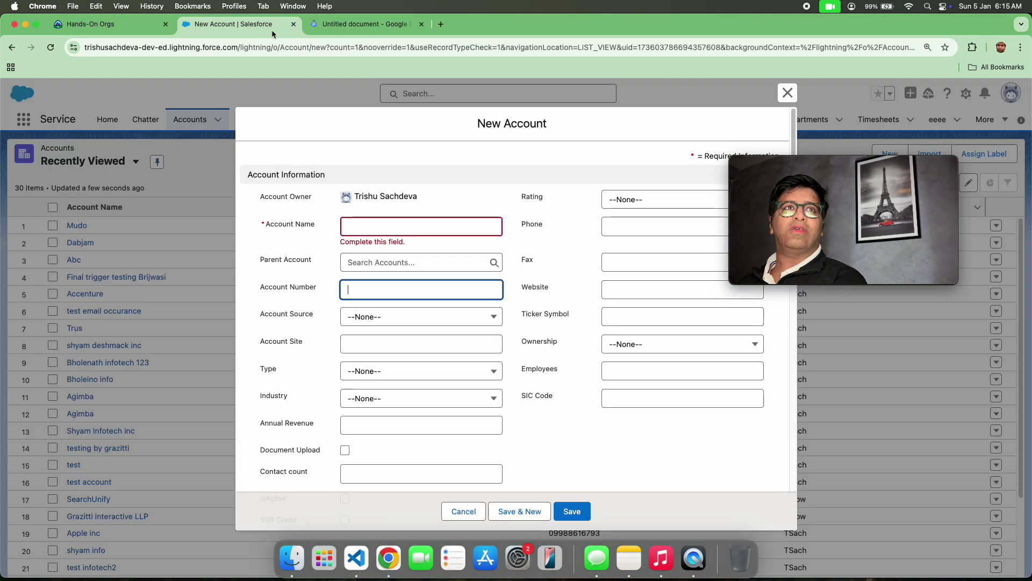
{"action": "left_click", "coordinate": [338, 25]}
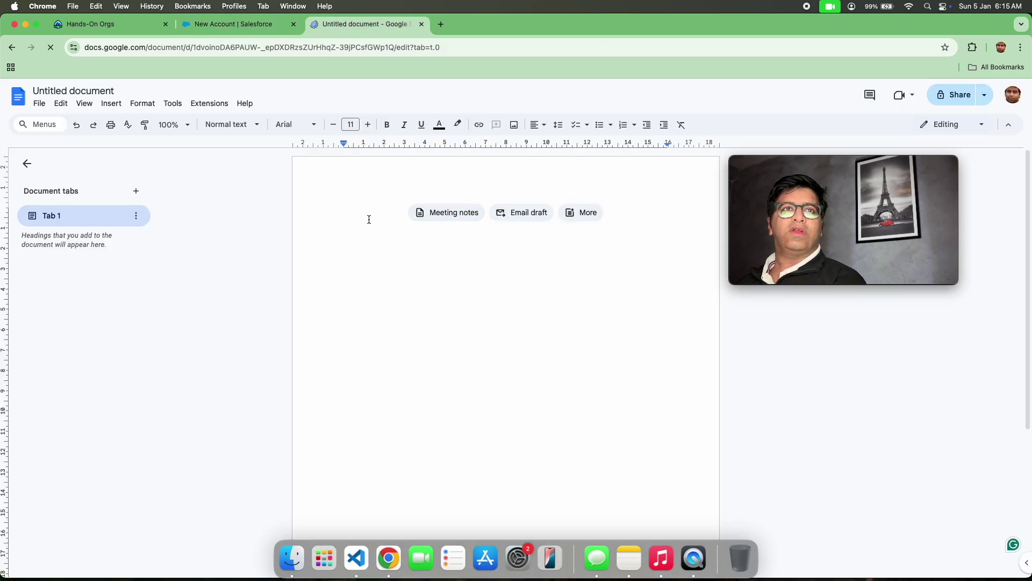
{"action": "type", "text": "Account Name"}
{"action": "key", "text": "Return"}
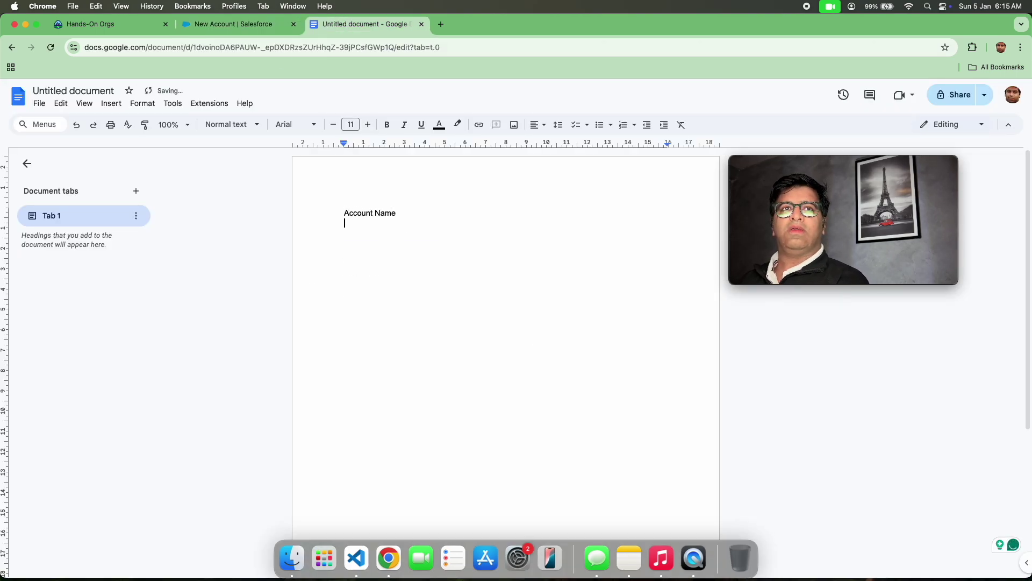
{"action": "left_click", "coordinate": [209, 24]}
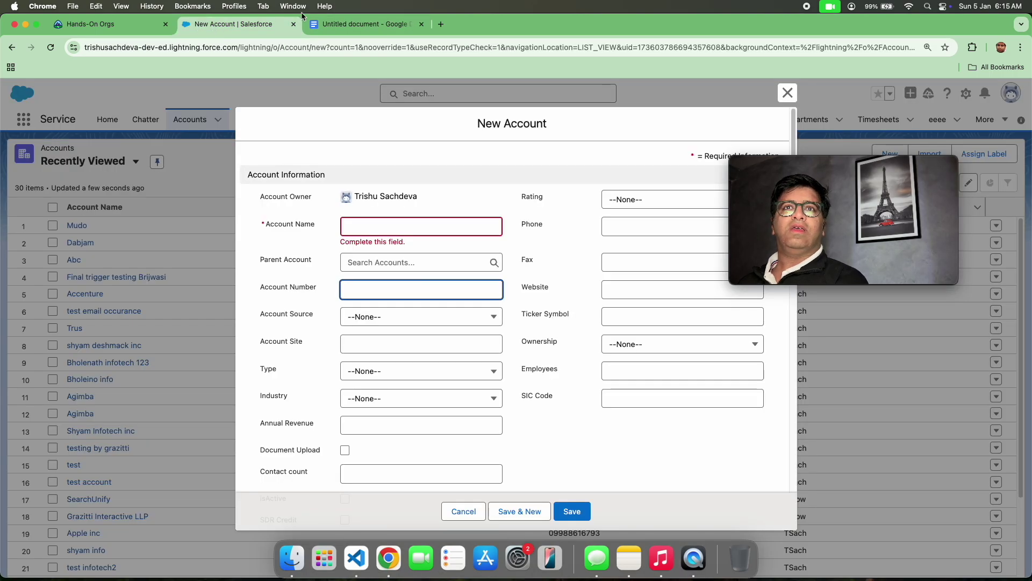
{"action": "left_click", "coordinate": [329, 25]}
{"action": "type", "text": "Rat"}
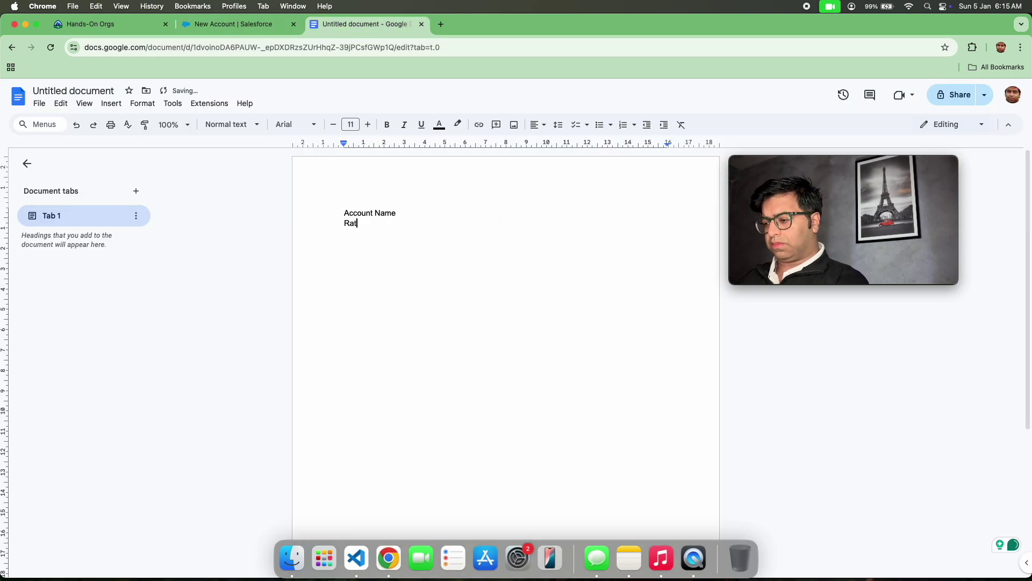
{"action": "type", "text": "ing"}
Check the Account Source options in the New Account form and add "Account Source" as the document's third line
{"action": "left_click", "coordinate": [210, 24]}
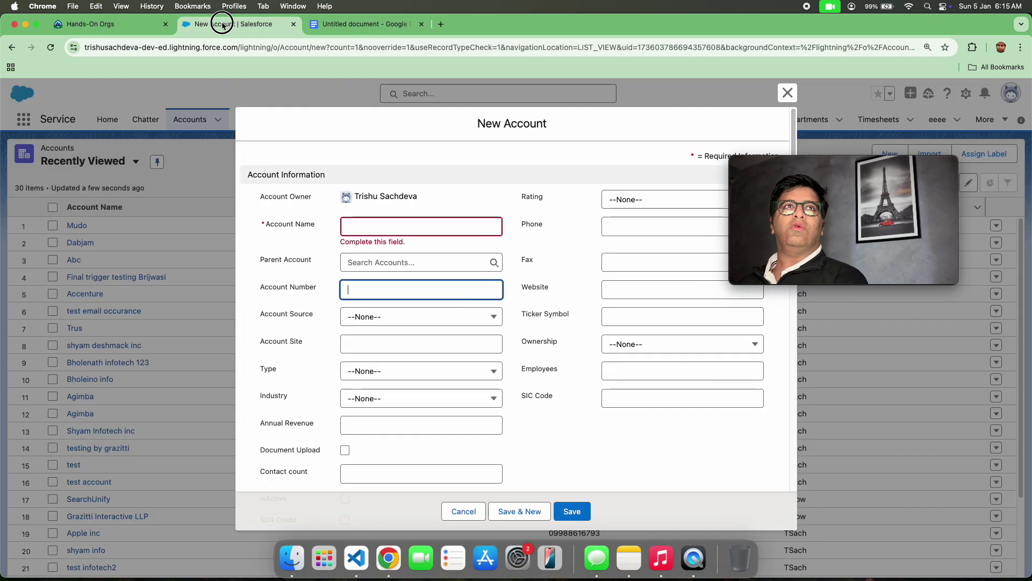
{"action": "left_click", "coordinate": [380, 379]}
{"action": "left_click", "coordinate": [380, 378]}
{"action": "left_click", "coordinate": [387, 318]}
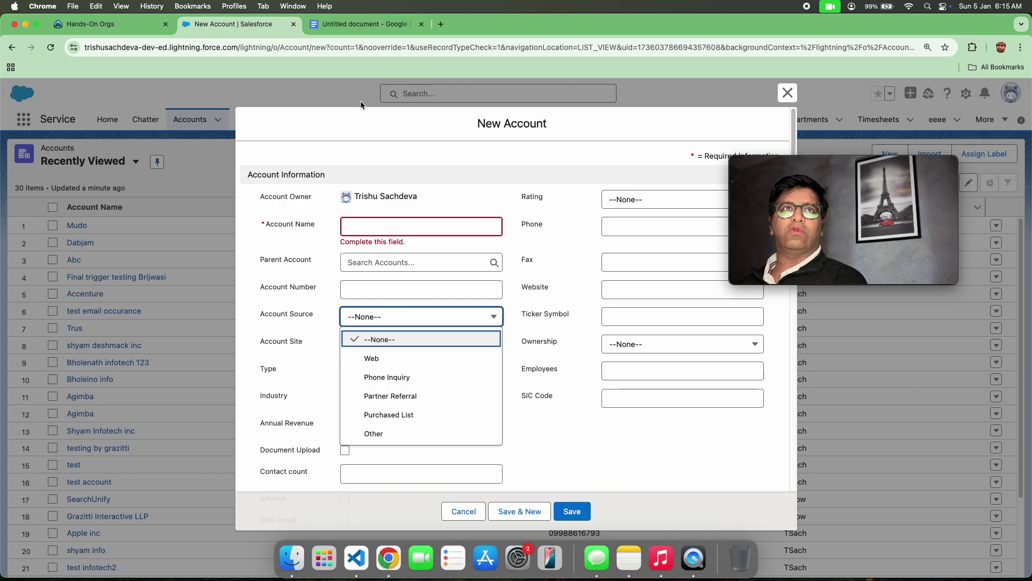
{"action": "left_click", "coordinate": [372, 28]}
{"action": "key", "text": "Return"}
{"action": "type", "text": "AS"}
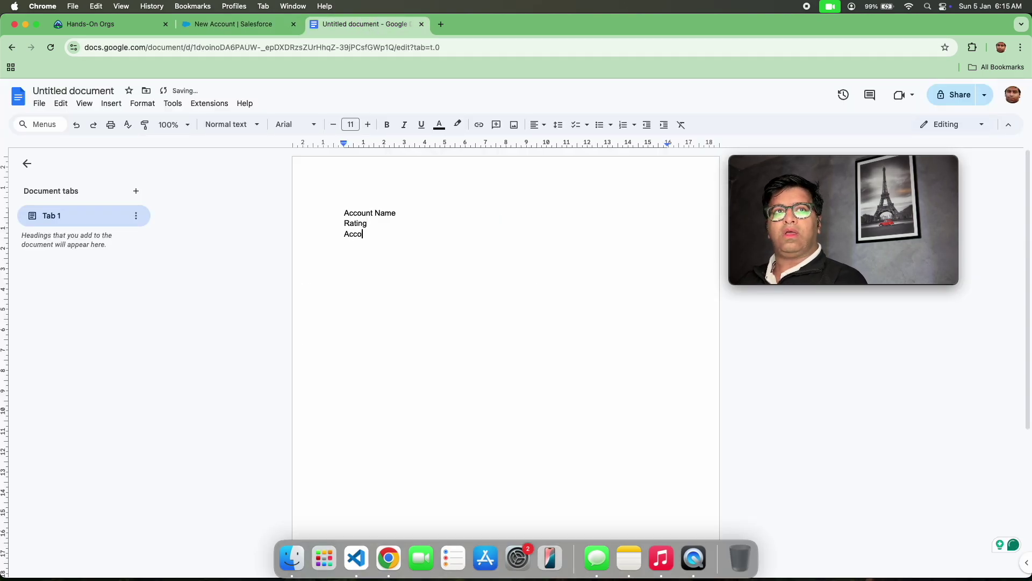
{"action": "type", "text": "Site"}
{"action": "key", "text": "BackSpace"}
{"action": "key", "text": "BackSpace"}
{"action": "key", "text": "BackSpace"}
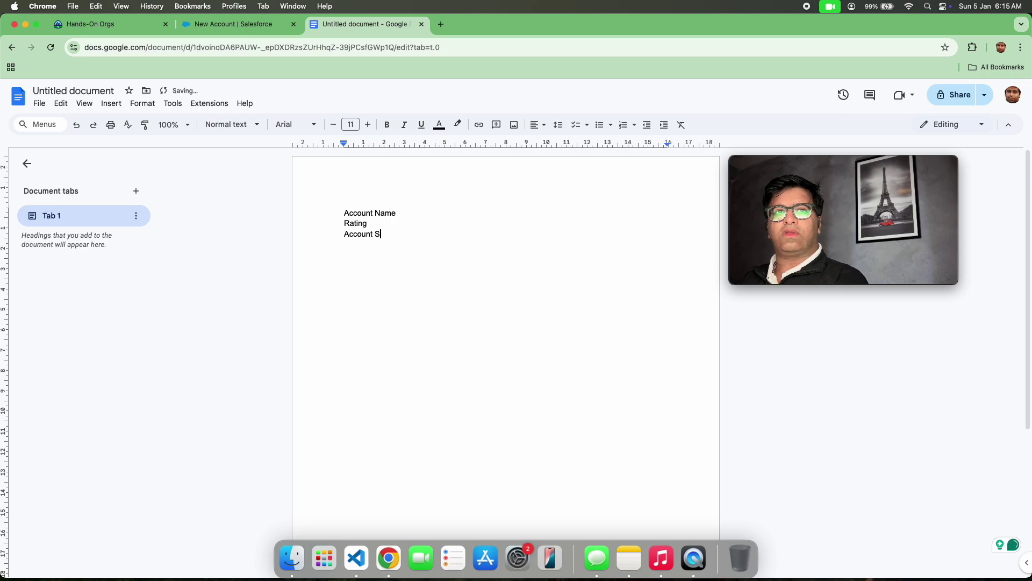
Review the Rating options in the Salesforce form and add "Rating" and "Annual Revenue" as the next lines of the document
{"action": "left_click", "coordinate": [269, 23]}
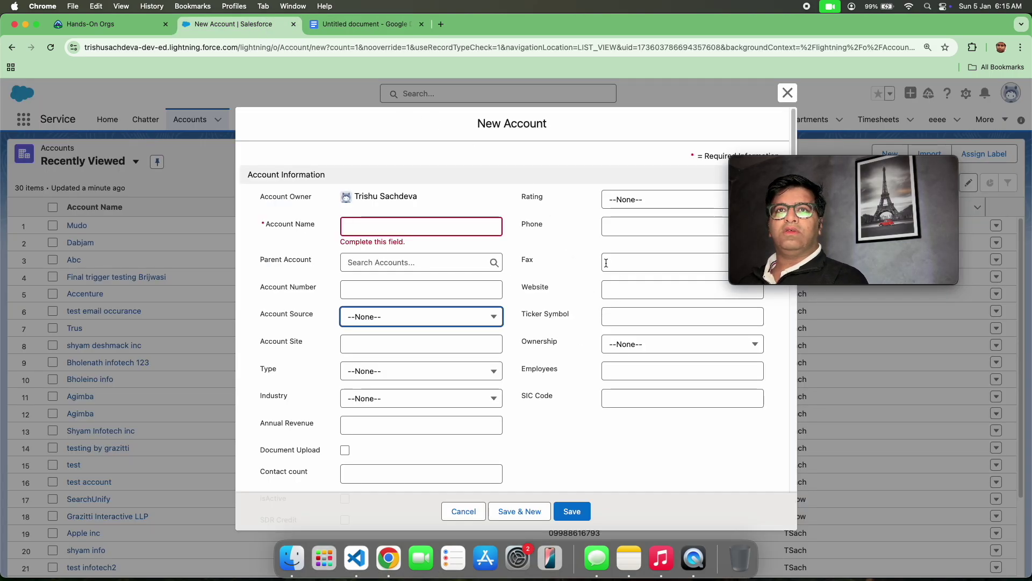
{"action": "left_click", "coordinate": [624, 203]}
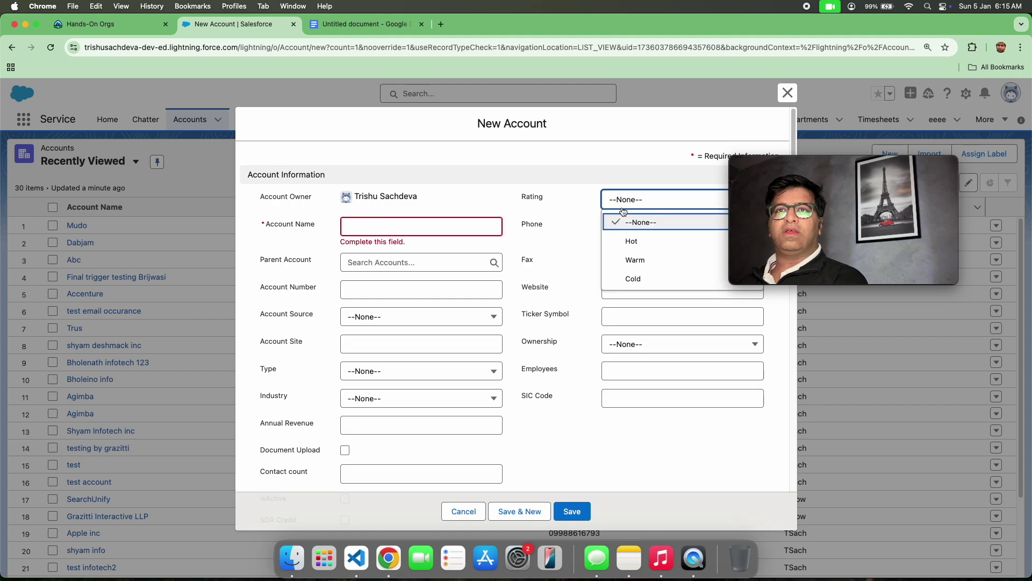
{"action": "left_click", "coordinate": [329, 25]}
{"action": "key", "text": "Return"}
{"action": "type", "text": "Rating"}
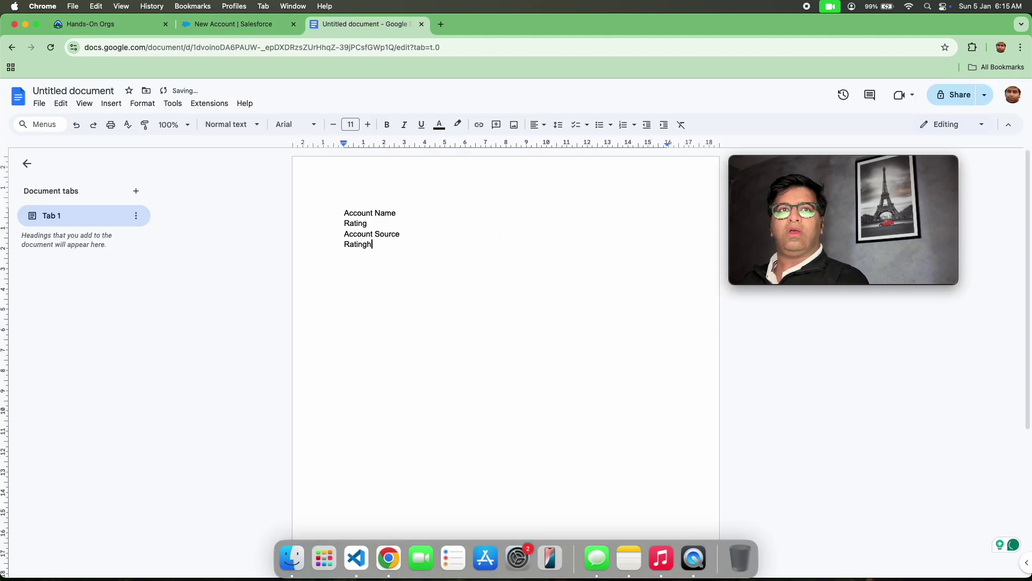
{"action": "left_click", "coordinate": [232, 24]}
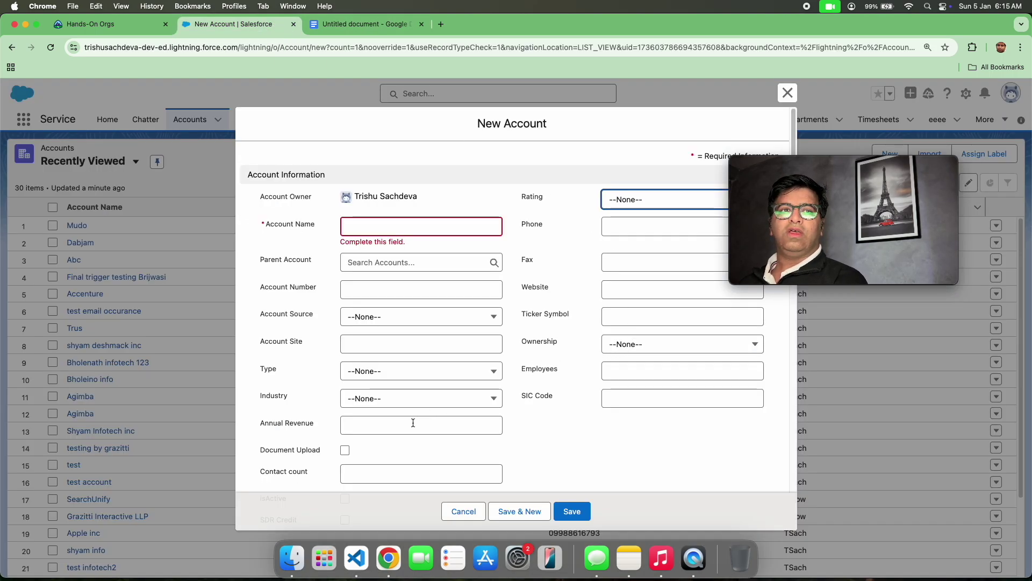
{"action": "left_click", "coordinate": [366, 24]}
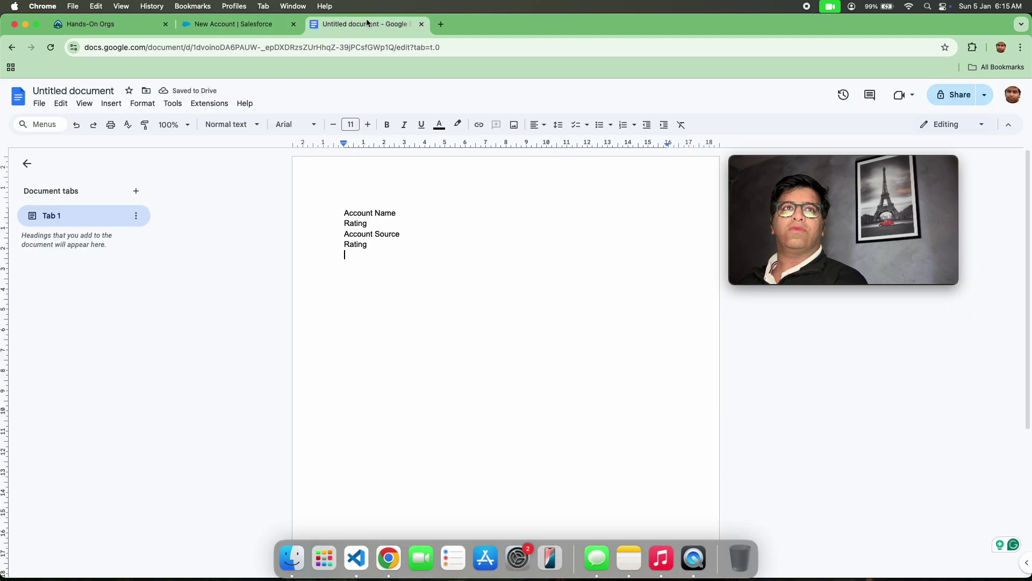
{"action": "type", "text": "Annual Revenue"}
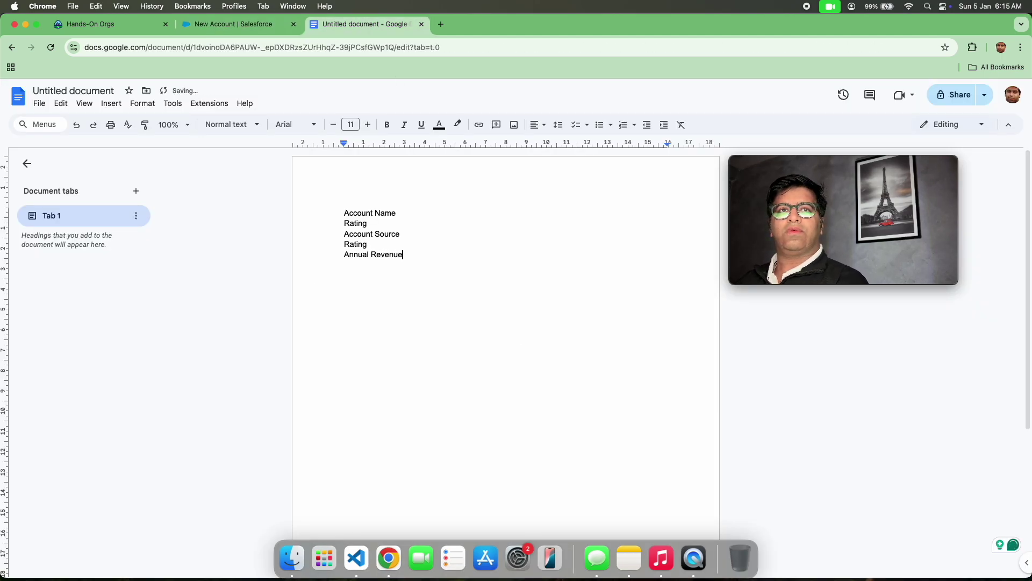
Find the isActive field in the New Account form, add "isactive" as the document's last line, and return to the form
{"action": "left_click", "coordinate": [252, 23]}
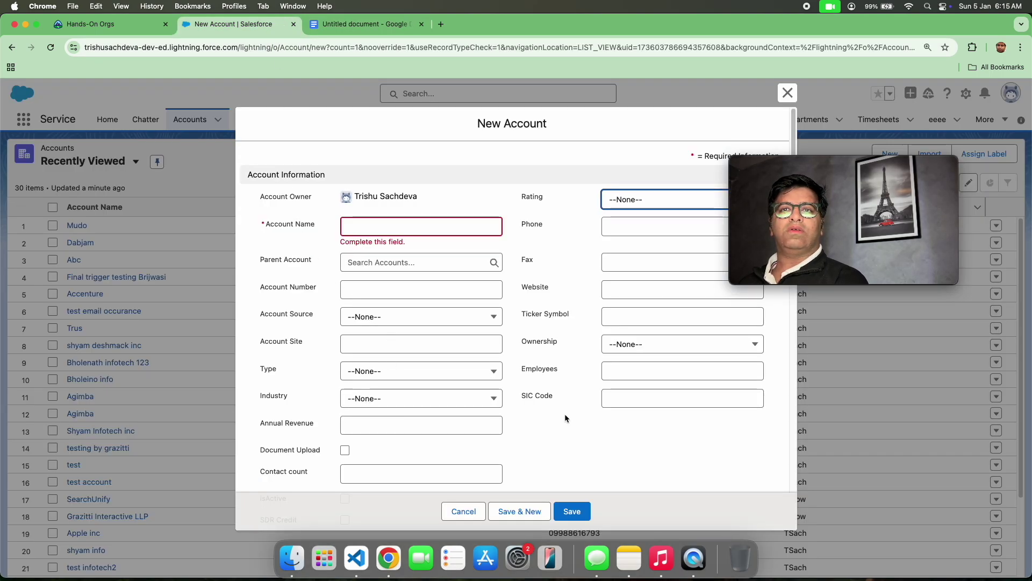
{"action": "scroll", "coordinate": [531, 379], "scroll_direction": "down", "scroll_amount": 1}
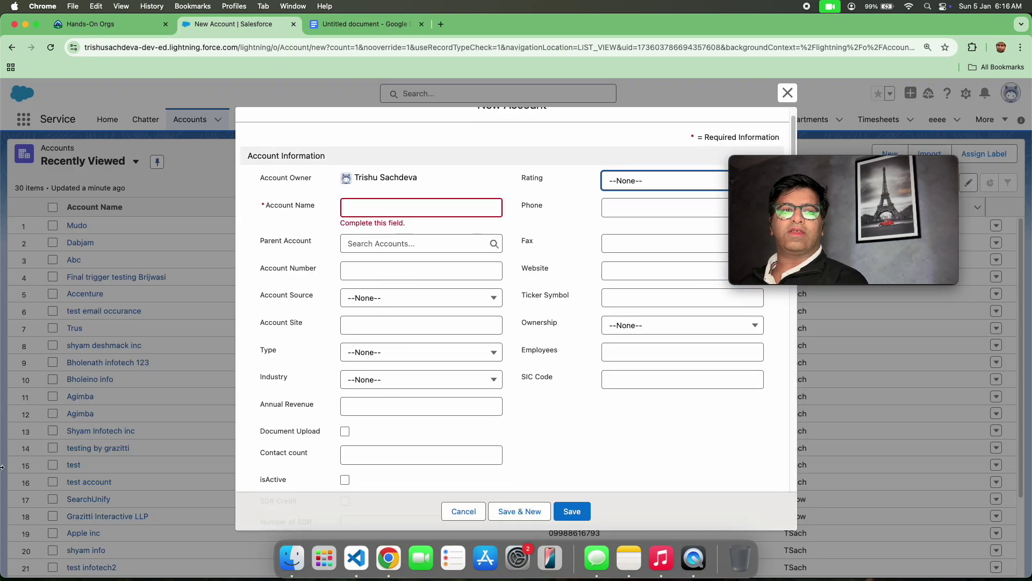
{"action": "left_click", "coordinate": [359, 24]}
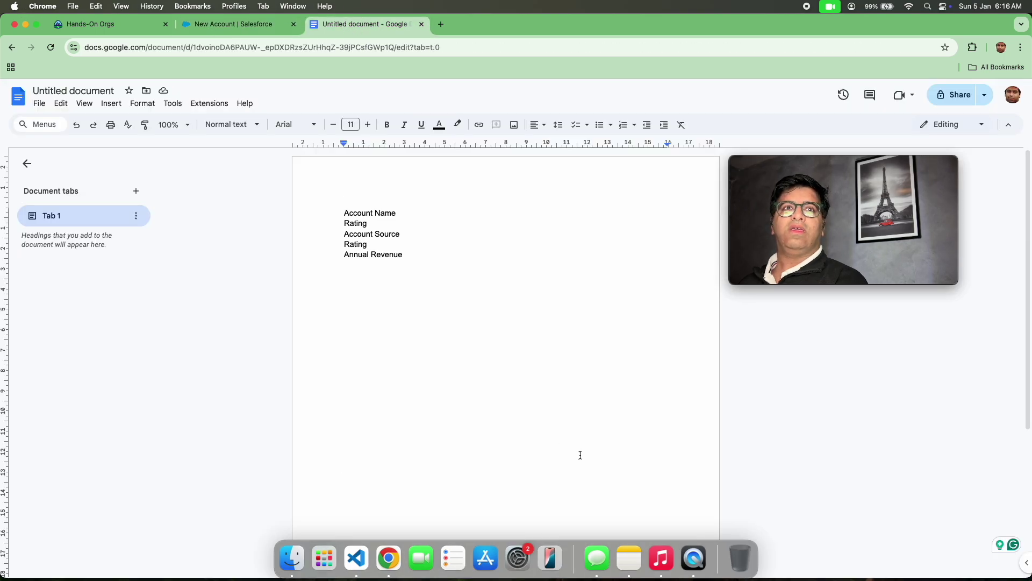
{"action": "type", "text": "isa"}
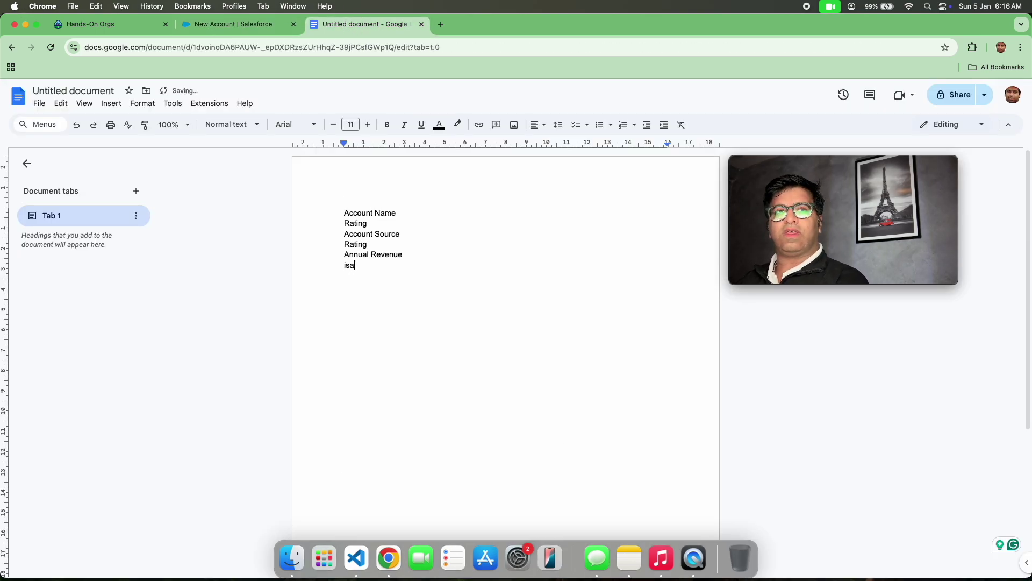
{"action": "type", "text": "ctive"}
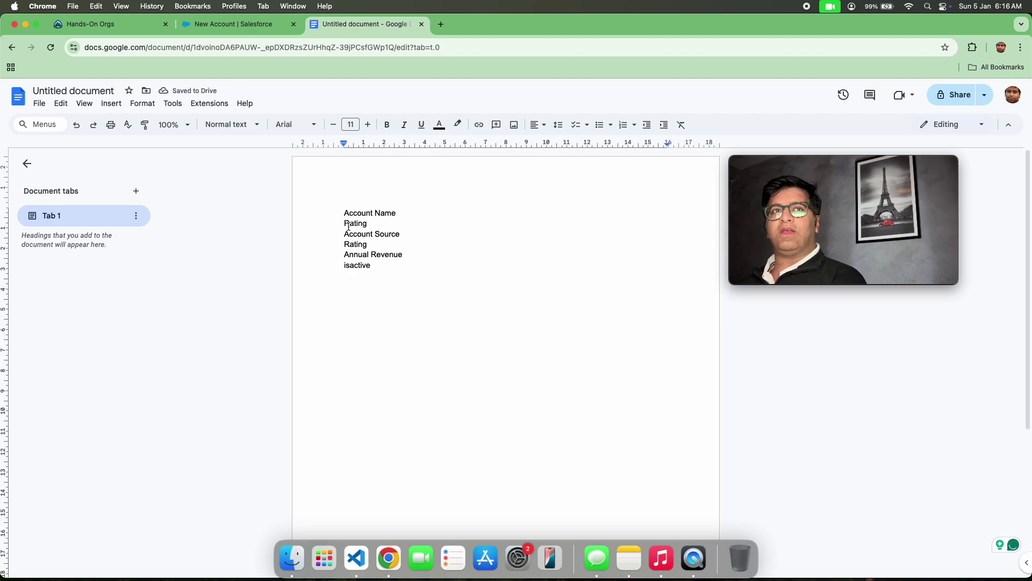
{"action": "left_click", "coordinate": [237, 24]}
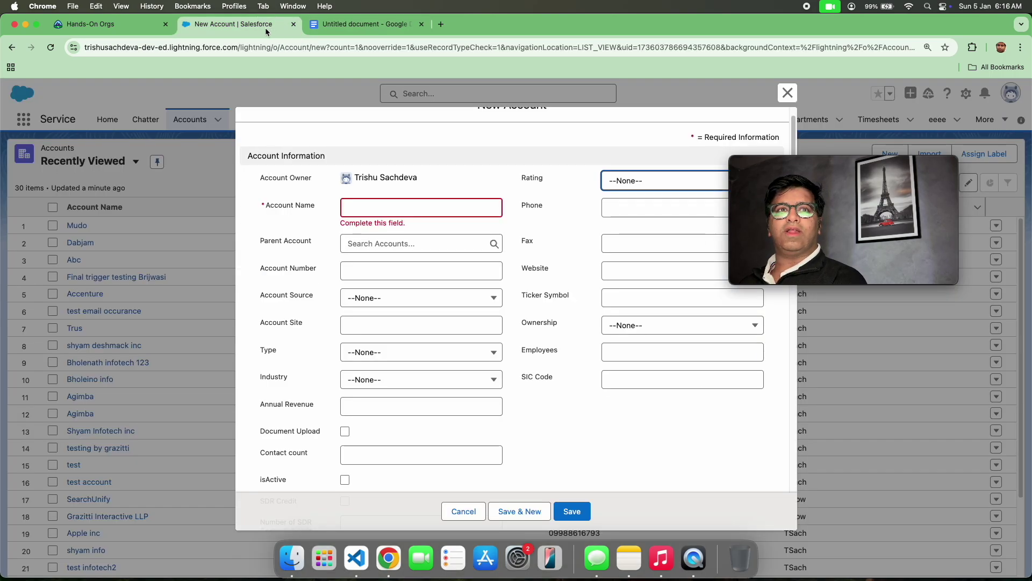
Check the Type options in the New Account form and replace the second "Rating" line in the document with "Type"
{"action": "left_click", "coordinate": [377, 357]}
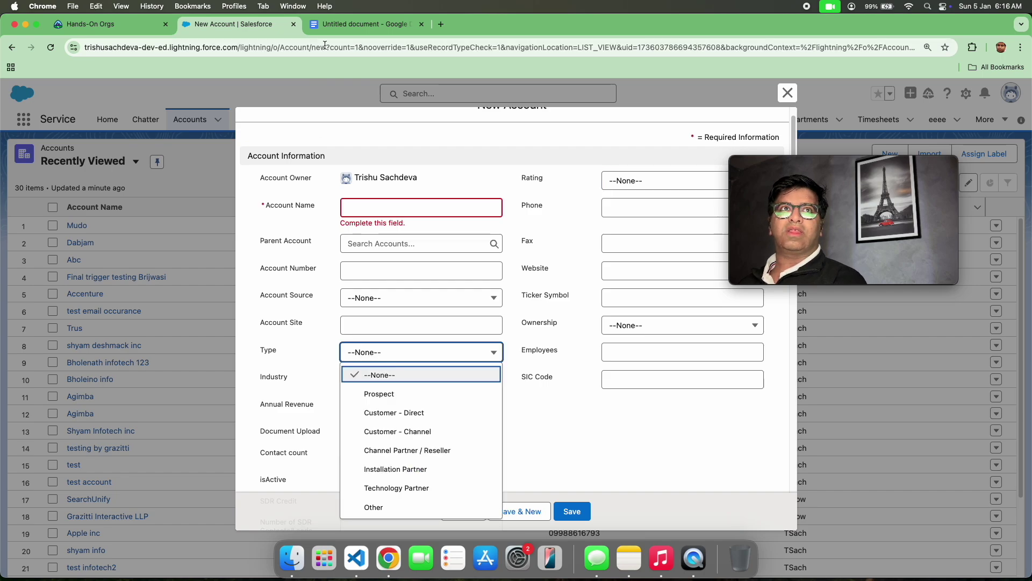
{"action": "left_click", "coordinate": [333, 24]}
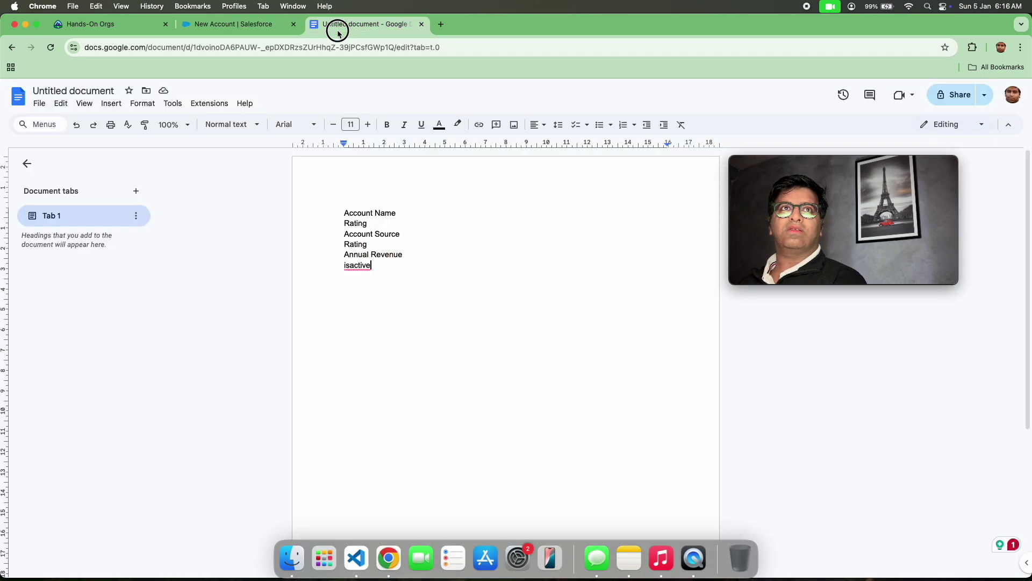
{"action": "double_click", "coordinate": [357, 245]}
{"action": "key", "text": "BackSpace"}
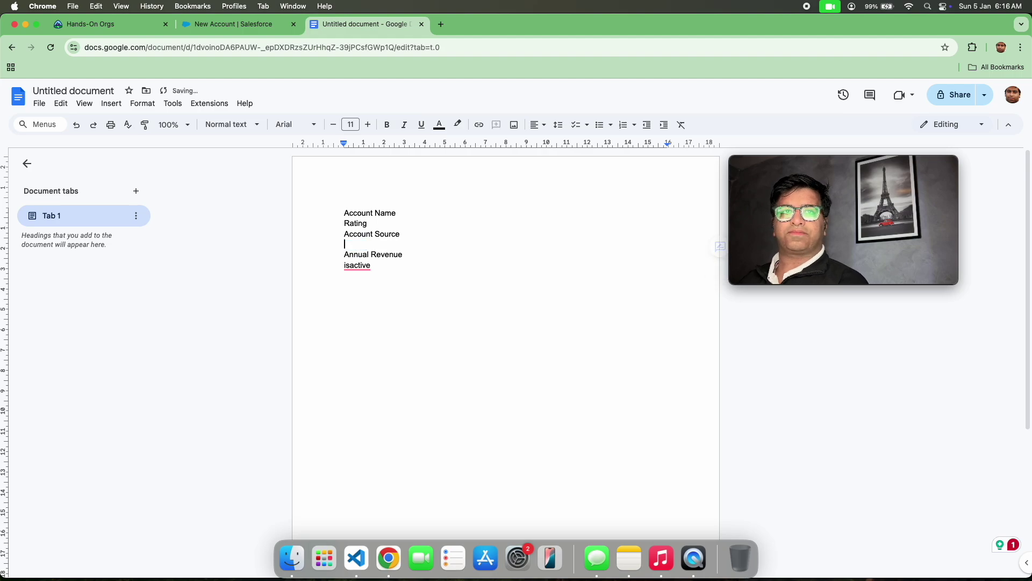
{"action": "type", "text": "Type"}
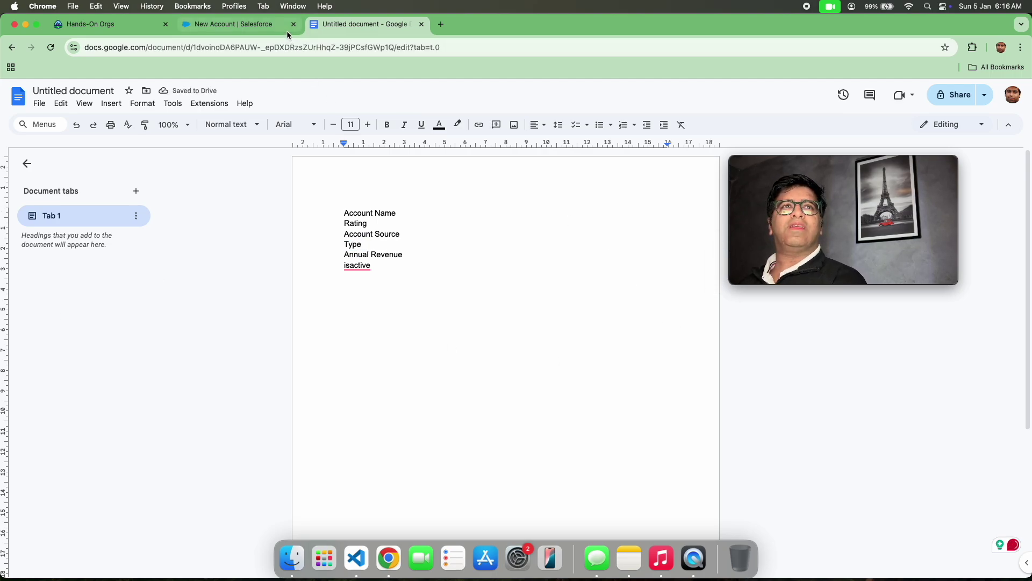
Close the New Account form without saving and check the field list in the document before returning to Salesforce
{"action": "left_click", "coordinate": [272, 25]}
{"action": "left_click", "coordinate": [410, 355]}
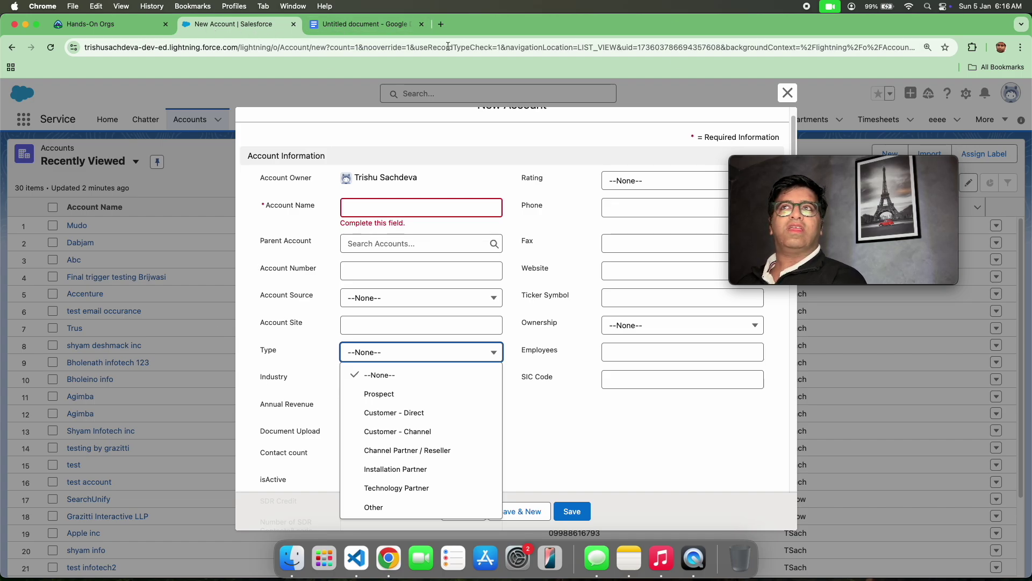
{"action": "left_click", "coordinate": [785, 96]}
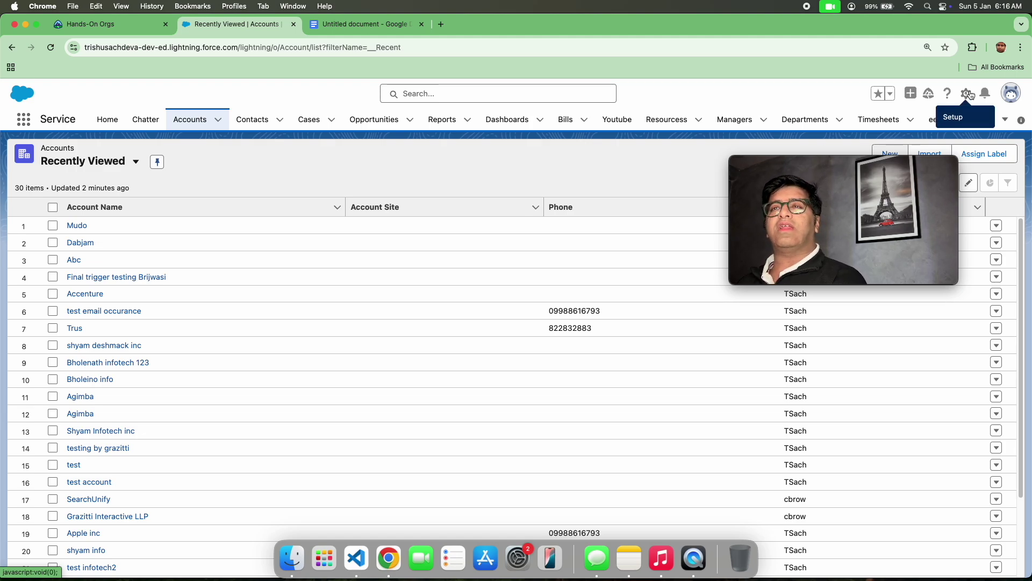
{"action": "left_click", "coordinate": [319, 26]}
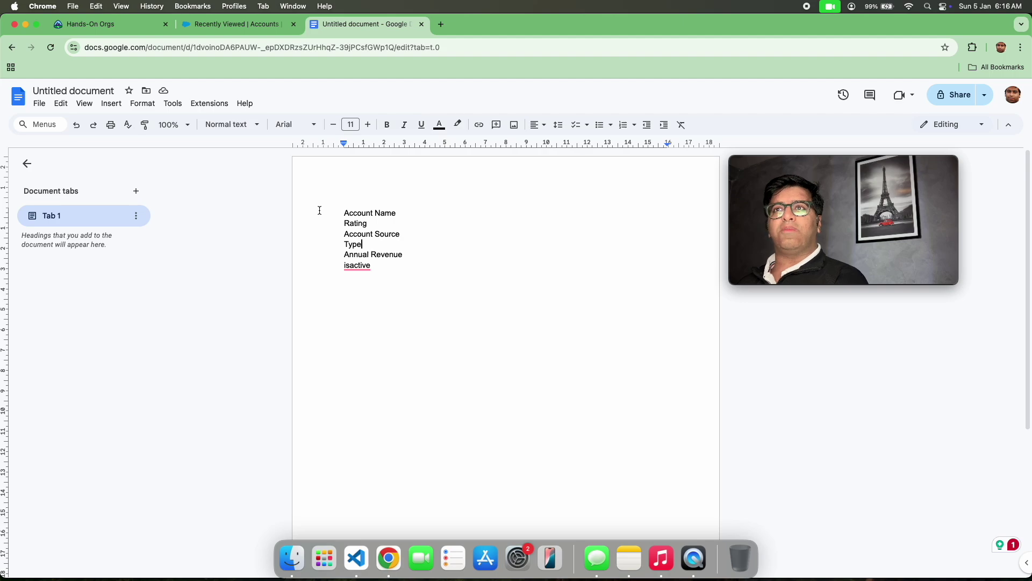
{"action": "left_click", "coordinate": [250, 30]}
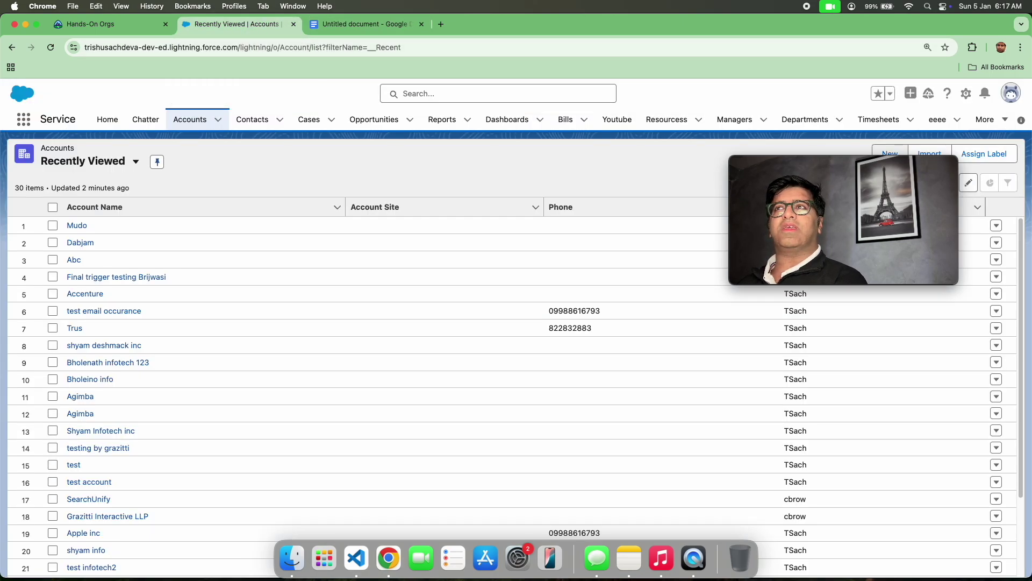
Open Salesforce Setup, search the setup pages for "flow" and open the Flows page
{"action": "left_click", "coordinate": [966, 94]}
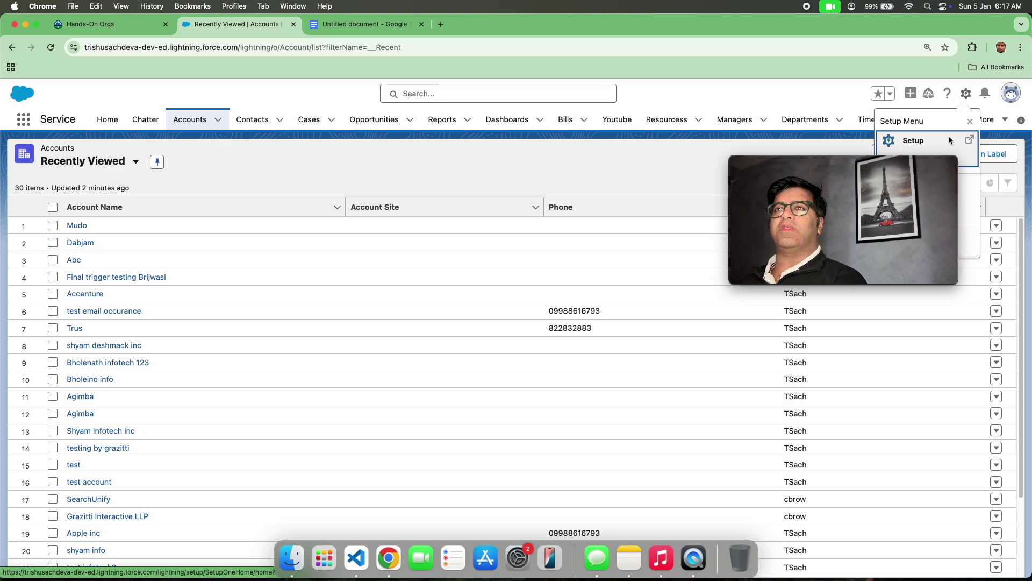
{"action": "left_click", "coordinate": [948, 136]}
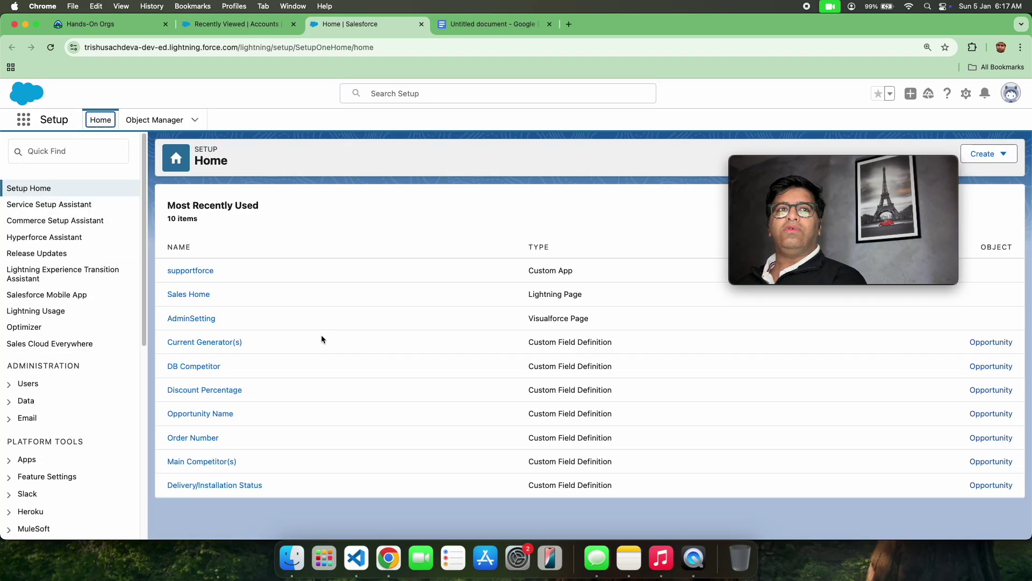
{"action": "left_click", "coordinate": [154, 121]}
{"action": "left_click", "coordinate": [828, 148]}
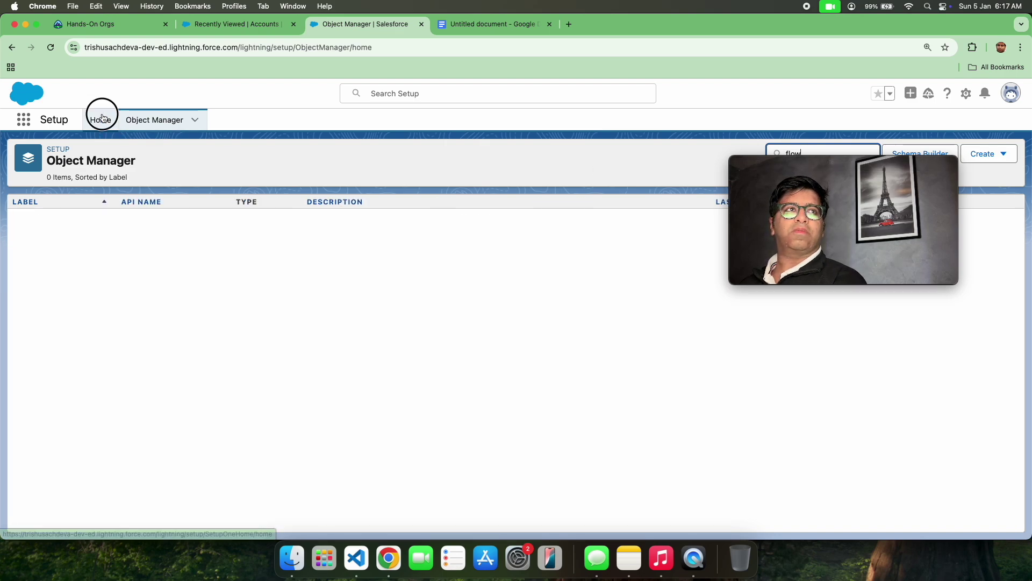
{"action": "left_click", "coordinate": [101, 117]}
{"action": "left_click", "coordinate": [98, 144]}
{"action": "type", "text": "flow"}
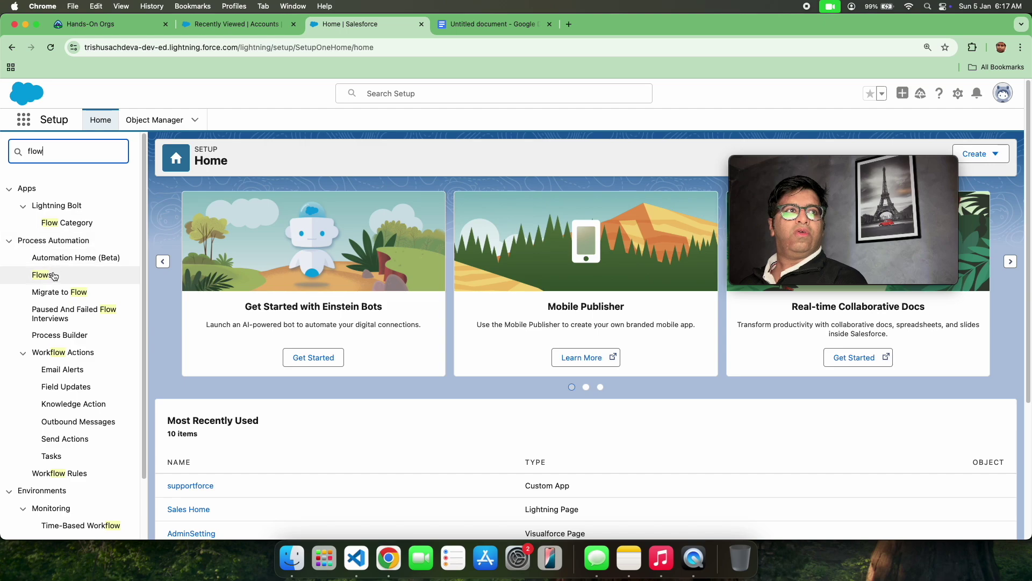
{"action": "left_click", "coordinate": [53, 275]}
{"action": "left_click", "coordinate": [43, 275]}
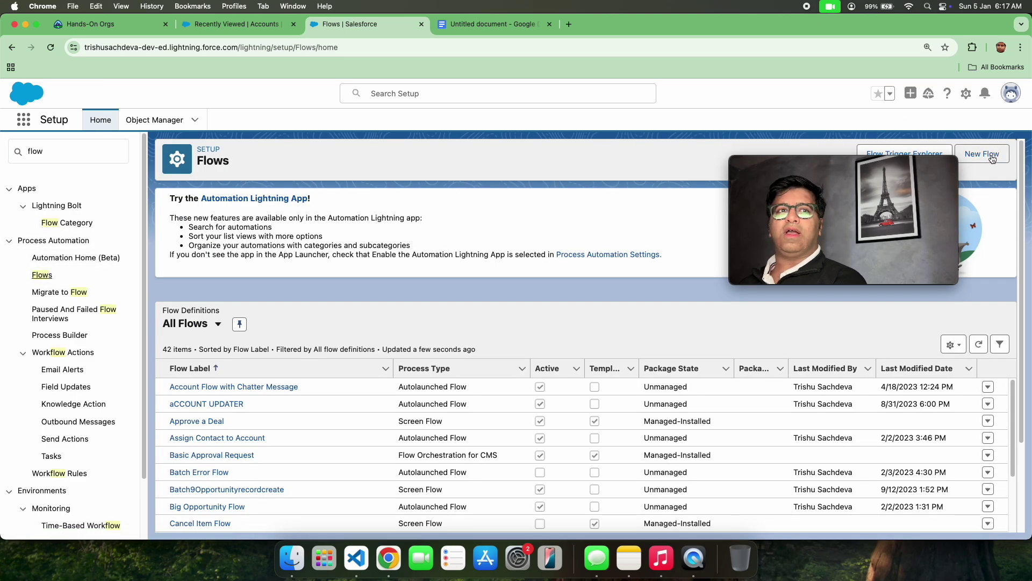
Create a new Screen Flow from scratch
{"action": "left_click", "coordinate": [992, 156]}
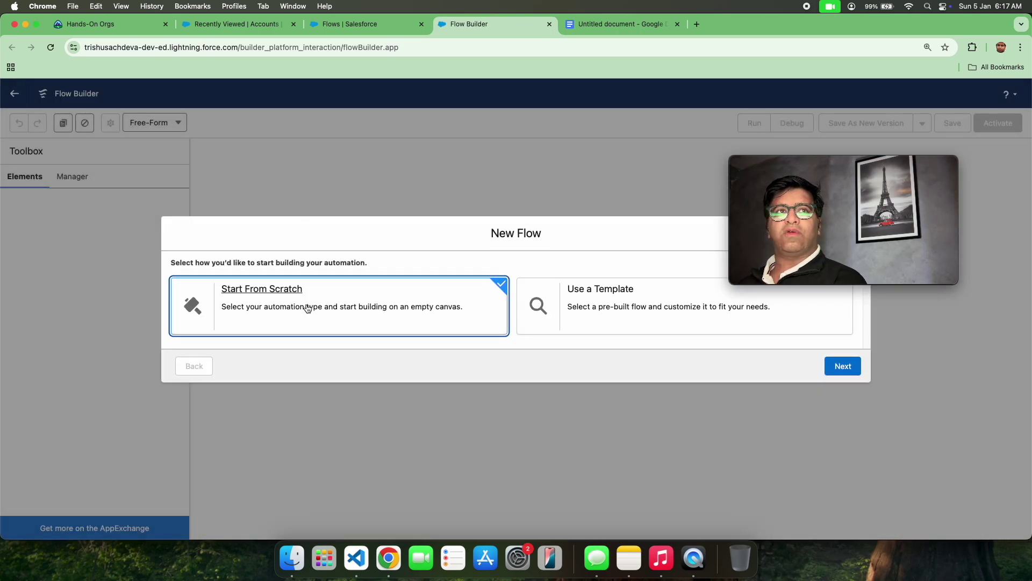
{"action": "left_click", "coordinate": [839, 371]}
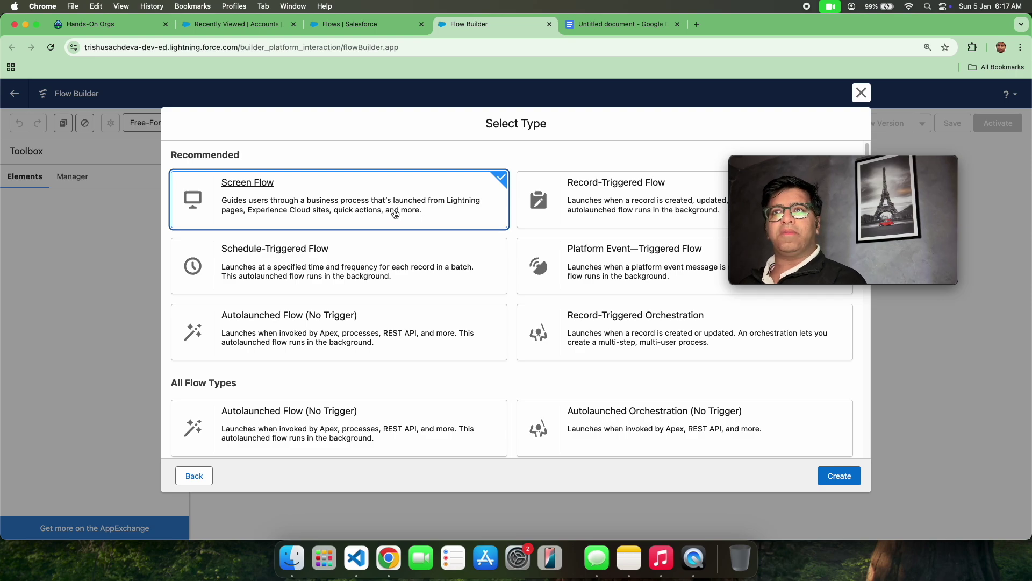
{"action": "left_click", "coordinate": [854, 481]}
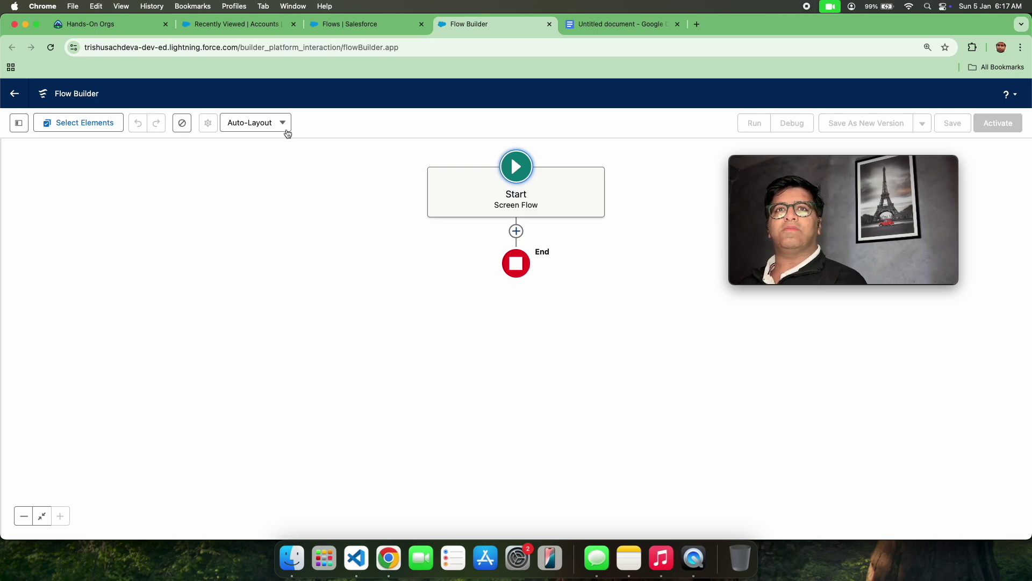
Add a Screen element after the flow's start and label it "Create account record via screen flow"
{"action": "left_click", "coordinate": [517, 231]}
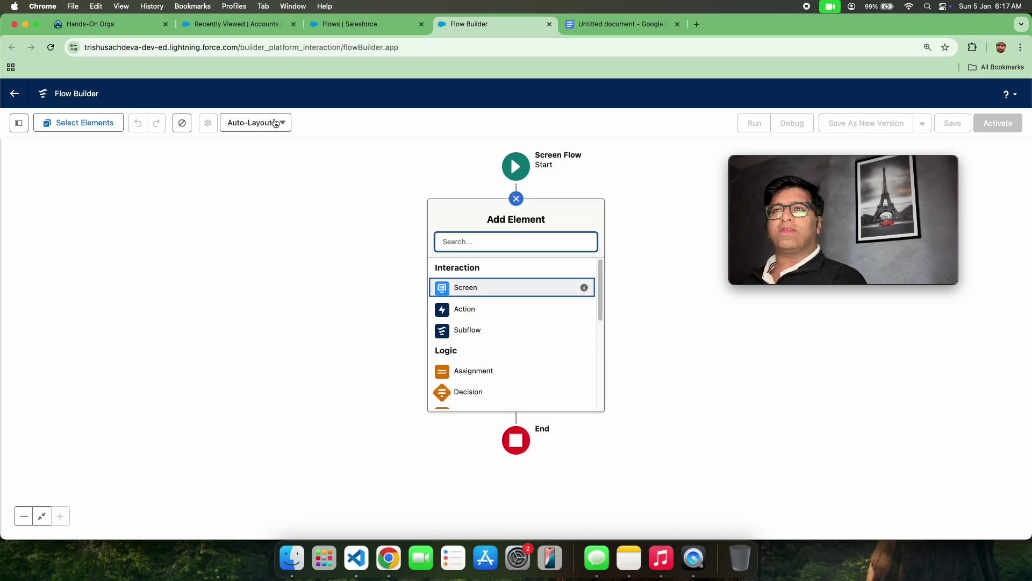
{"action": "left_click", "coordinate": [483, 289]}
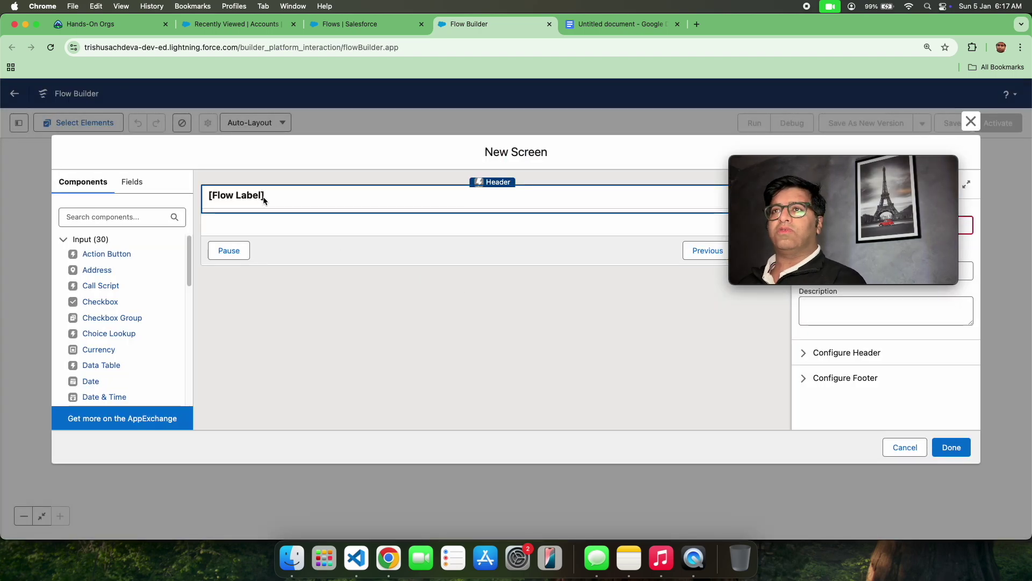
{"action": "left_click_drag", "start_coordinate": [836, 167], "coordinate": [445, 315]}
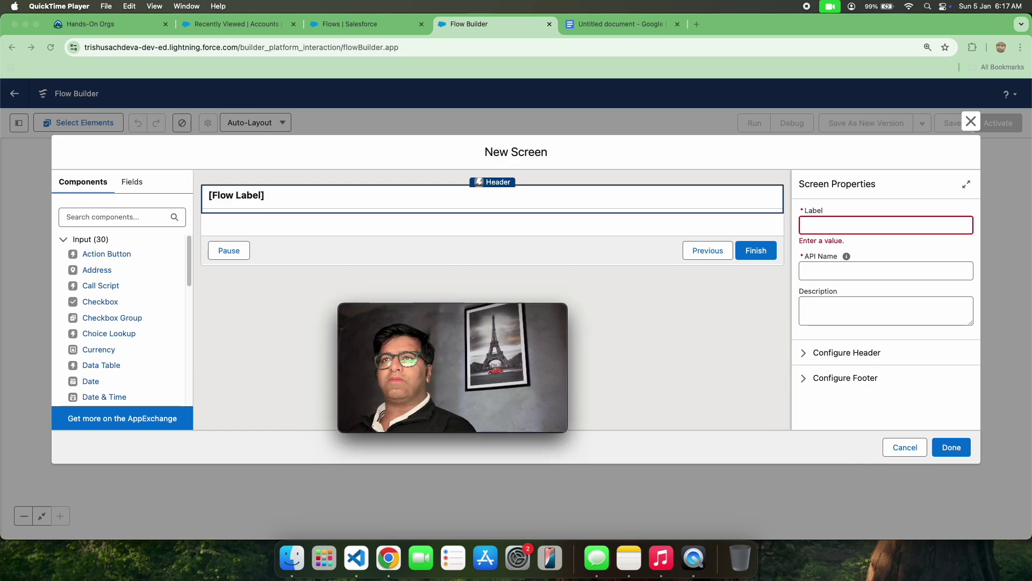
{"action": "left_click", "coordinate": [875, 232]}
{"action": "type", "text": "Create"}
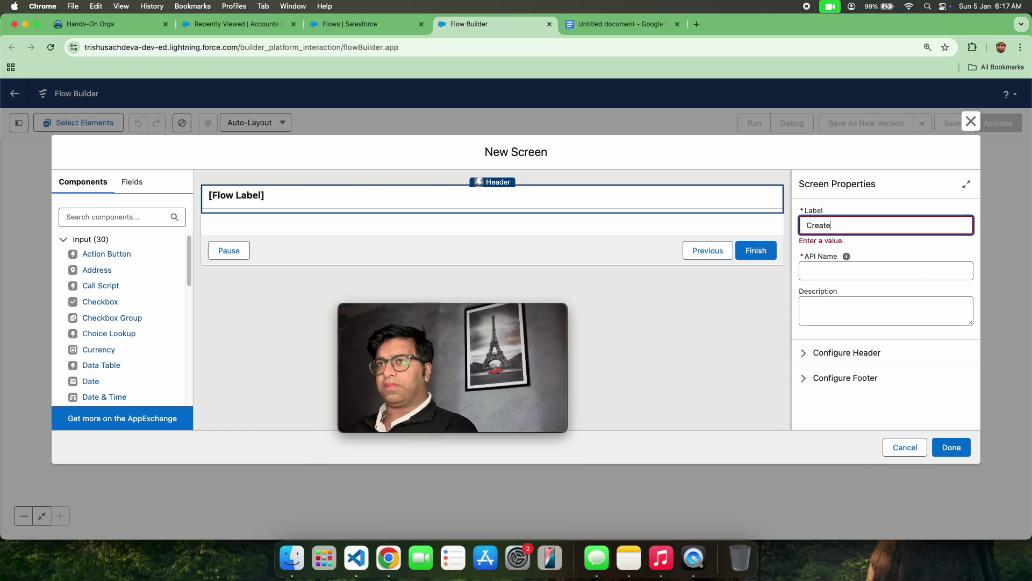
{"action": "type", "text": " account"}
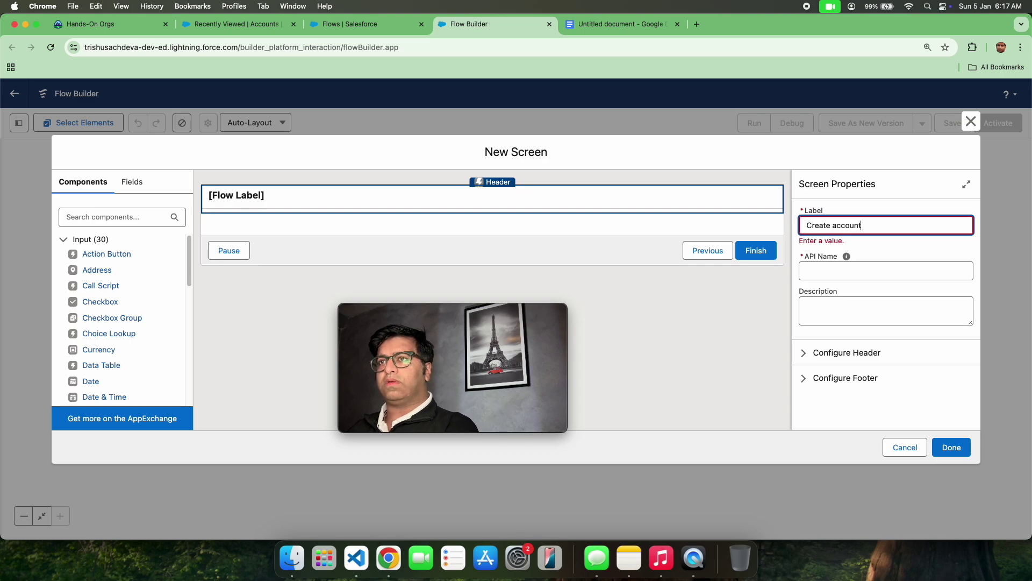
{"action": "type", "text": " recor"}
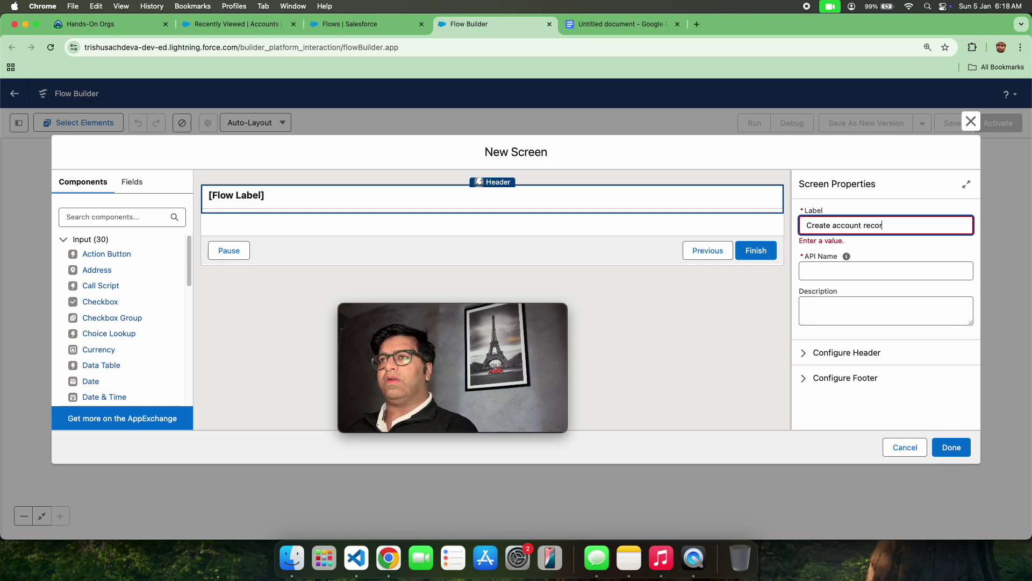
{"action": "type", "text": "d via s"}
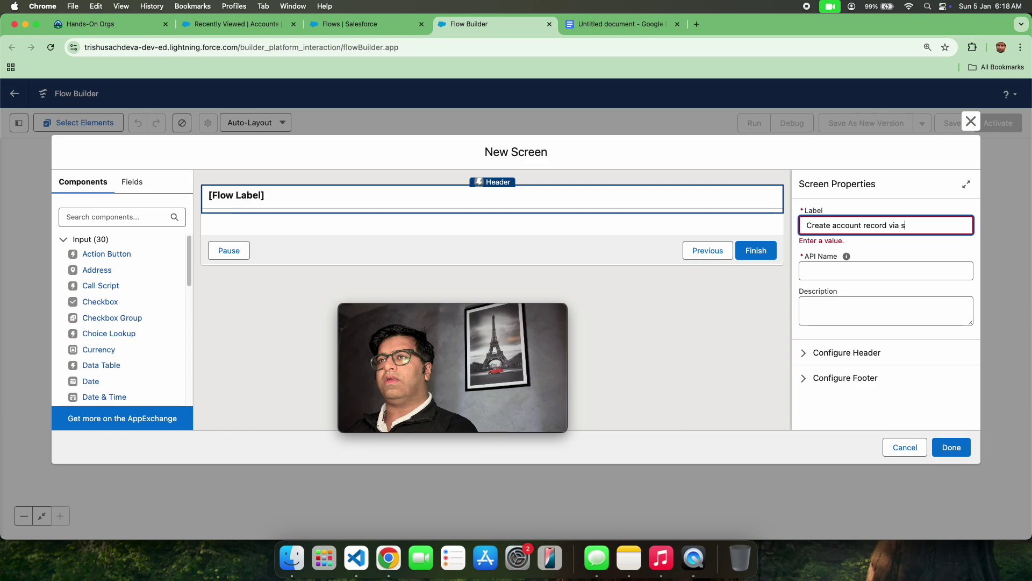
{"action": "type", "text": "creen flow"}
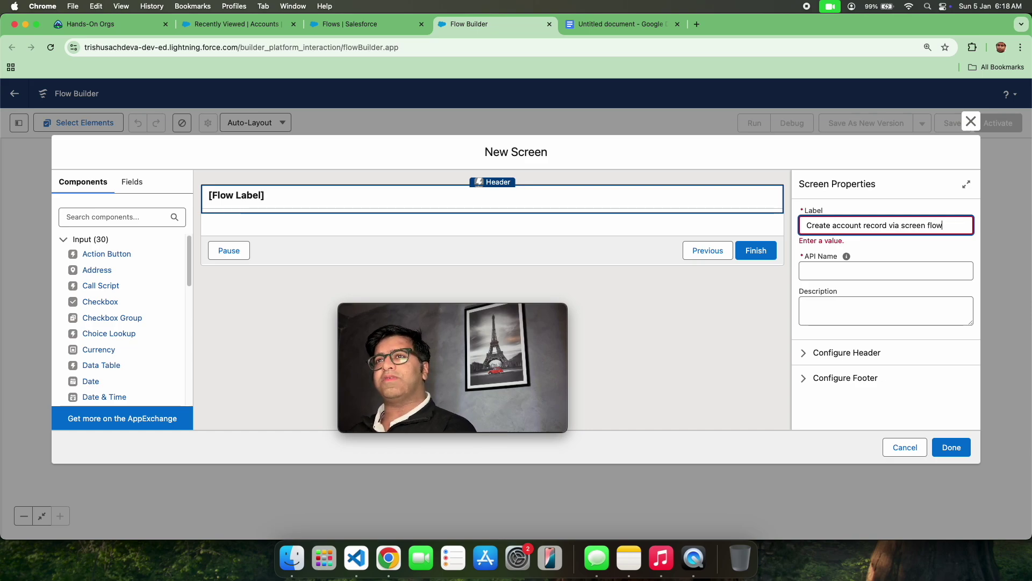
{"action": "left_click", "coordinate": [898, 205]}
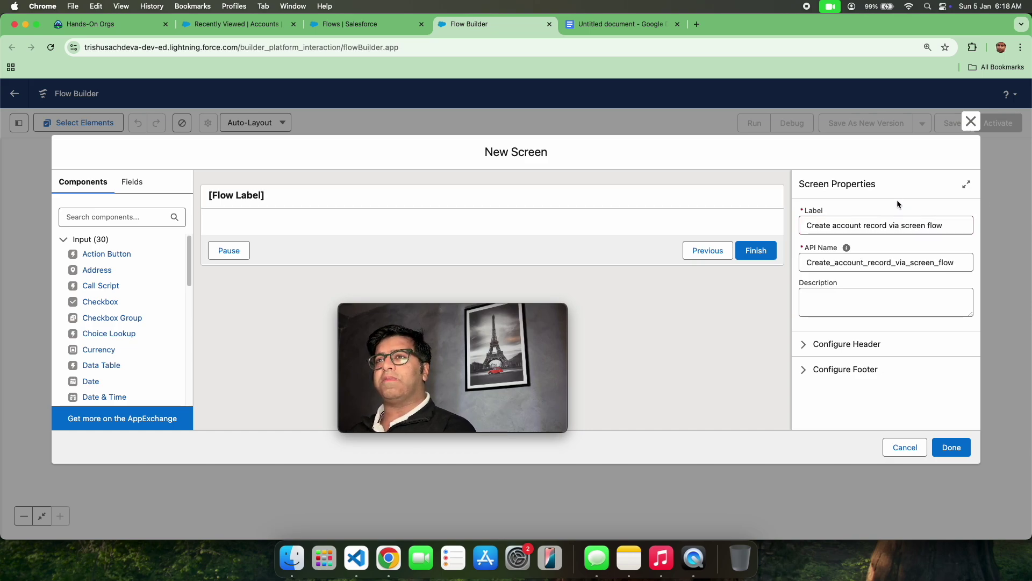
Review the screen's header settings and configure its footer to hide the Pause and Previous buttons
{"action": "left_click", "coordinate": [805, 347]}
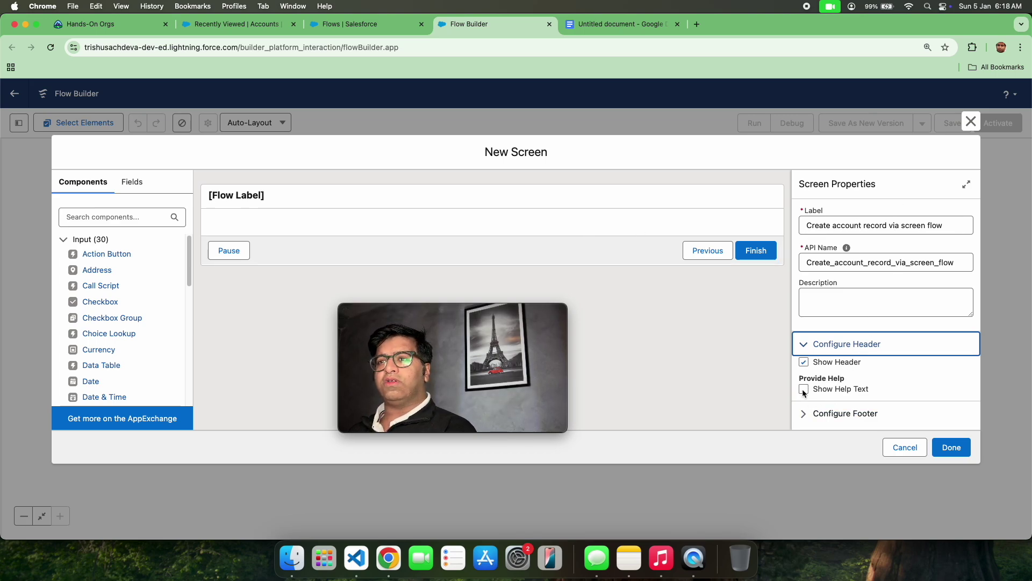
{"action": "left_click", "coordinate": [816, 411]}
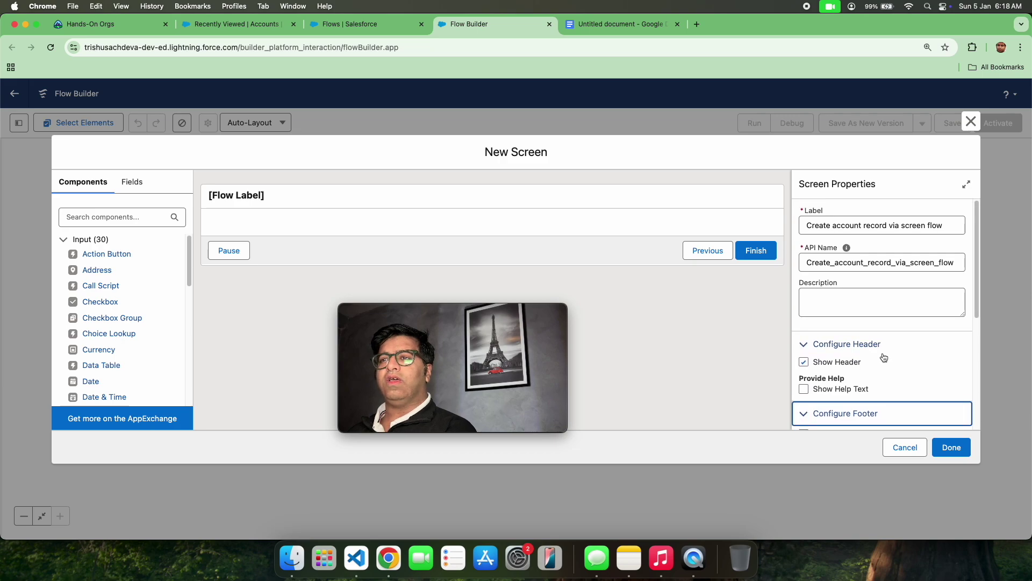
{"action": "scroll", "coordinate": [882, 358], "scroll_direction": "down", "scroll_amount": 3}
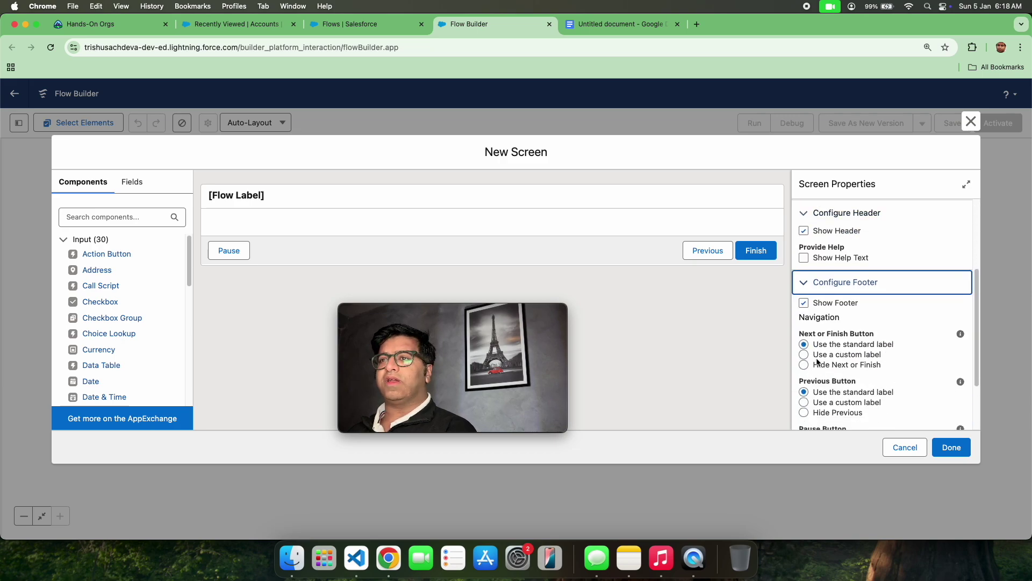
{"action": "scroll", "coordinate": [839, 377], "scroll_direction": "down", "scroll_amount": 1}
{"action": "scroll", "coordinate": [814, 395], "scroll_direction": "down", "scroll_amount": 2}
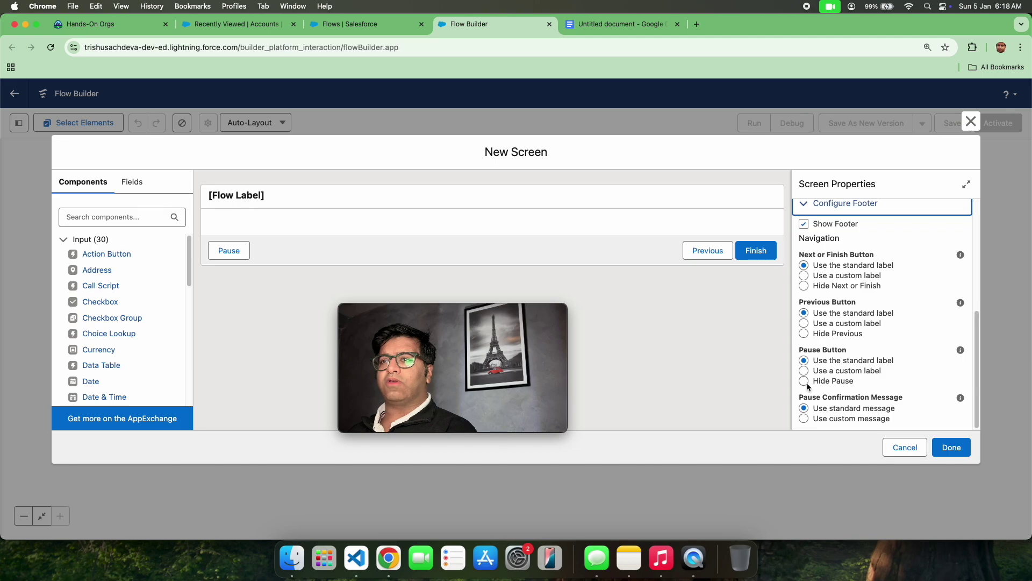
{"action": "left_click", "coordinate": [805, 382]}
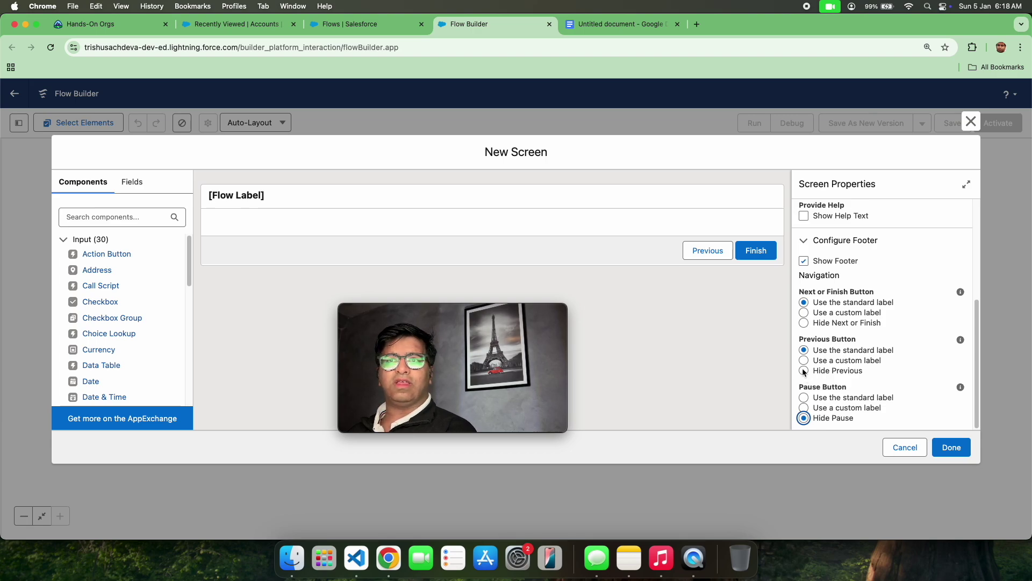
{"action": "left_click", "coordinate": [804, 371]}
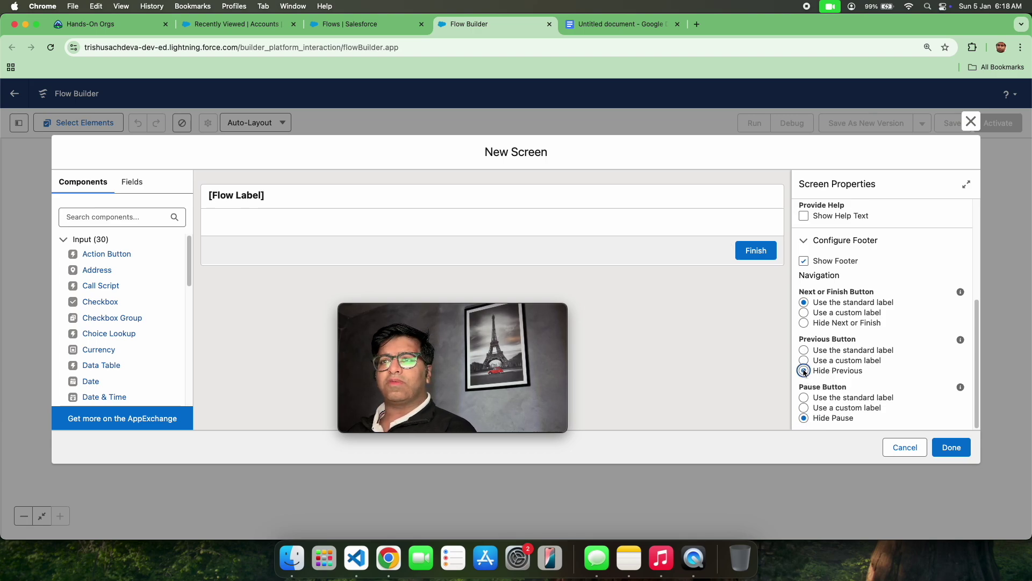
Give the Next or Finish button the custom label "Save Account record hurray!" and finish the screen element
{"action": "left_click", "coordinate": [804, 313]}
{"action": "left_click", "coordinate": [822, 350]}
{"action": "type", "text": "Save Account"}
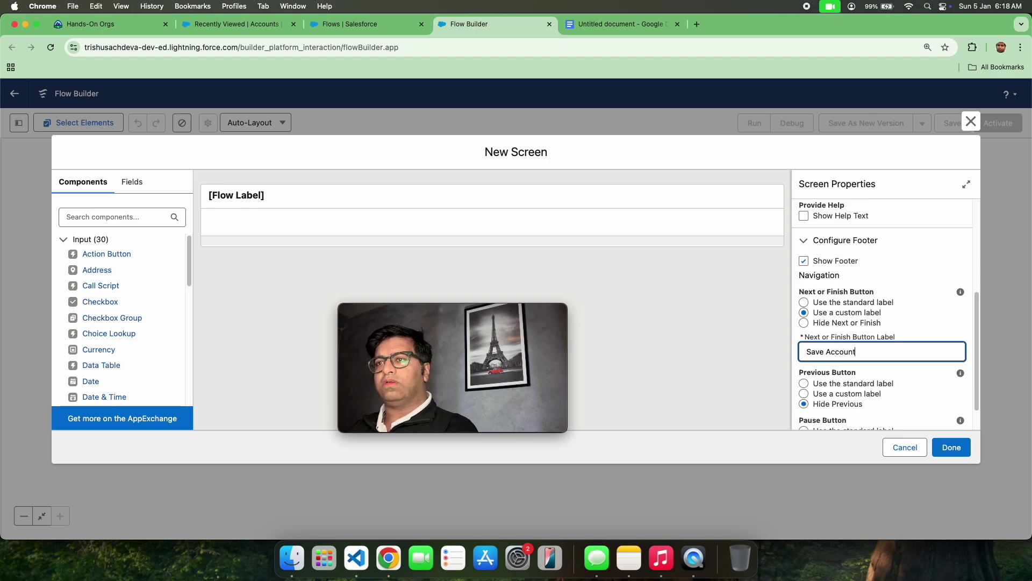
{"action": "type", "text": " record "}
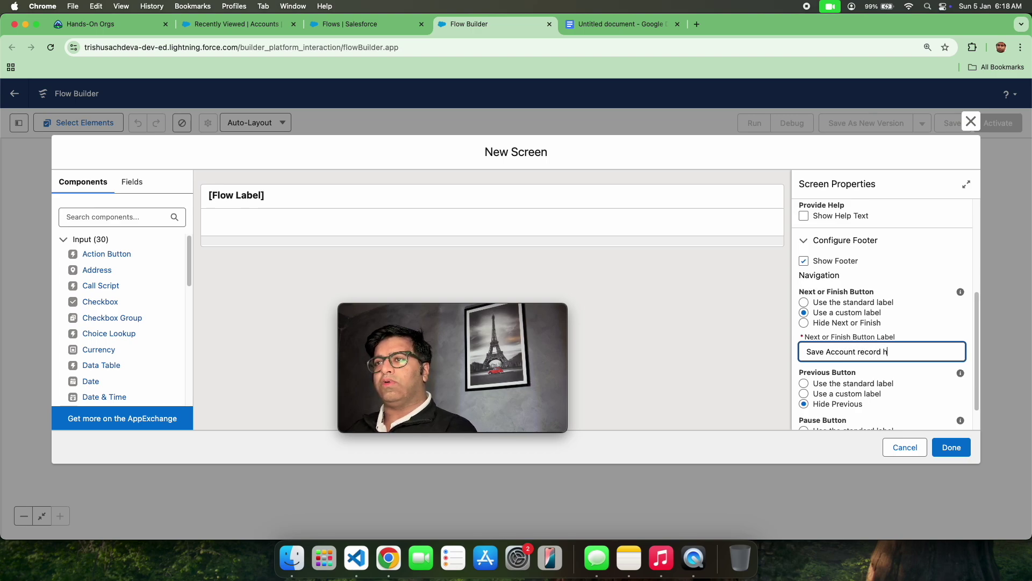
{"action": "type", "text": "hurray!"}
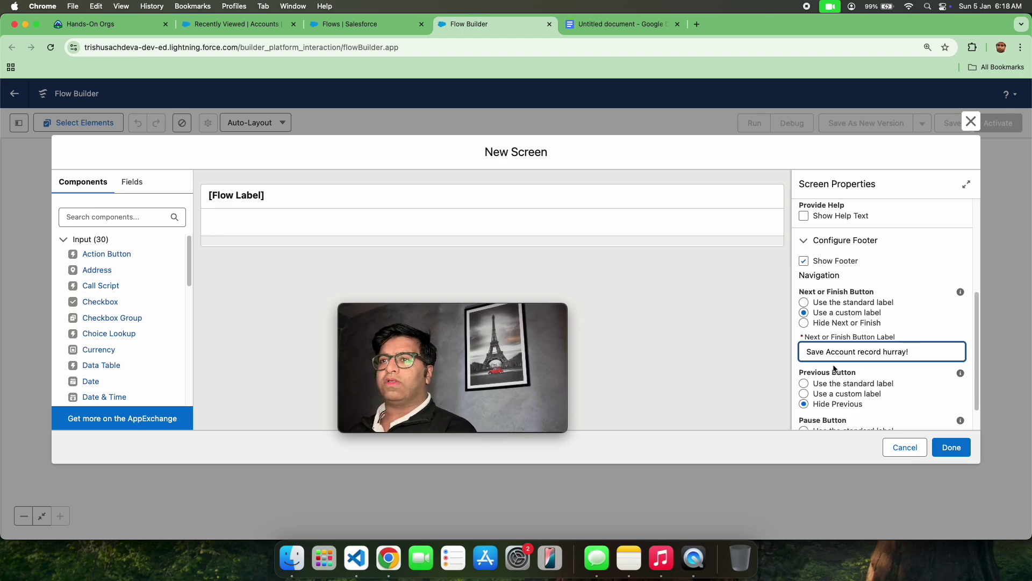
{"action": "left_click", "coordinate": [951, 447]}
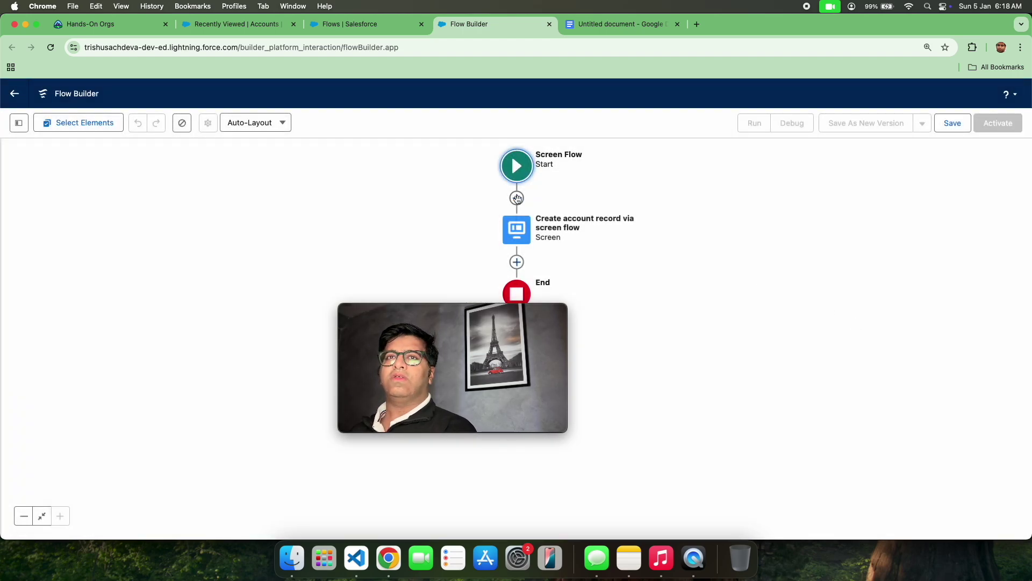
Reopen the "Create account record via screen flow" screen element, search the components for "name" and add the Name component to the screen
{"action": "double_click", "coordinate": [516, 233]}
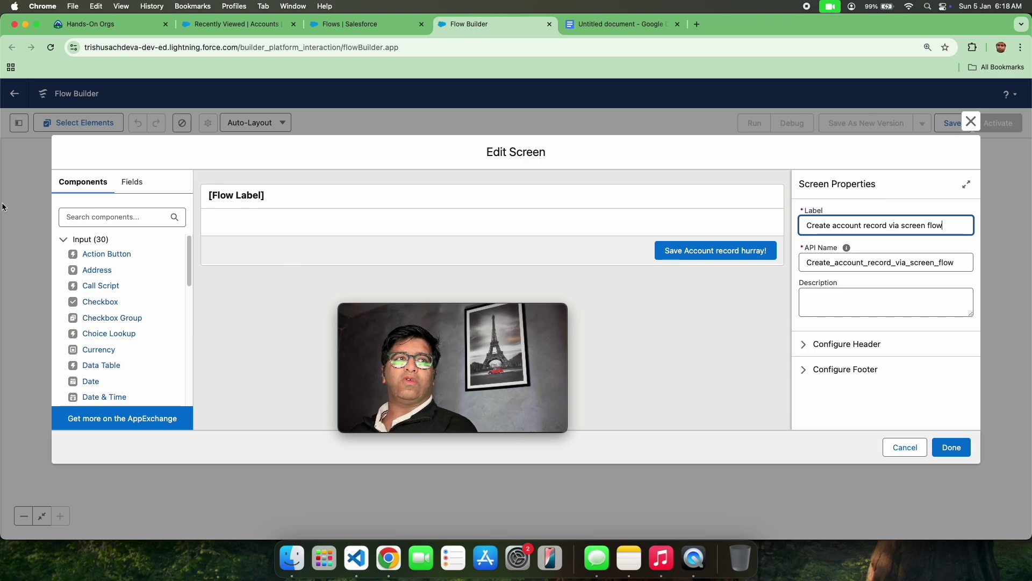
{"action": "left_click", "coordinate": [78, 216]}
{"action": "type", "text": "acc"}
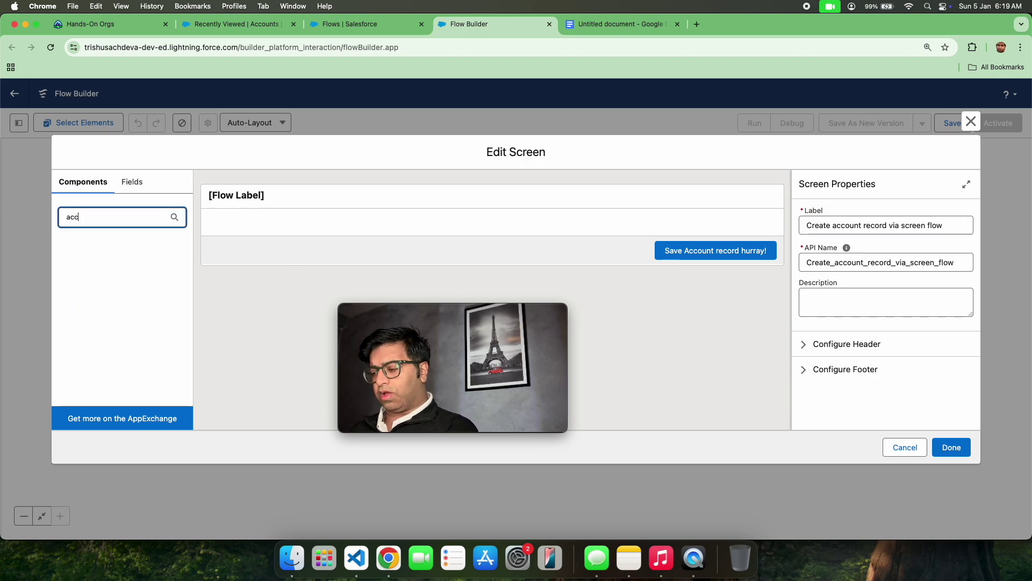
{"action": "type", "text": "ount"}
{"action": "key", "text": "BackSpace"}
{"action": "key", "text": "BackSpace"}
{"action": "key", "text": "BackSpace"}
{"action": "key", "text": "BackSpace"}
{"action": "key", "text": "BackSpace"}
{"action": "key", "text": "BackSpace"}
{"action": "key", "text": "BackSpace"}
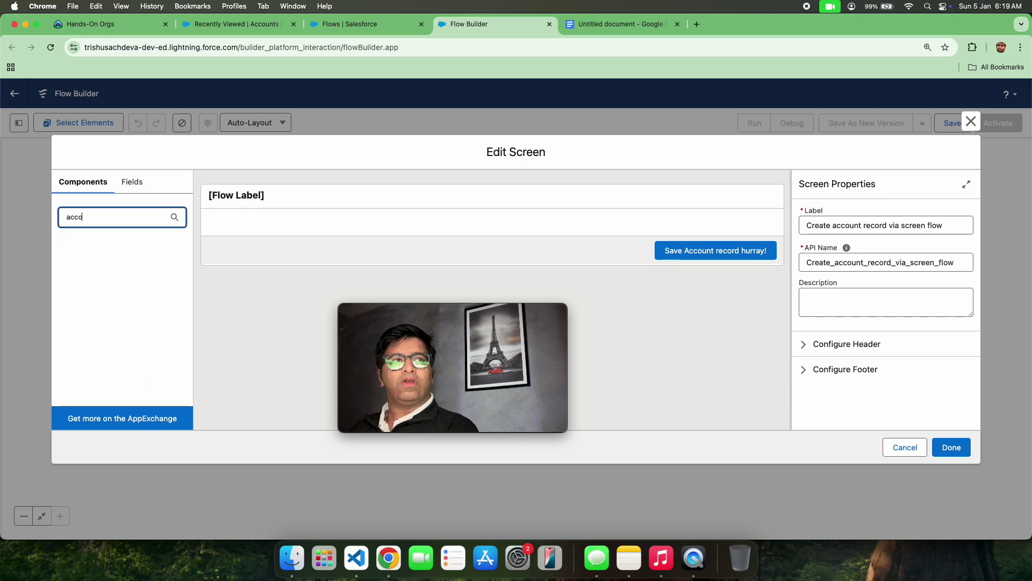
{"action": "type", "text": "name"}
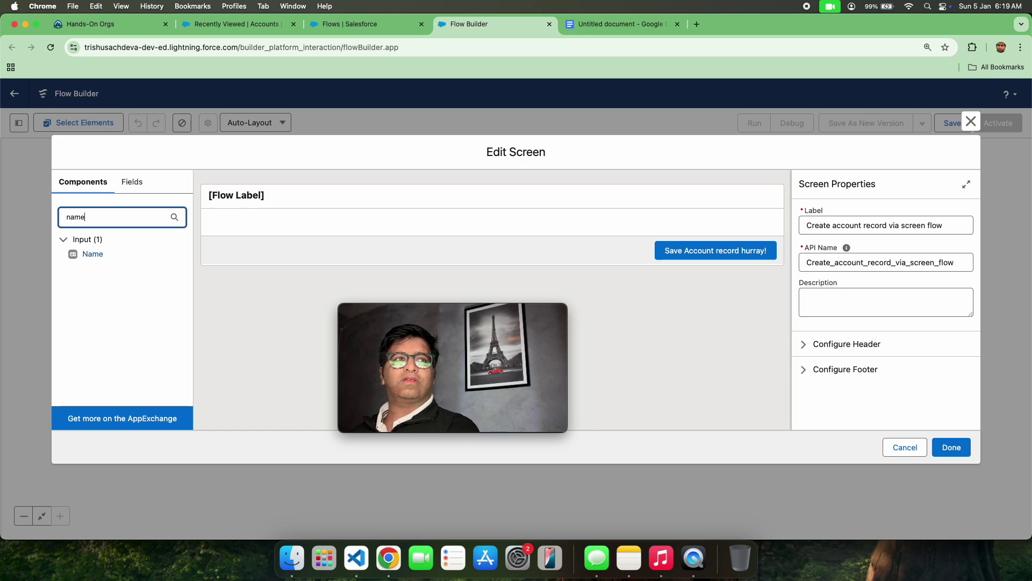
{"action": "left_click_drag", "start_coordinate": [92, 254], "coordinate": [108, 239]}
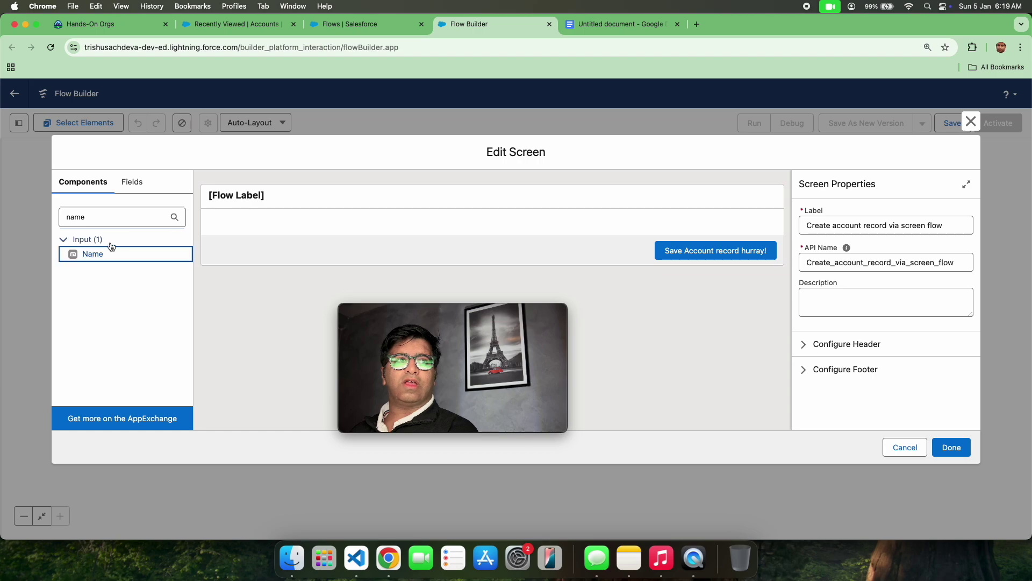
{"action": "left_click_drag", "start_coordinate": [318, 181], "coordinate": [285, 225]}
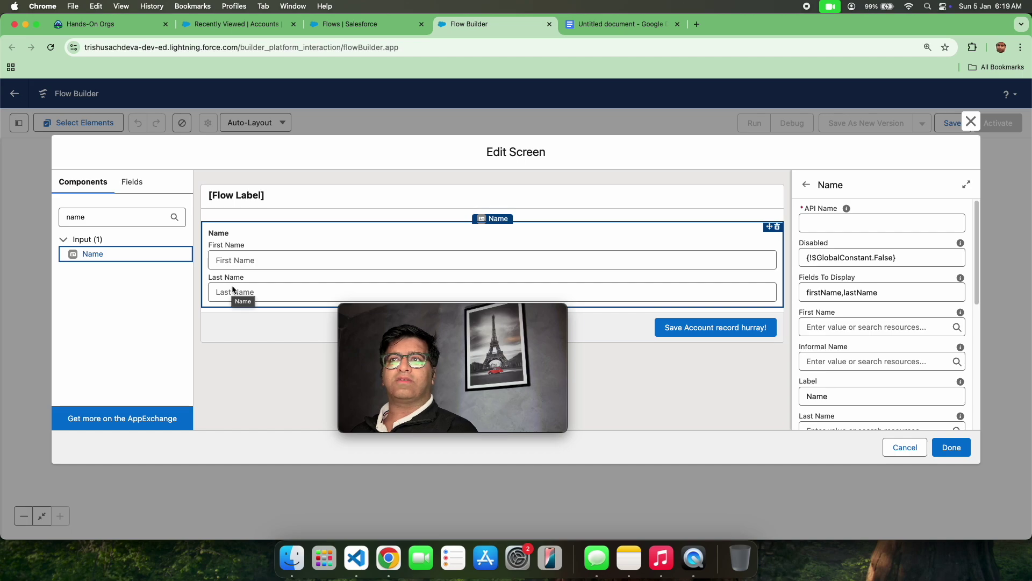
Set the API name of the Name component to "Account_name"
{"action": "left_click", "coordinate": [821, 226]}
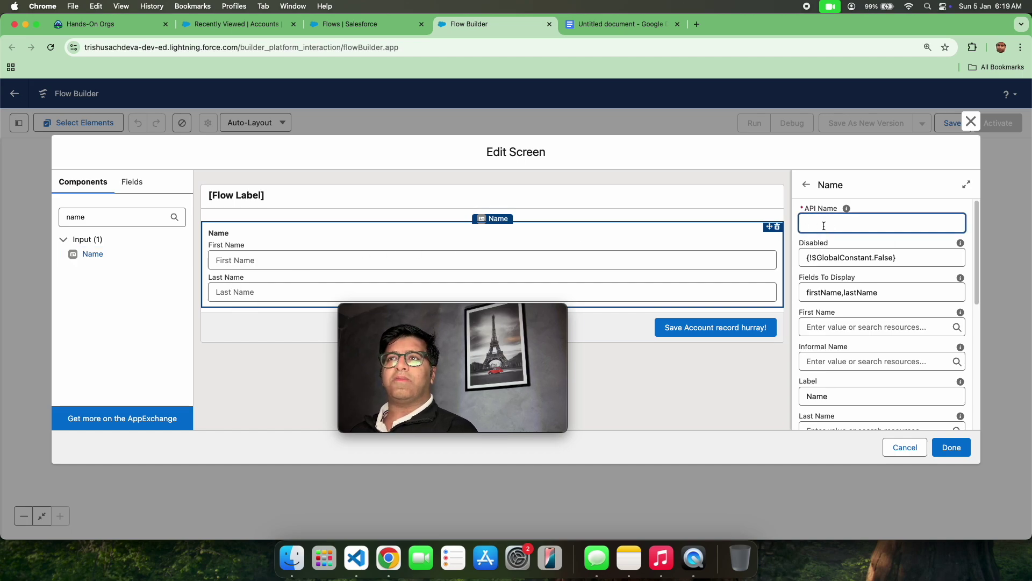
{"action": "left_click", "coordinate": [631, 289]}
{"action": "left_click", "coordinate": [811, 223]}
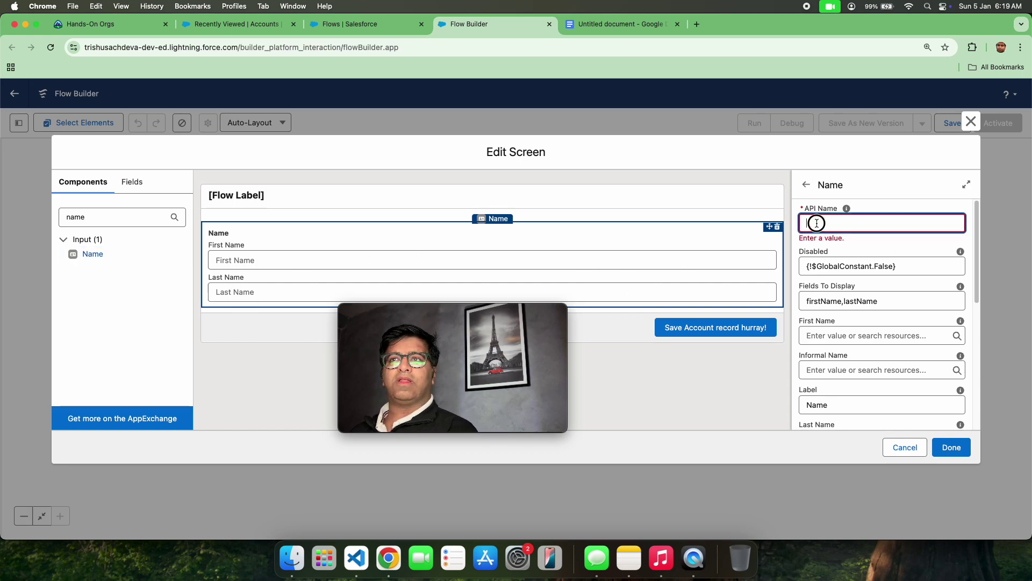
{"action": "type", "text": "Accoui"}
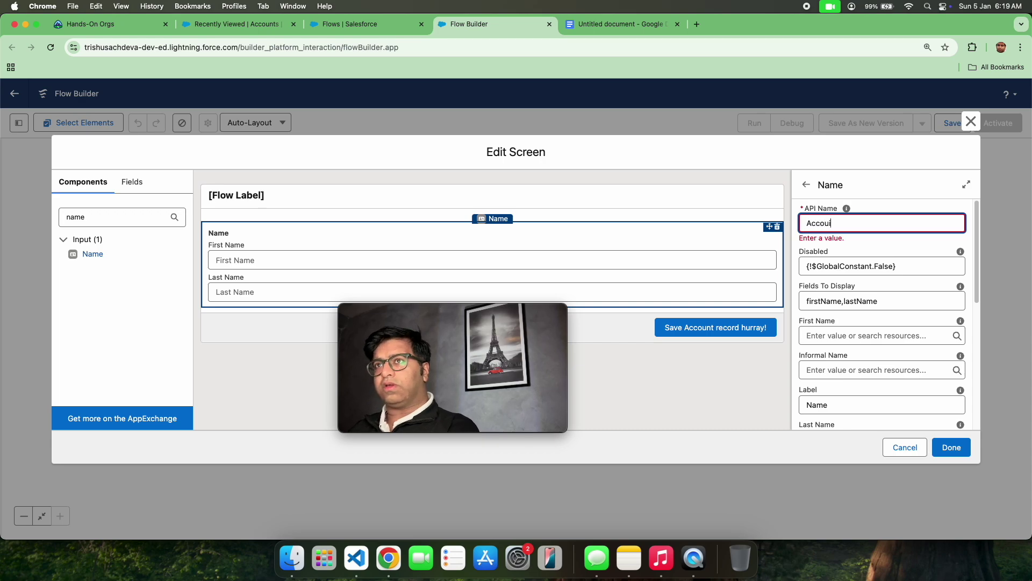
{"action": "type", "text": "nt_name"}
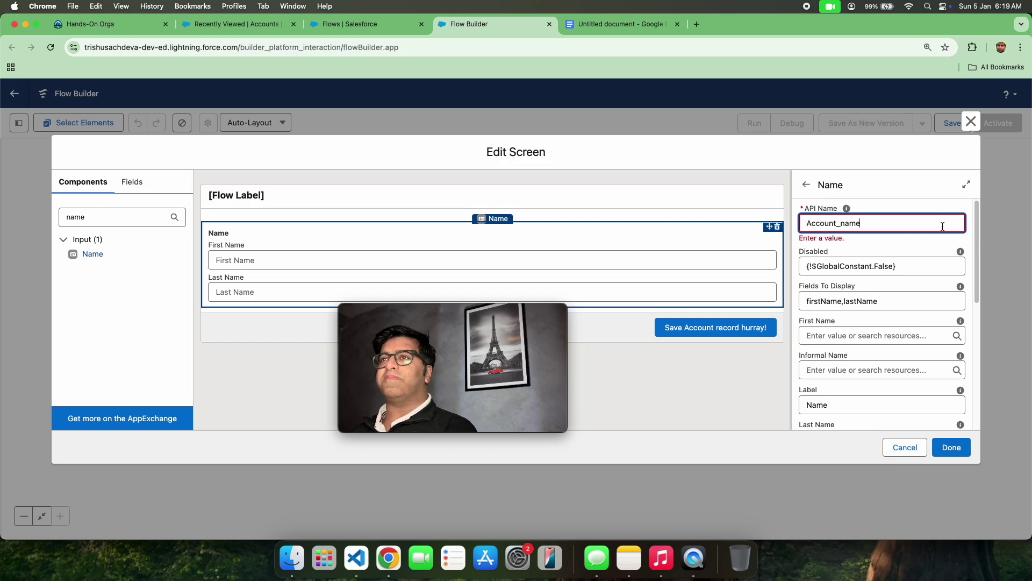
{"action": "left_click", "coordinate": [908, 193]}
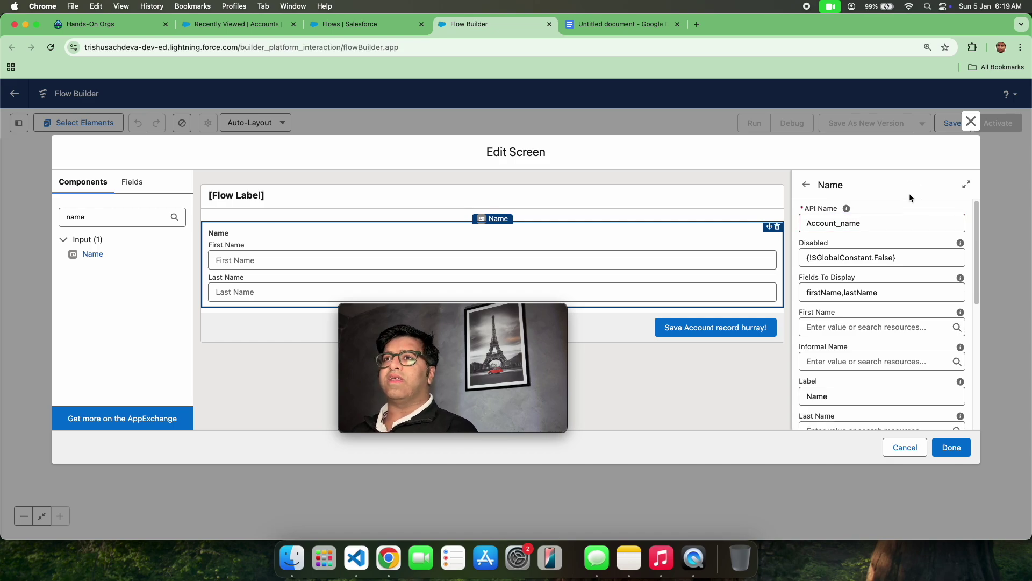
Set the Name component's Disabled property to {!$GlobalConstant.True}
{"action": "left_click", "coordinate": [872, 258]}
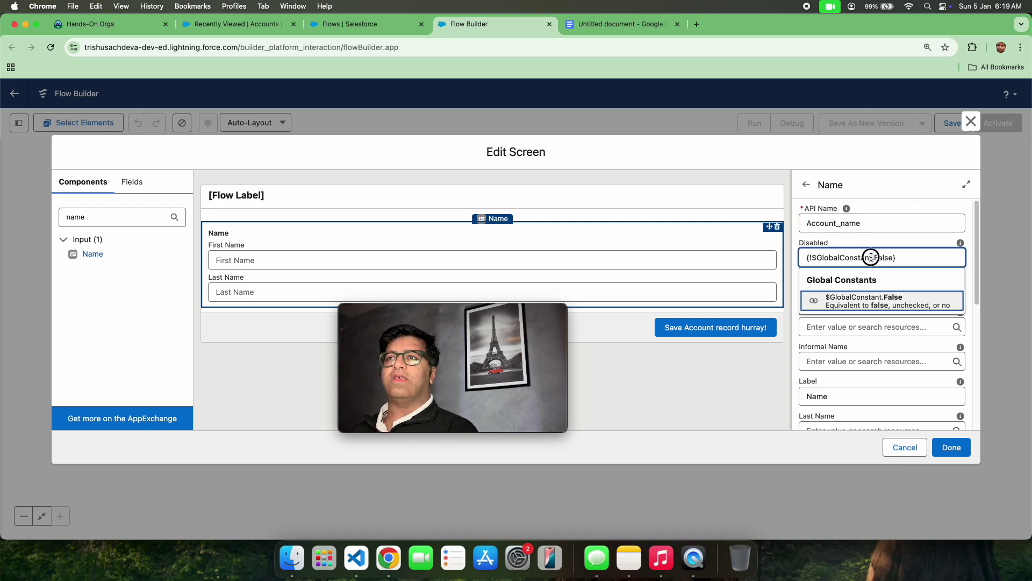
{"action": "left_click_drag", "start_coordinate": [875, 258], "coordinate": [890, 257]}
{"action": "key", "text": "BackSpace"}
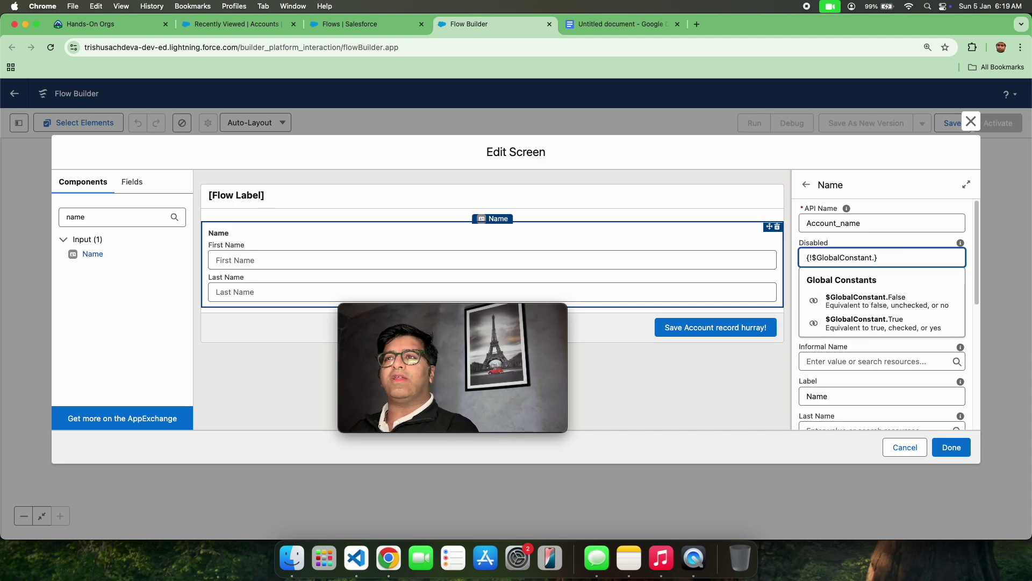
{"action": "type", "text": "tr"}
{"action": "left_click", "coordinate": [905, 297]}
{"action": "left_click", "coordinate": [457, 264]}
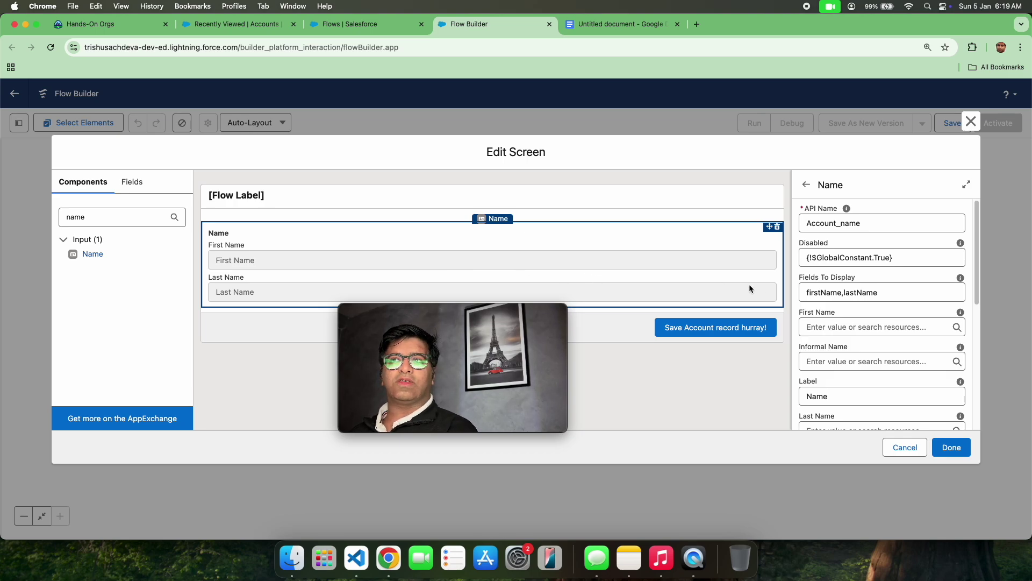
Restore the Name component's Disabled property to {!$GlobalConstant.False}
{"action": "double_click", "coordinate": [883, 256]}
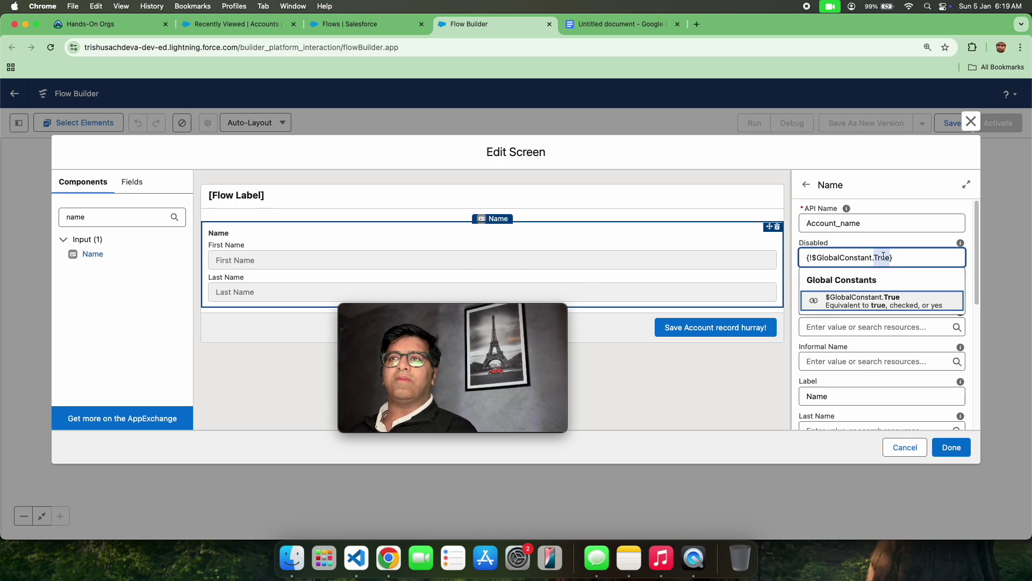
{"action": "type", "text": "="}
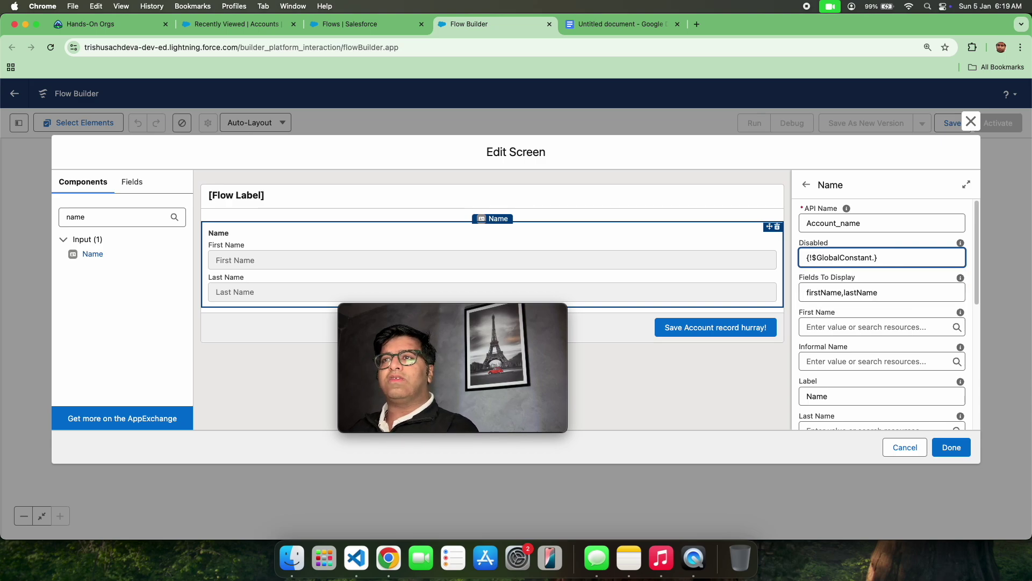
{"action": "type", "text": "f"}
{"action": "key", "text": "Down"}
{"action": "key", "text": "Return"}
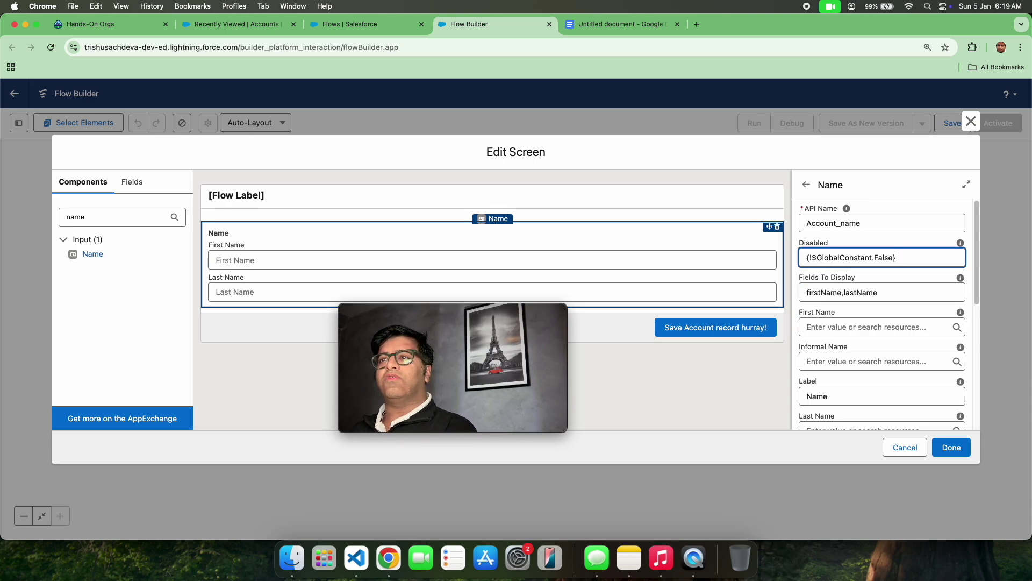
Try the Account_name screen component as the value of Fields To Display, and clear the entry
{"action": "left_click", "coordinate": [849, 295]}
{"action": "key", "text": "super+a"}
{"action": "key", "text": "BackSpace"}
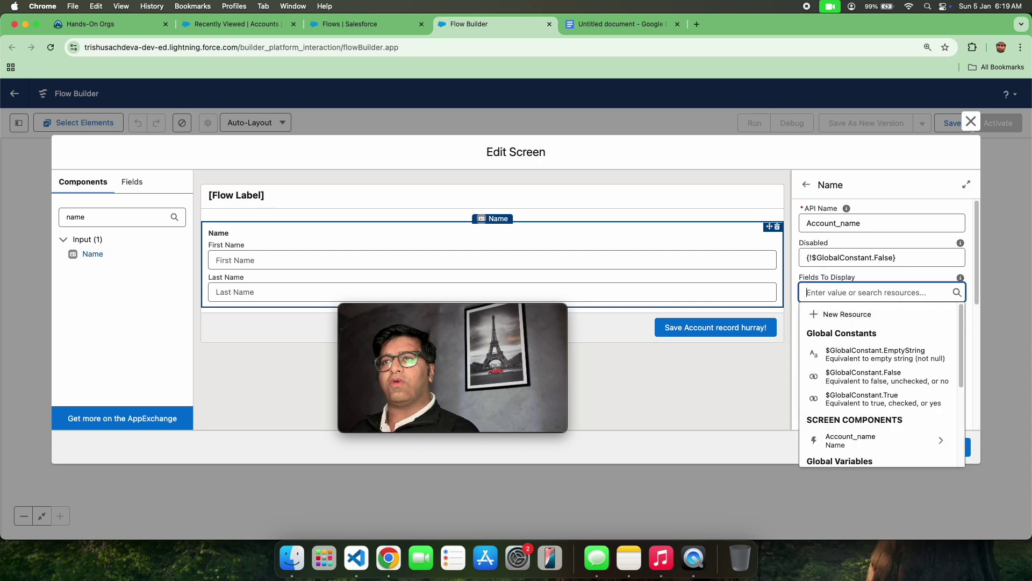
{"action": "type", "text": "account"}
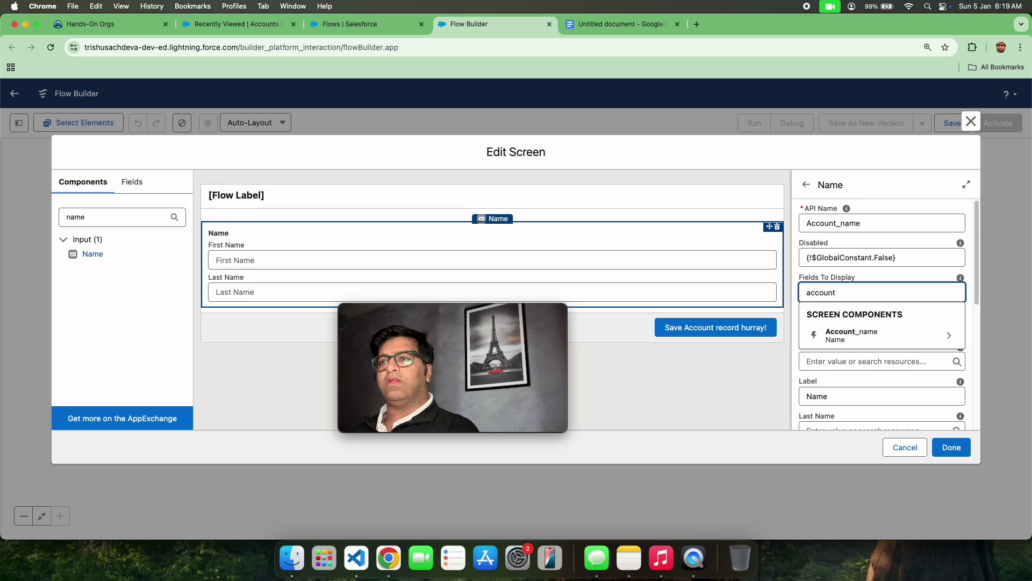
{"action": "left_click", "coordinate": [906, 331]}
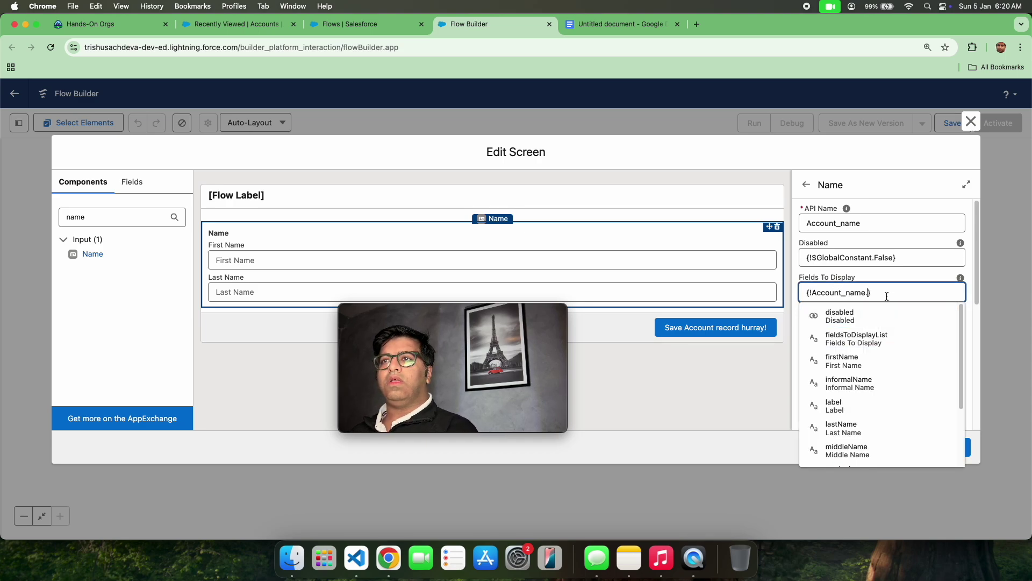
{"action": "key", "text": "super+a"}
{"action": "key", "text": "BackSpace"}
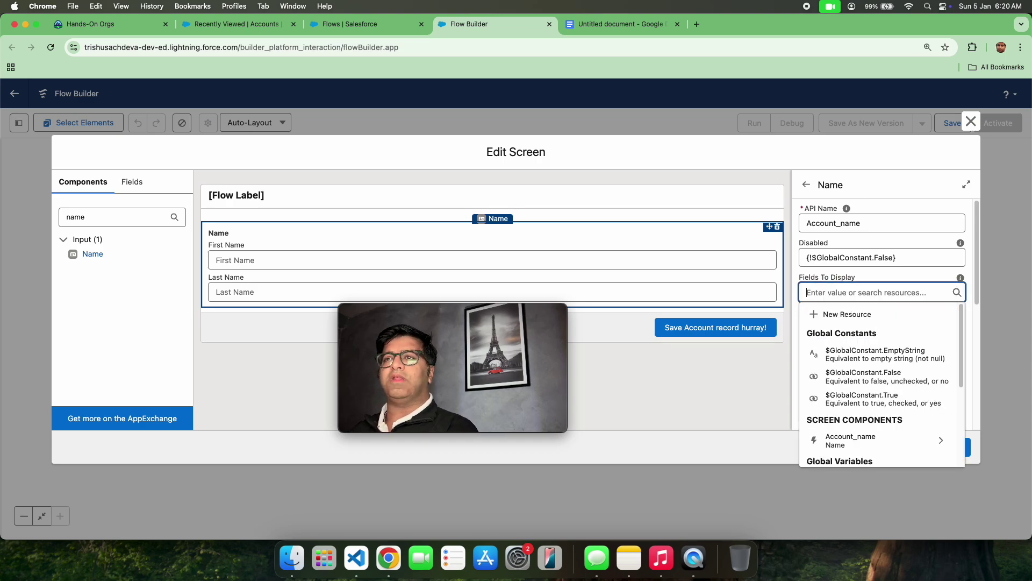
Try "Name" and "Account Name" as the Fields To Display value of the Name component
{"action": "type", "text": "Name"}
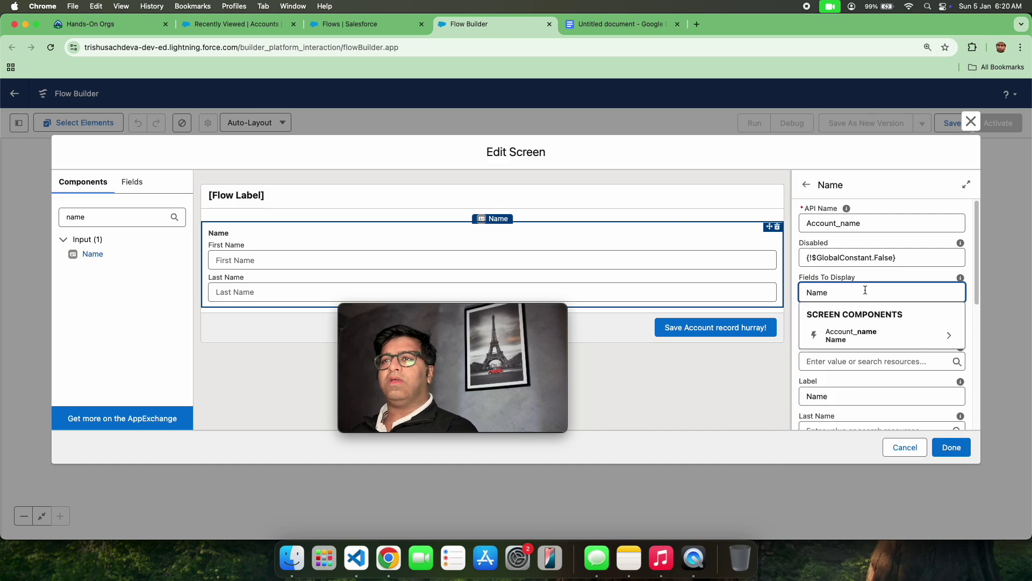
{"action": "left_click", "coordinate": [880, 202]}
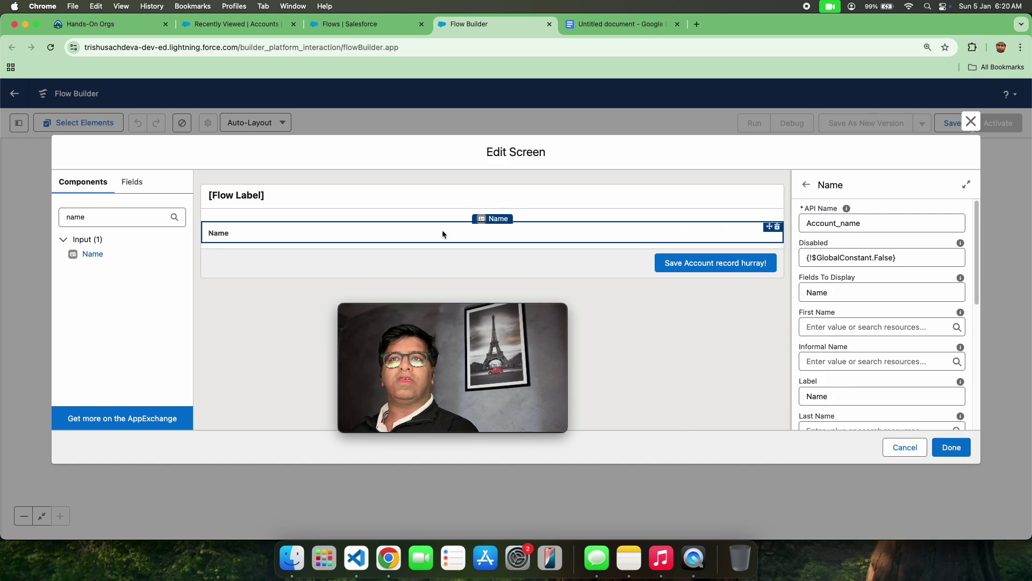
{"action": "left_click", "coordinate": [809, 296]}
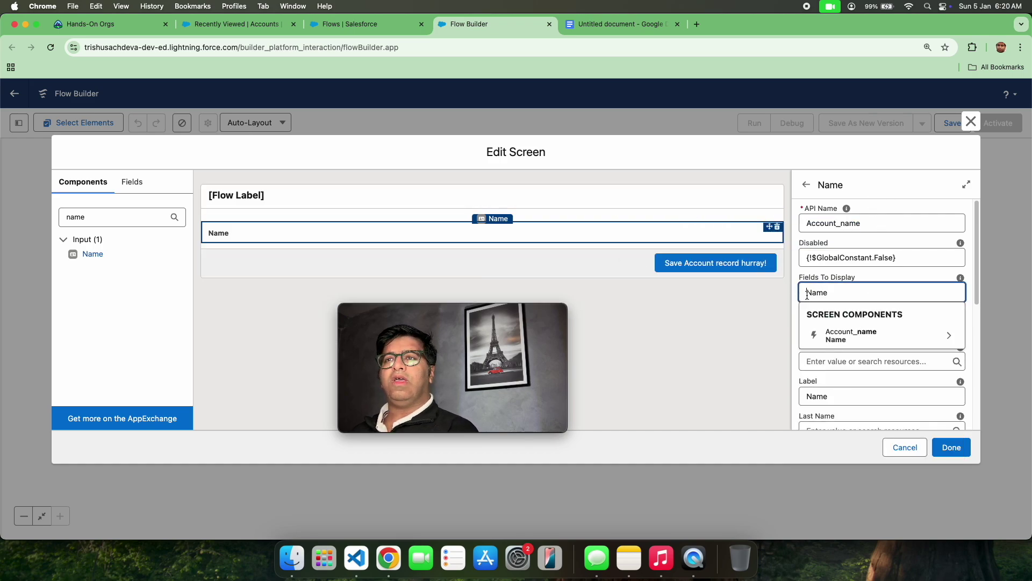
{"action": "type", "text": "Account"}
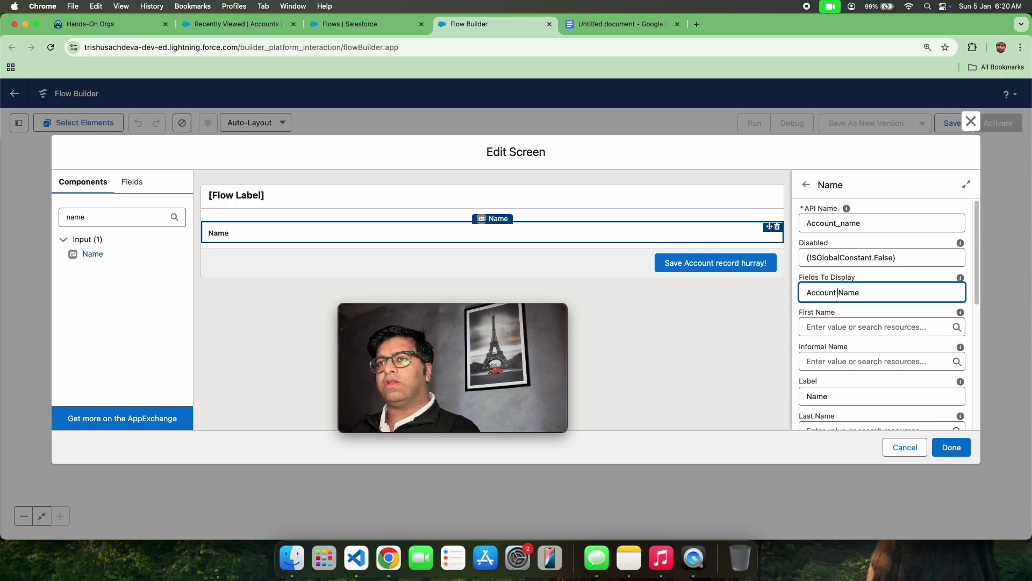
{"action": "left_click", "coordinate": [869, 206]}
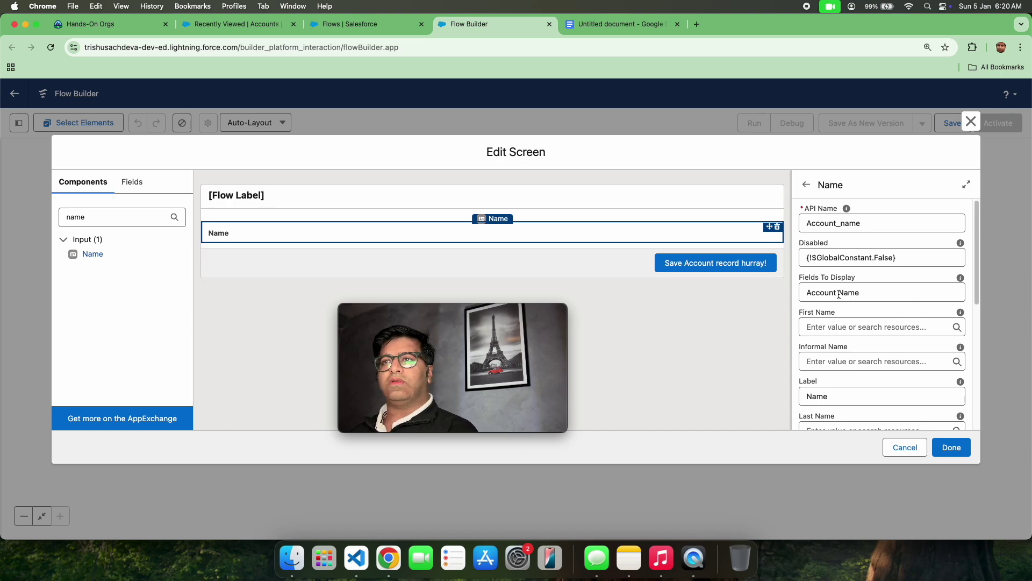
Try setting Fields To Display to the screen component resource {!Account_name}
{"action": "left_click", "coordinate": [851, 325]}
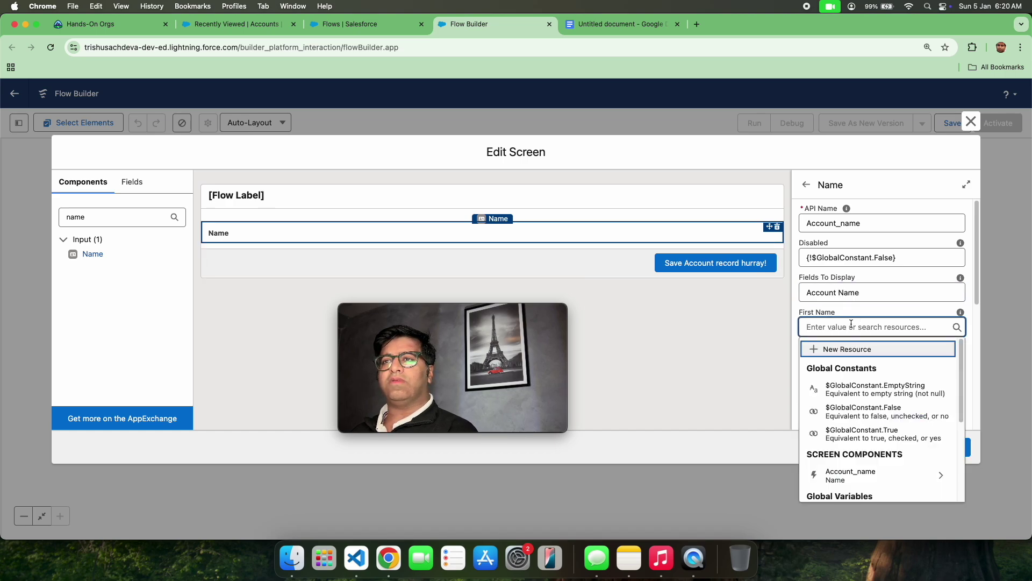
{"action": "left_click", "coordinate": [860, 305]}
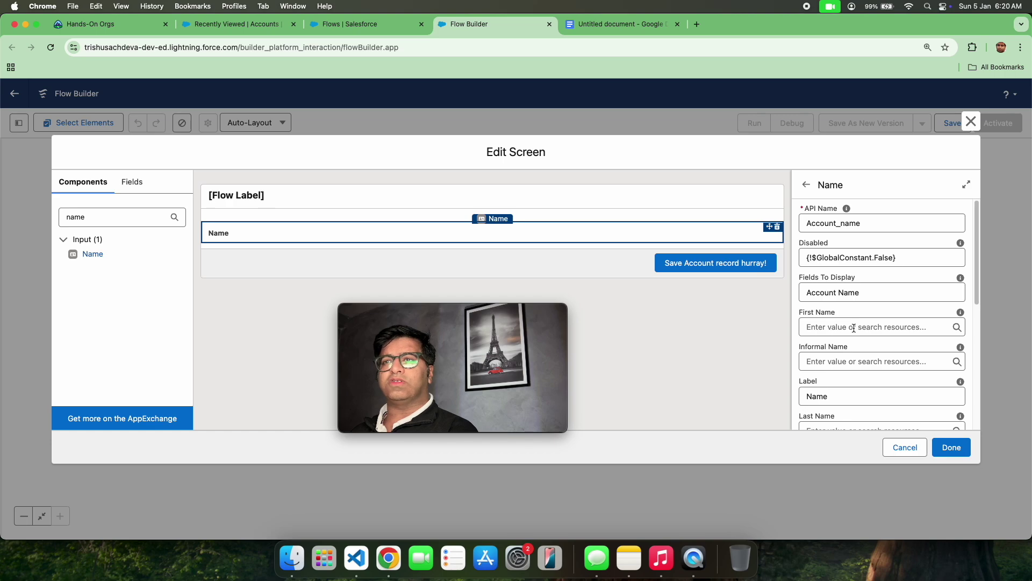
{"action": "left_click", "coordinate": [854, 327]}
{"action": "triple_click", "coordinate": [841, 298]}
{"action": "key", "text": "BackSpace"}
{"action": "type", "text": "Name"}
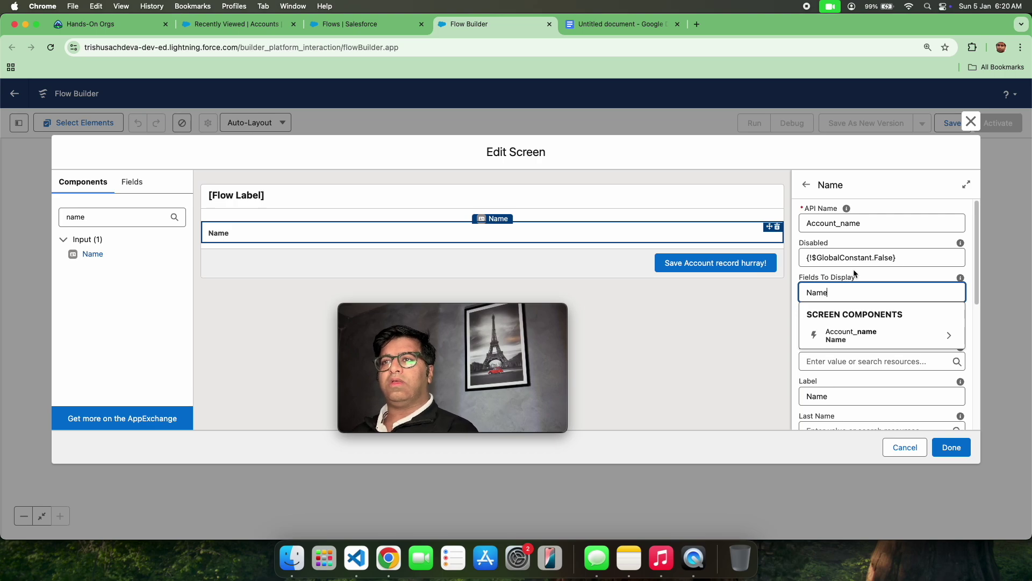
{"action": "left_click", "coordinate": [860, 335]}
{"action": "left_click", "coordinate": [877, 276]}
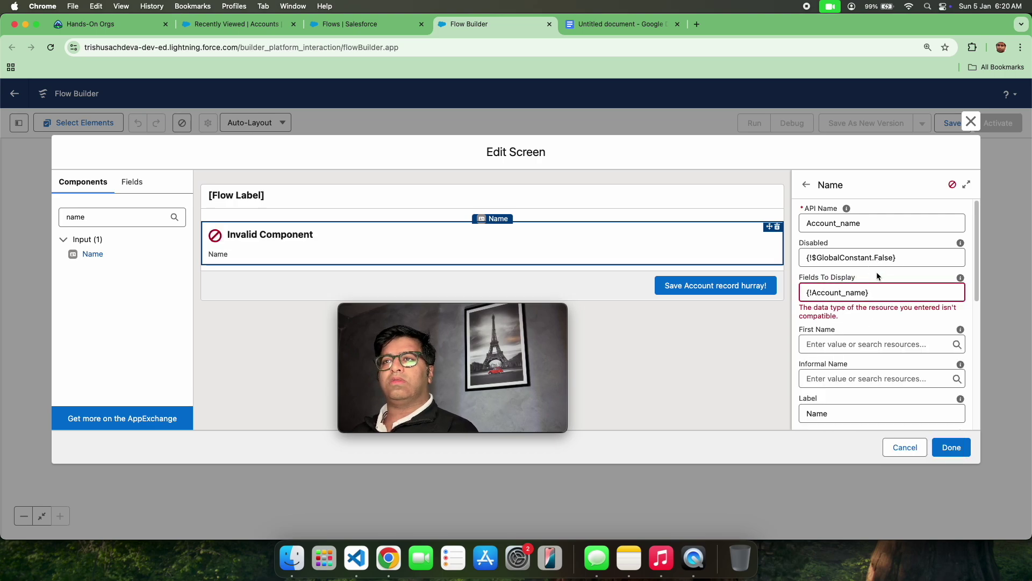
Replace the resource reference in Fields To Display with the plain text "Name"
{"action": "left_click", "coordinate": [856, 293]}
{"action": "key", "text": "ctrl+a"}
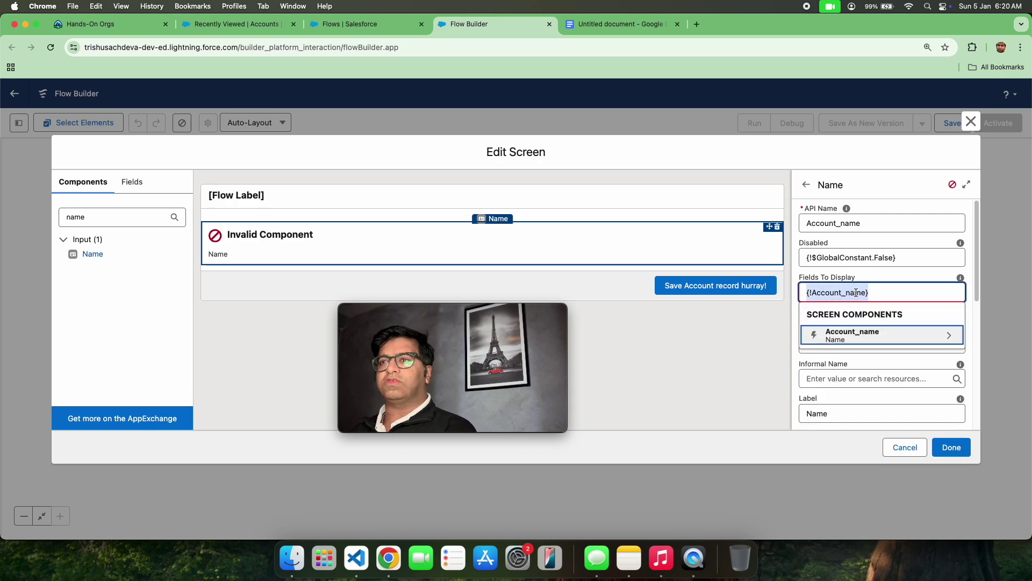
{"action": "key", "text": "BackSpace"}
{"action": "type", "text": "Name"}
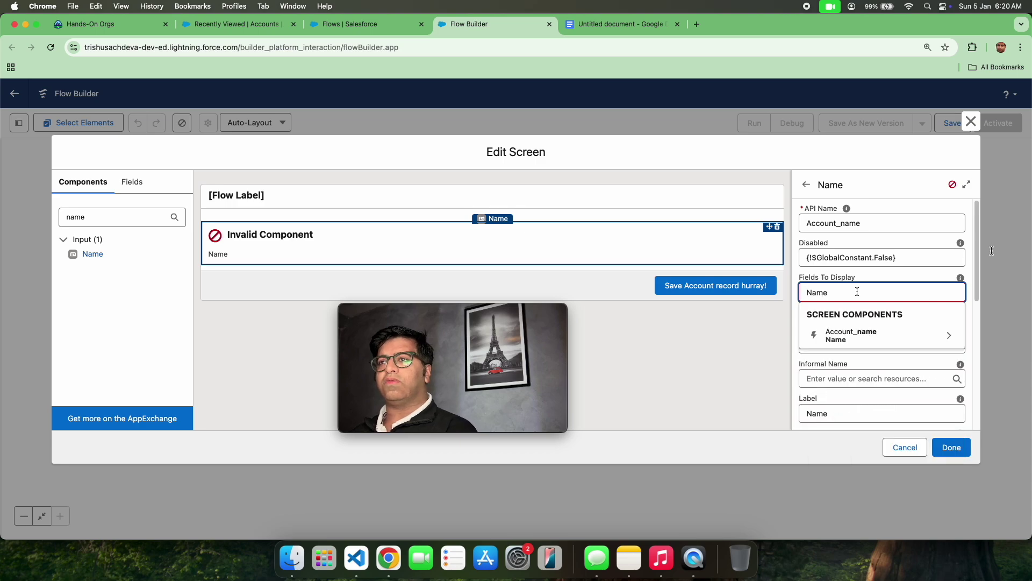
{"action": "left_click", "coordinate": [908, 281]}
Try setting the Name component's First Name to {!Account_name.disabled}
{"action": "left_click", "coordinate": [873, 326]}
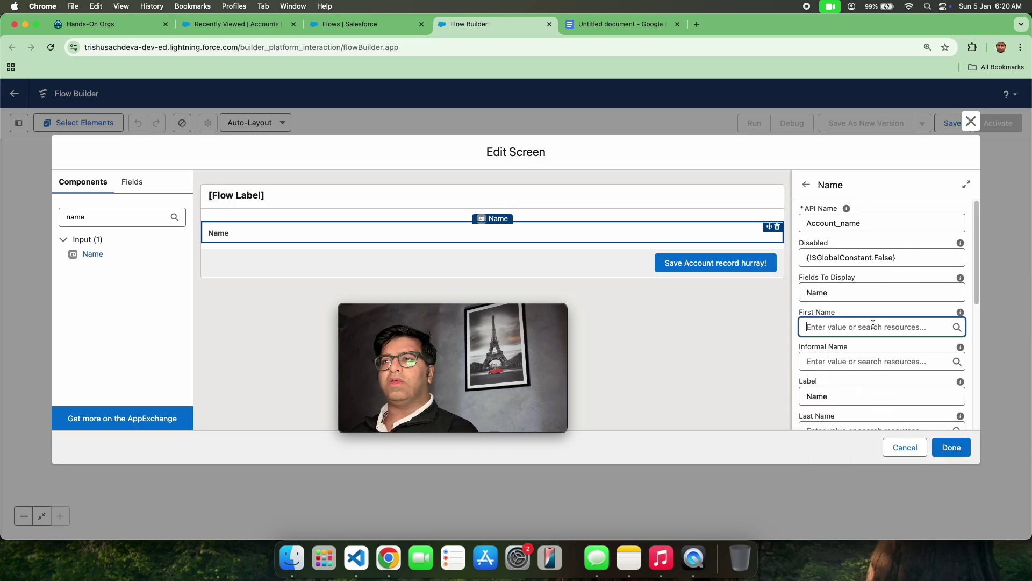
{"action": "left_click", "coordinate": [931, 318]}
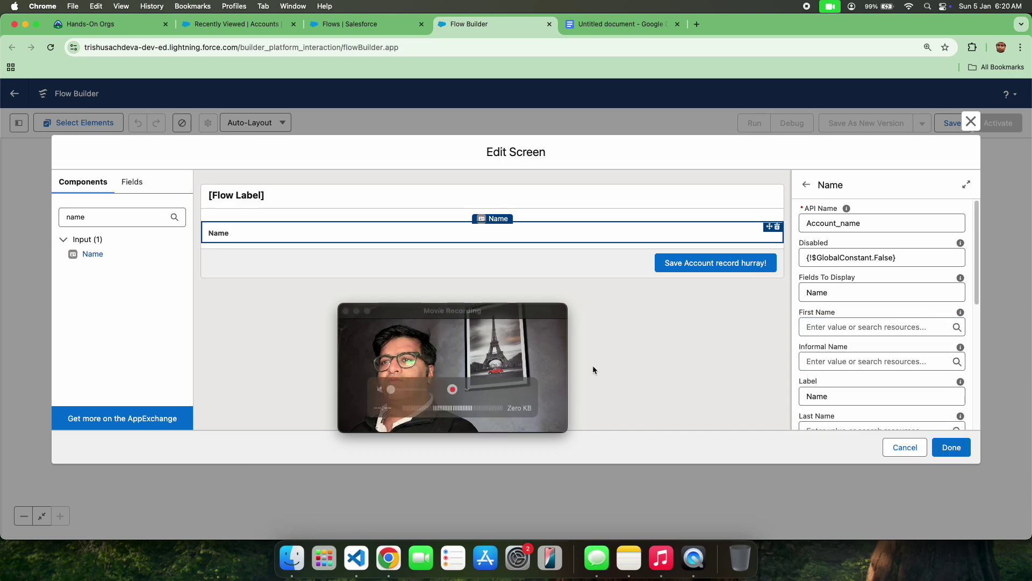
{"action": "left_click", "coordinate": [825, 328]}
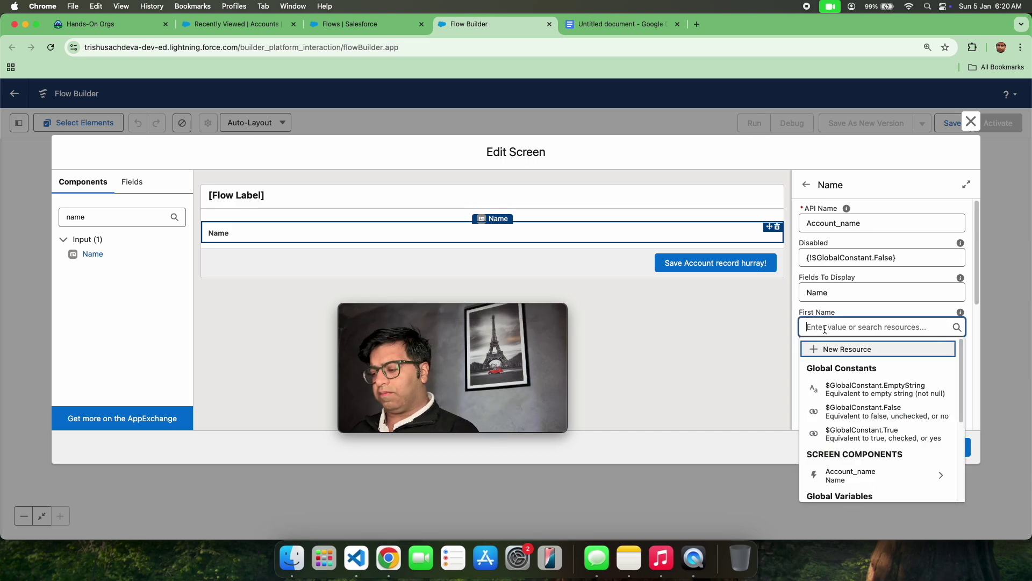
{"action": "type", "text": "Name"}
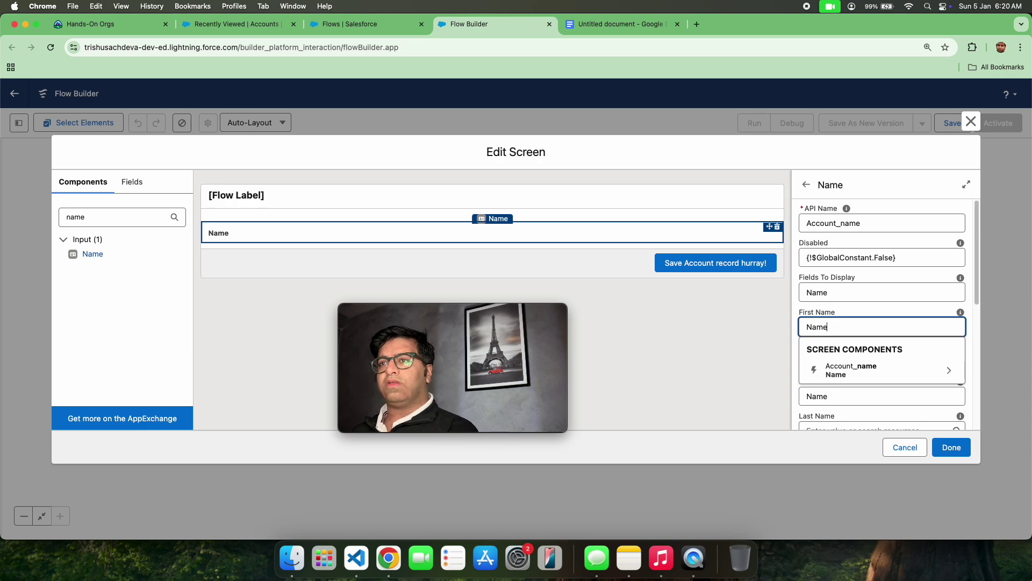
{"action": "left_click", "coordinate": [857, 373]}
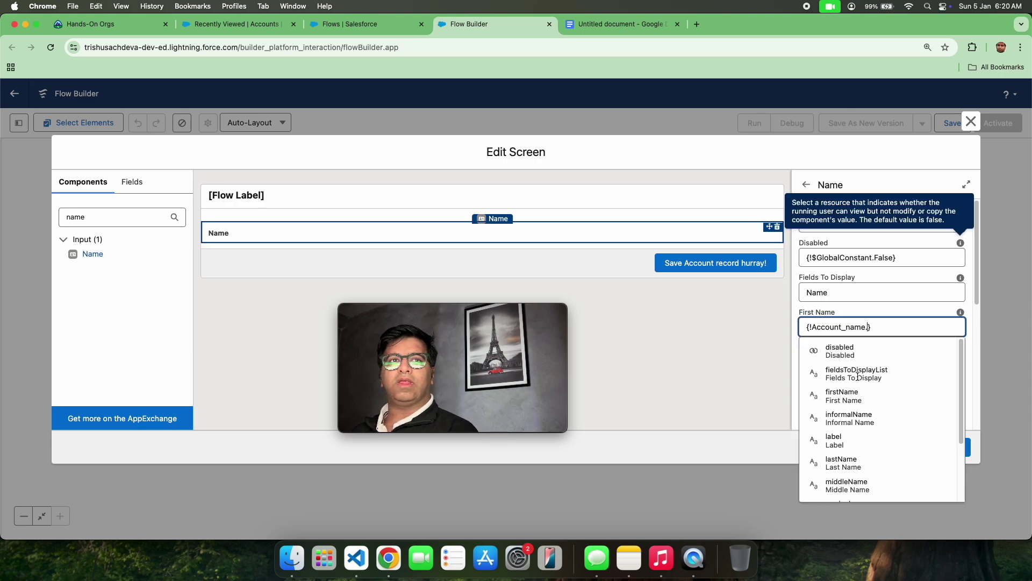
{"action": "left_click", "coordinate": [857, 354]}
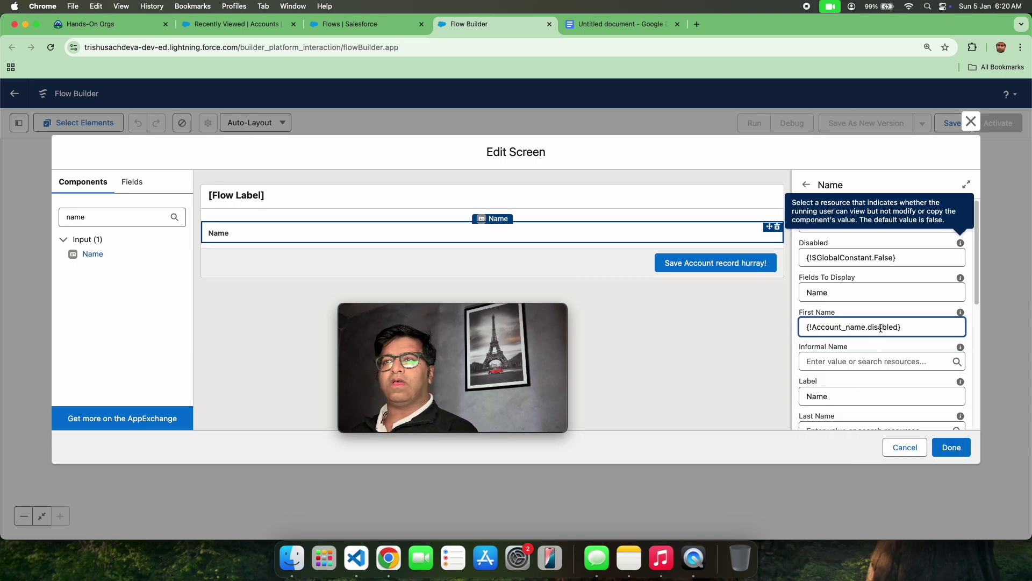
Try {!Account_name} as the First Name value, and replace it with the plain text "Name"
{"action": "double_click", "coordinate": [881, 328]}
{"action": "key", "text": "BackSpace"}
{"action": "key", "text": "BackSpace"}
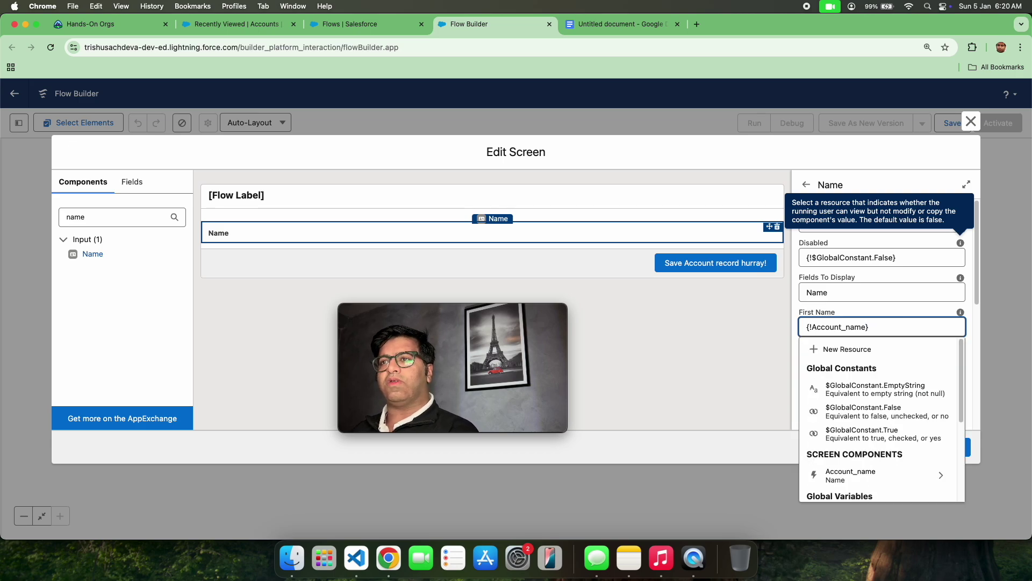
{"action": "left_click", "coordinate": [890, 312]}
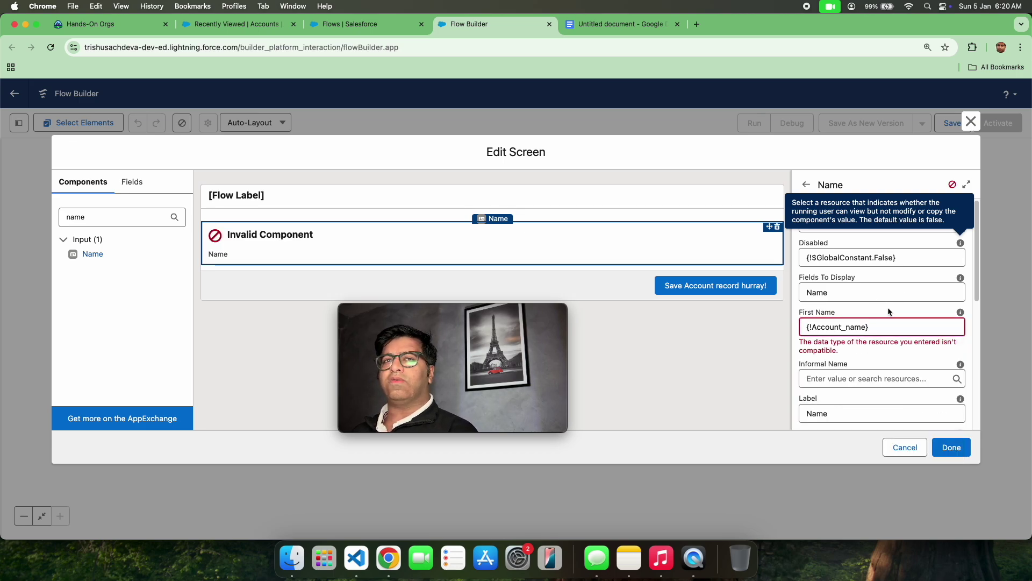
{"action": "triple_click", "coordinate": [856, 328]}
{"action": "type", "text": "Name"}
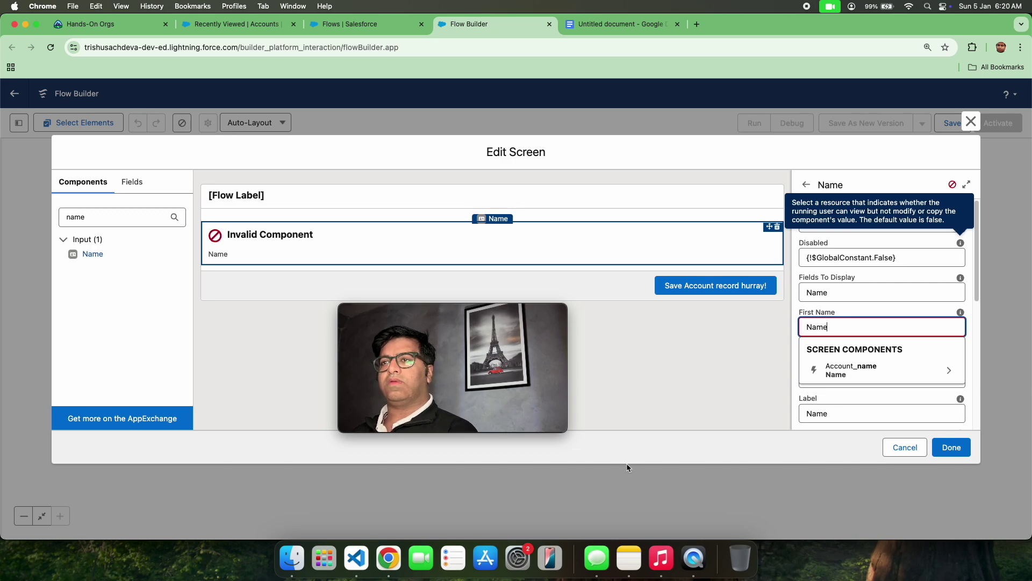
{"action": "left_click", "coordinate": [662, 327]}
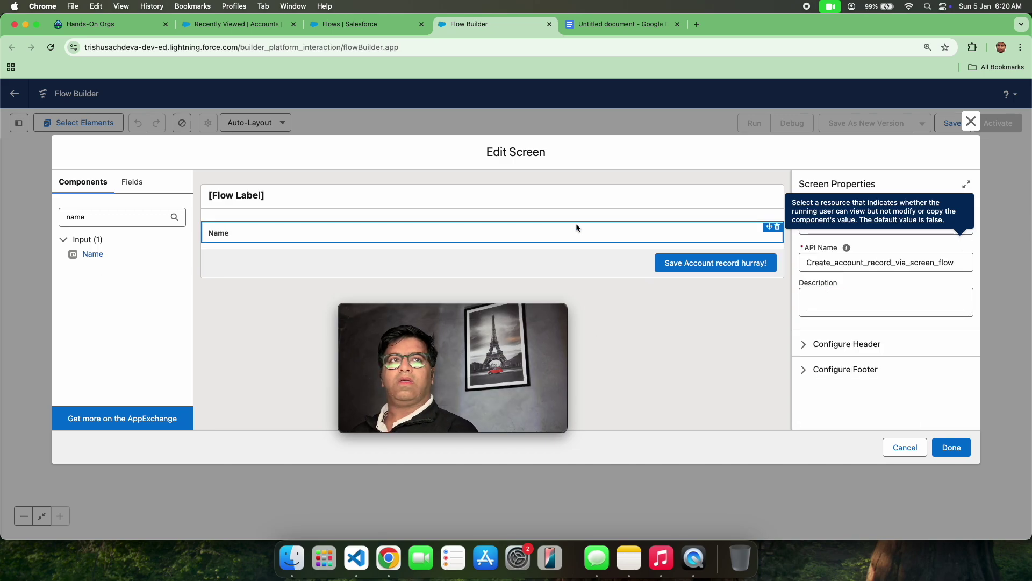
Delete the configured Name component from the screen and add a fresh Name component in its place
{"action": "left_click", "coordinate": [476, 235]}
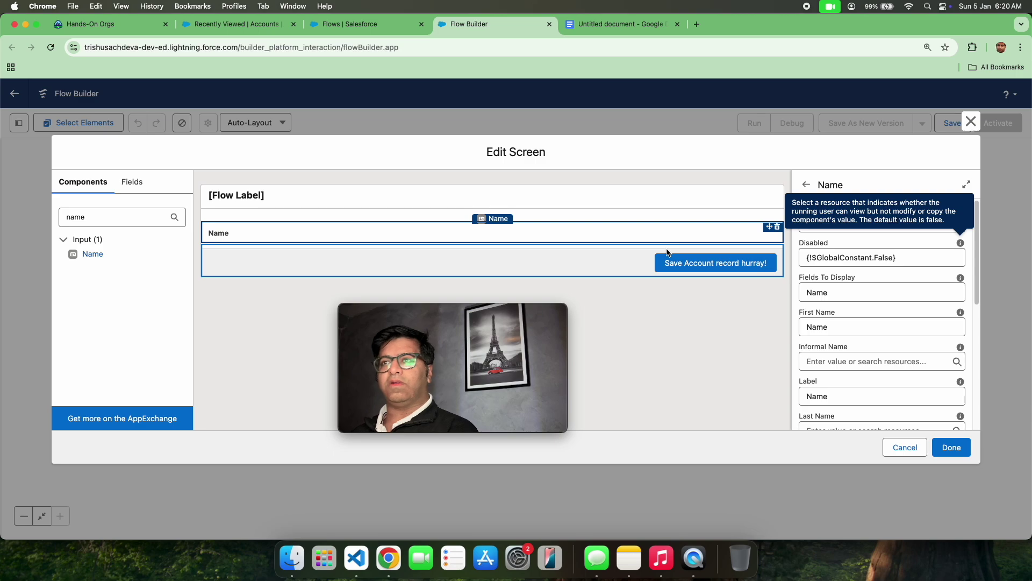
{"action": "scroll", "coordinate": [858, 371], "scroll_direction": "down", "scroll_amount": 4}
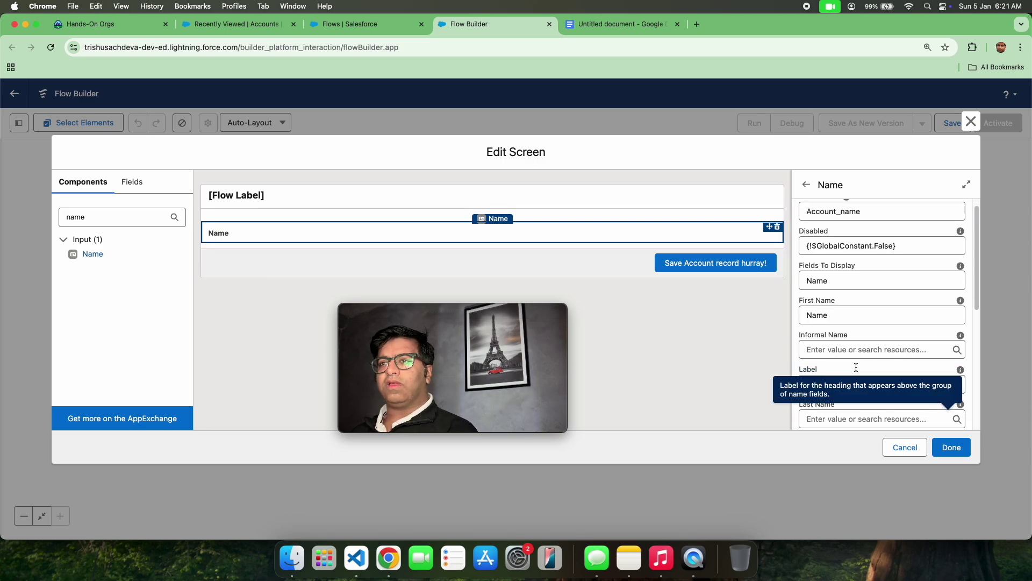
{"action": "scroll", "coordinate": [858, 371], "scroll_direction": "down", "scroll_amount": 1}
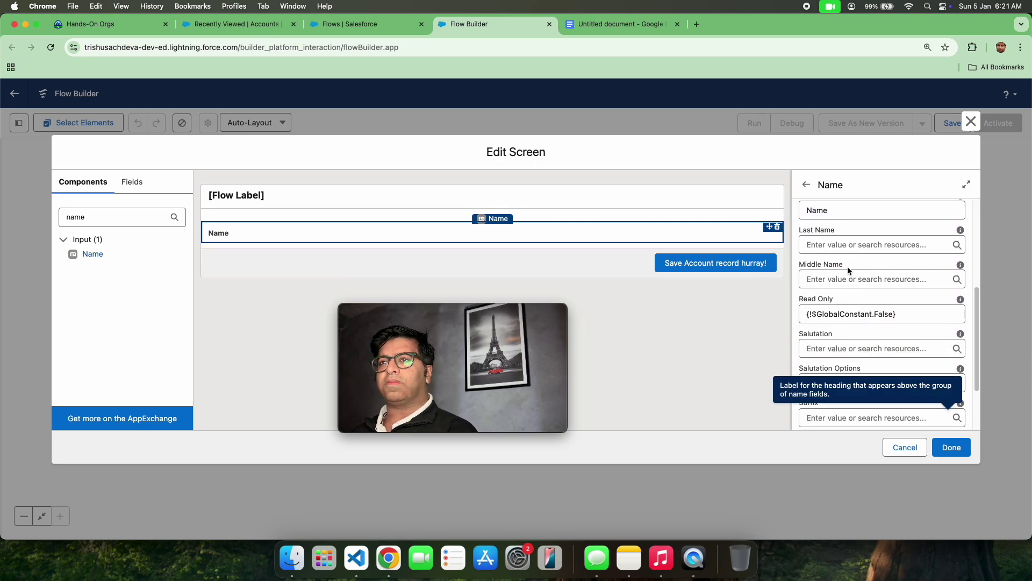
{"action": "scroll", "coordinate": [863, 340], "scroll_direction": "down", "scroll_amount": 2}
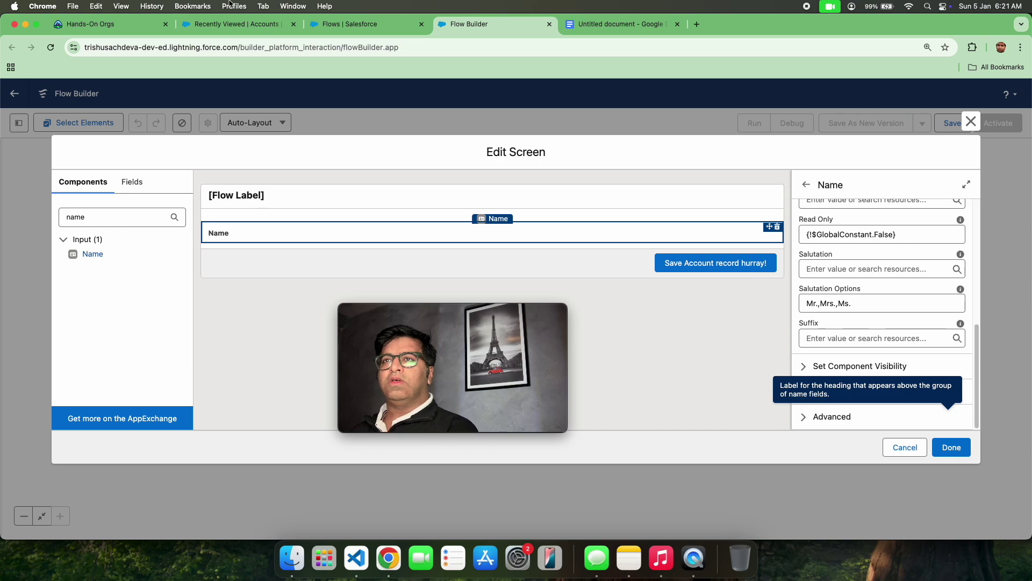
{"action": "left_click", "coordinate": [778, 227]}
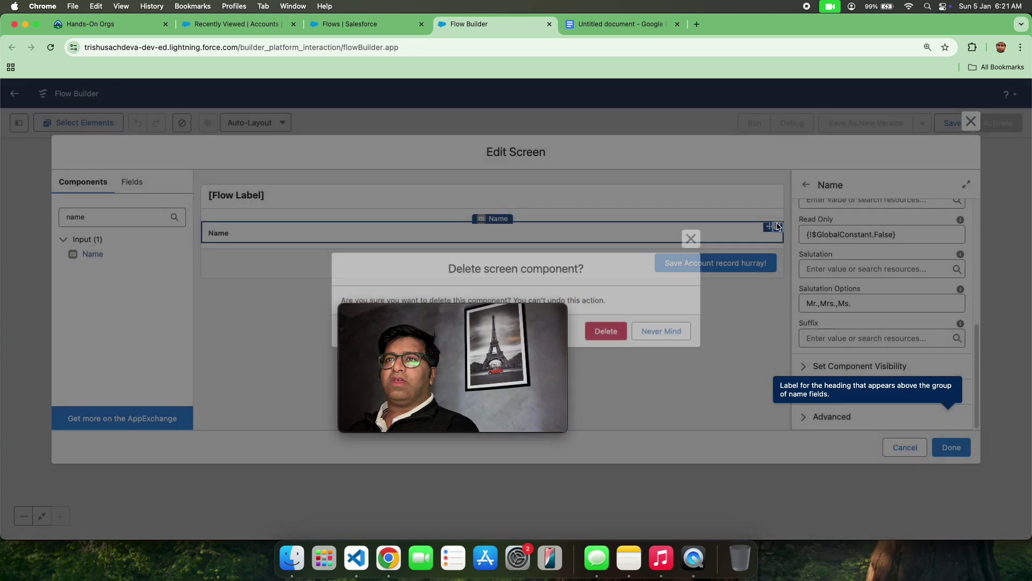
{"action": "left_click", "coordinate": [623, 335]}
{"action": "left_click_drag", "start_coordinate": [92, 253], "coordinate": [242, 227]}
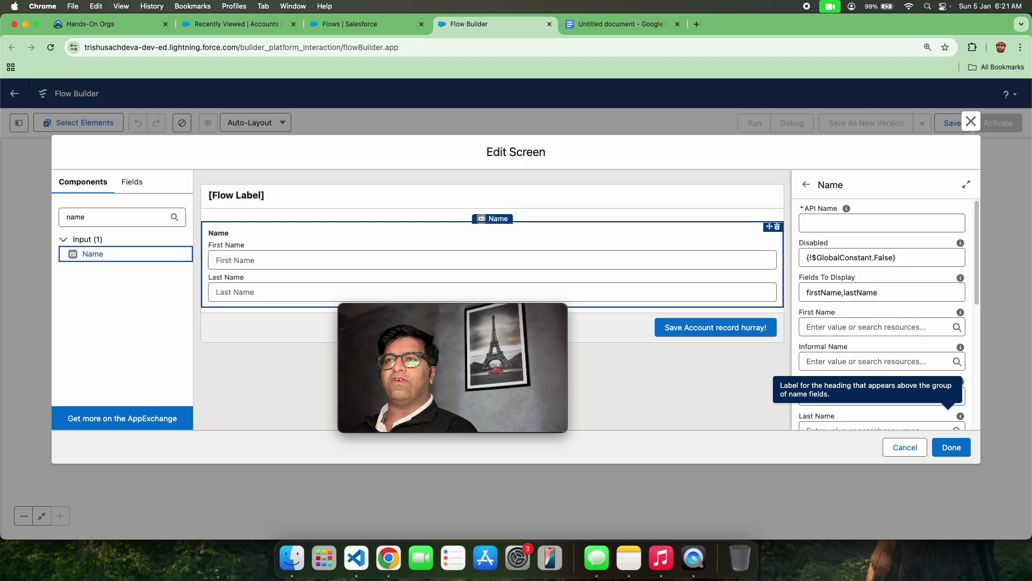
Remove lastName from the new Name component's Fields To Display, leaving only firstName
{"action": "double_click", "coordinate": [872, 293]}
{"action": "key", "text": "BackSpace"}
{"action": "key", "text": "BackSpace"}
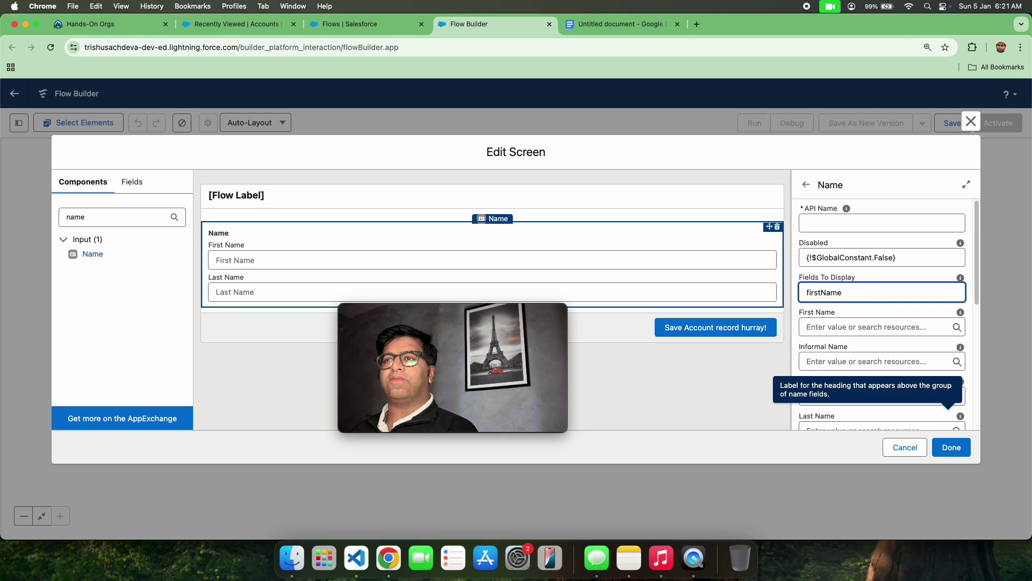
{"action": "left_click", "coordinate": [888, 305]}
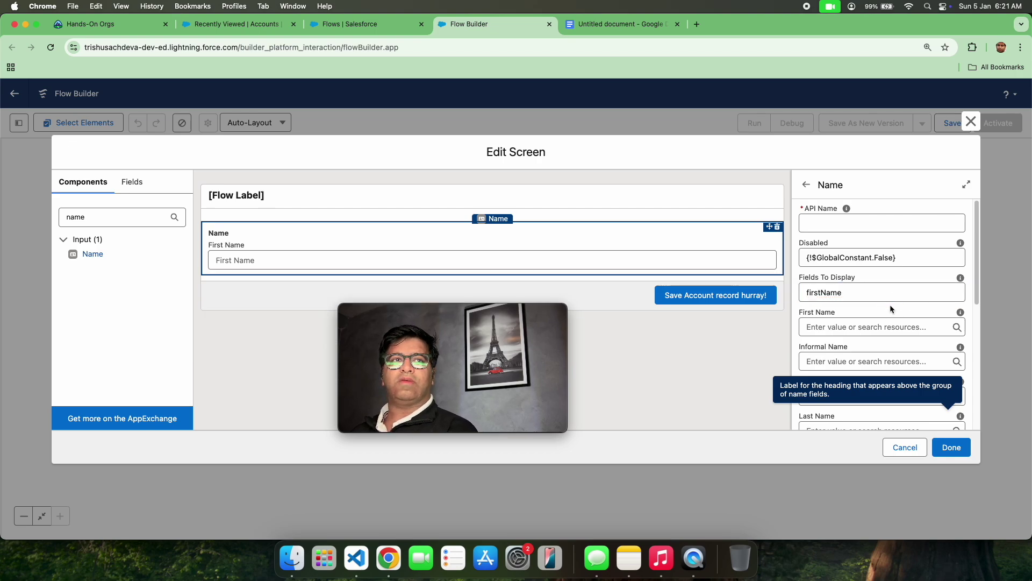
{"action": "scroll", "coordinate": [871, 317], "scroll_direction": "down", "scroll_amount": 5}
{"action": "scroll", "coordinate": [858, 329], "scroll_direction": "up", "scroll_amount": 4}
{"action": "scroll", "coordinate": [855, 330], "scroll_direction": "up", "scroll_amount": 1}
Try shortening Fields To Display to "Name", and undo the change back to firstName
{"action": "left_click", "coordinate": [822, 293]}
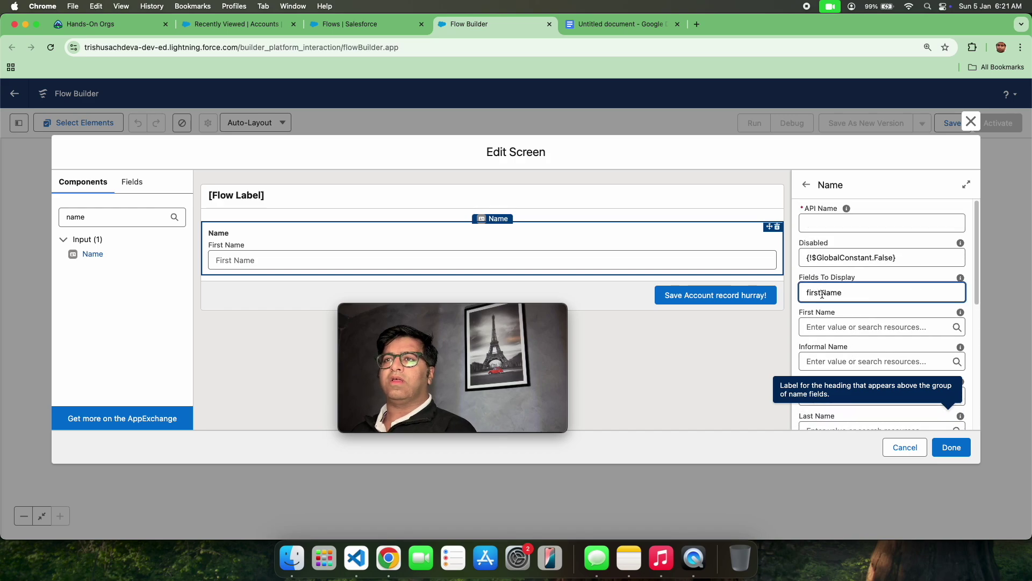
{"action": "key", "text": "BackSpace"}
{"action": "key", "text": "BackSpace"}
{"action": "key", "text": "BackSpace"}
{"action": "key", "text": "BackSpace"}
{"action": "key", "text": "BackSpace"}
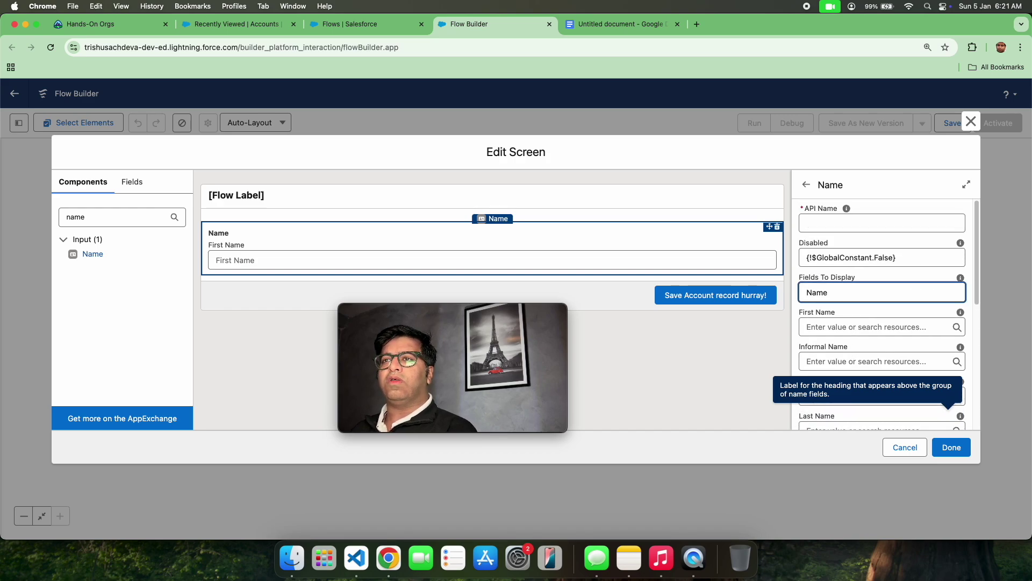
{"action": "left_click", "coordinate": [859, 272]}
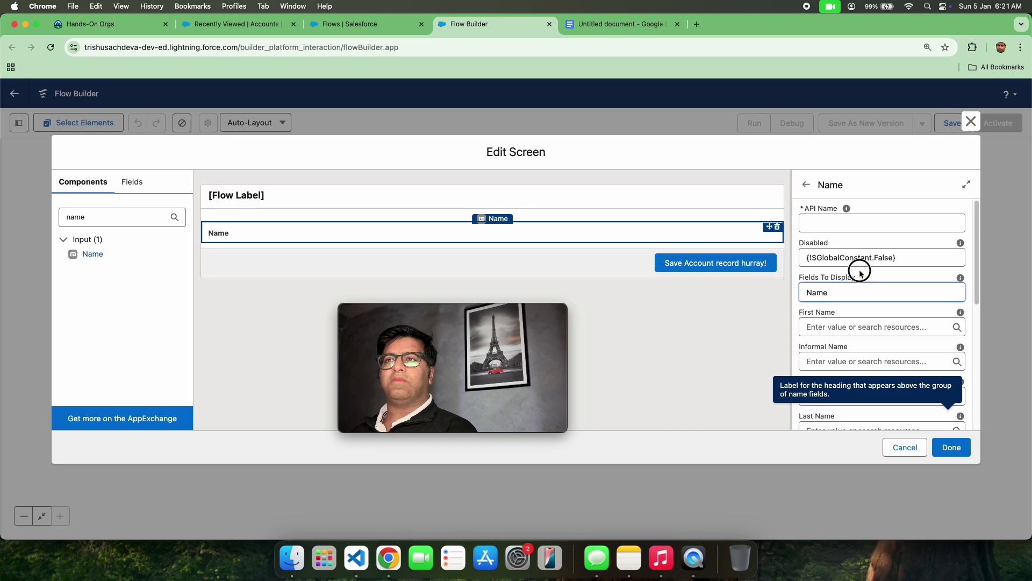
{"action": "key", "text": "super+z"}
{"action": "left_click", "coordinate": [847, 311]}
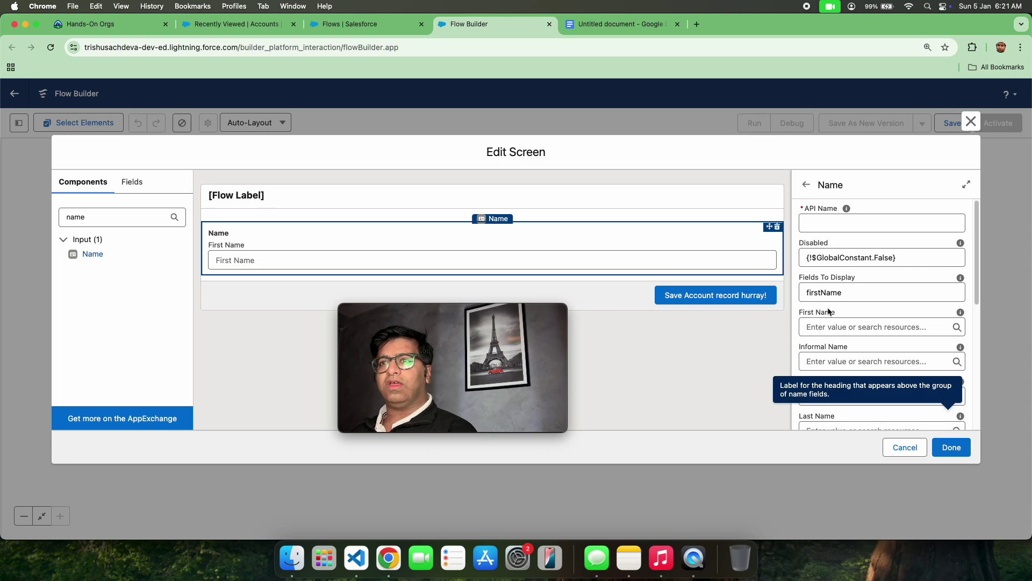
Set the Name component's API Name to "Namer" and clear its Salutation Options
{"action": "left_click", "coordinate": [833, 226]}
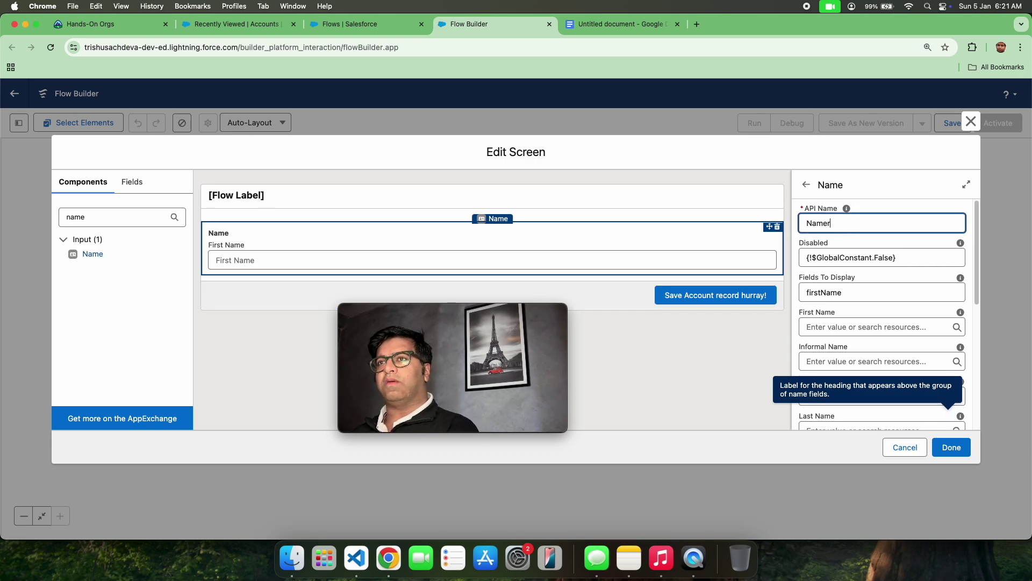
{"action": "left_click", "coordinate": [871, 203]}
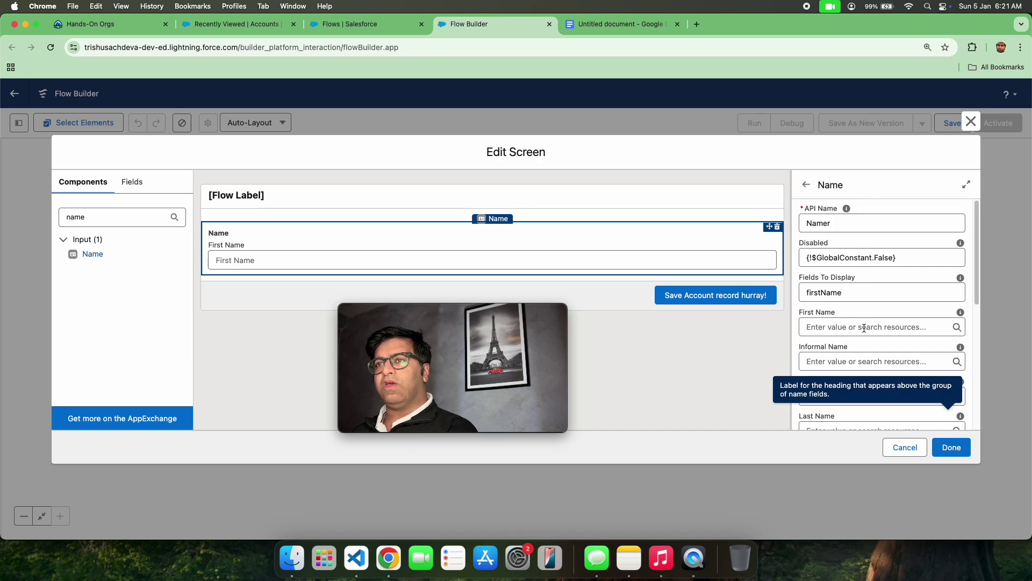
{"action": "scroll", "coordinate": [864, 328], "scroll_direction": "down", "scroll_amount": 5}
{"action": "scroll", "coordinate": [860, 317], "scroll_direction": "down", "scroll_amount": 3}
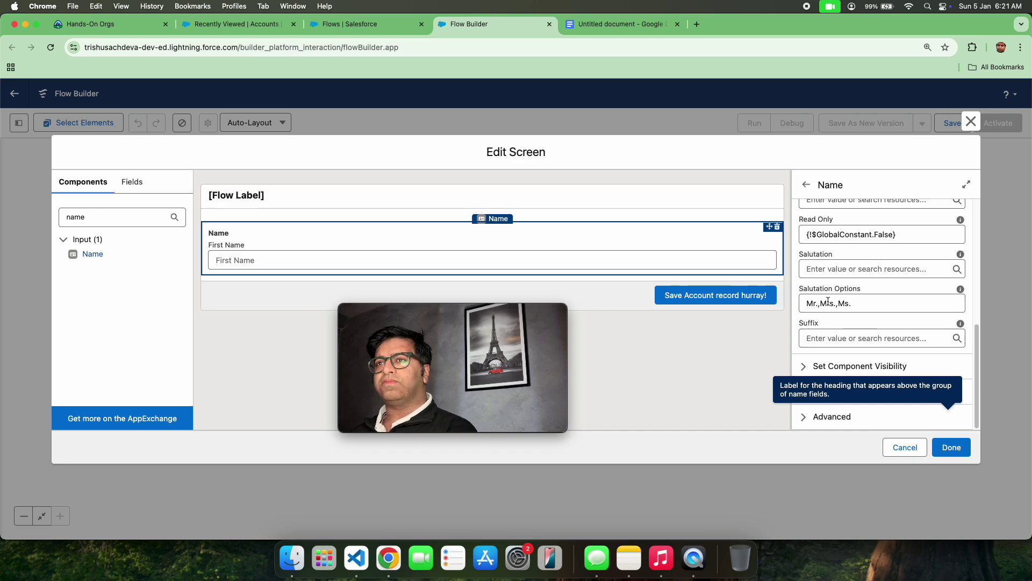
{"action": "triple_click", "coordinate": [843, 301]}
{"action": "key", "text": "BackSpace"}
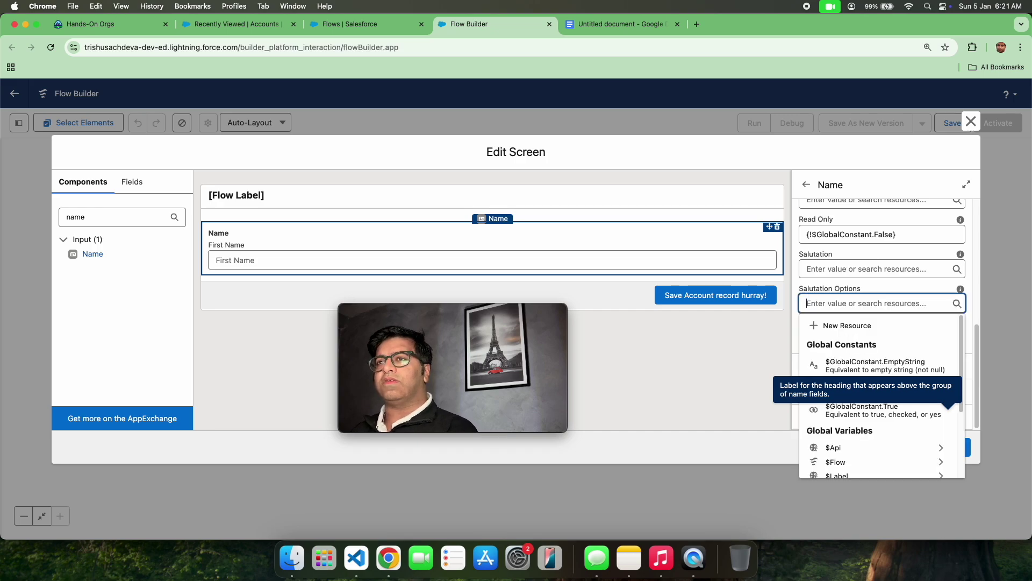
{"action": "left_click", "coordinate": [866, 257]}
{"action": "scroll", "coordinate": [868, 250], "scroll_direction": "up", "scroll_amount": 2}
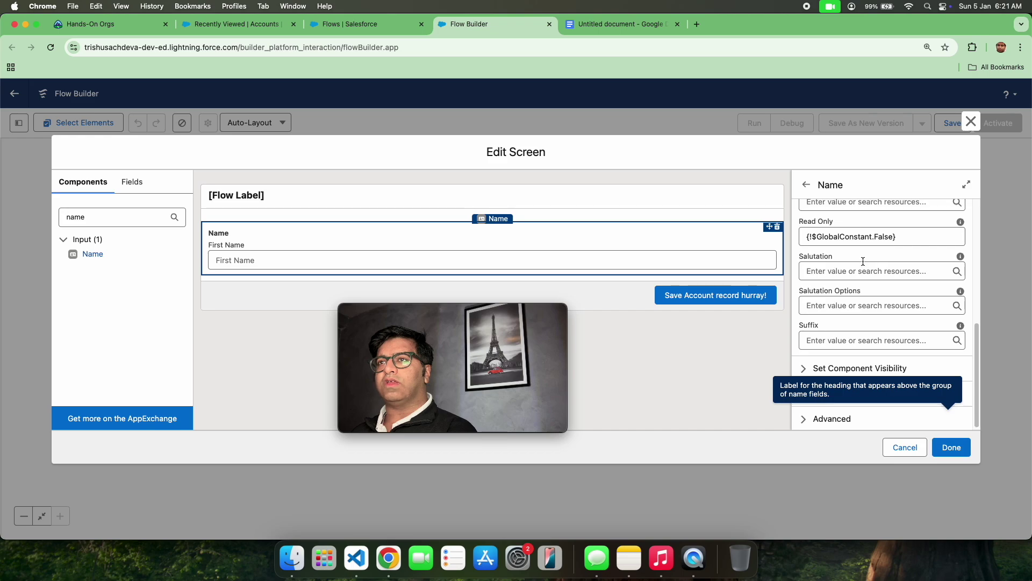
{"action": "scroll", "coordinate": [870, 247], "scroll_direction": "up", "scroll_amount": 3}
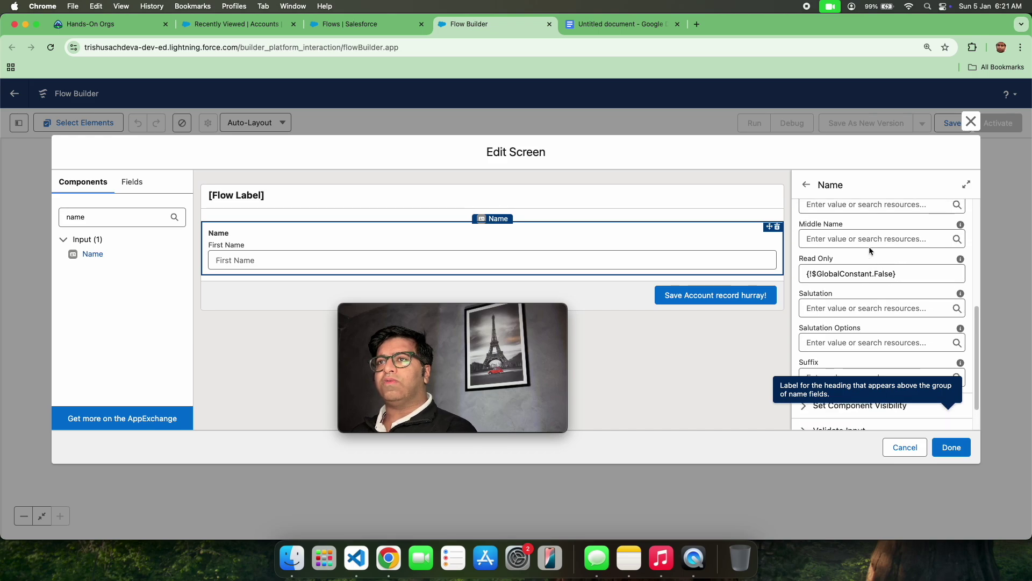
{"action": "scroll", "coordinate": [869, 247], "scroll_direction": "up", "scroll_amount": 3}
{"action": "double_click", "coordinate": [831, 301]}
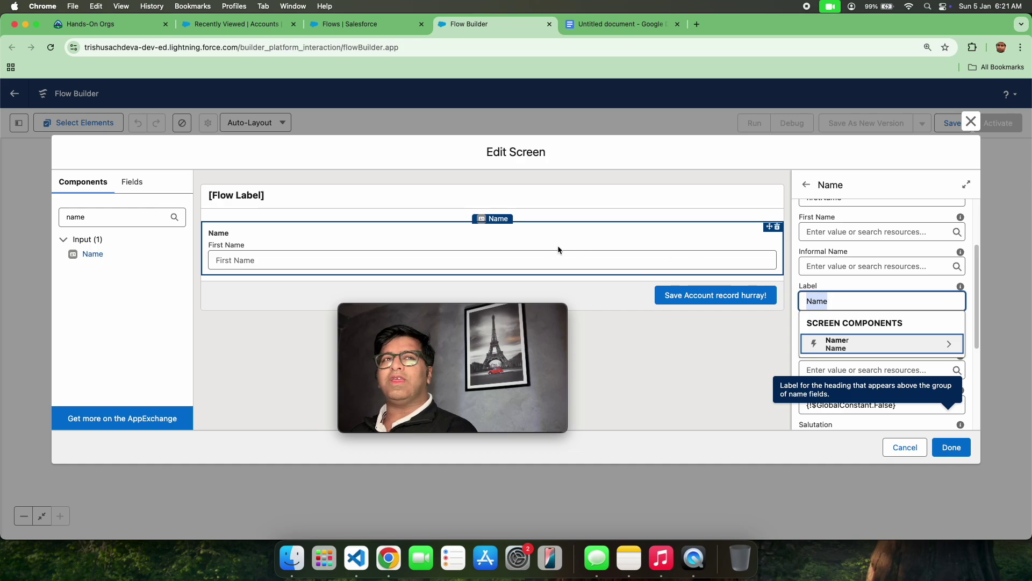
{"action": "left_click", "coordinate": [526, 256]}
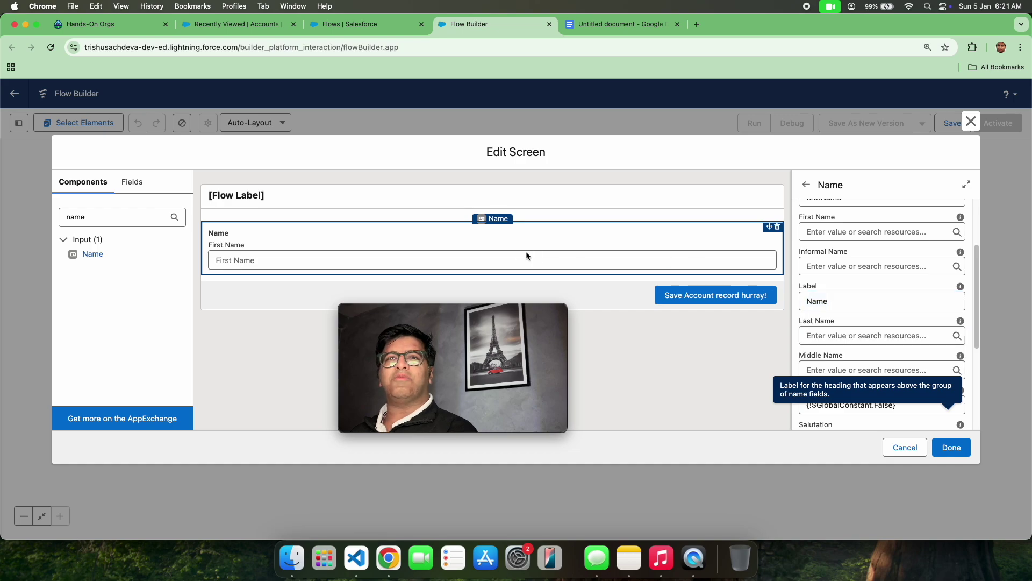
Delete the Name component from the screen and add a Text input component in its place
{"action": "left_click", "coordinate": [777, 226]}
{"action": "left_click", "coordinate": [608, 331]}
{"action": "double_click", "coordinate": [81, 217]}
{"action": "type", "text": "inp"}
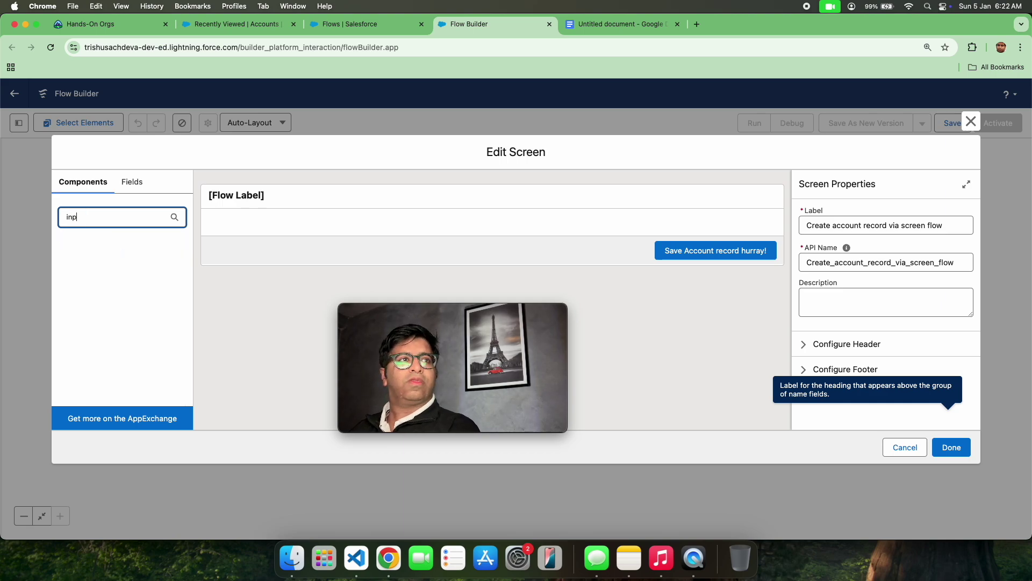
{"action": "key", "text": "BackSpace"}
{"action": "key", "text": "BackSpace"}
{"action": "key", "text": "BackSpace"}
{"action": "type", "text": "y"}
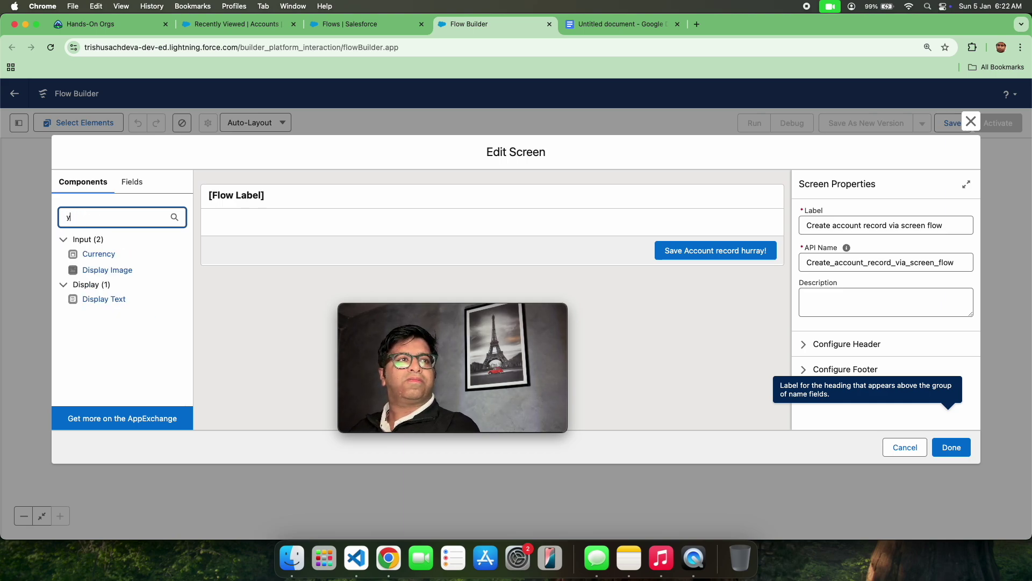
{"action": "key", "text": "BackSpace"}
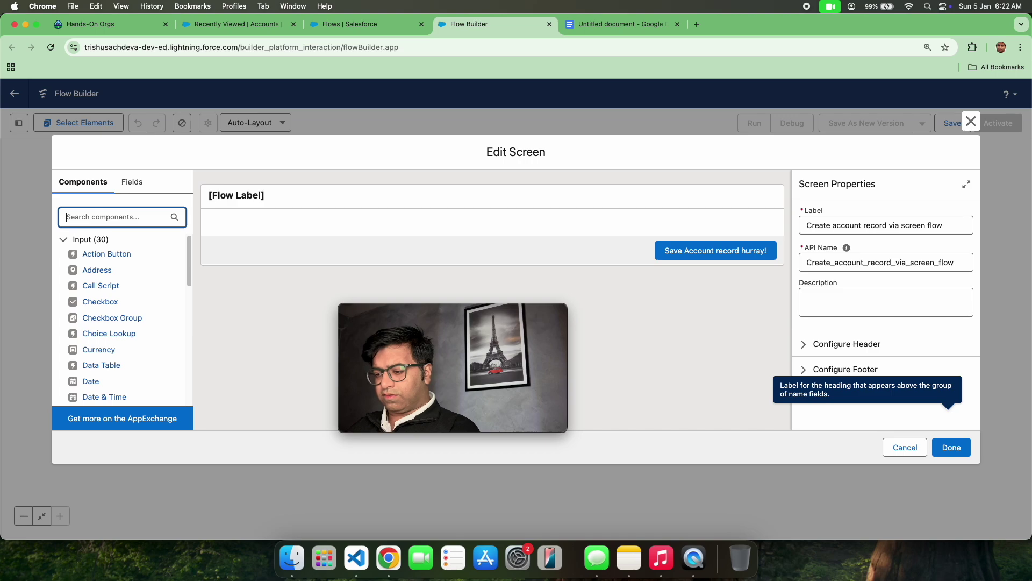
{"action": "type", "text": "tex"}
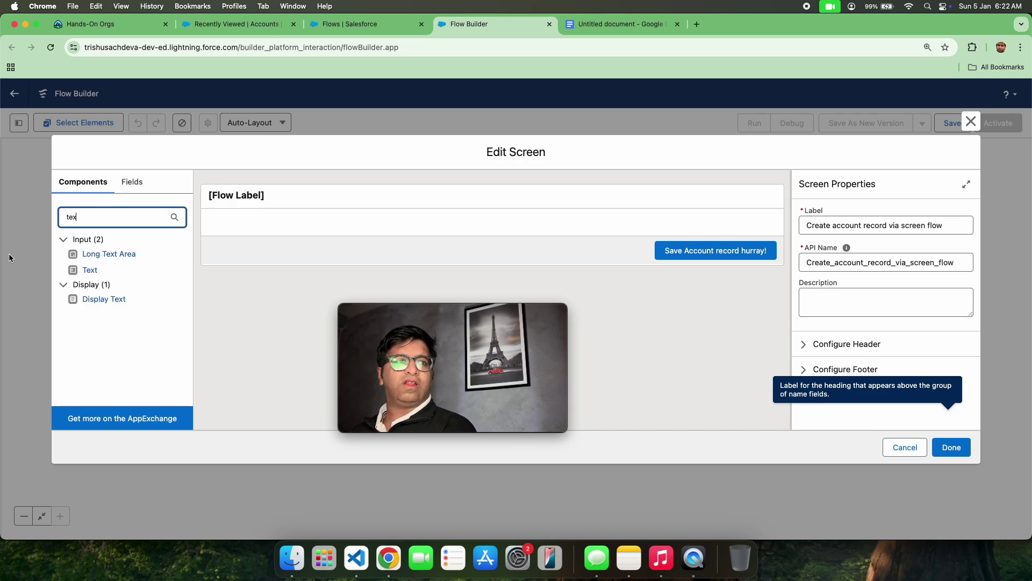
{"action": "left_click_drag", "start_coordinate": [102, 269], "coordinate": [259, 225]}
Label the new Text component Account Name and make it required
{"action": "left_click", "coordinate": [895, 229]}
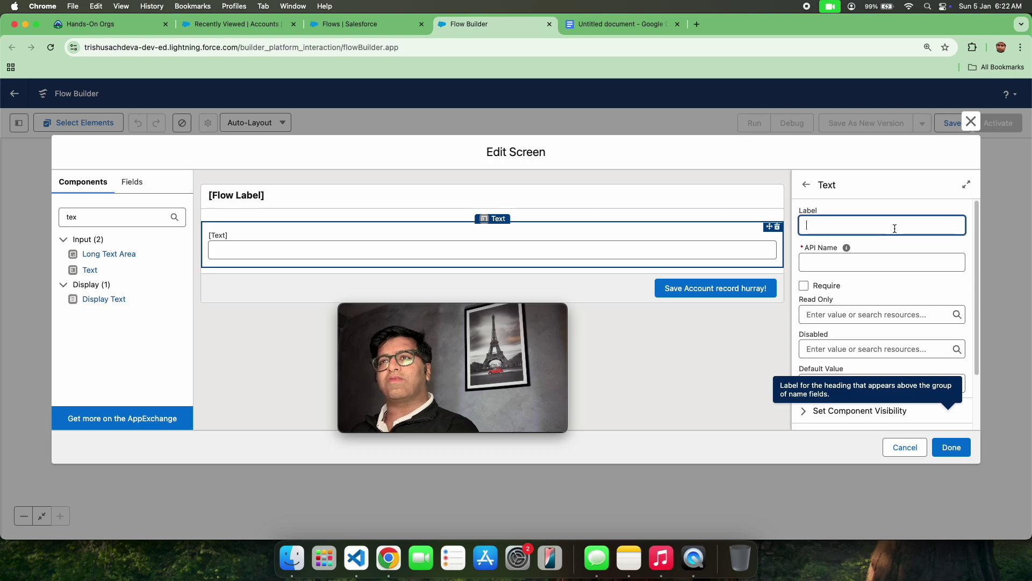
{"action": "type", "text": "Account Name"}
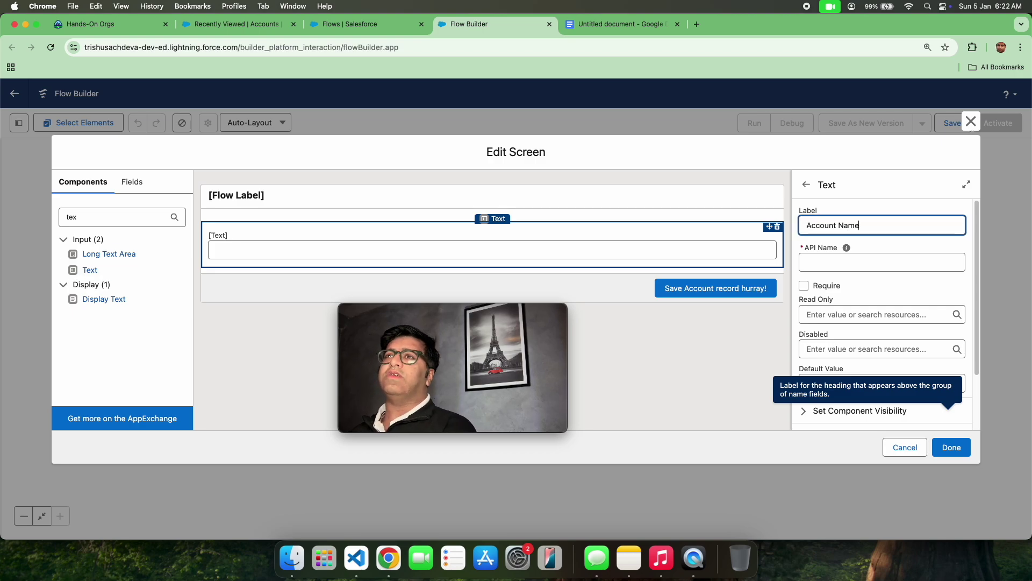
{"action": "left_click", "coordinate": [908, 211]}
{"action": "scroll", "coordinate": [871, 252], "scroll_direction": "down", "scroll_amount": 1}
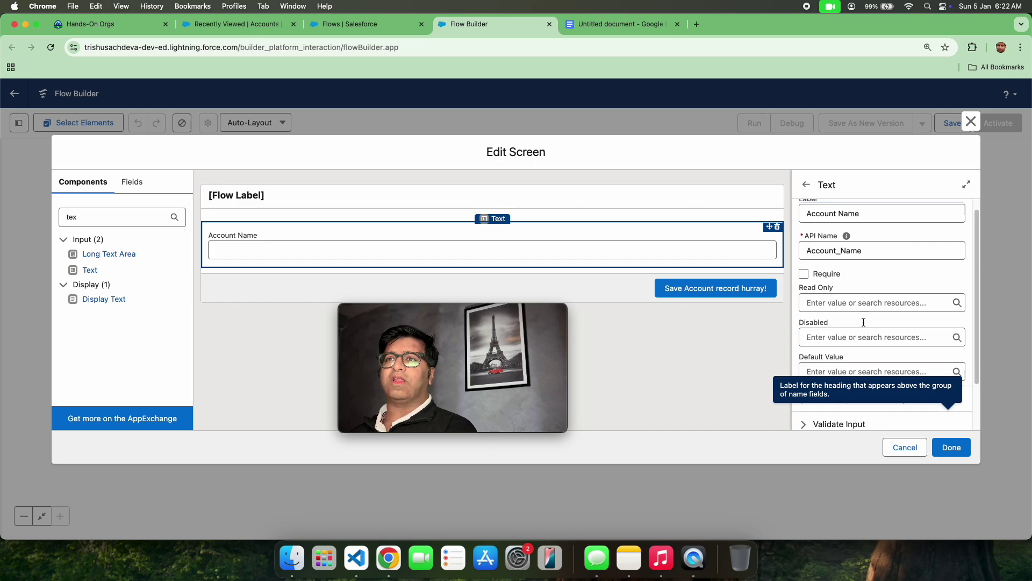
{"action": "left_click", "coordinate": [805, 269]}
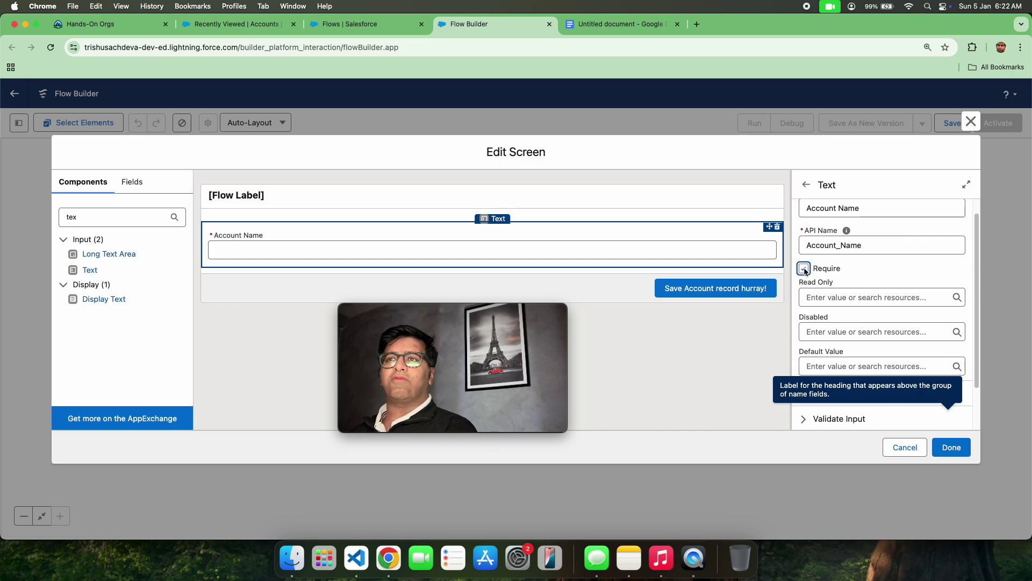
Examine the Account Name component's Read Only, Validate Input and Advanced settings without changing them
{"action": "left_click", "coordinate": [834, 297]}
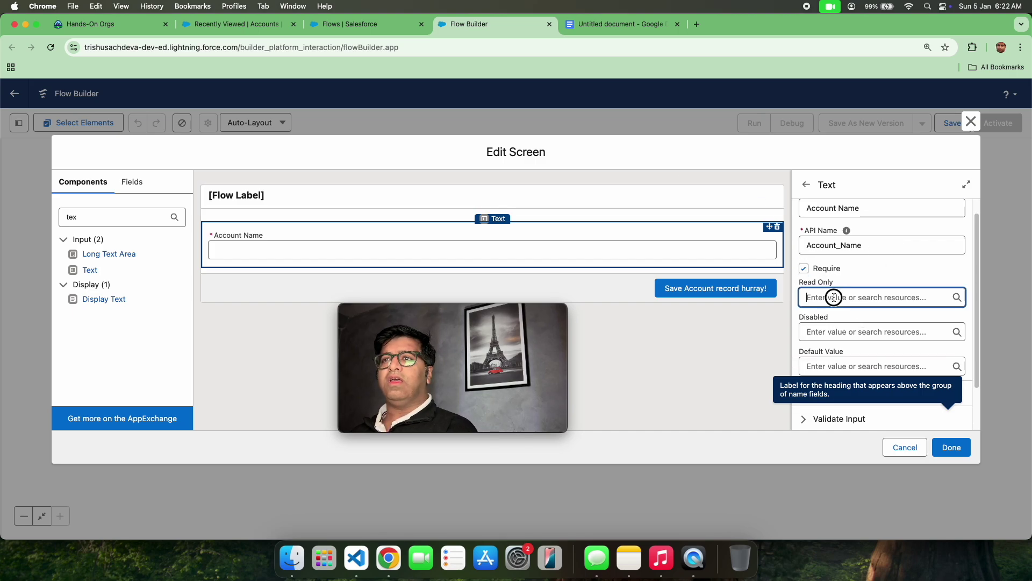
{"action": "left_click", "coordinate": [869, 275]}
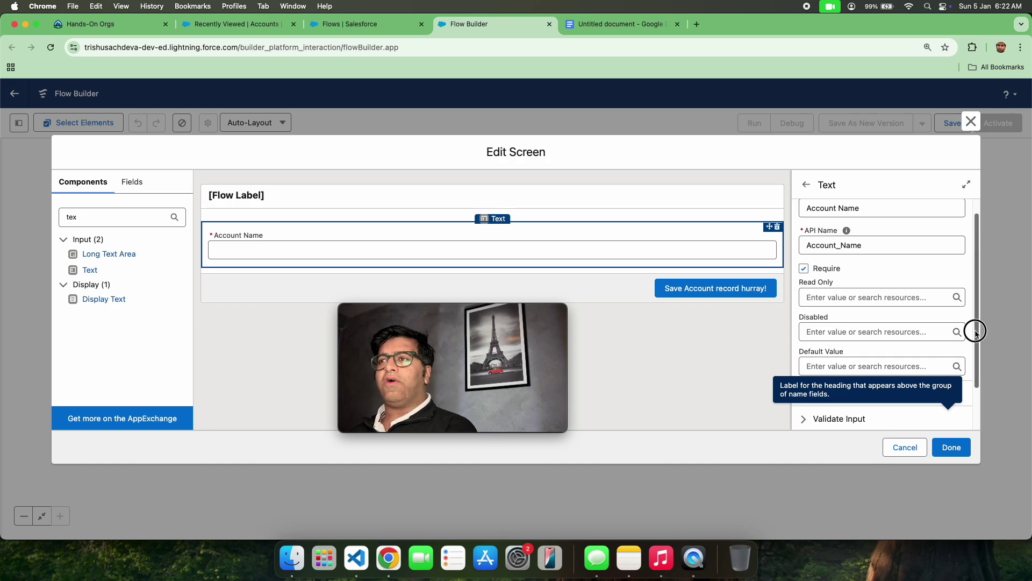
{"action": "left_click_drag", "start_coordinate": [975, 329], "coordinate": [971, 387]}
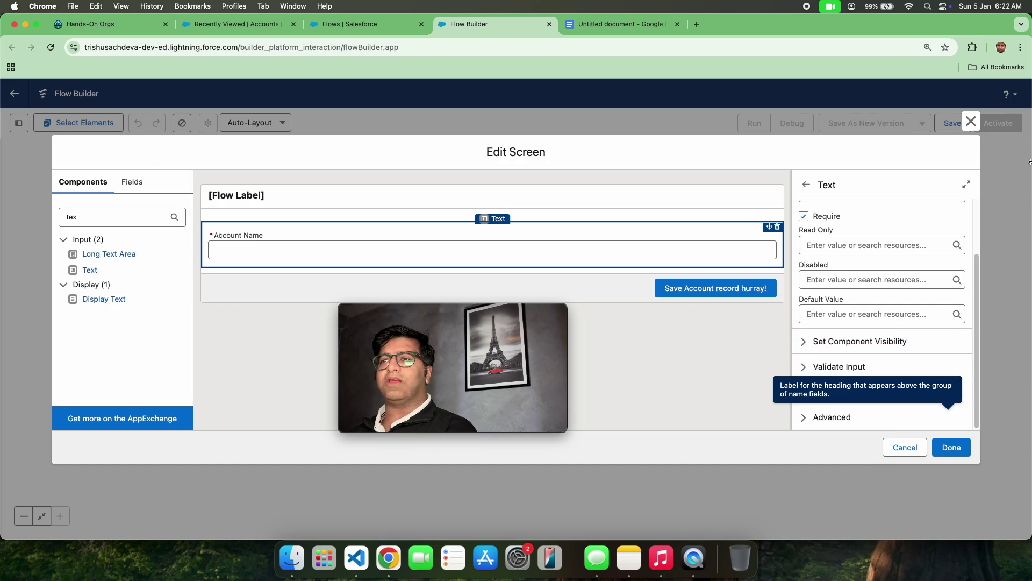
{"action": "left_click", "coordinate": [841, 366]}
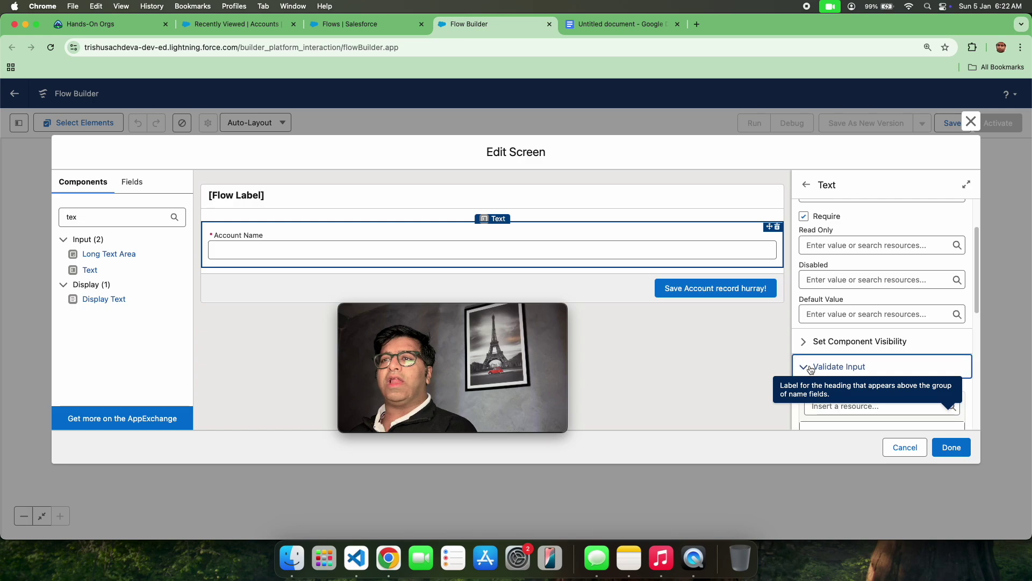
{"action": "scroll", "coordinate": [874, 365], "scroll_direction": "down", "scroll_amount": 3}
{"action": "scroll", "coordinate": [874, 365], "scroll_direction": "down", "scroll_amount": 5}
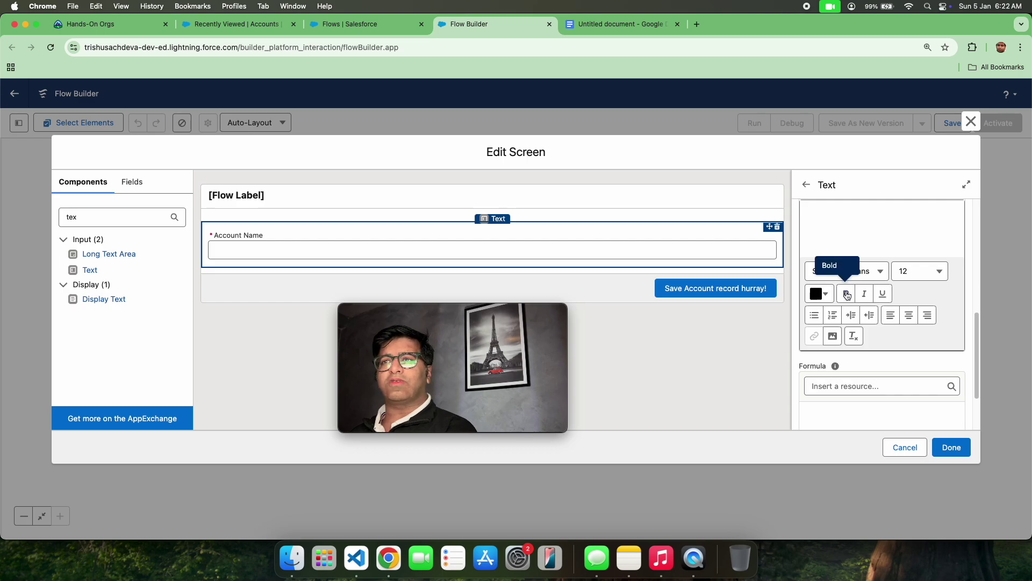
{"action": "scroll", "coordinate": [868, 271], "scroll_direction": "up", "scroll_amount": 2}
{"action": "scroll", "coordinate": [869, 273], "scroll_direction": "down", "scroll_amount": 5}
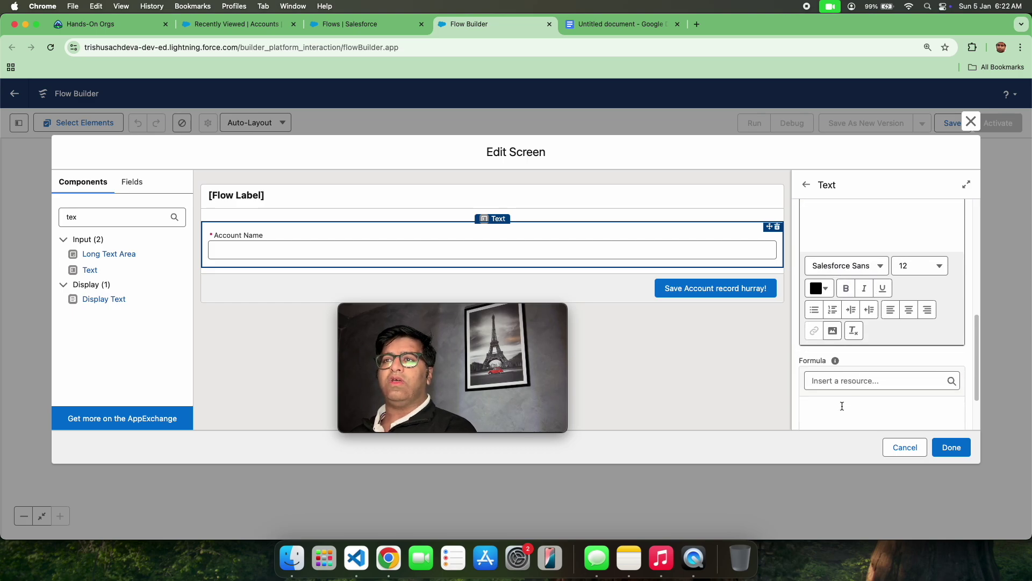
{"action": "left_click", "coordinate": [809, 420]}
{"action": "scroll", "coordinate": [828, 369], "scroll_direction": "down", "scroll_amount": 2}
{"action": "scroll", "coordinate": [828, 368], "scroll_direction": "down", "scroll_amount": 1}
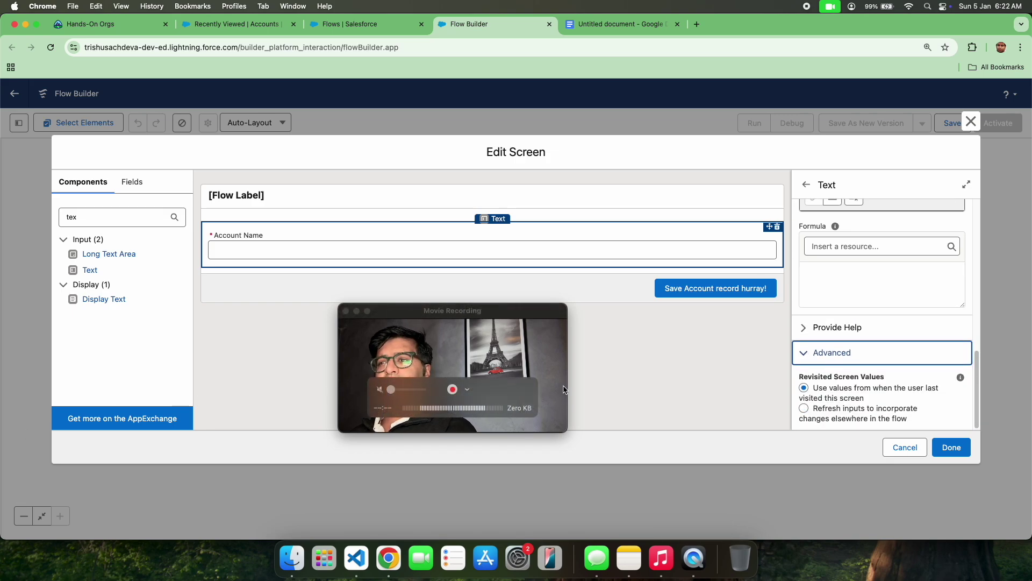
Confirm the screen edits and reopen the Create account record via screen flow element for editing
{"action": "left_click", "coordinate": [950, 446]}
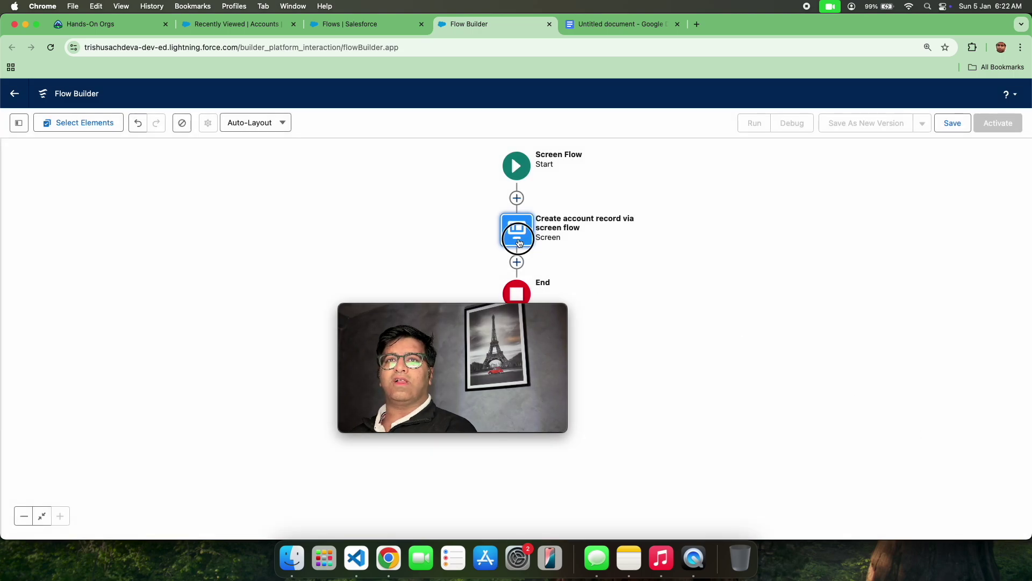
{"action": "double_click", "coordinate": [526, 245]}
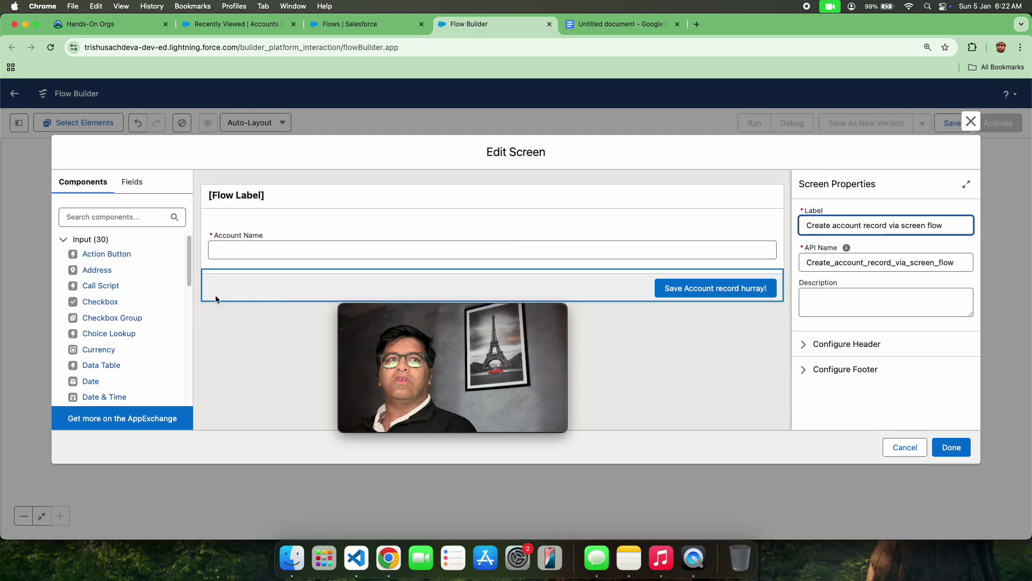
Check the field list in the Google Docs document, and add a Picklist component below Account Name on the flow screen
{"action": "left_click", "coordinate": [604, 28]}
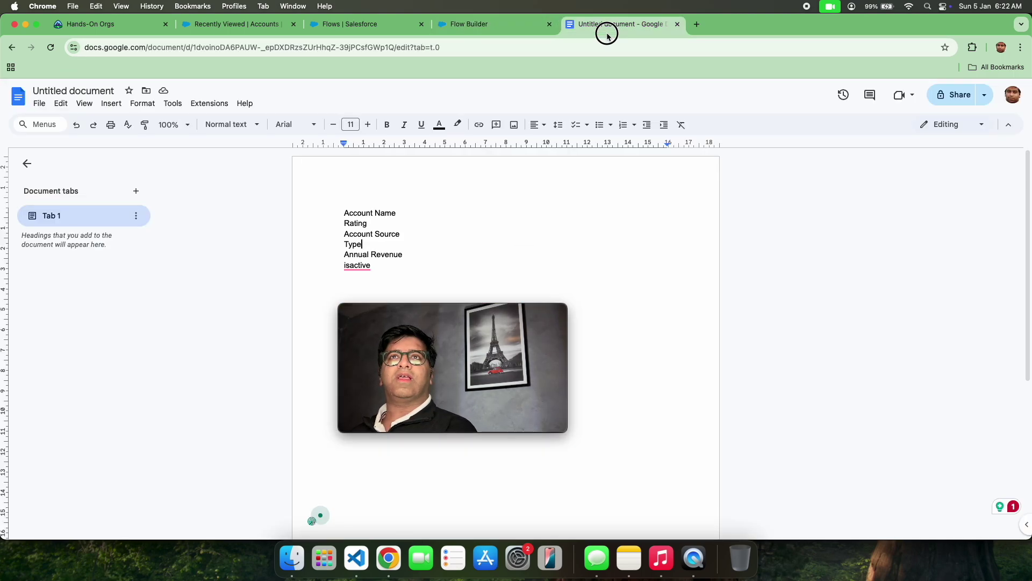
{"action": "left_click", "coordinate": [502, 31]}
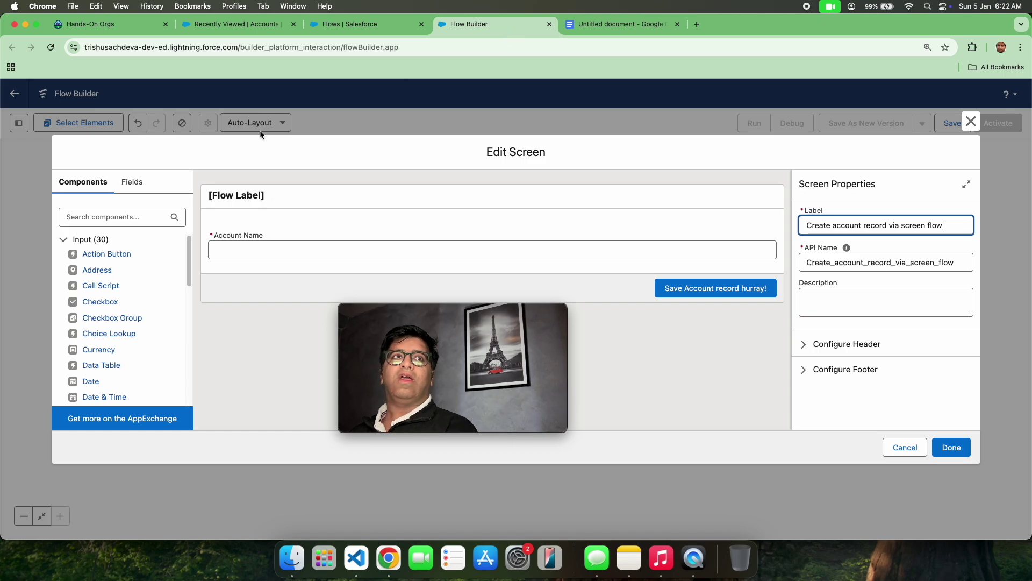
{"action": "left_click", "coordinate": [144, 218]}
{"action": "type", "text": "pick"}
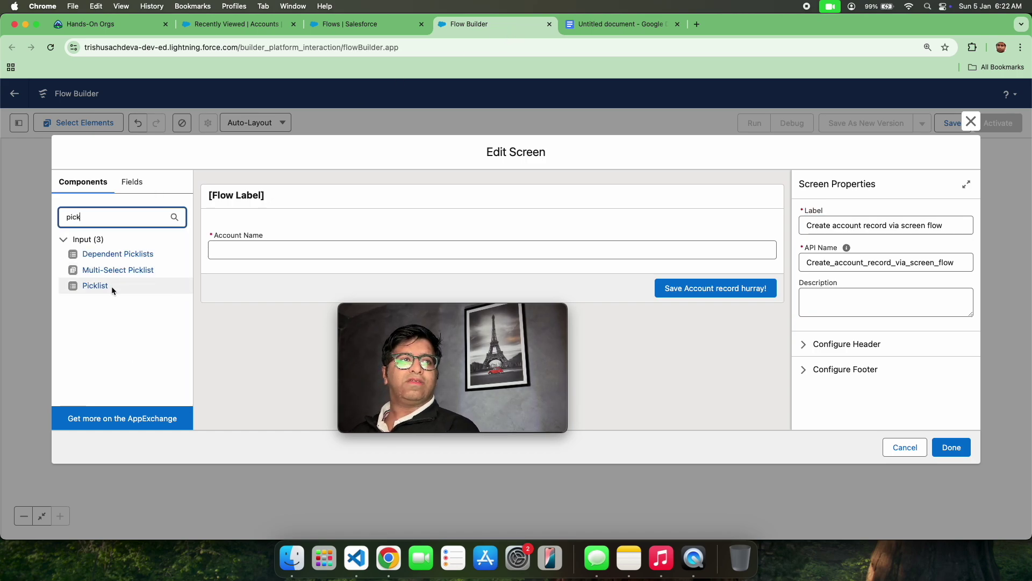
{"action": "left_click_drag", "start_coordinate": [113, 288], "coordinate": [219, 262]}
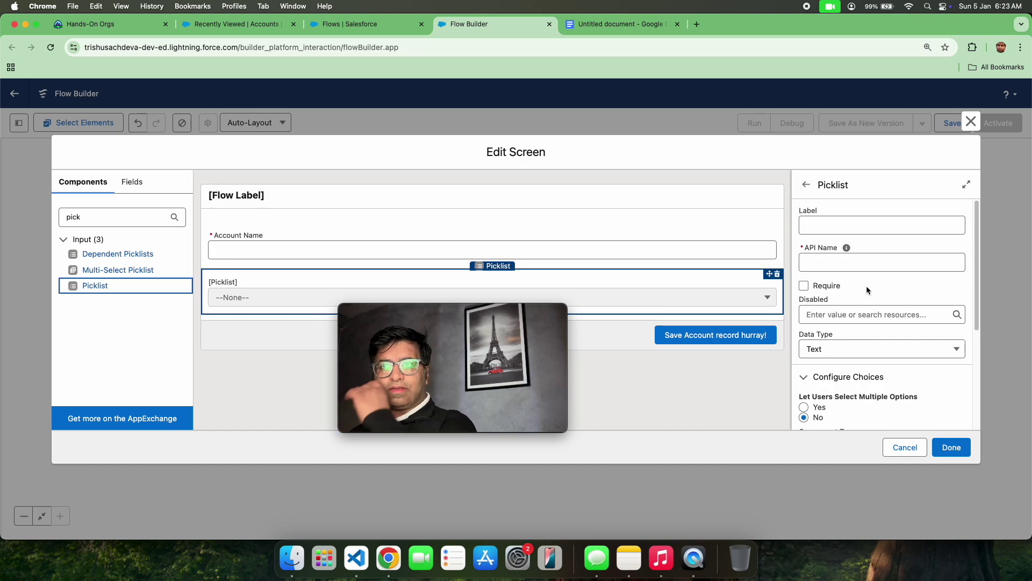
Label the new Picklist component Rating
{"action": "left_click", "coordinate": [852, 225]}
{"action": "type", "text": "ZRa"}
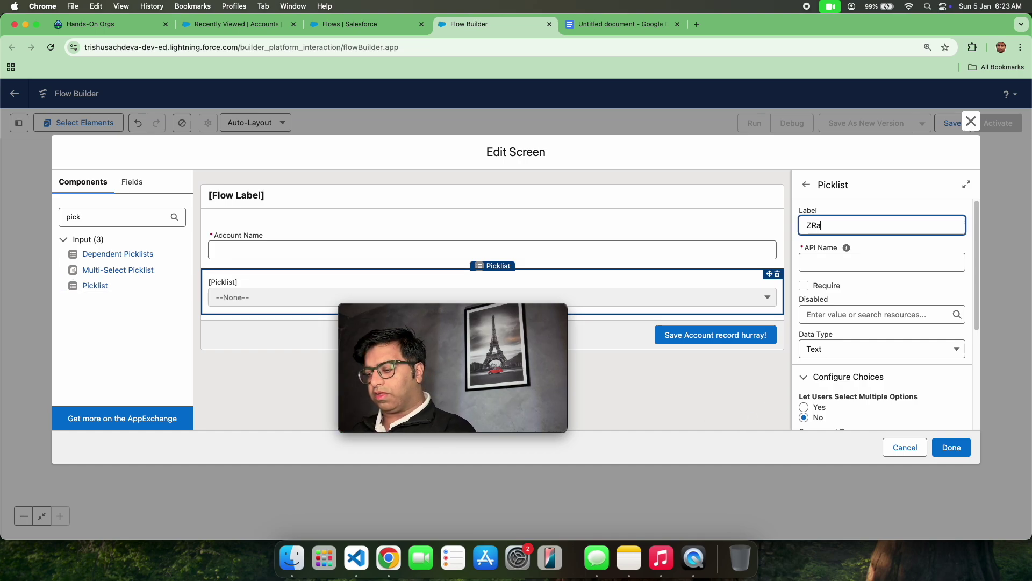
{"action": "type", "text": "ting"}
{"action": "key", "text": "BackSpace"}
{"action": "key", "text": "BackSpace"}
{"action": "key", "text": "BackSpace"}
{"action": "type", "text": "Ratings"}
{"action": "key", "text": "BackSpace"}
{"action": "key", "text": "BackSpace"}
{"action": "type", "text": "g"}
{"action": "left_click", "coordinate": [885, 191]}
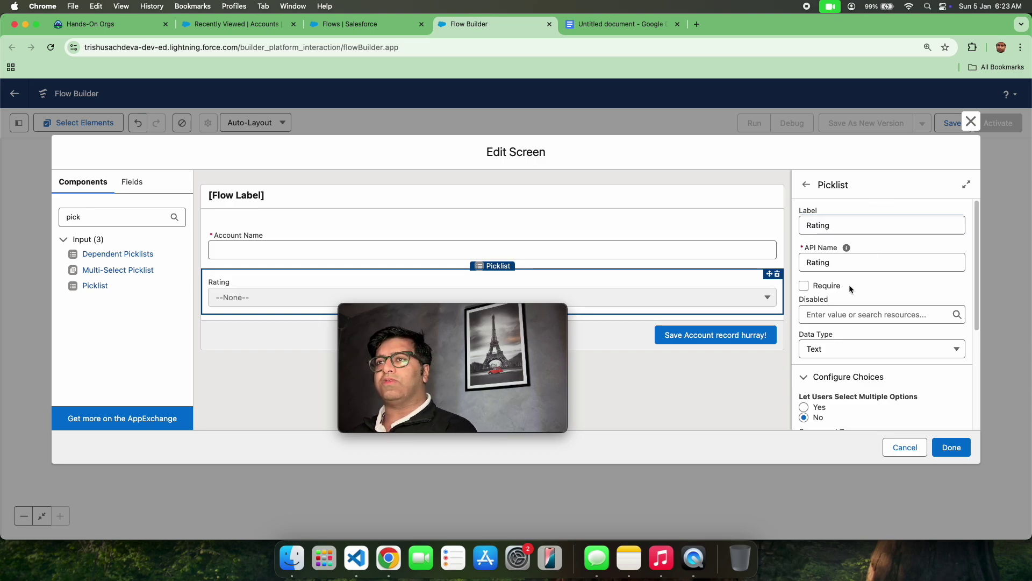
Start a new choice resource for the Rating picklist's choice, with Picklist Choice Set as its resource type
{"action": "scroll", "coordinate": [846, 288], "scroll_direction": "down", "scroll_amount": 3}
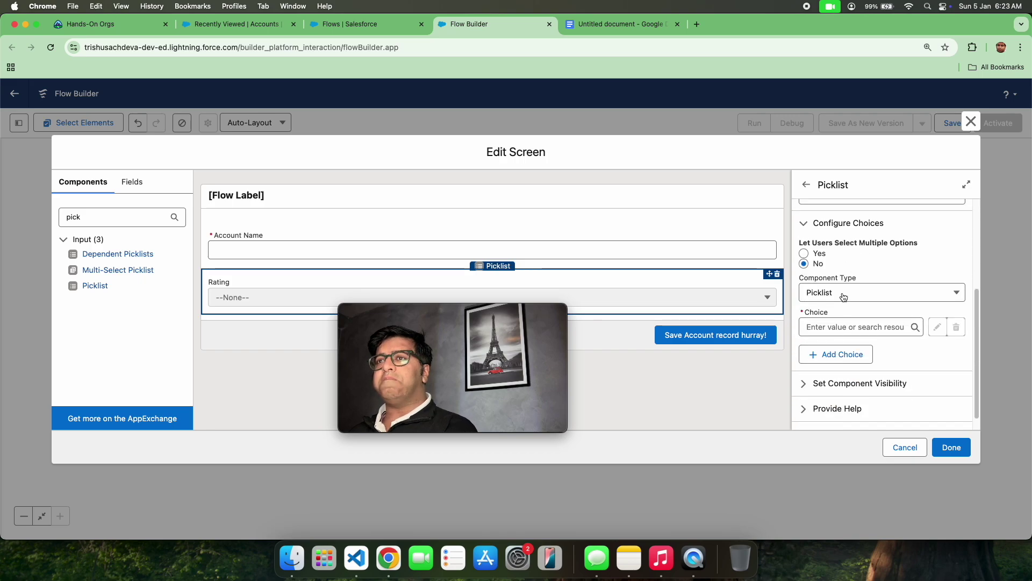
{"action": "left_click", "coordinate": [836, 328]}
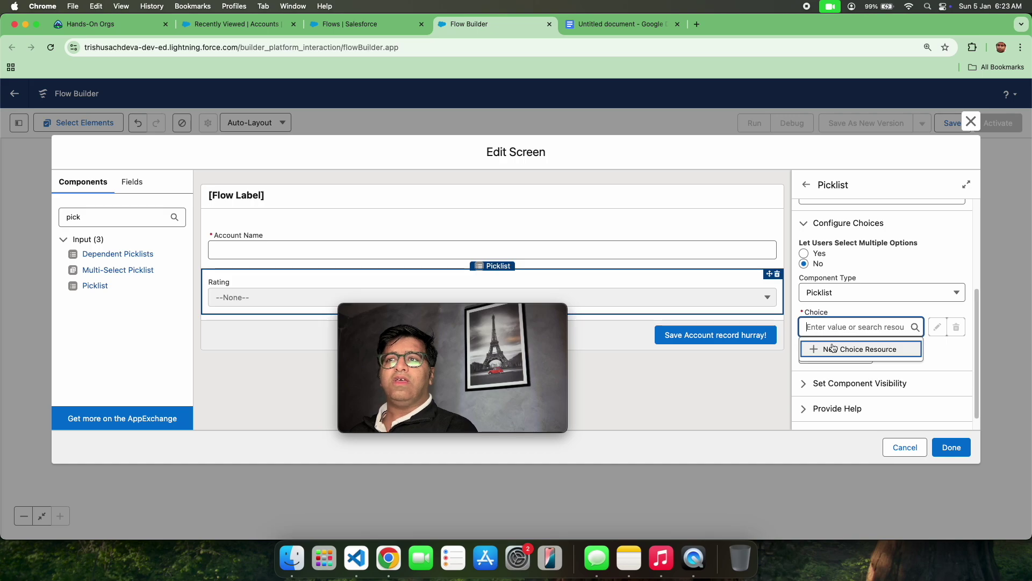
{"action": "left_click", "coordinate": [833, 348]}
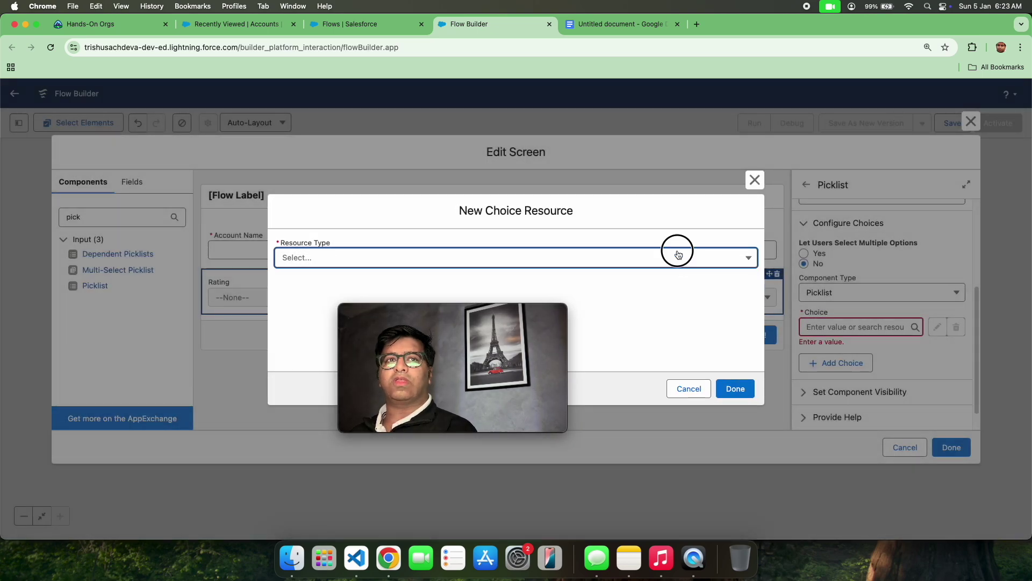
{"action": "left_click", "coordinate": [678, 254]}
{"action": "left_click_drag", "start_coordinate": [523, 310], "coordinate": [965, 370]}
{"action": "left_click", "coordinate": [715, 262]}
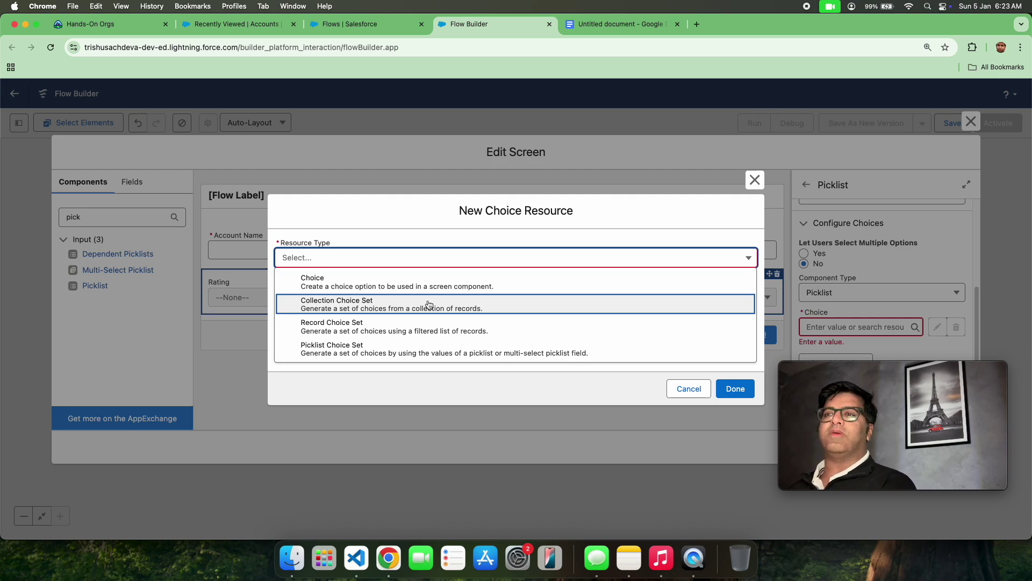
{"action": "left_click", "coordinate": [377, 349]}
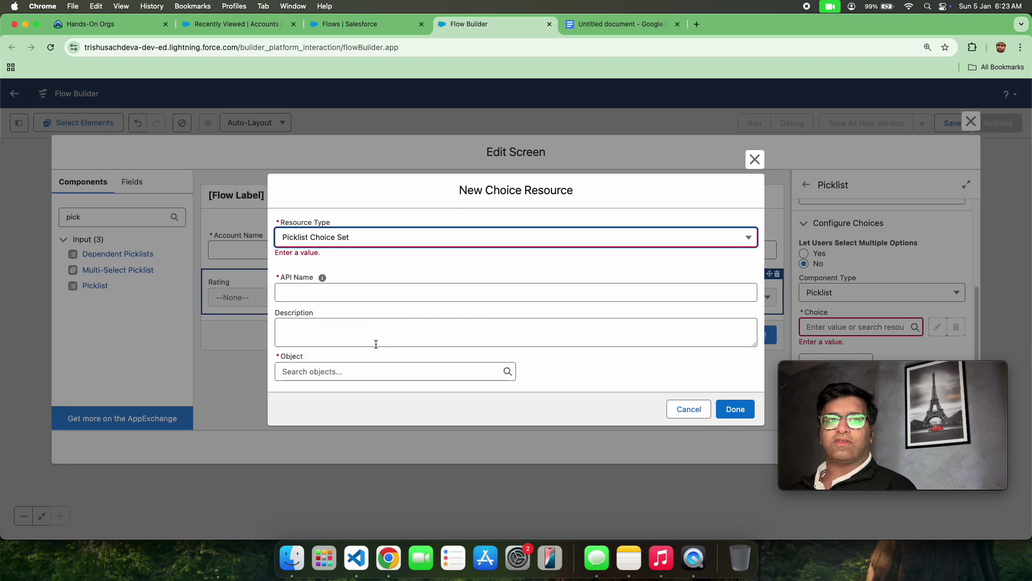
Give the choice set the API Name RatingforAccount and select Account as its object
{"action": "left_click", "coordinate": [366, 296]}
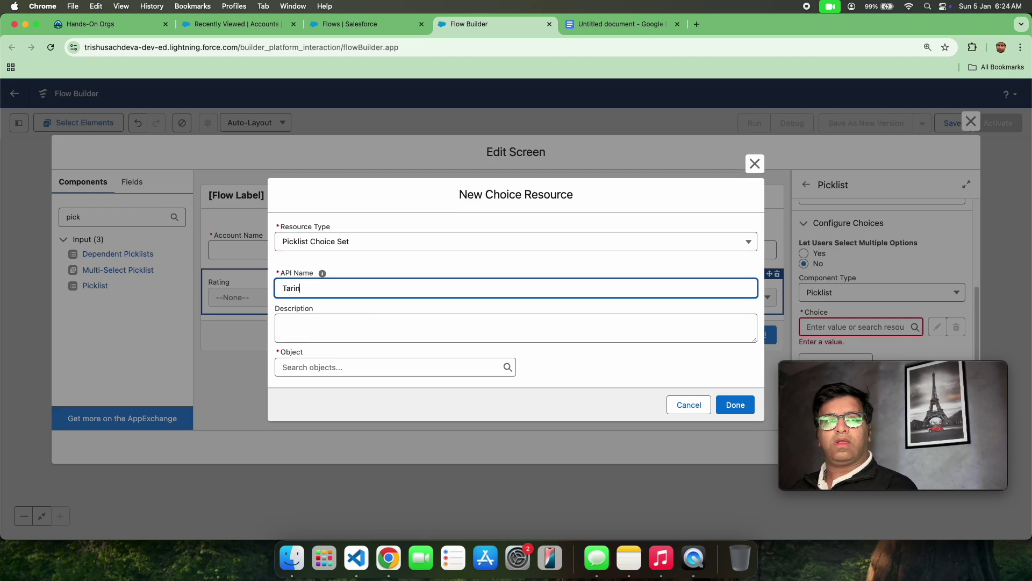
{"action": "type", "text": "ZR"}
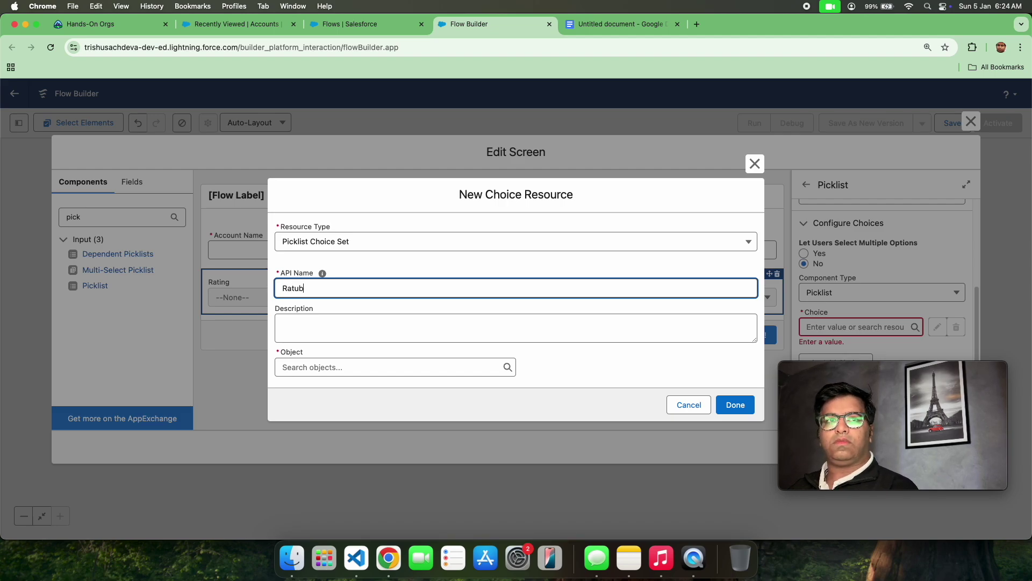
{"action": "type", "text": "ting for Account"}
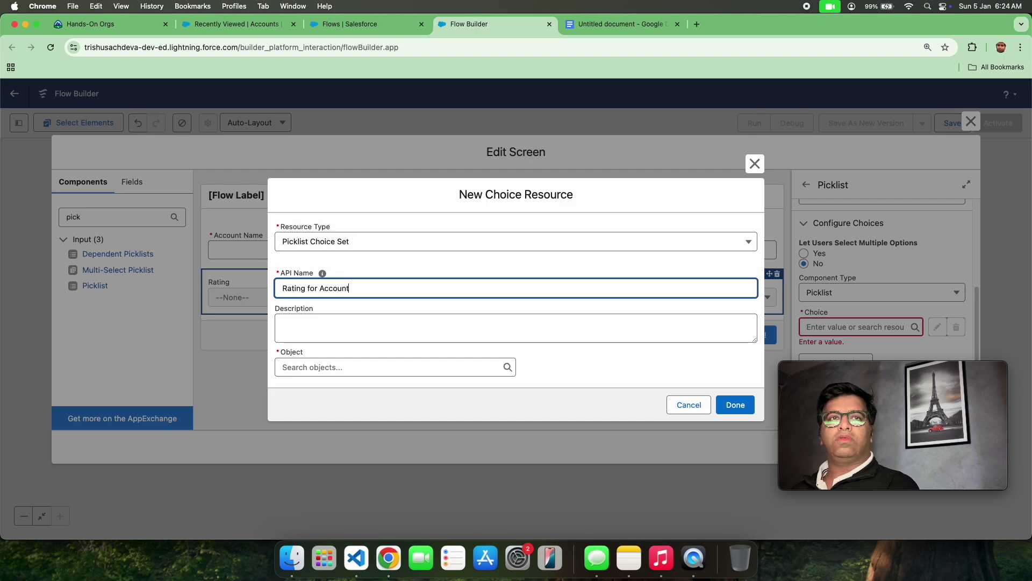
{"action": "left_click", "coordinate": [397, 365]}
{"action": "type", "text": "account"}
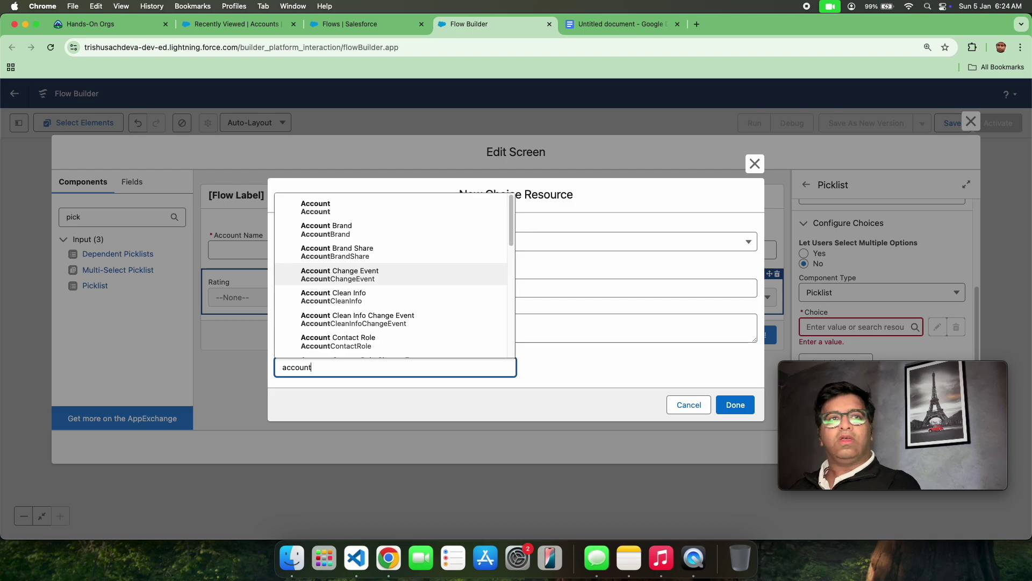
{"action": "left_click", "coordinate": [402, 208]}
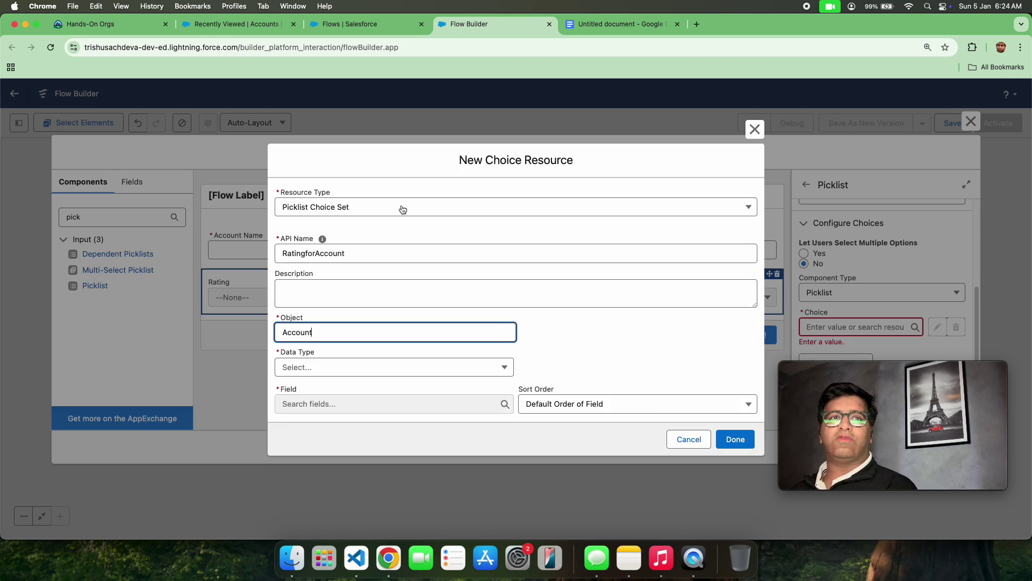
Set the choice set's data type to Picklist and its field to Rating
{"action": "left_click", "coordinate": [417, 373]}
{"action": "left_click", "coordinate": [407, 392]}
{"action": "left_click", "coordinate": [403, 402]}
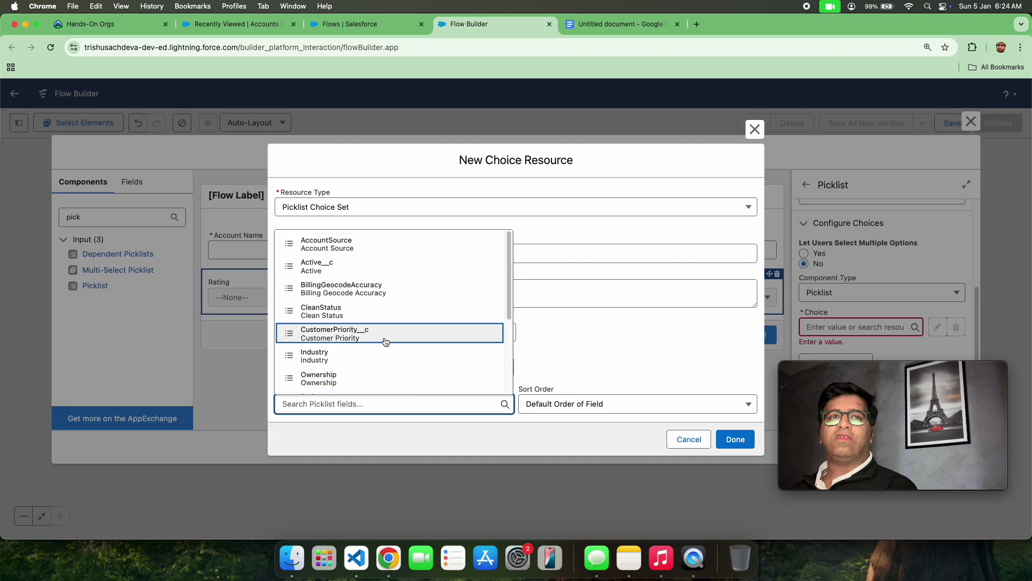
{"action": "scroll", "coordinate": [386, 342], "scroll_direction": "down", "scroll_amount": 5}
{"action": "scroll", "coordinate": [385, 342], "scroll_direction": "up", "scroll_amount": 5}
{"action": "scroll", "coordinate": [385, 340], "scroll_direction": "down", "scroll_amount": 3}
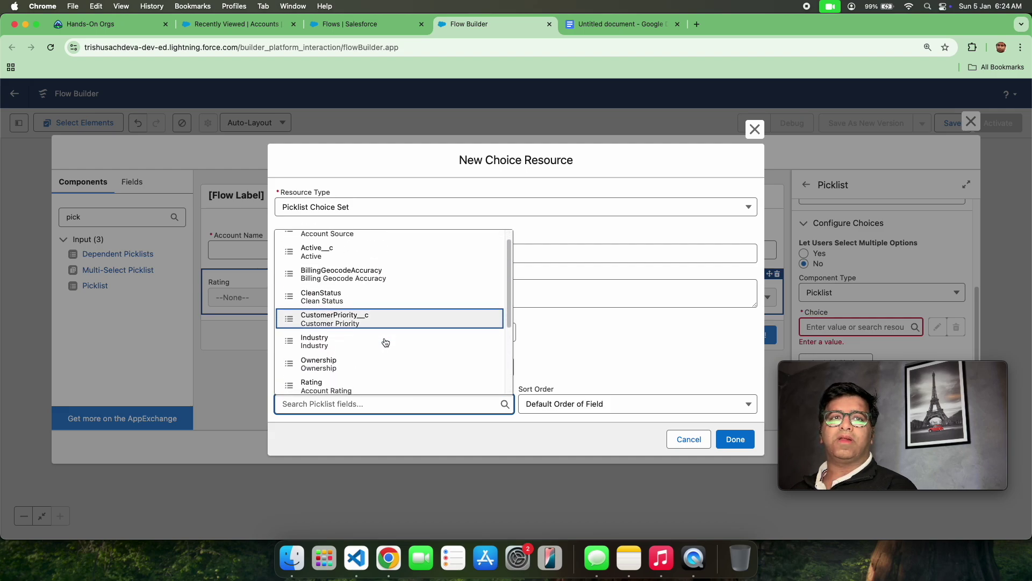
{"action": "left_click", "coordinate": [340, 305]}
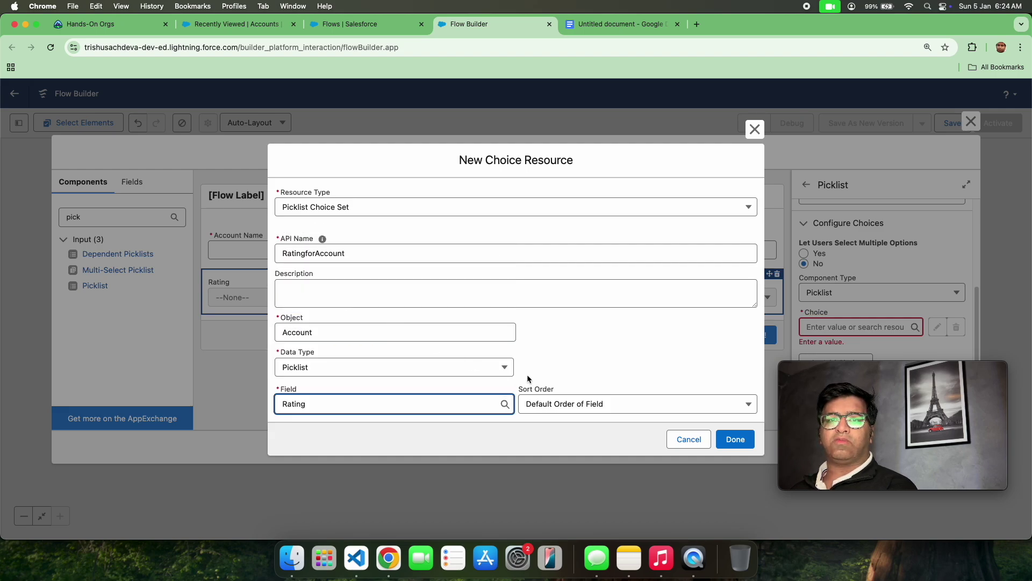
Keep the choice set's sort order at Default Order of Field and finish creating the resource
{"action": "left_click", "coordinate": [534, 404]}
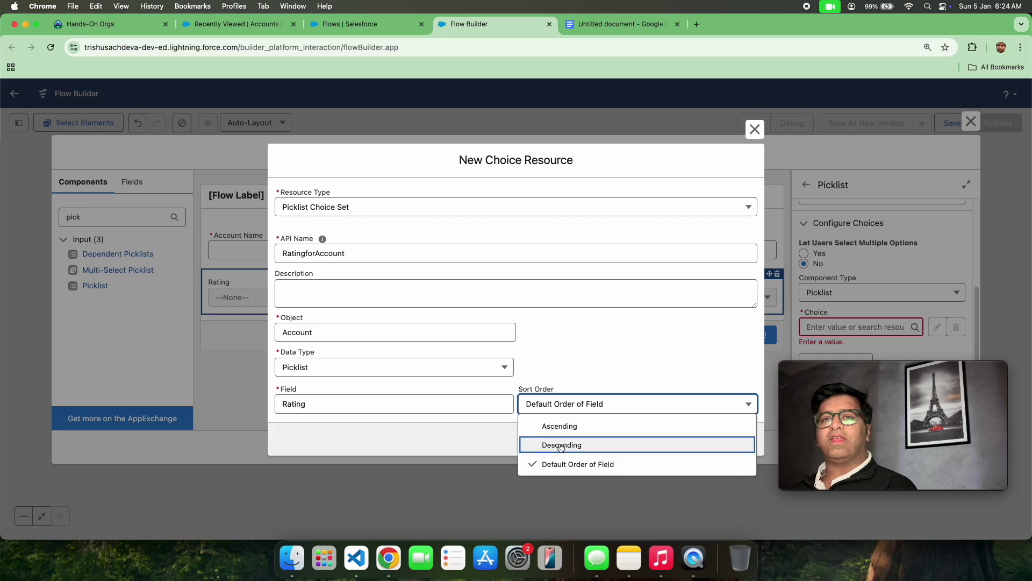
{"action": "left_click", "coordinate": [575, 464]}
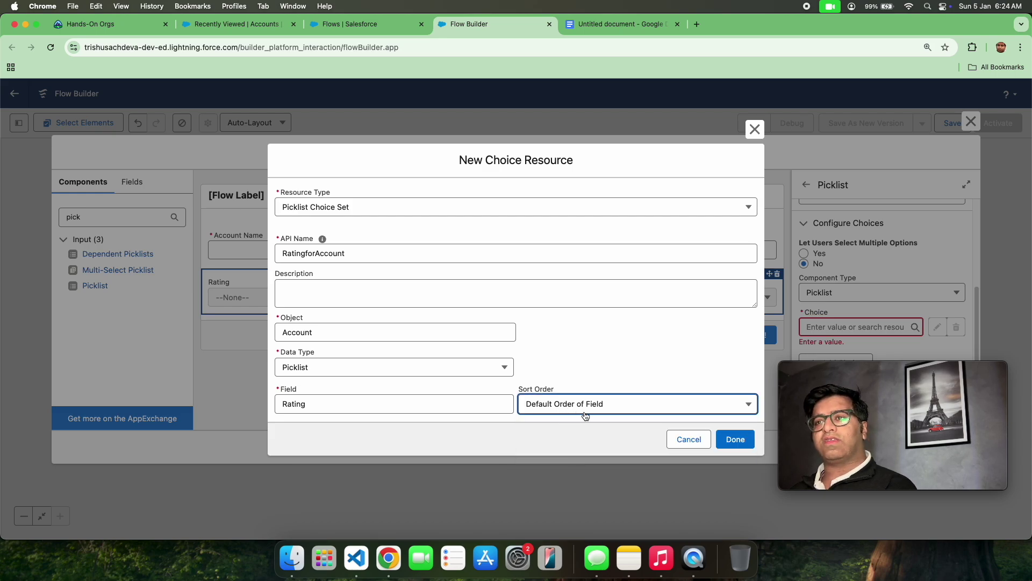
{"action": "left_click", "coordinate": [740, 441]}
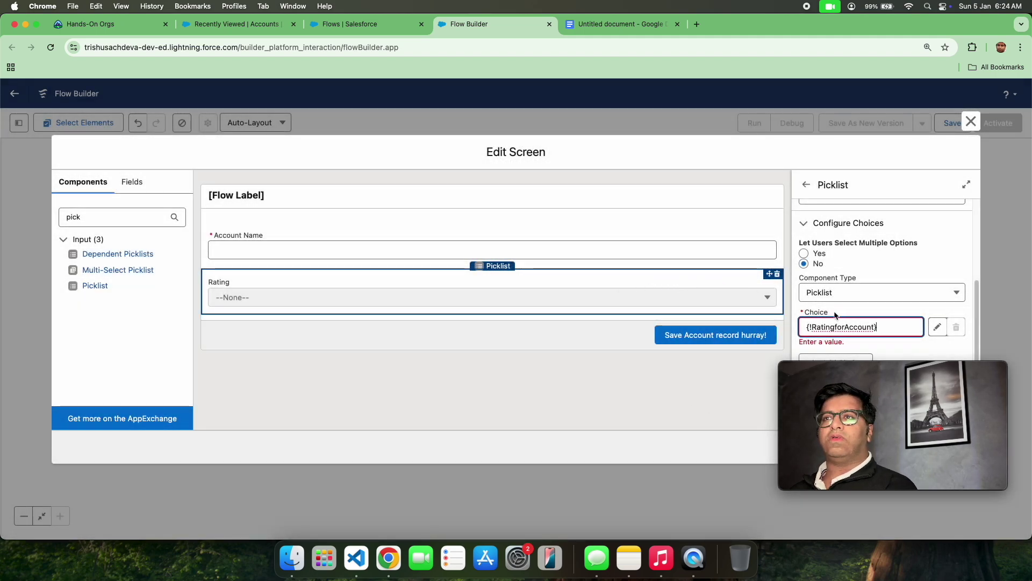
Add a second choice to the Rating picklist as a new resource of type Choice with the API Name sfx
{"action": "left_click", "coordinate": [857, 362]}
{"action": "left_click", "coordinate": [849, 277]}
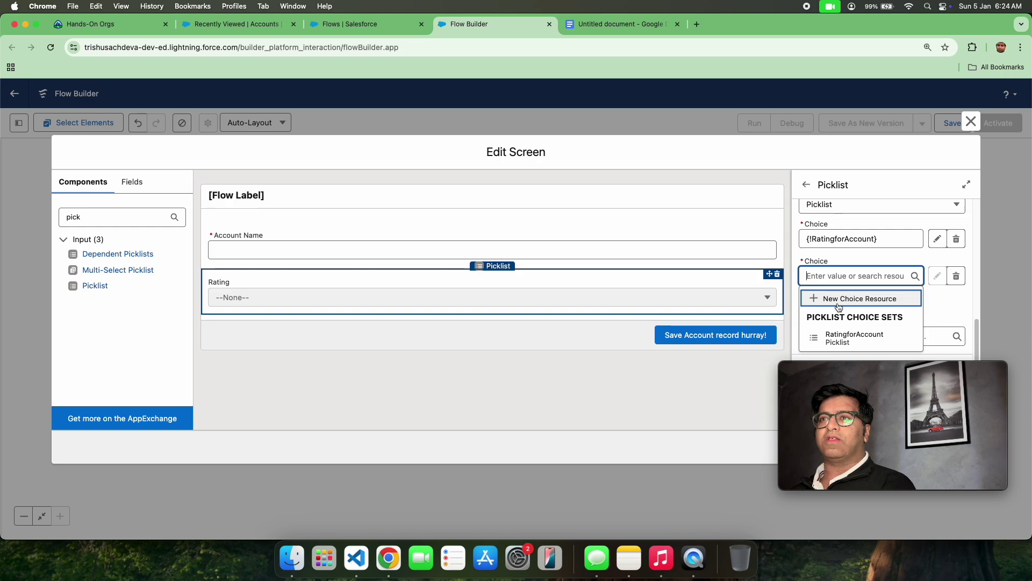
{"action": "left_click", "coordinate": [840, 299]}
{"action": "left_click", "coordinate": [461, 262]}
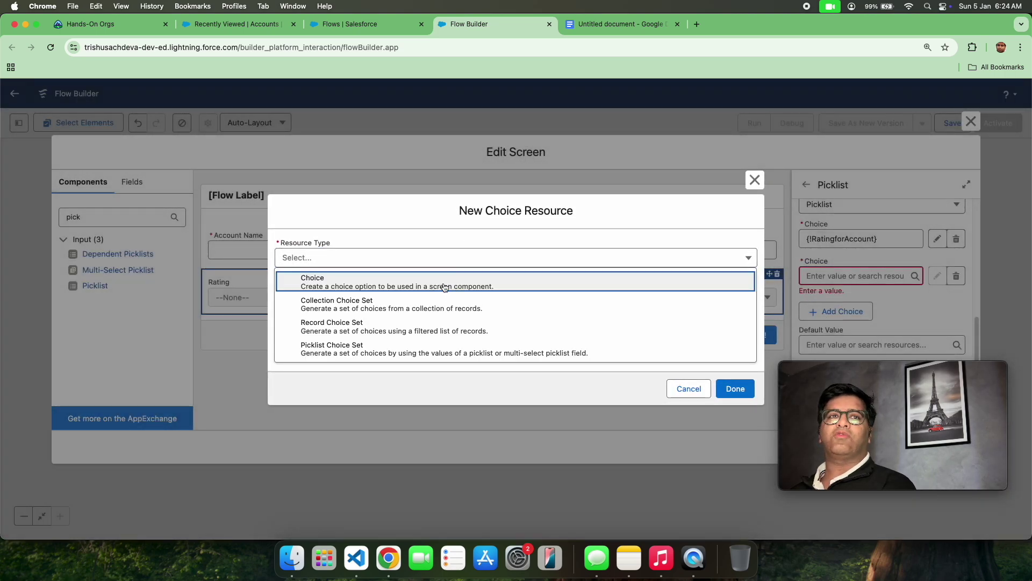
{"action": "left_click", "coordinate": [444, 285]}
{"action": "left_click", "coordinate": [306, 216]}
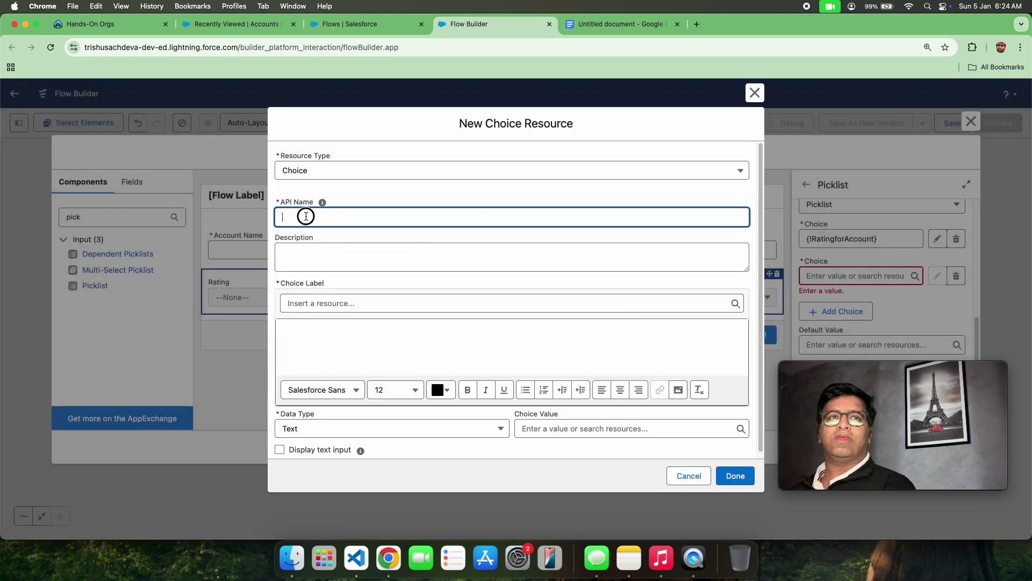
{"action": "type", "text": "sf"}
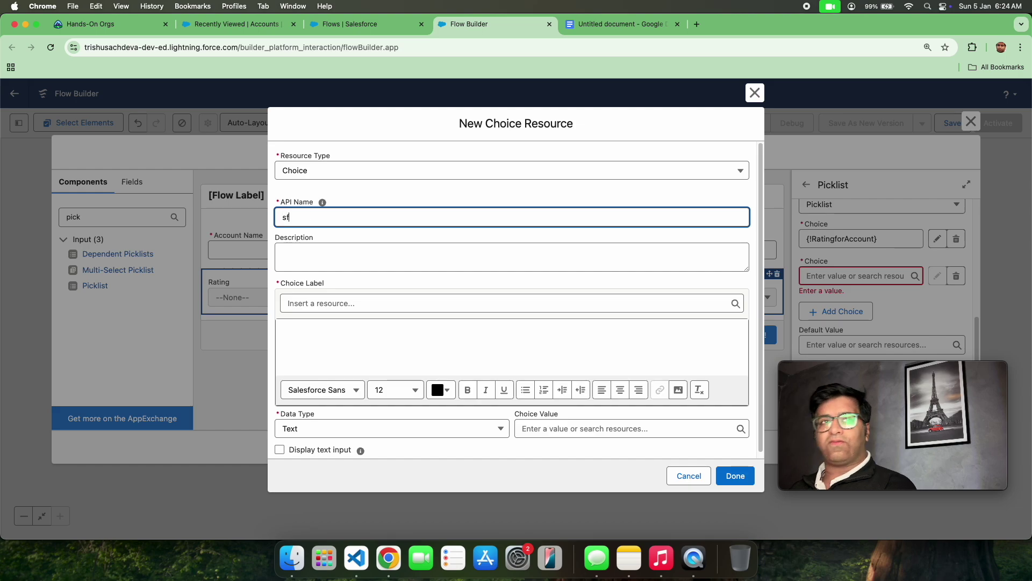
{"action": "type", "text": "x"}
Set the choice label to "Salesforce by" followed by the flow author's surname
{"action": "left_click", "coordinate": [304, 248]}
{"action": "left_click", "coordinate": [312, 331]}
{"action": "type", "text": "Salesforce by Sachdeva"}
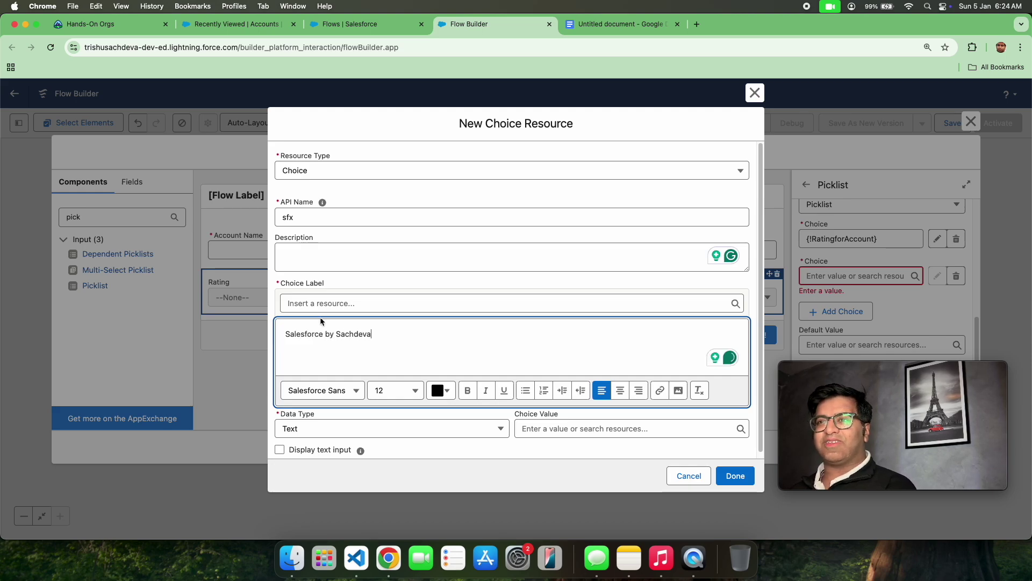
{"action": "left_click", "coordinate": [376, 289]}
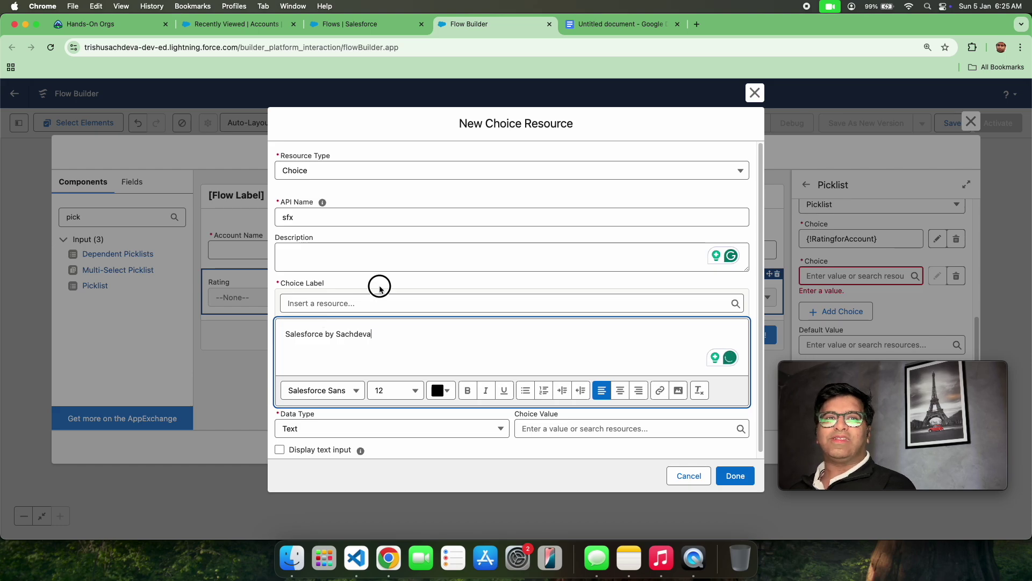
Set the choice value to the label's words joined by underscores and finish creating the choice resource
{"action": "left_click", "coordinate": [570, 430]}
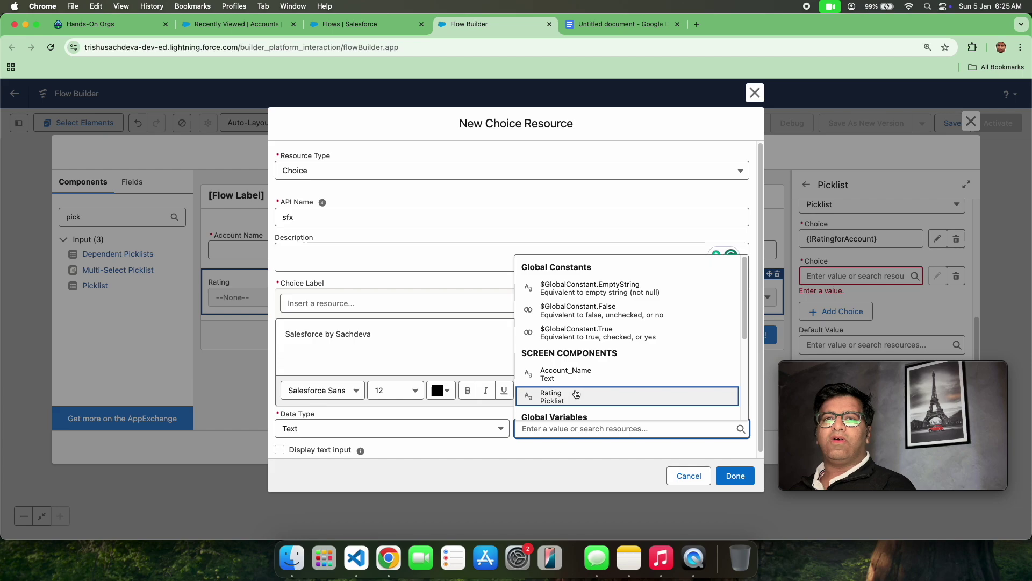
{"action": "scroll", "coordinate": [578, 388], "scroll_direction": "down", "scroll_amount": 3}
{"action": "scroll", "coordinate": [579, 379], "scroll_direction": "up", "scroll_amount": 3}
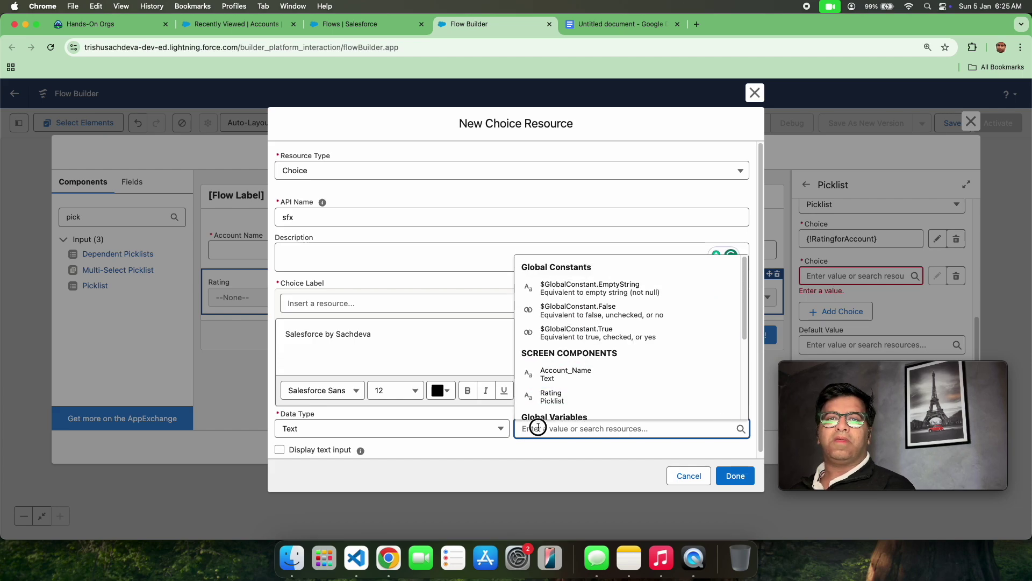
{"action": "type", "text": "Sal"}
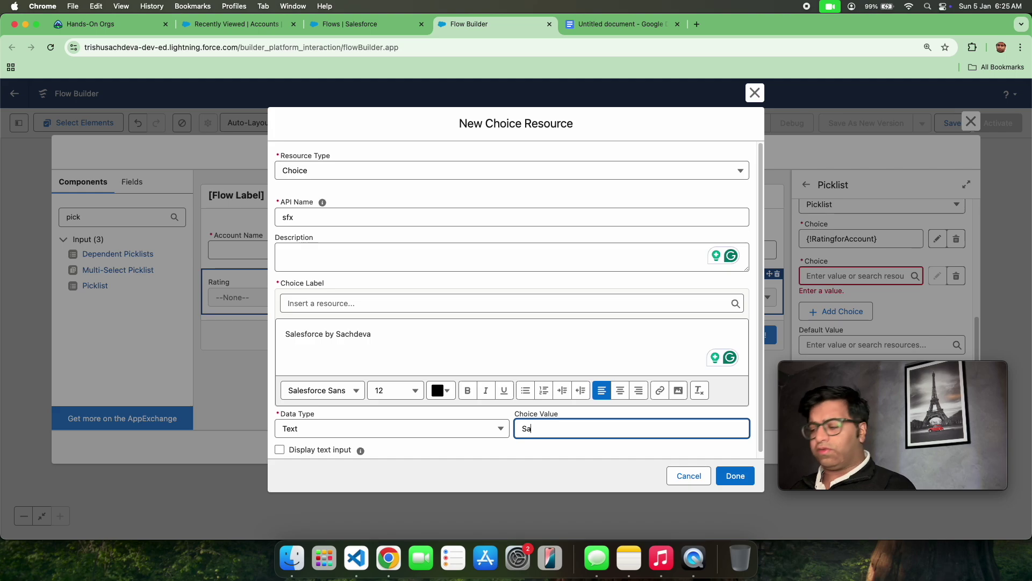
{"action": "type", "text": "esforce"}
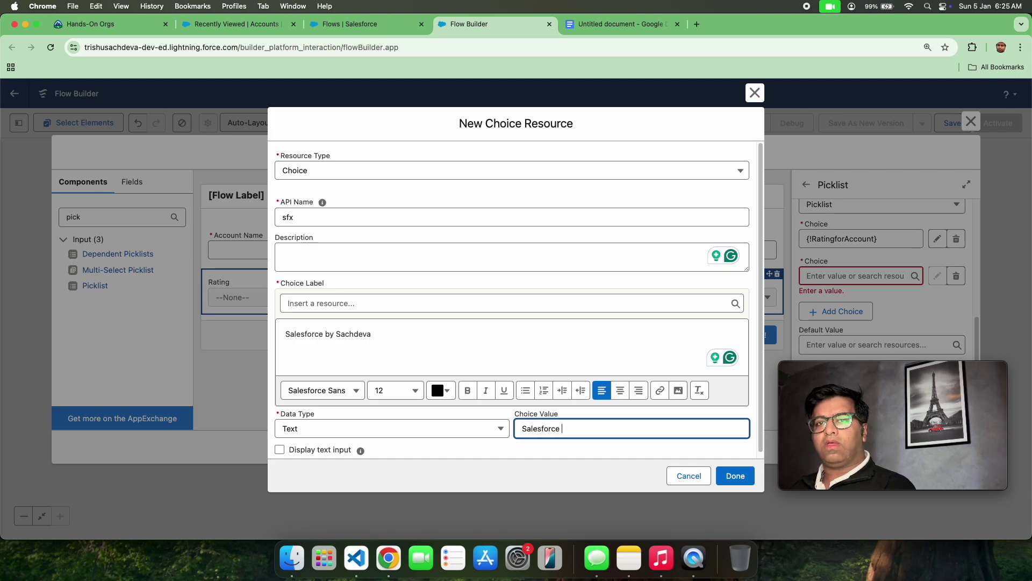
{"action": "type", "text": "_b"}
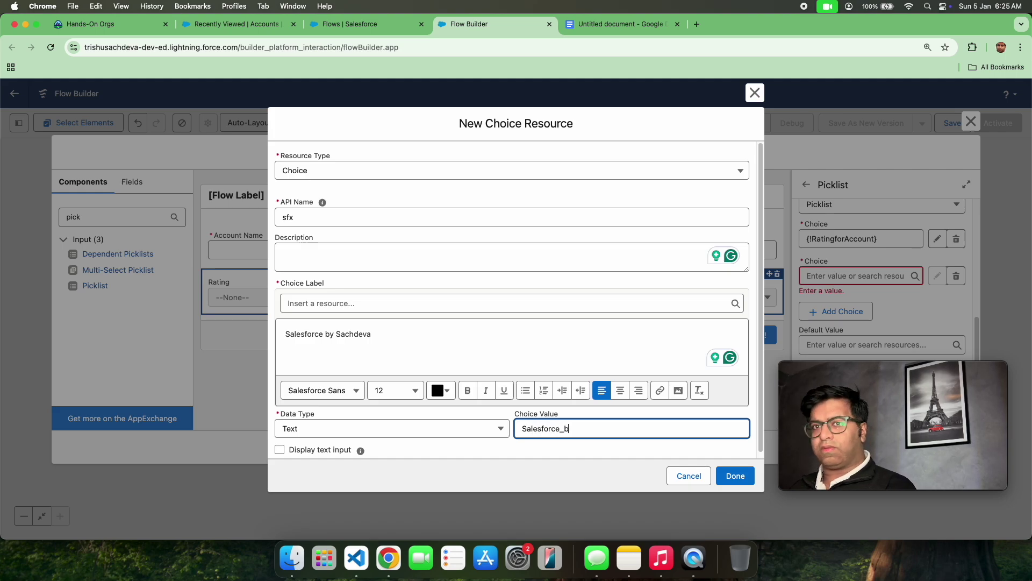
{"action": "type", "text": "y_S"}
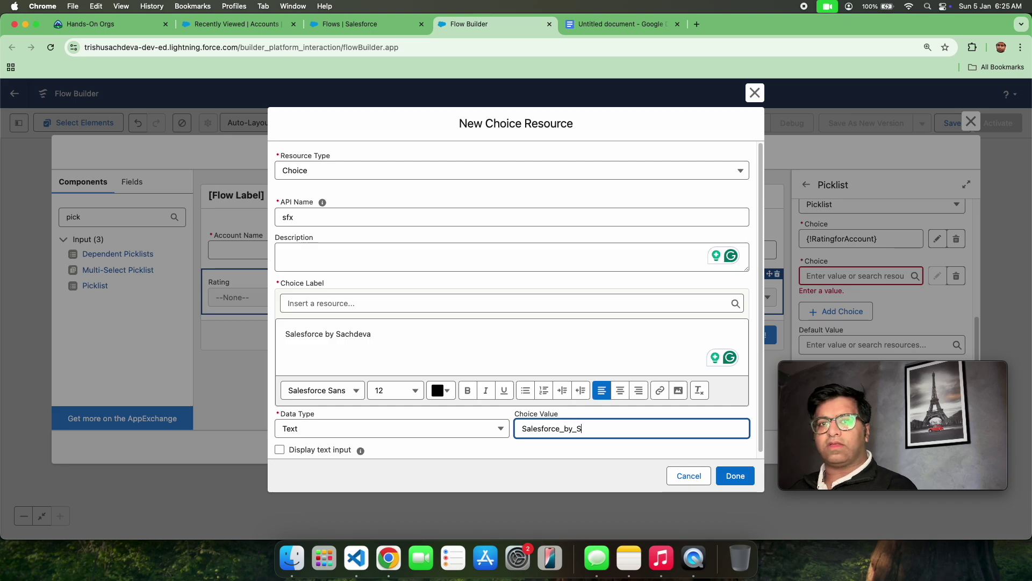
{"action": "type", "text": "alechdeva"}
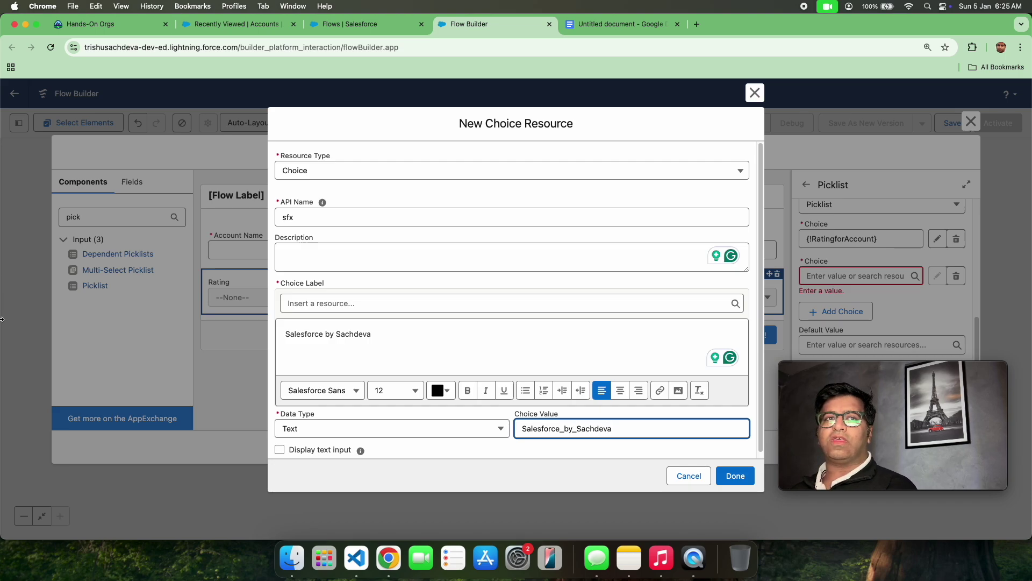
{"action": "left_click", "coordinate": [731, 476]}
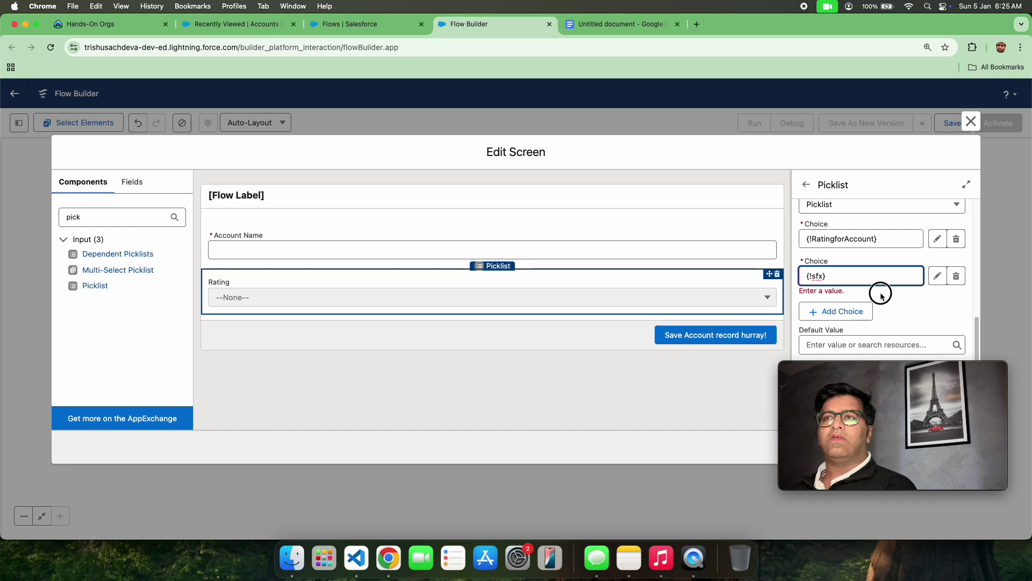
{"action": "left_click", "coordinate": [881, 293]}
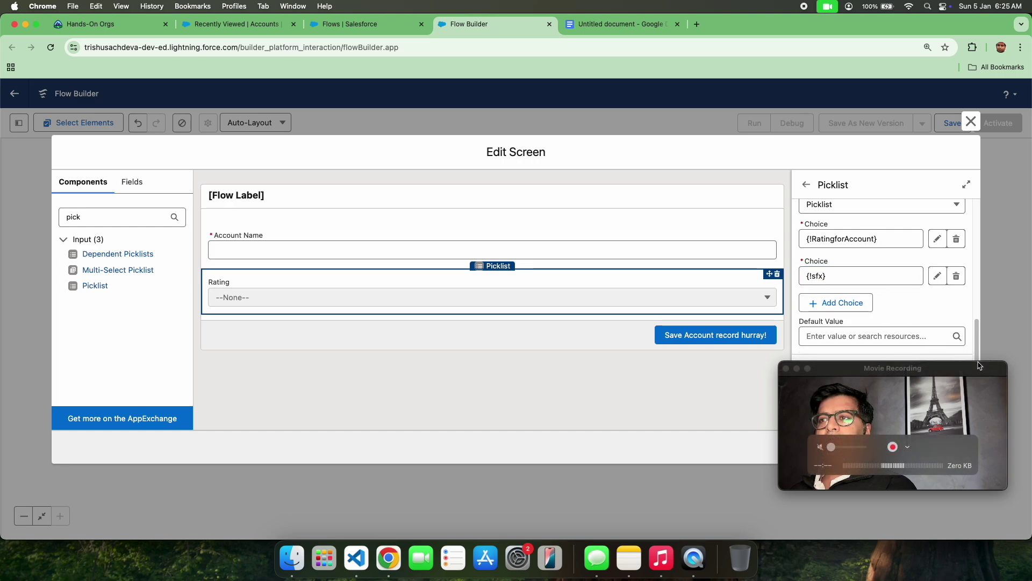
Finish editing the screen and save the flow with the label "Account recorder saving"
{"action": "left_click", "coordinate": [980, 366]}
{"action": "left_click_drag", "start_coordinate": [951, 375], "coordinate": [723, 399]}
{"action": "left_click", "coordinate": [952, 448]}
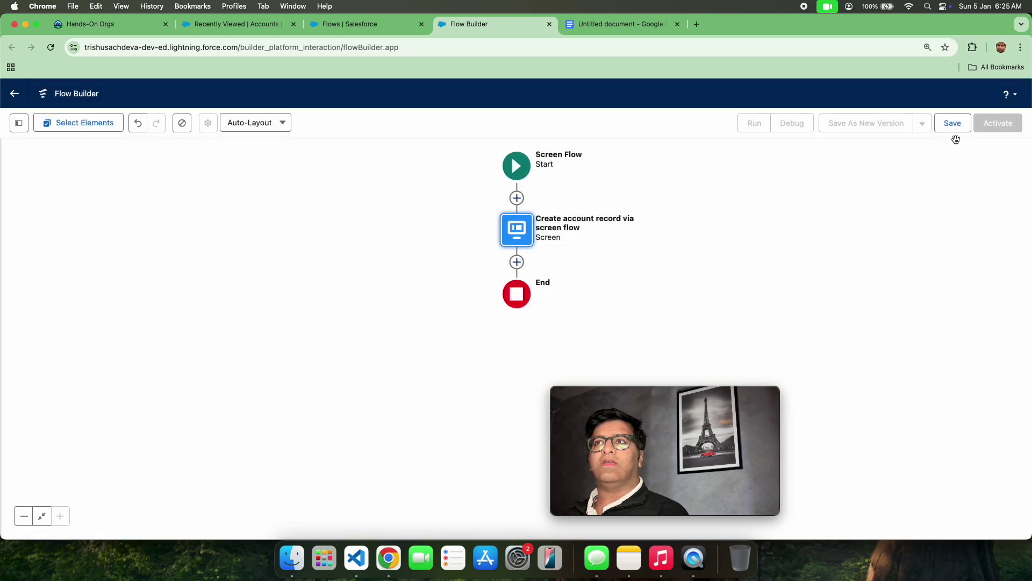
{"action": "left_click", "coordinate": [953, 125]}
{"action": "left_click", "coordinate": [322, 268]}
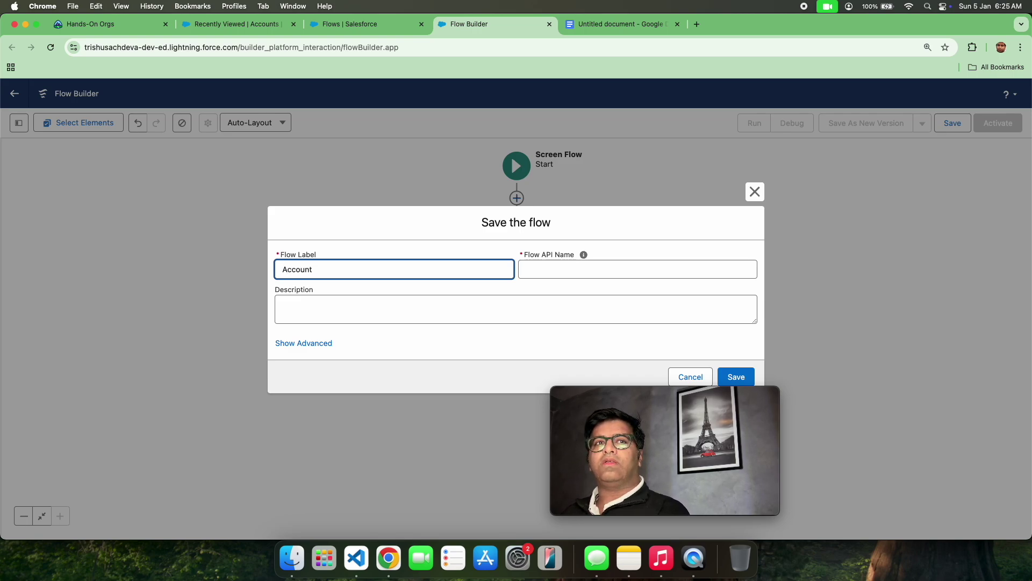
{"action": "type", "text": "Account recorder sda"}
{"action": "key", "text": "BackSpace"}
{"action": "key", "text": "BackSpace"}
{"action": "type", "text": "aving"}
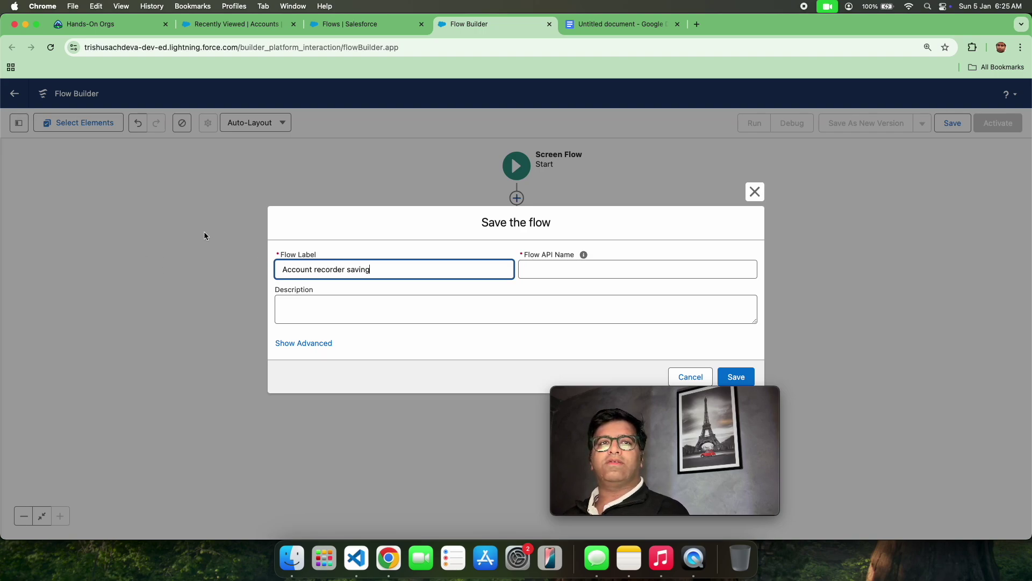
{"action": "left_click", "coordinate": [392, 240]}
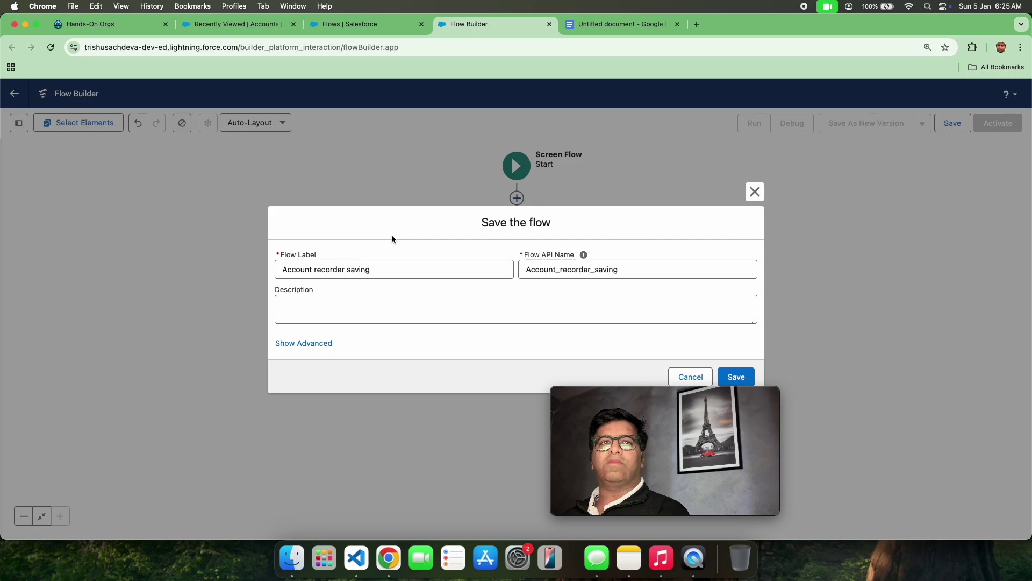
{"action": "left_click", "coordinate": [734, 377]}
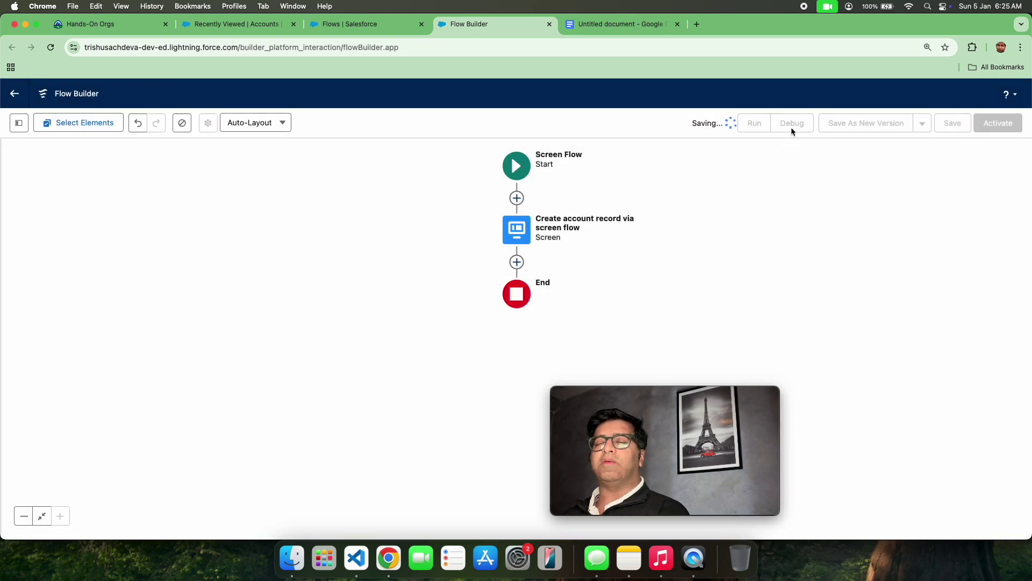
Run the flow in debug mode and check the options offered by the Rating picklist
{"action": "left_click", "coordinate": [792, 124]}
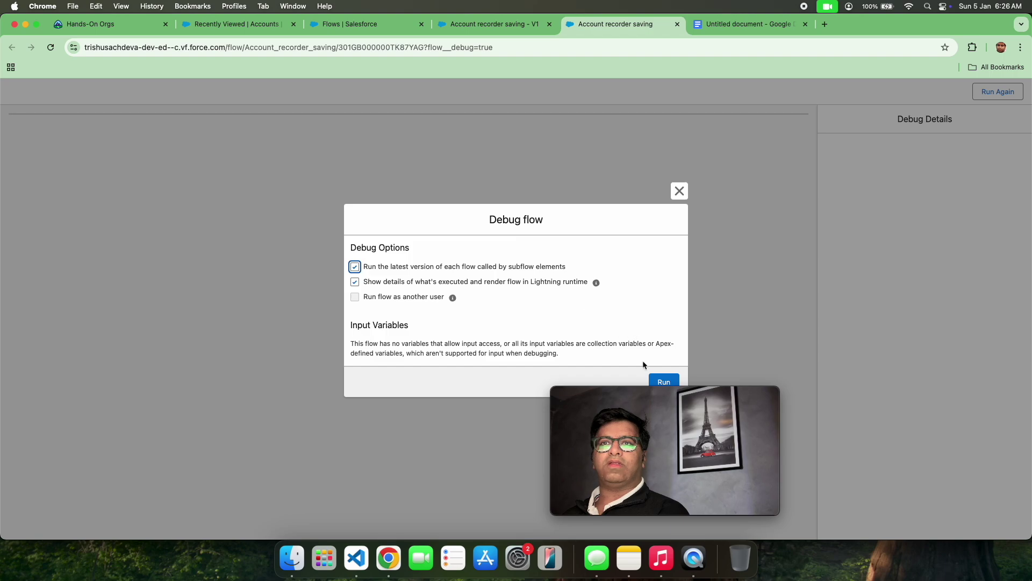
{"action": "left_click", "coordinate": [662, 380]}
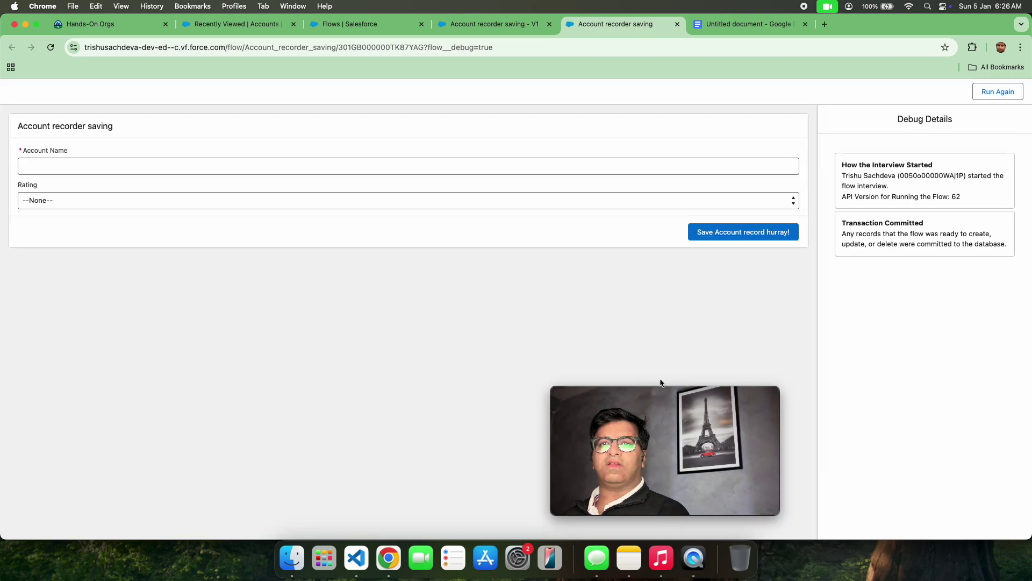
{"action": "left_click", "coordinate": [263, 206]}
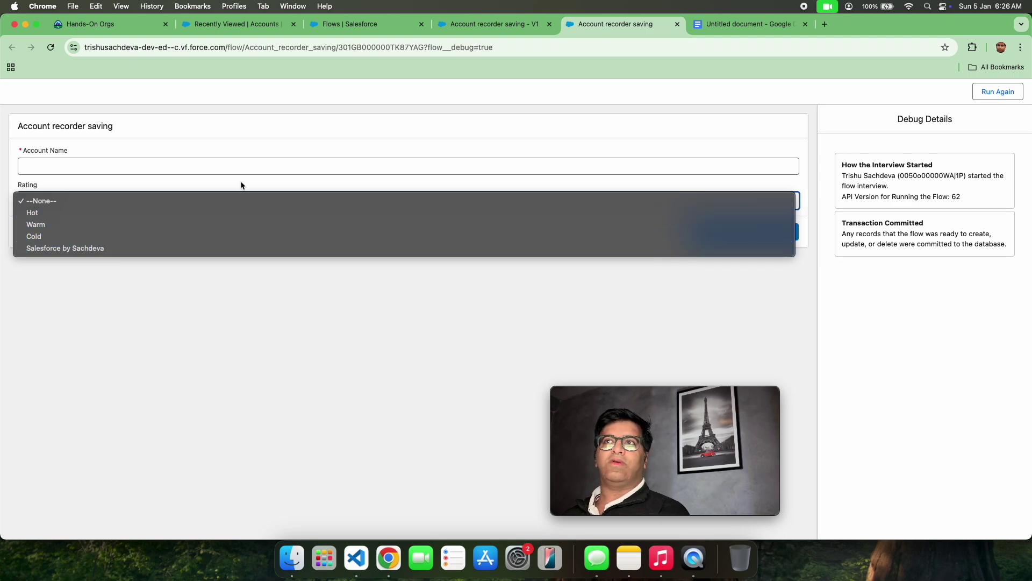
{"action": "left_click", "coordinate": [250, 166]}
{"action": "left_click", "coordinate": [252, 166]}
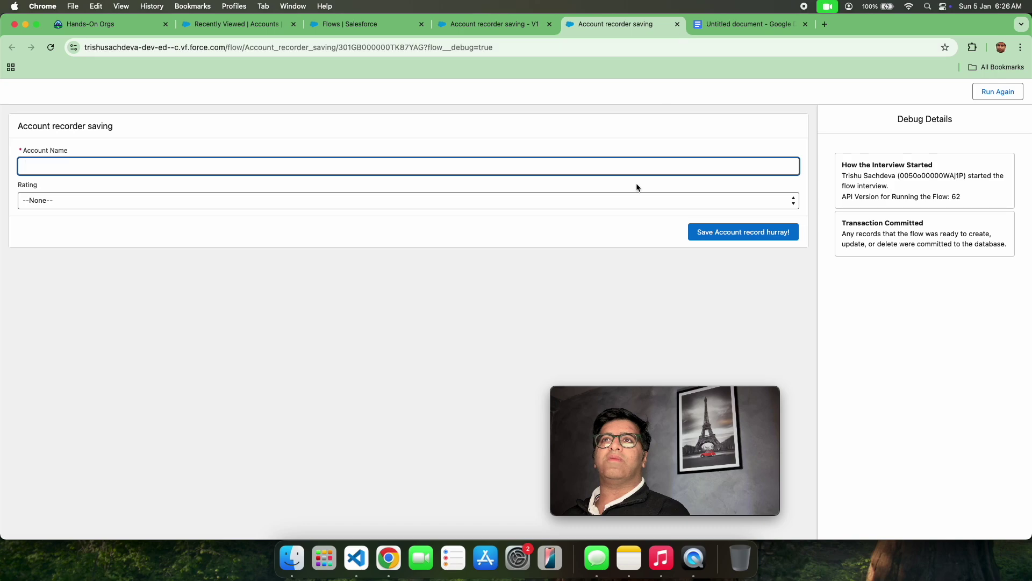
{"action": "left_click", "coordinate": [641, 198]}
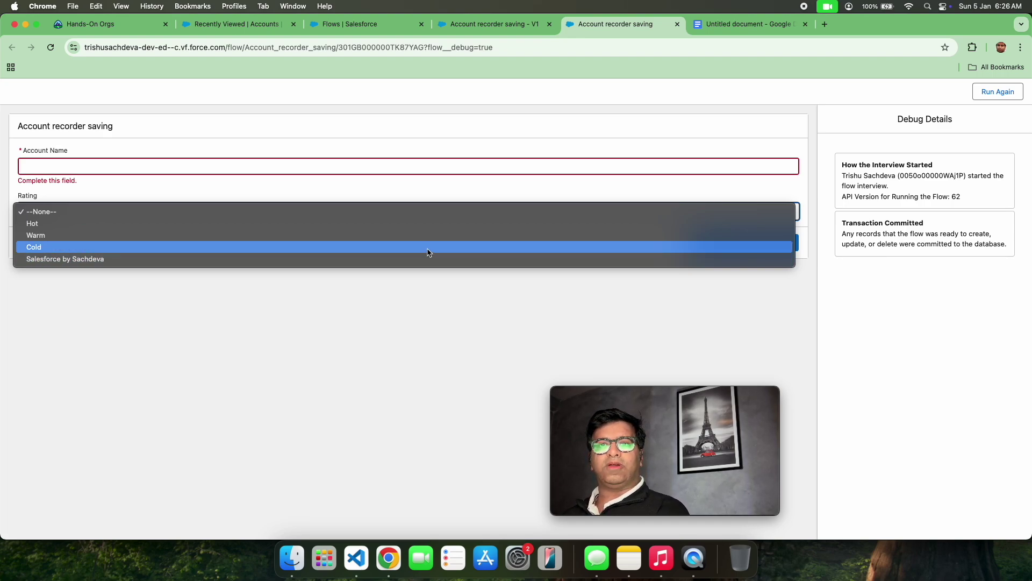
{"action": "left_click", "coordinate": [704, 21]}
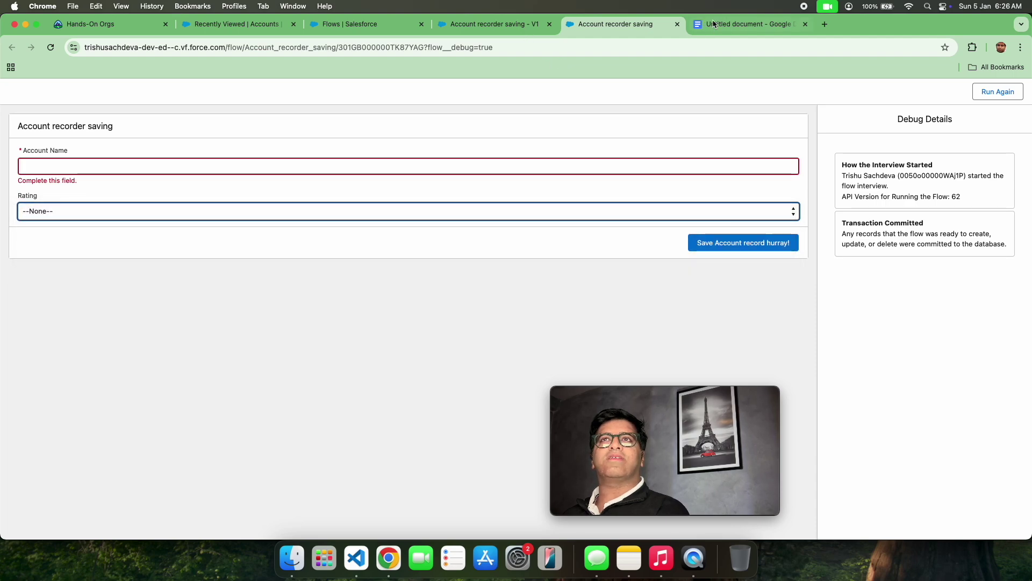
Switch to the Google Docs field list and highlight the Account Source line
{"action": "left_click", "coordinate": [715, 26]}
{"action": "left_click", "coordinate": [368, 240]}
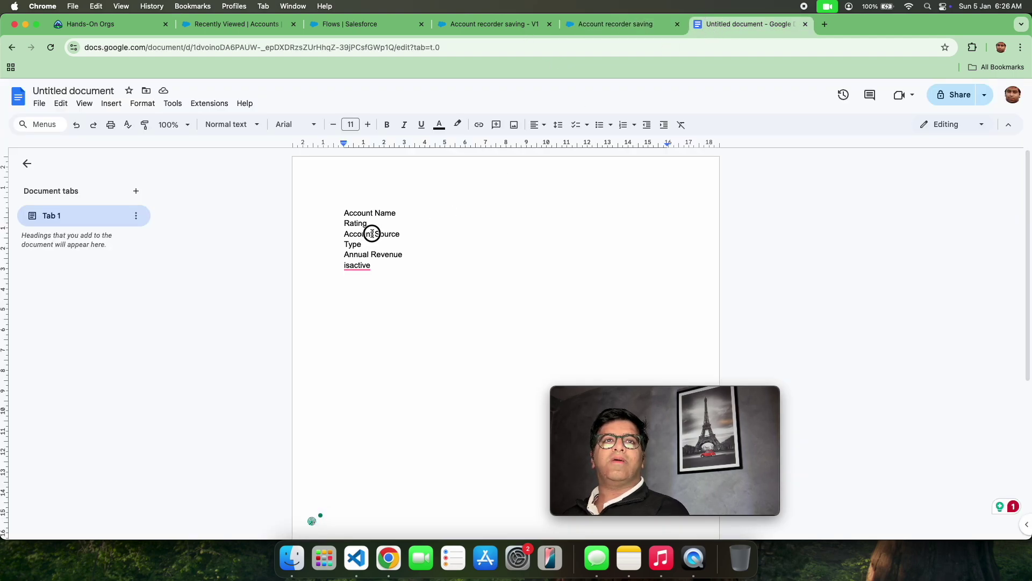
{"action": "triple_click", "coordinate": [372, 234]}
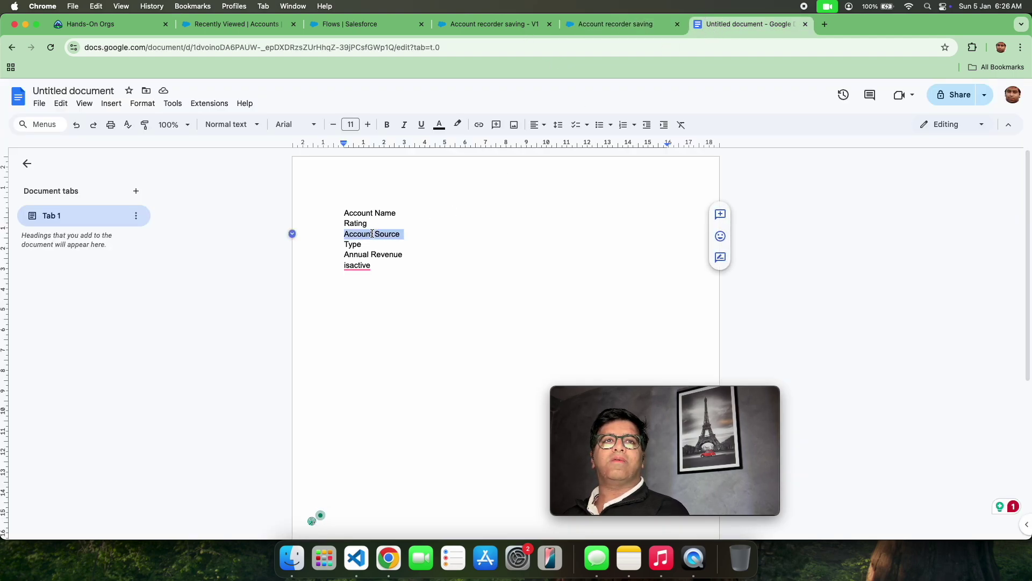
Switch back to Flow Builder and open the "Create account record via screen flow" screen element for editing
{"action": "left_click", "coordinate": [492, 25]}
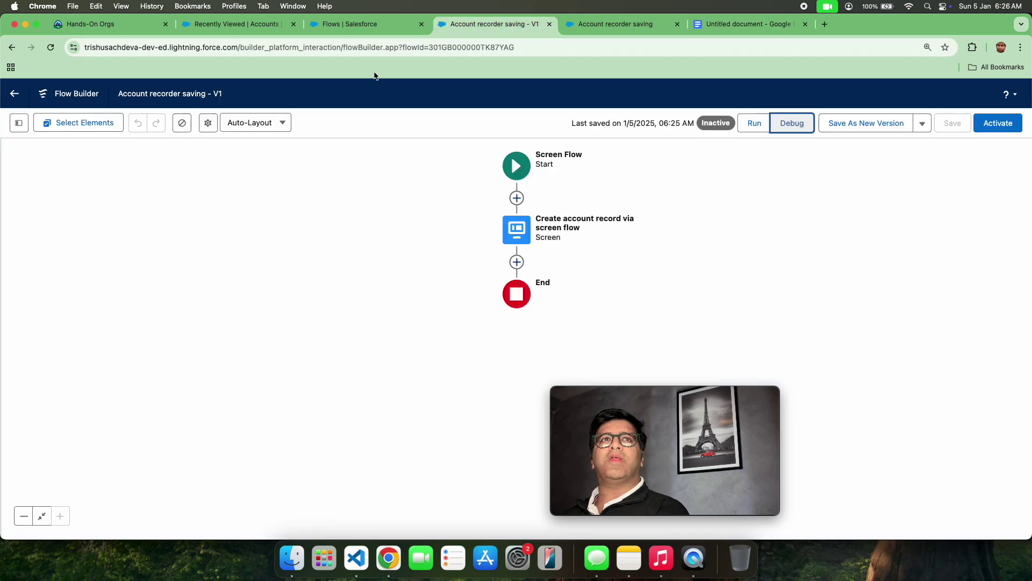
{"action": "double_click", "coordinate": [514, 229]}
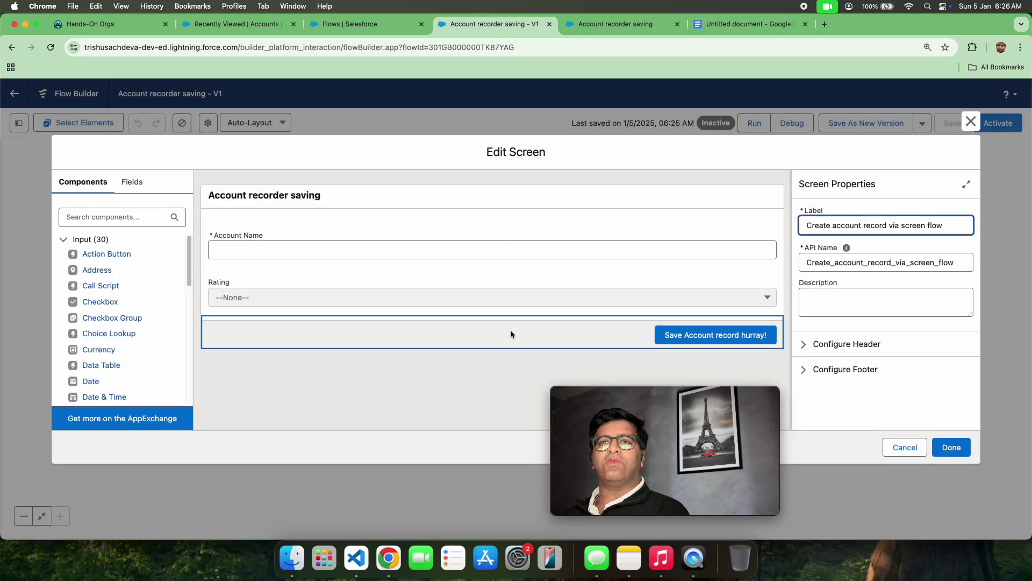
{"action": "left_click", "coordinate": [81, 221]}
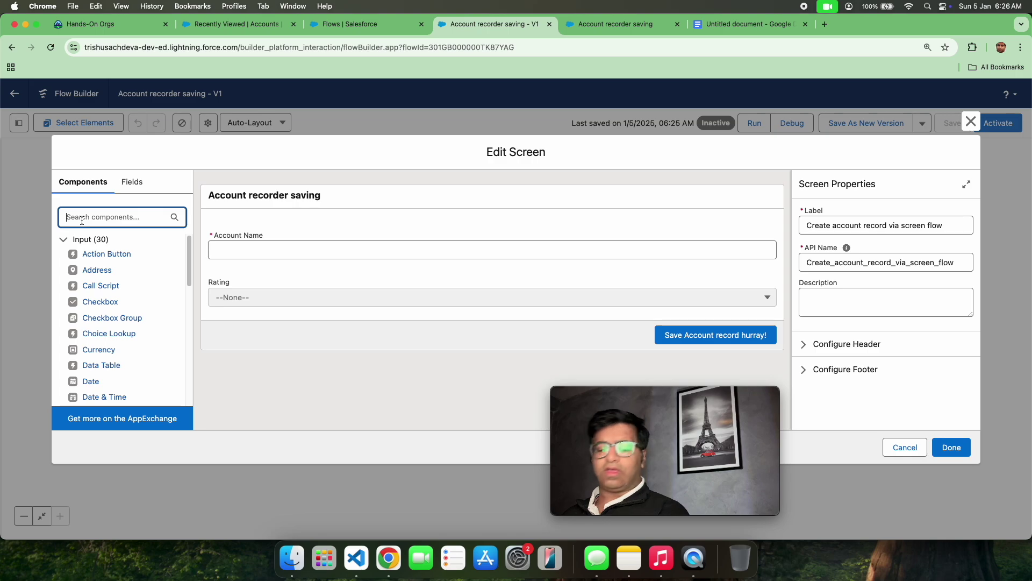
{"action": "type", "text": "Accou"}
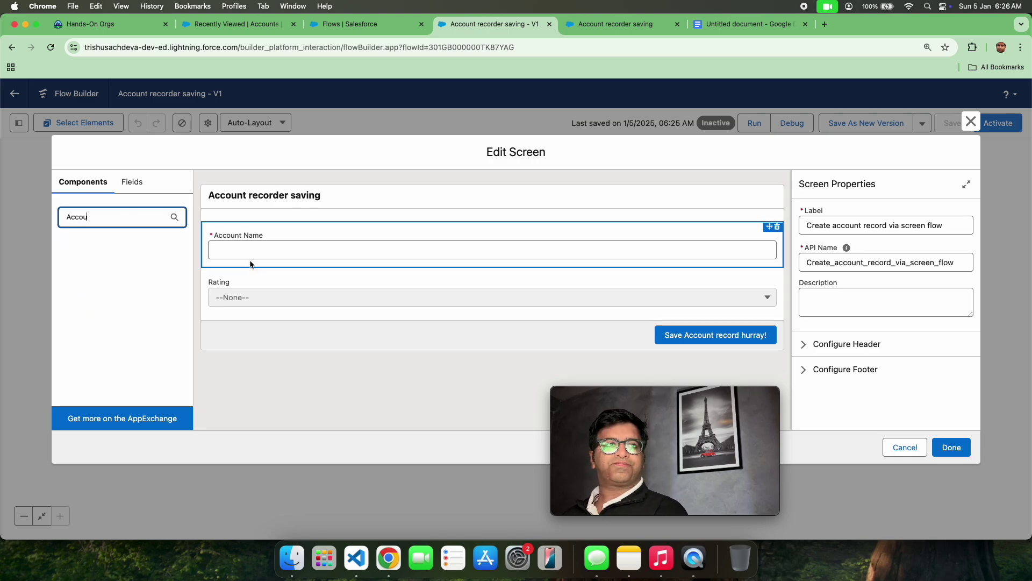
{"action": "double_click", "coordinate": [150, 216]}
{"action": "key", "text": "BackSpace"}
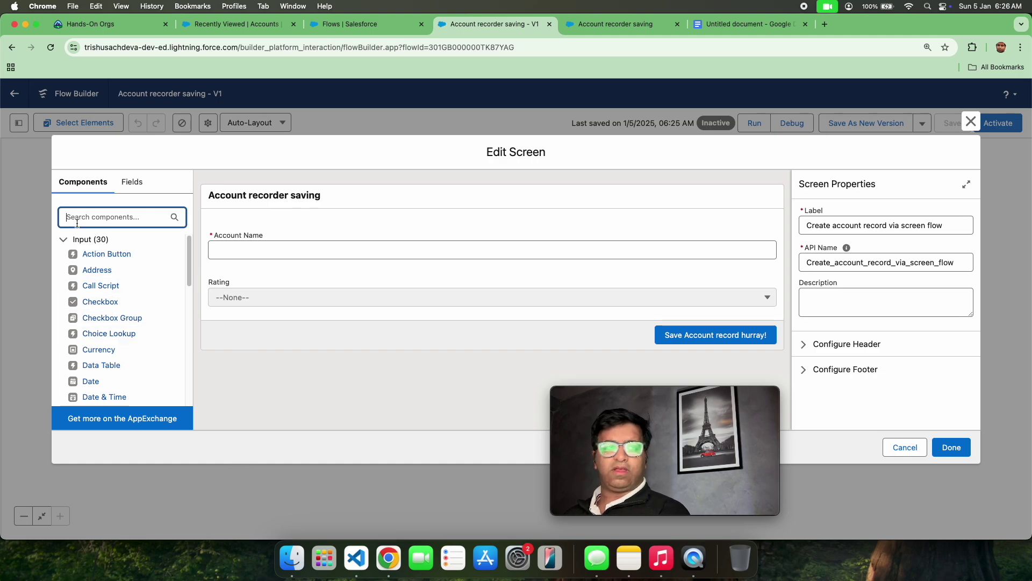
Add a Picklist component below Rating on the screen and label it Account Source
{"action": "type", "text": "pick"}
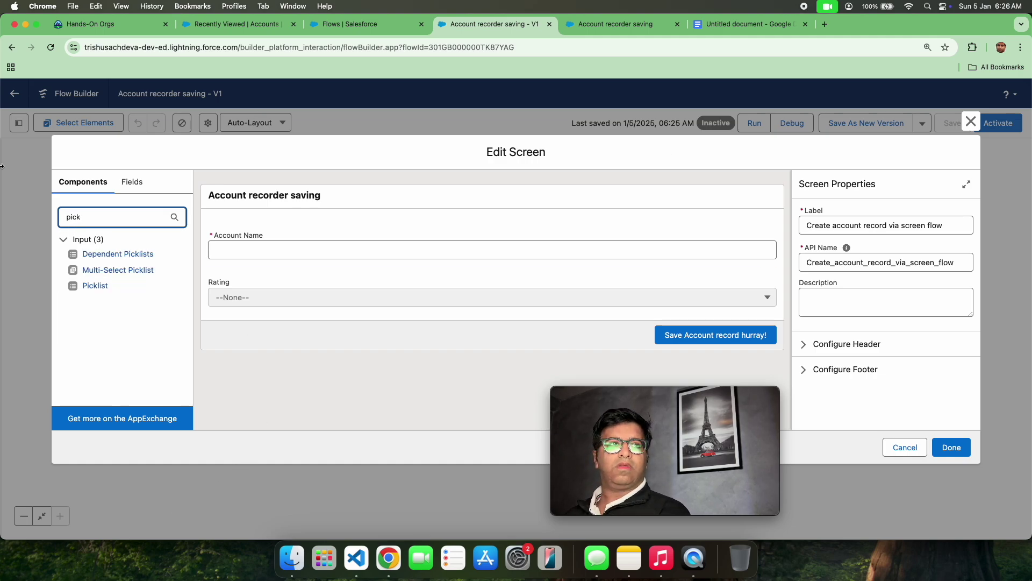
{"action": "left_click_drag", "start_coordinate": [99, 285], "coordinate": [254, 317]}
{"action": "left_click", "coordinate": [840, 221]}
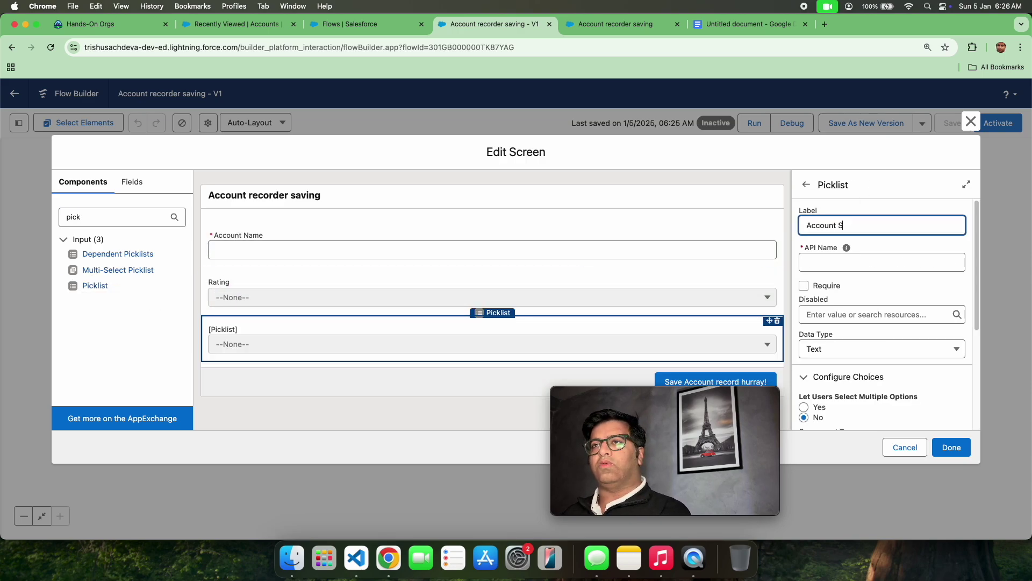
{"action": "left_click", "coordinate": [898, 242]}
Open the list of available resources for the Account Source picklist's choice
{"action": "scroll", "coordinate": [857, 333], "scroll_direction": "down", "scroll_amount": 5}
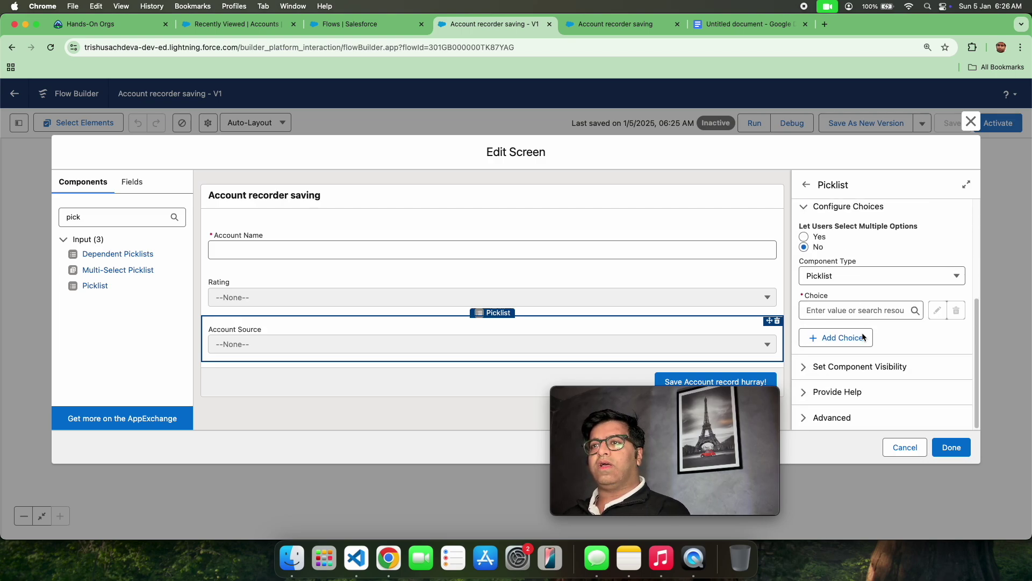
{"action": "left_click", "coordinate": [870, 311]}
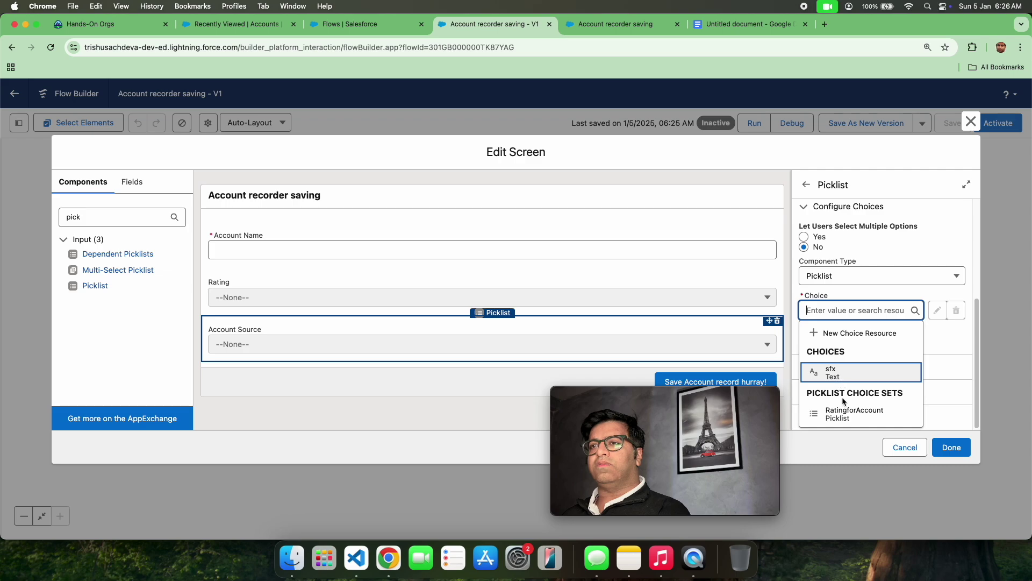
Start a new choice resource for the Account Source picklist as a Picklist Choice Set with the API name sources
{"action": "left_click", "coordinate": [859, 333]}
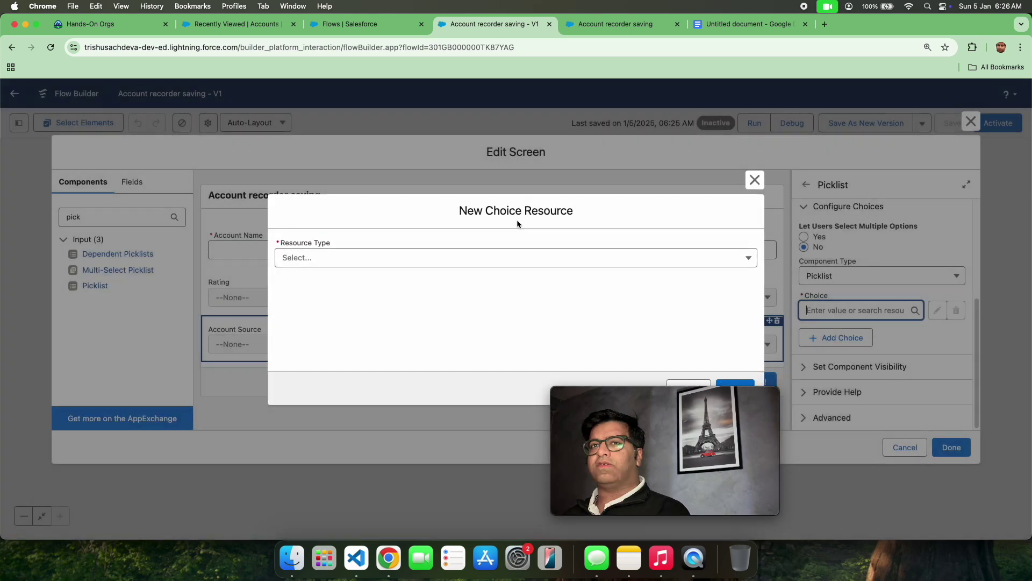
{"action": "left_click", "coordinate": [475, 259]}
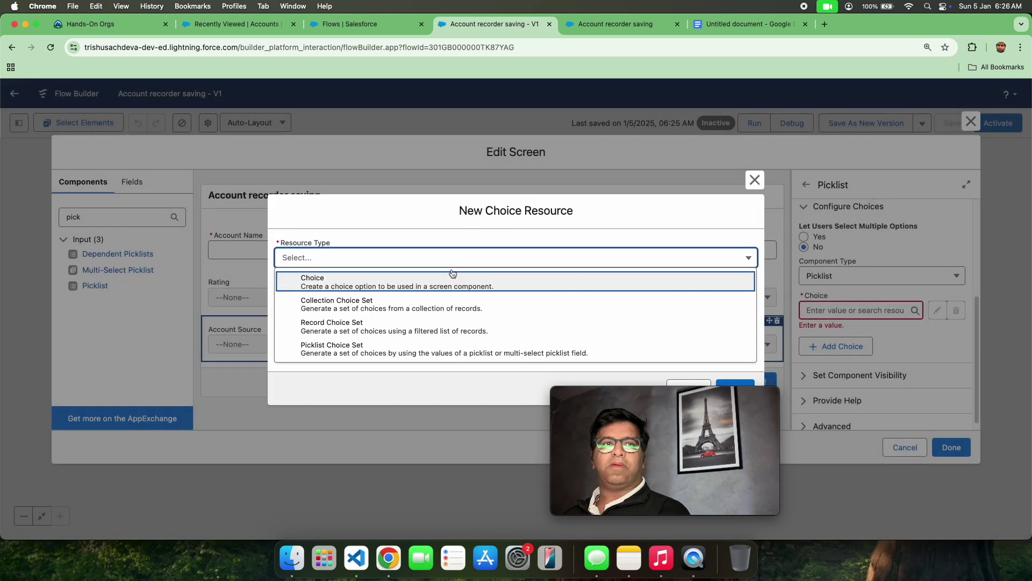
{"action": "left_click", "coordinate": [393, 349]}
{"action": "left_click", "coordinate": [379, 292]}
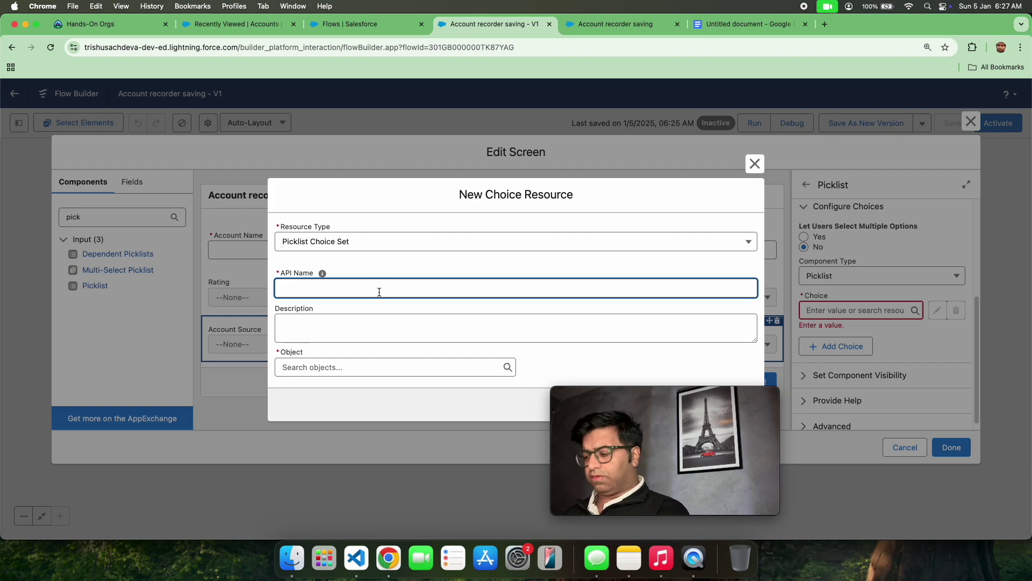
{"action": "type", "text": "s"}
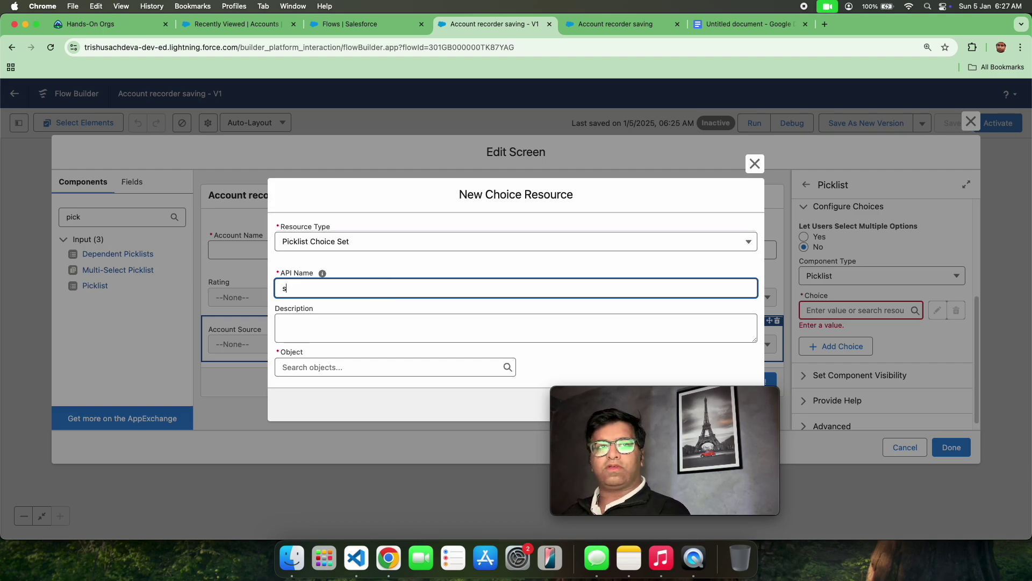
{"action": "type", "text": "ources"}
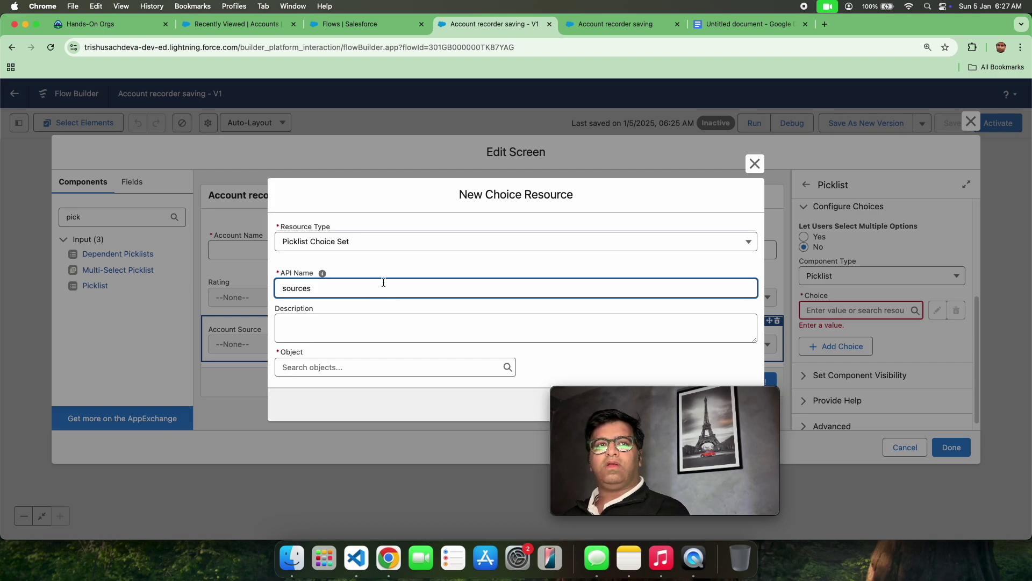
Base the sources choice set on the Account object, with data type Picklist and field AccountSource
{"action": "left_click", "coordinate": [369, 367]}
{"action": "type", "text": "Account"}
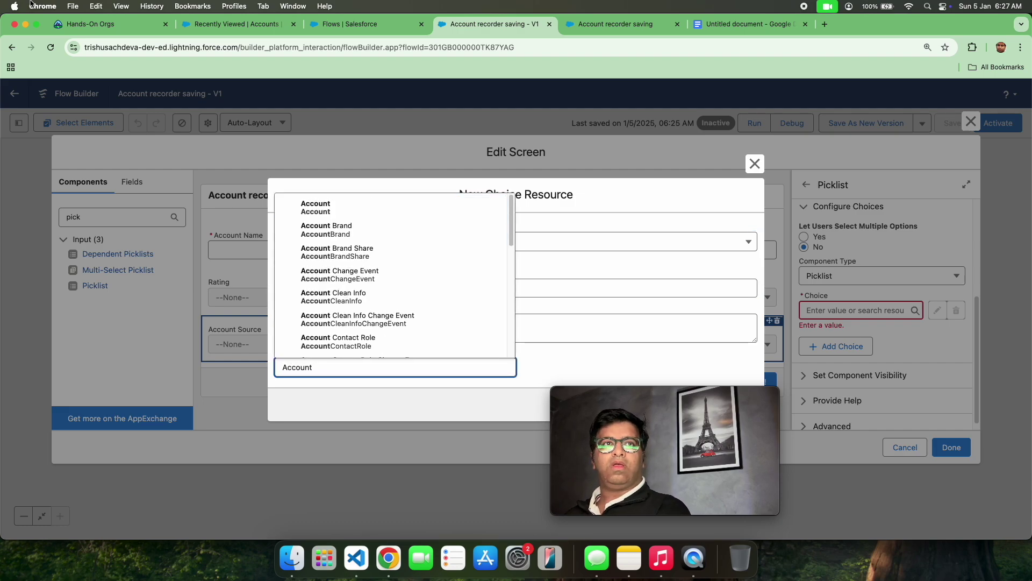
{"action": "left_click", "coordinate": [337, 211]}
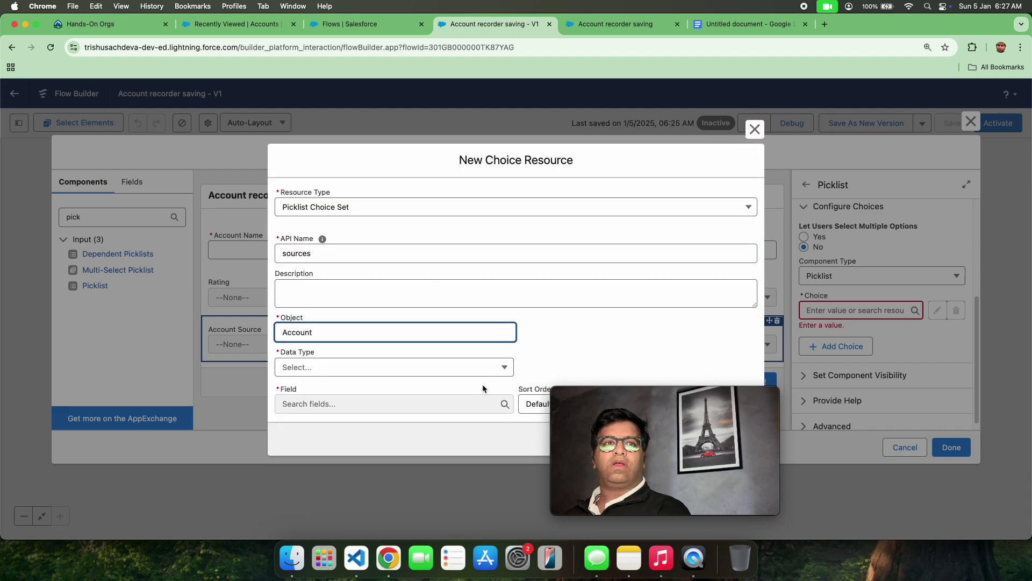
{"action": "left_click", "coordinate": [441, 367]}
{"action": "left_click", "coordinate": [431, 395]}
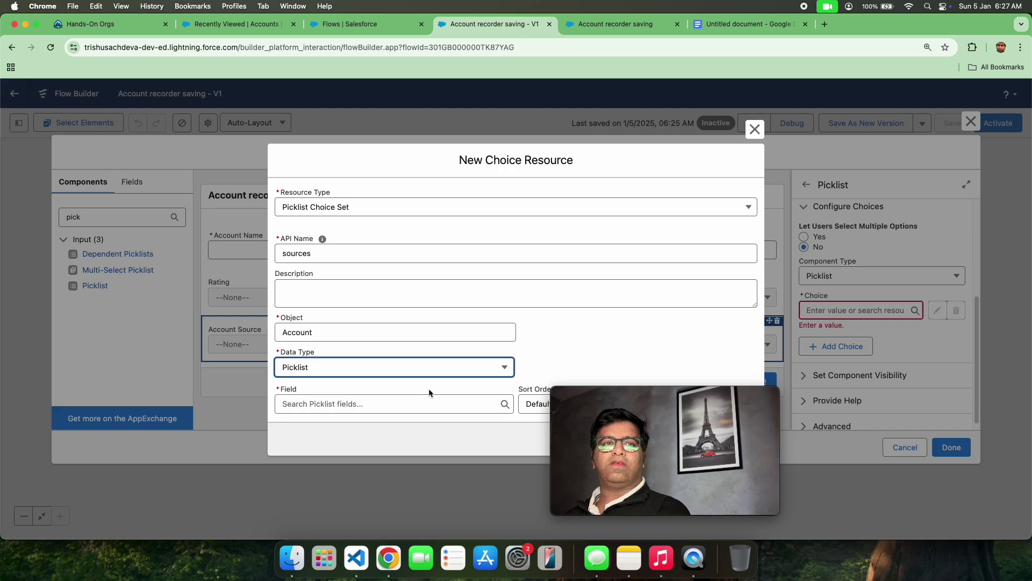
{"action": "left_click", "coordinate": [431, 403]}
{"action": "scroll", "coordinate": [411, 322], "scroll_direction": "down", "scroll_amount": 5}
{"action": "scroll", "coordinate": [413, 328], "scroll_direction": "up", "scroll_amount": 5}
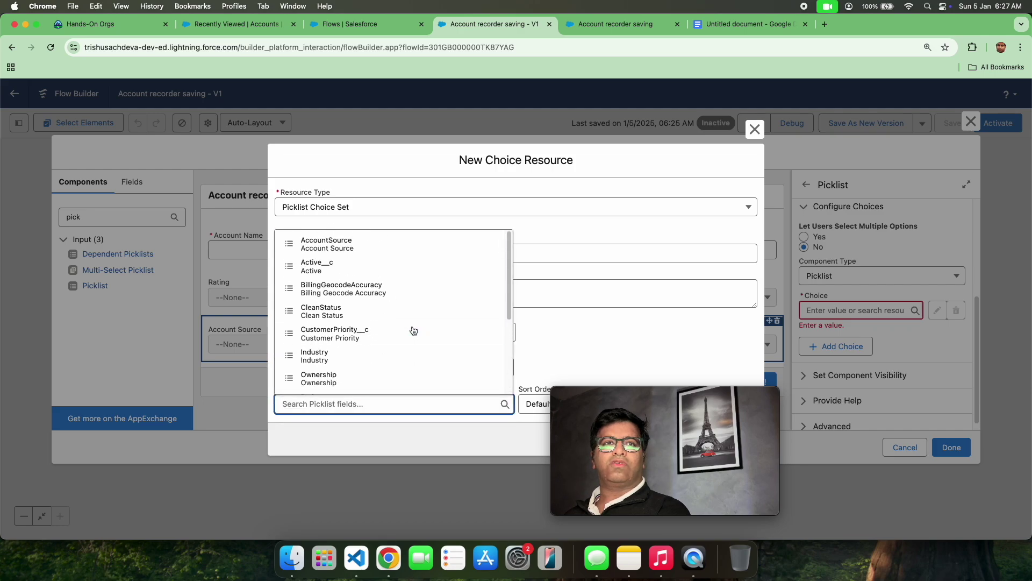
{"action": "left_click", "coordinate": [376, 245]}
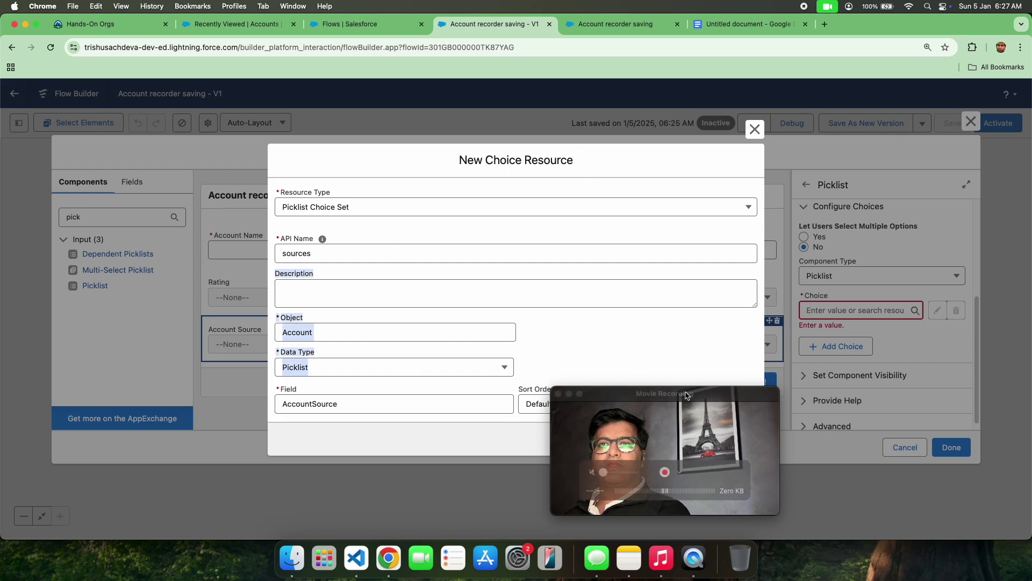
Save the sources choice set and finish editing the screen
{"action": "left_click_drag", "start_coordinate": [688, 396], "coordinate": [924, 307]}
{"action": "left_click", "coordinate": [747, 442]}
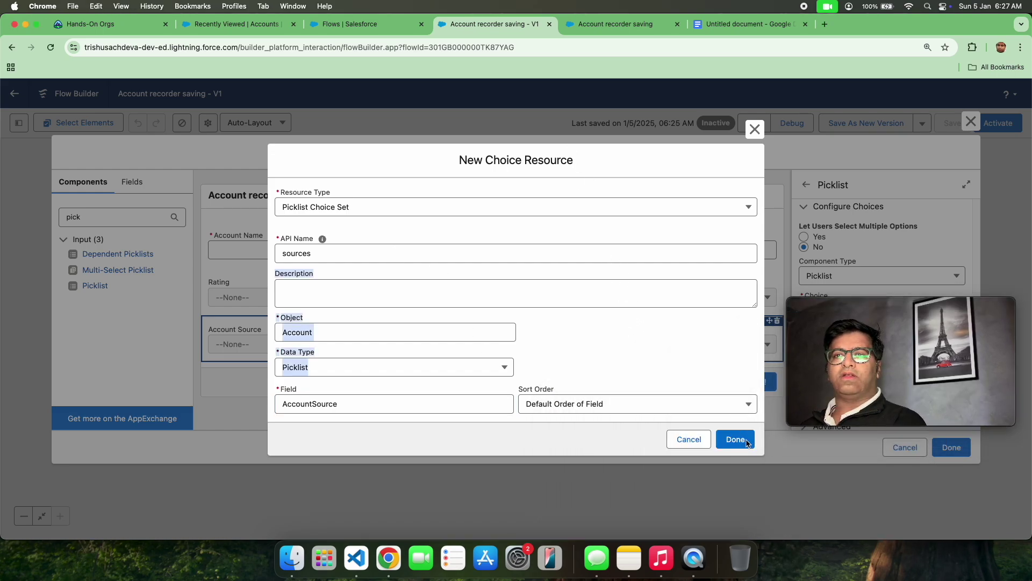
{"action": "left_click", "coordinate": [737, 440]}
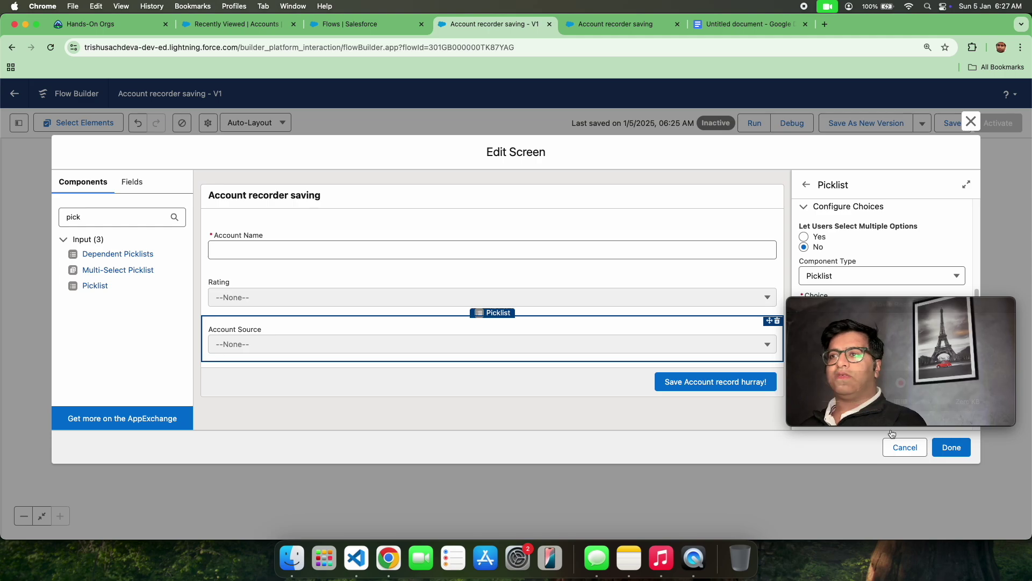
{"action": "left_click", "coordinate": [950, 447]}
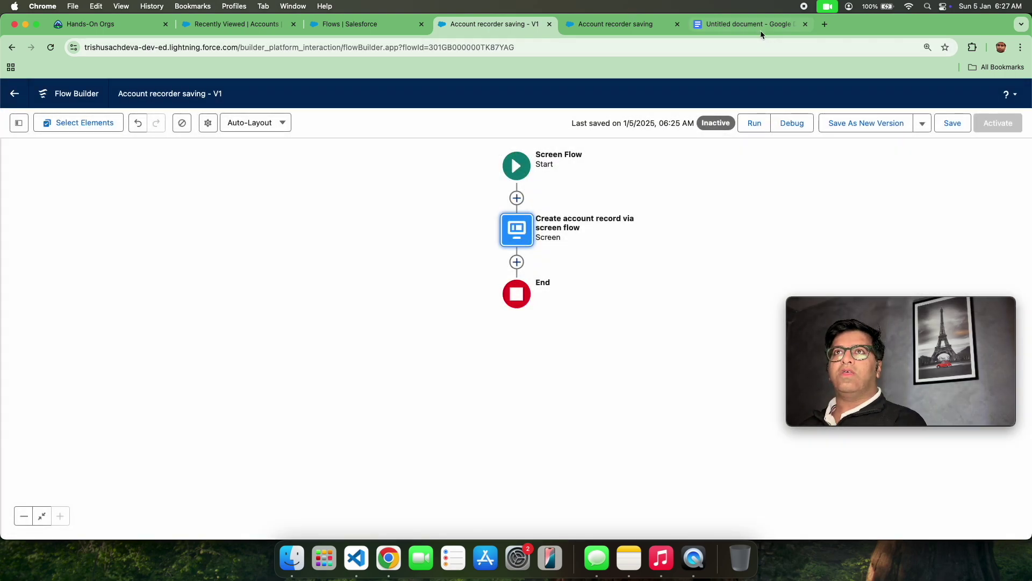
Switch to the Google Docs field list and delete the Account Name, Rating and Account Source lines
{"action": "left_click", "coordinate": [750, 23]}
{"action": "left_click", "coordinate": [369, 222]}
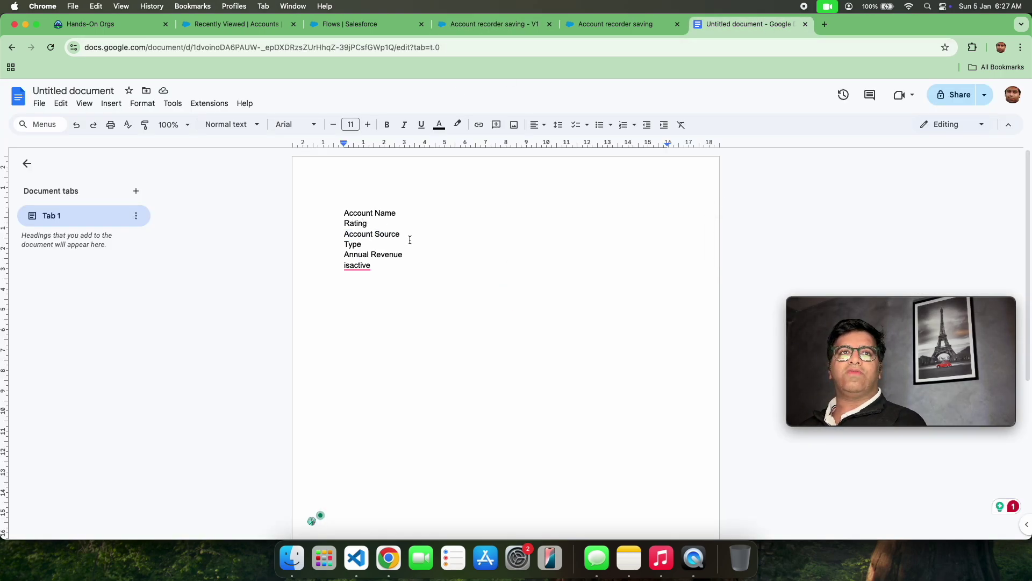
{"action": "left_click_drag", "start_coordinate": [409, 239], "coordinate": [302, 196]}
{"action": "key", "text": "BackSpace"}
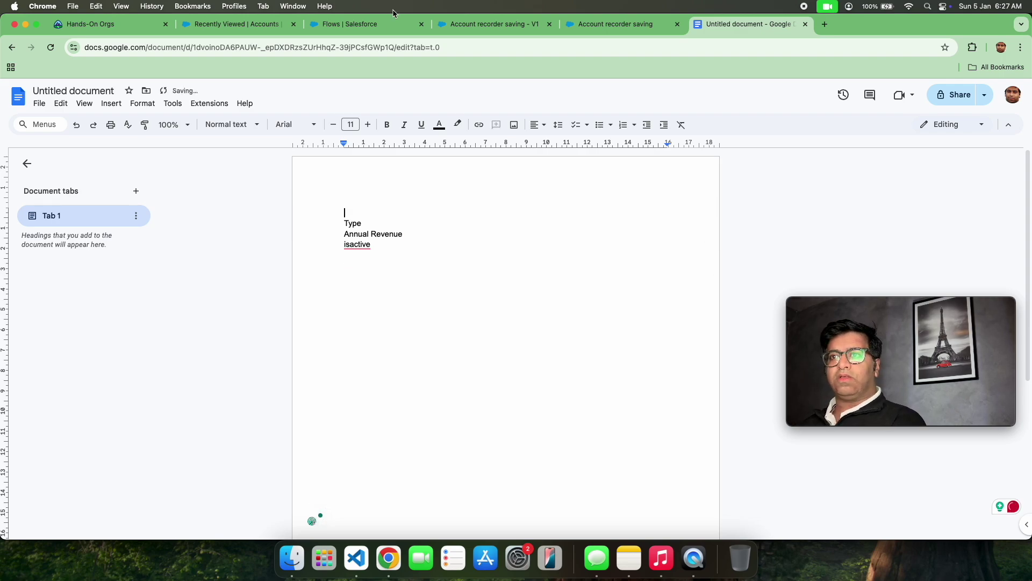
Close the old debug run page of the flow and return to Flow Builder
{"action": "left_click", "coordinate": [586, 26]}
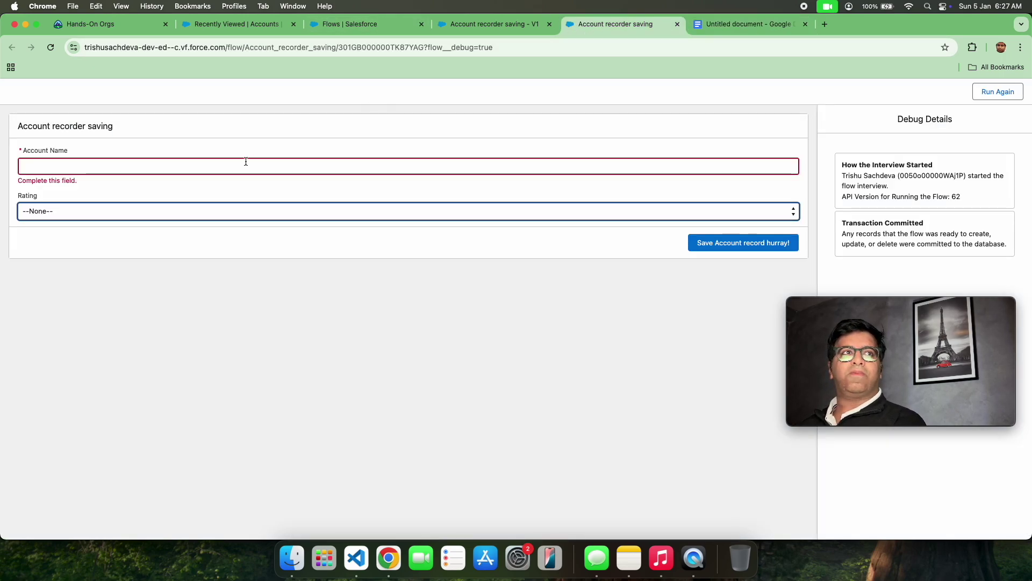
{"action": "left_click", "coordinate": [677, 27]}
{"action": "left_click", "coordinate": [500, 25]}
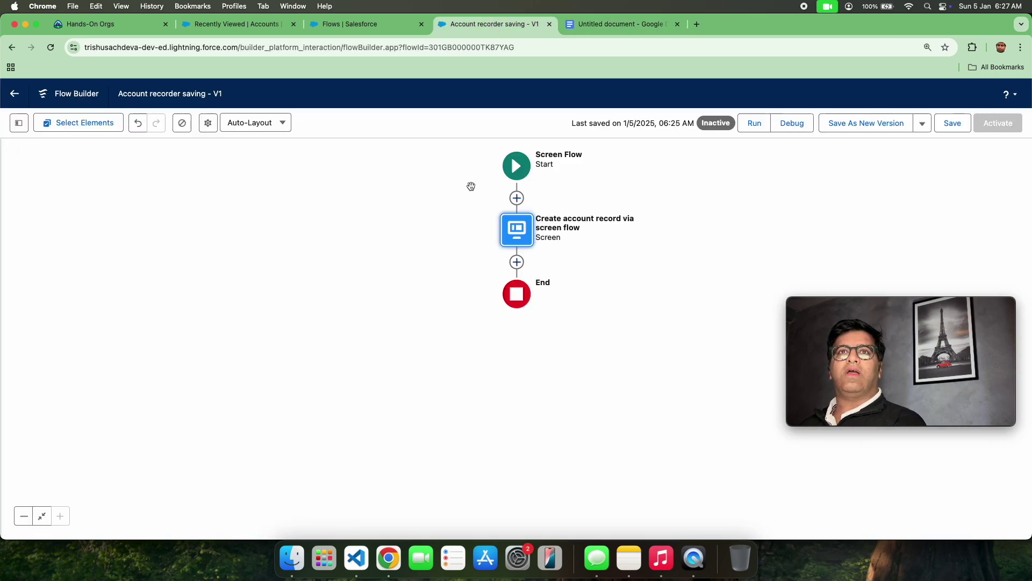
Reopen the account record screen element and add a Picklist component below Account Source
{"action": "double_click", "coordinate": [511, 231]}
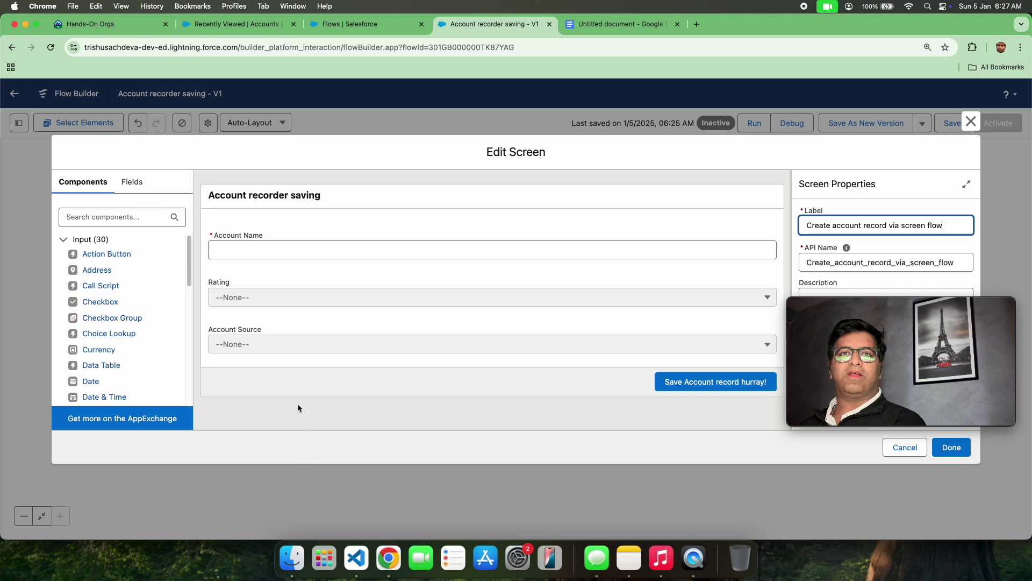
{"action": "left_click", "coordinate": [107, 218]}
{"action": "type", "text": "pick"}
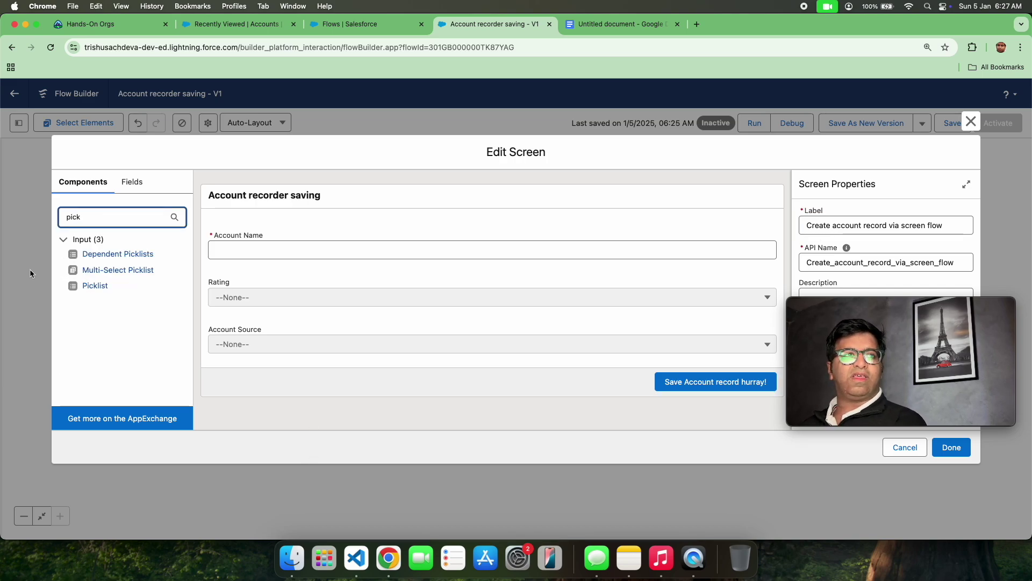
{"action": "left_click_drag", "start_coordinate": [89, 286], "coordinate": [262, 341]}
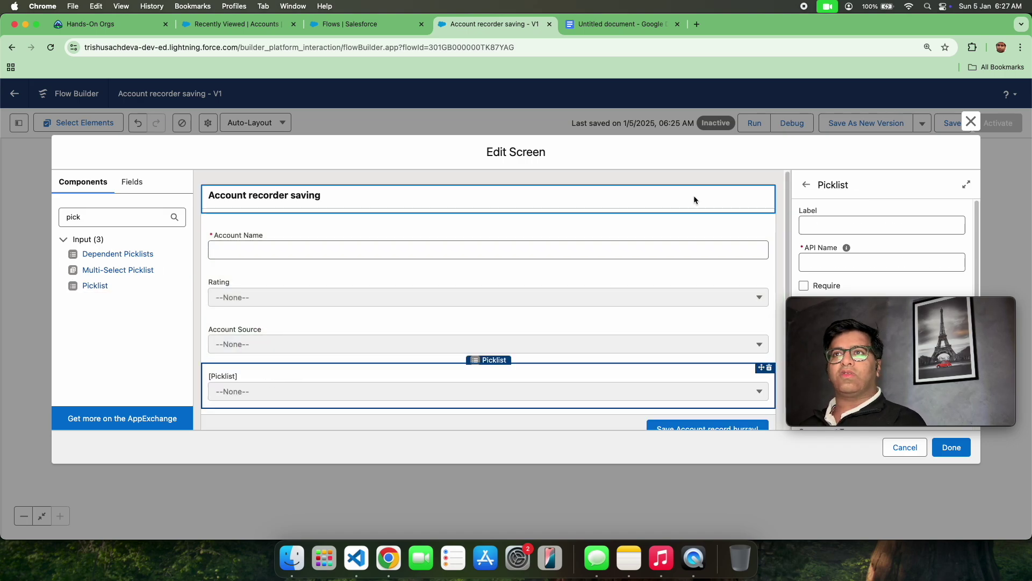
Label the new picklist component Type
{"action": "left_click", "coordinate": [848, 231]}
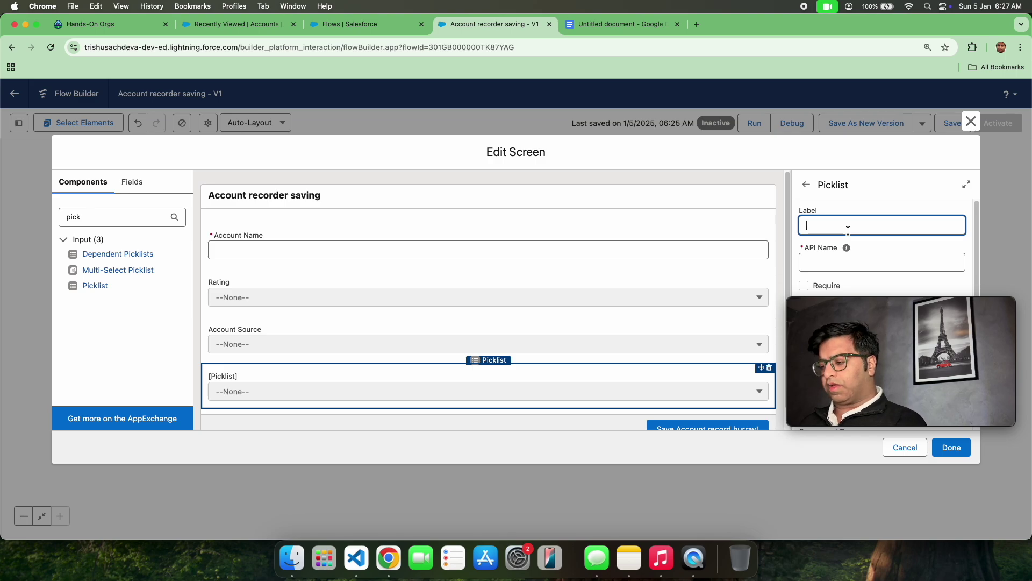
{"action": "type", "text": "Type"}
{"action": "left_click", "coordinate": [904, 173]}
Start a new choice resource for the Type picklist, with Picklist Choice Set as its resource type
{"action": "left_click_drag", "start_coordinate": [848, 311], "coordinate": [677, 440]}
{"action": "scroll", "coordinate": [905, 340], "scroll_direction": "down", "scroll_amount": 2}
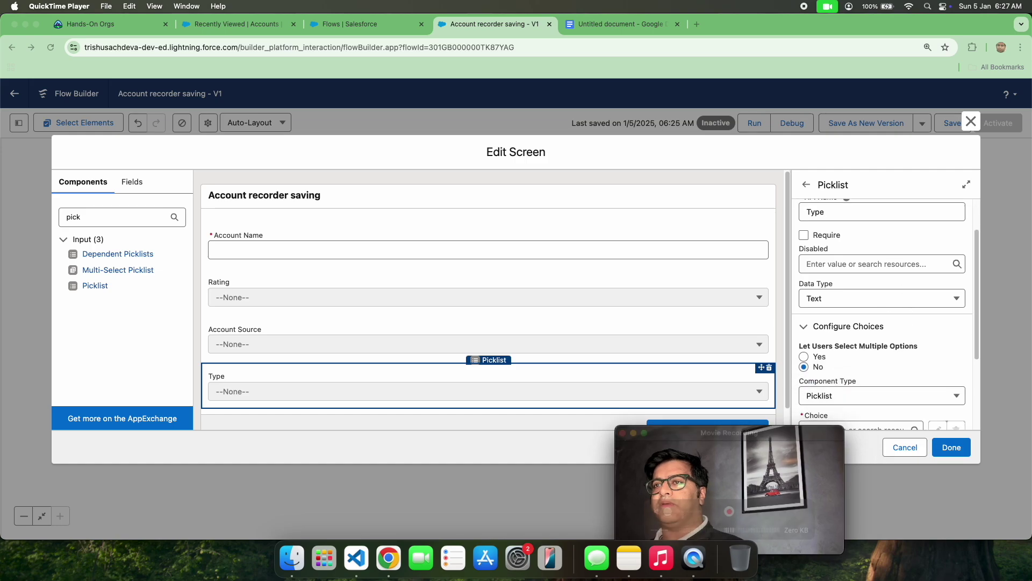
{"action": "left_click", "coordinate": [818, 285]}
{"action": "scroll", "coordinate": [838, 301], "scroll_direction": "down", "scroll_amount": 4}
{"action": "left_click", "coordinate": [853, 313]}
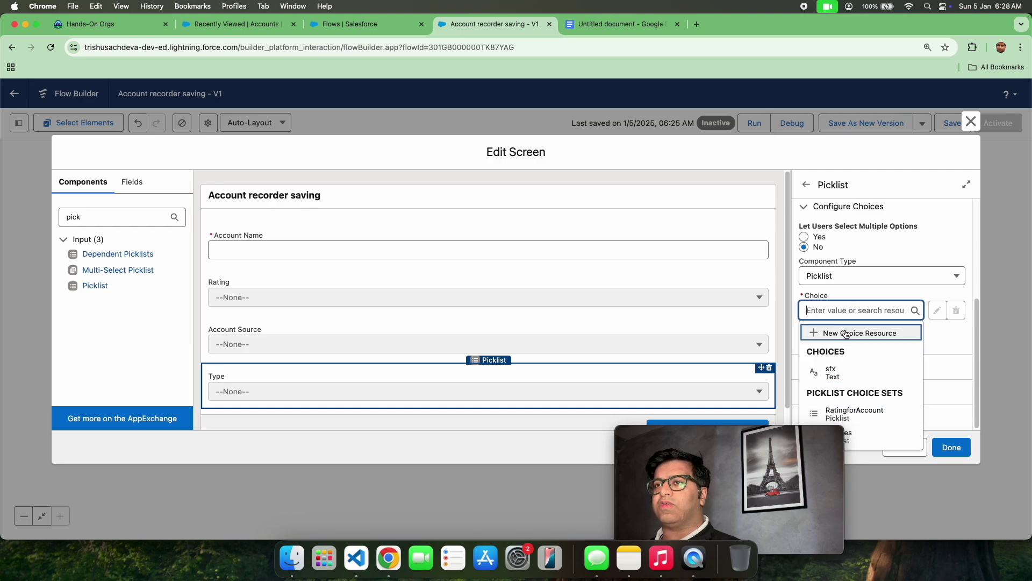
{"action": "left_click", "coordinate": [849, 333]}
{"action": "left_click", "coordinate": [534, 257]}
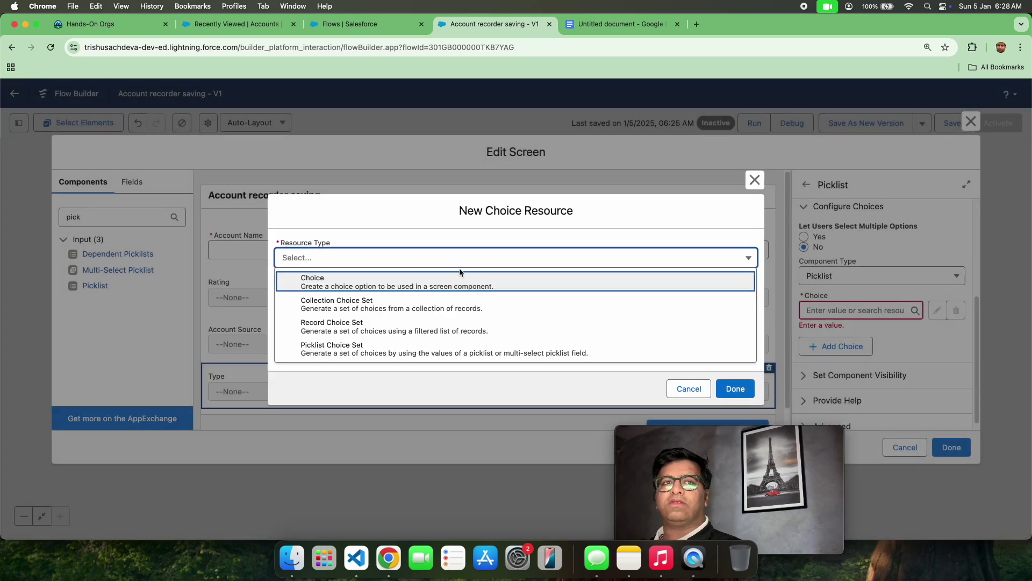
{"action": "left_click", "coordinate": [449, 349]}
{"action": "left_click", "coordinate": [364, 290]}
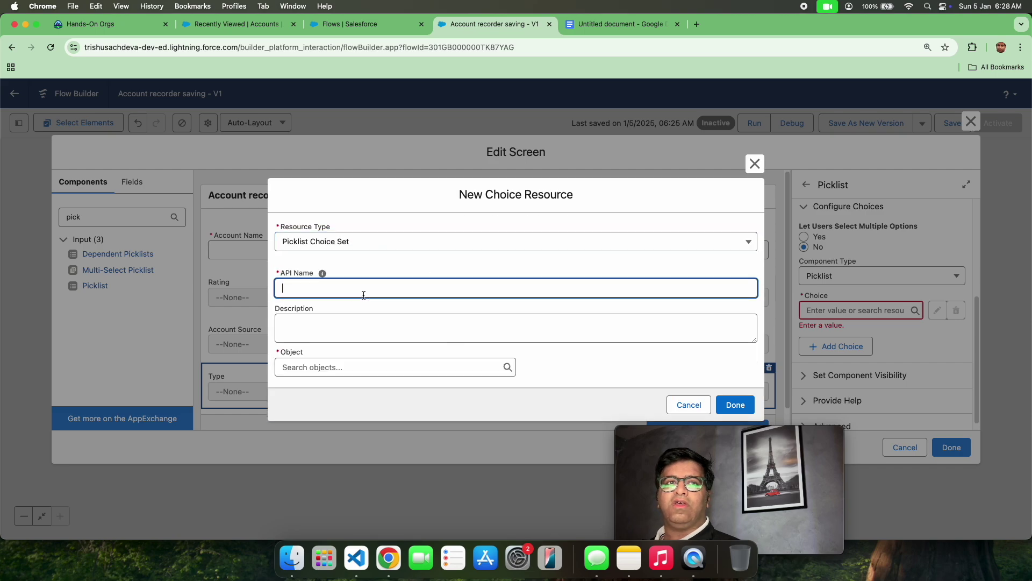
Base the new choice set on the Account object, with data type Picklist and field Type
{"action": "left_click", "coordinate": [341, 365]}
{"action": "scroll", "coordinate": [465, 299], "scroll_direction": "down", "scroll_amount": 5}
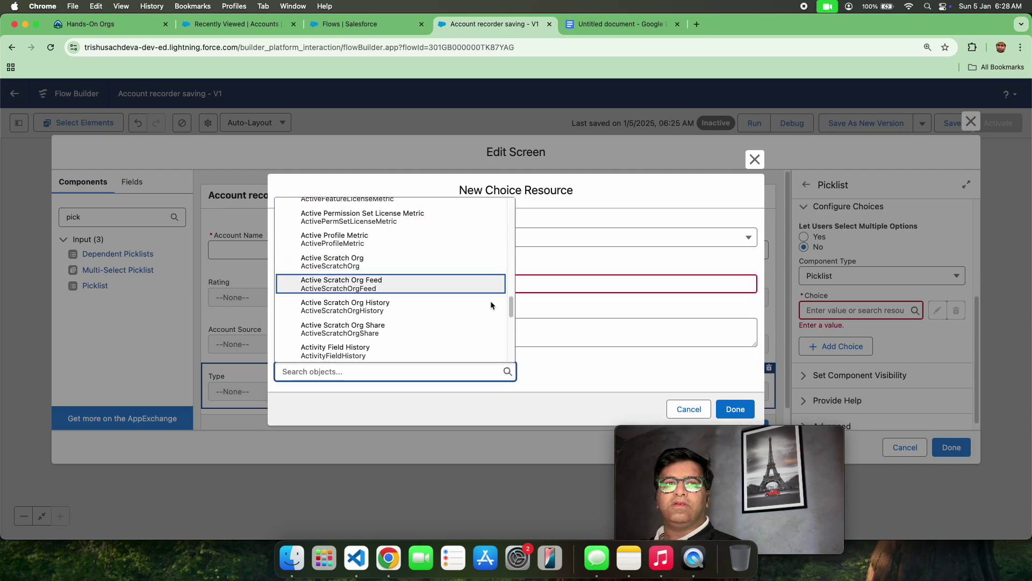
{"action": "type", "text": "accoun"}
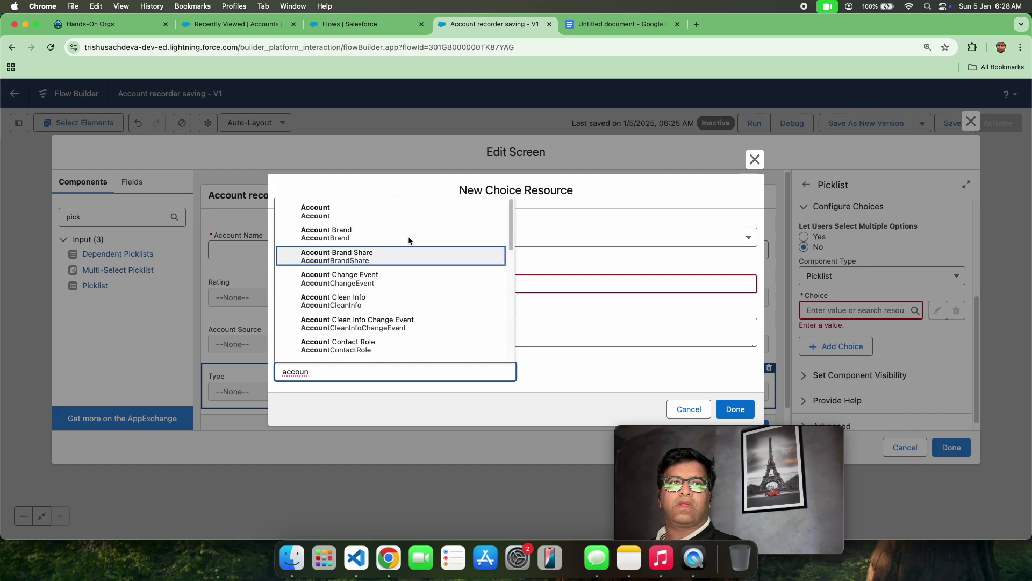
{"action": "left_click", "coordinate": [376, 215]}
{"action": "left_click", "coordinate": [413, 380]}
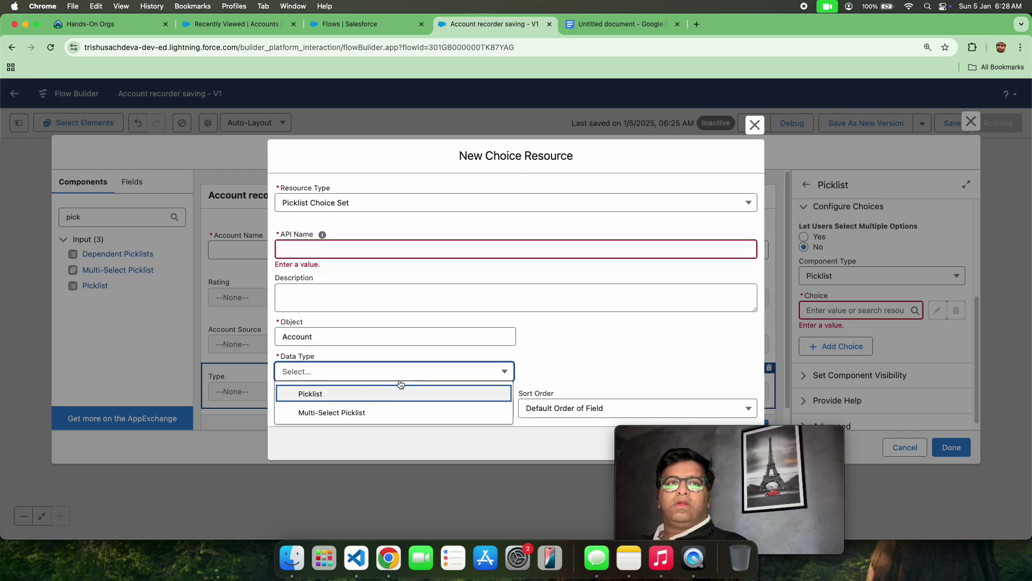
{"action": "left_click", "coordinate": [392, 394]}
{"action": "left_click", "coordinate": [397, 405]}
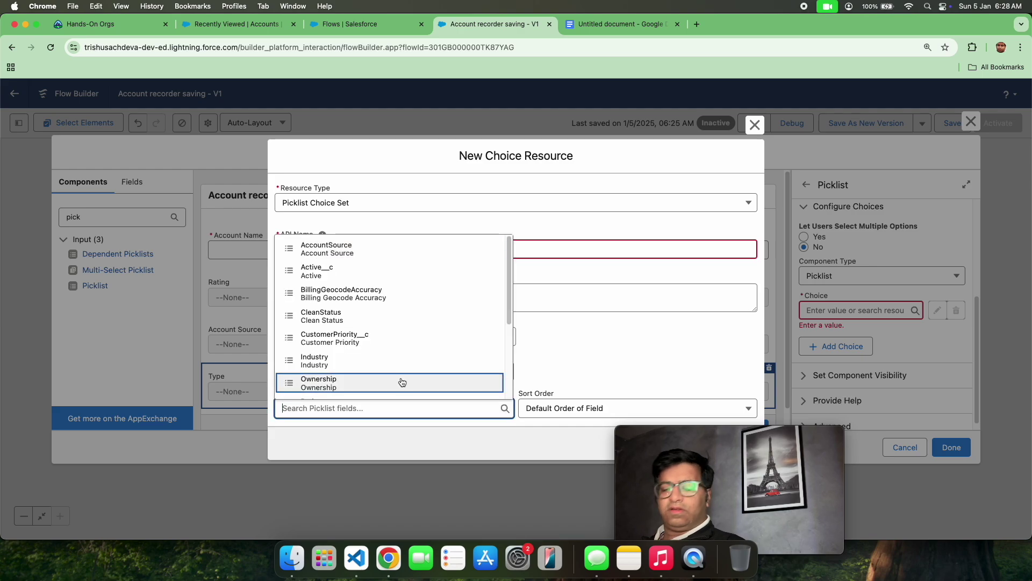
{"action": "type", "text": "typ"}
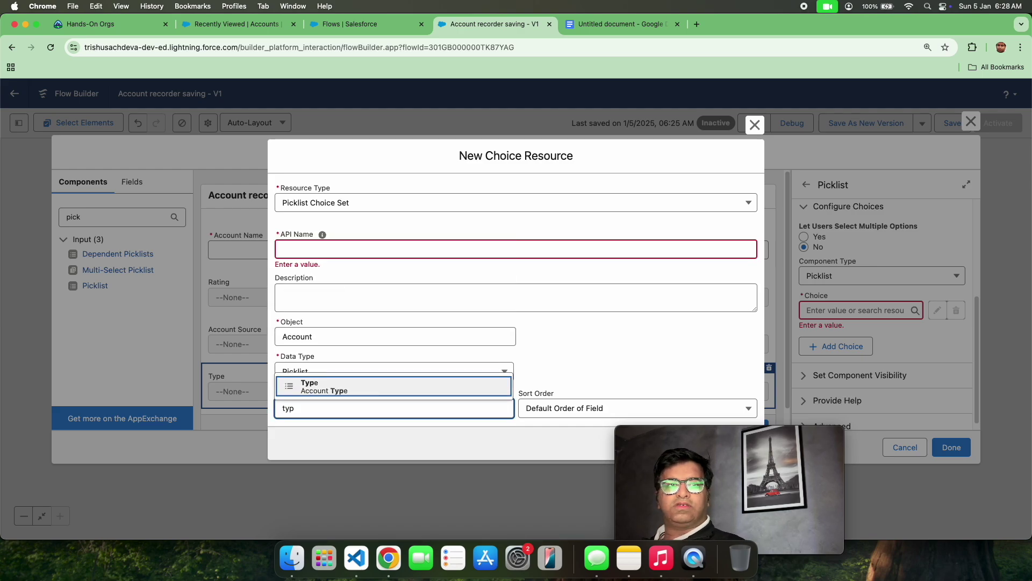
{"action": "left_click", "coordinate": [369, 386]}
Give the Type choice set the API name choices and save it
{"action": "left_click_drag", "start_coordinate": [651, 448], "coordinate": [835, 433]}
{"action": "left_click", "coordinate": [729, 451]}
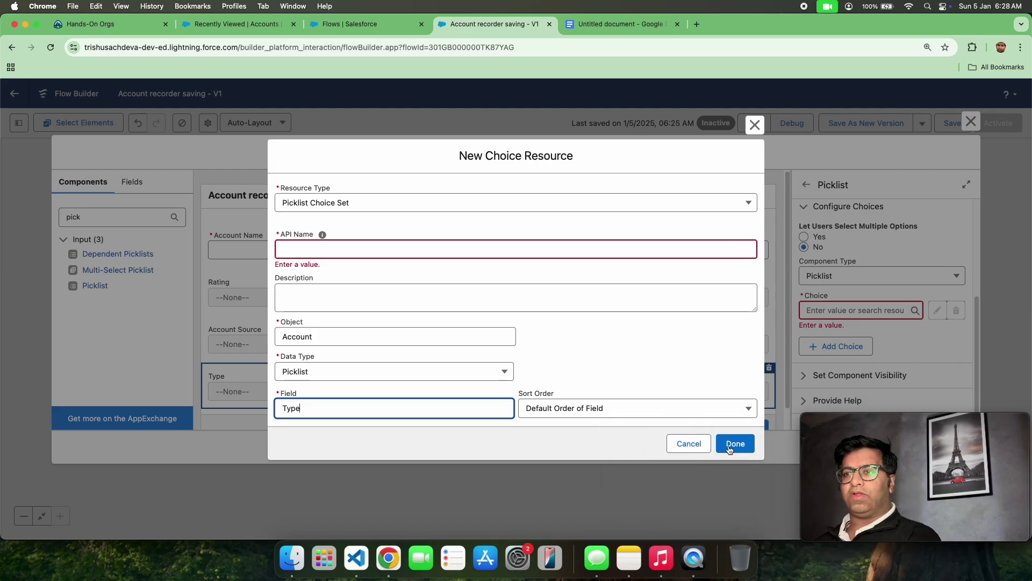
{"action": "left_click", "coordinate": [741, 445]}
{"action": "left_click", "coordinate": [304, 248]}
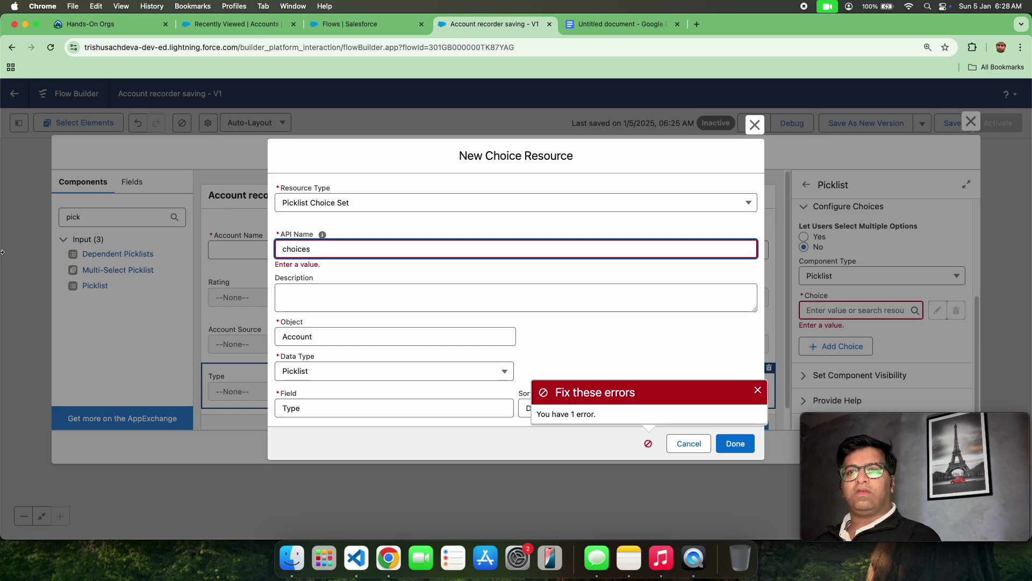
{"action": "left_click", "coordinate": [735, 444]}
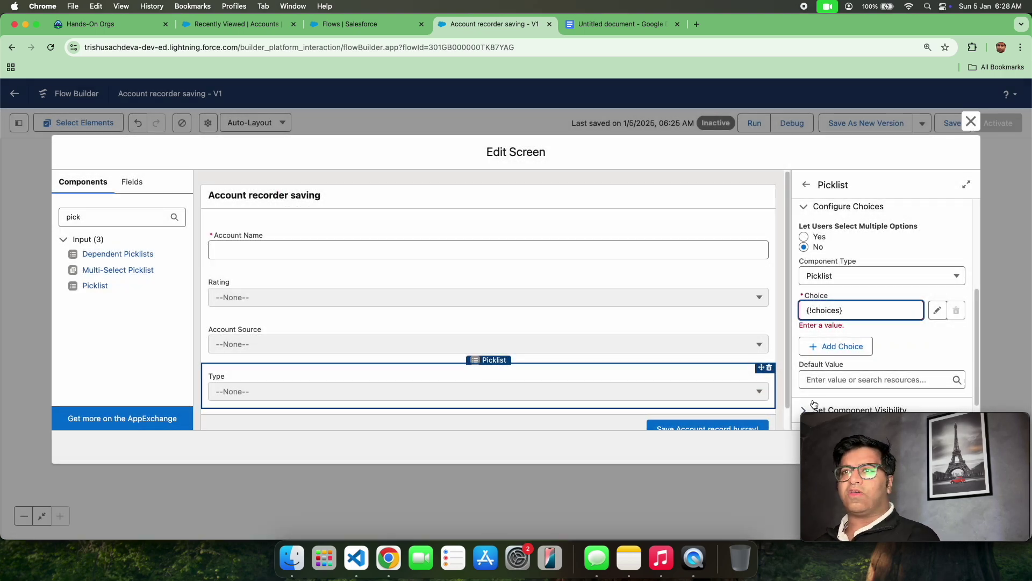
Add a second choice to the Type picklist and start a new resource for it of type Record Choice Set
{"action": "left_click", "coordinate": [864, 347]}
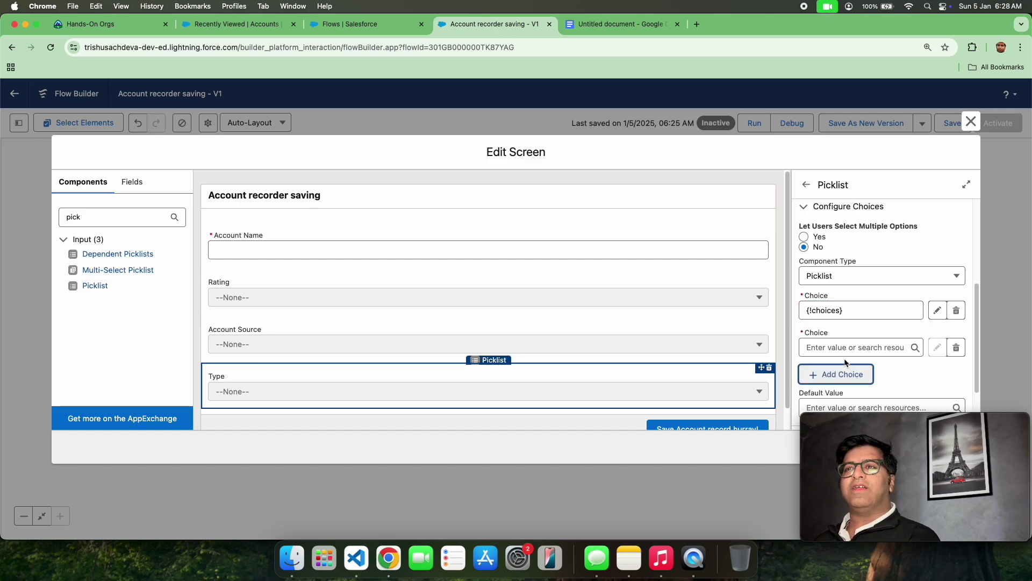
{"action": "left_click", "coordinate": [852, 348]}
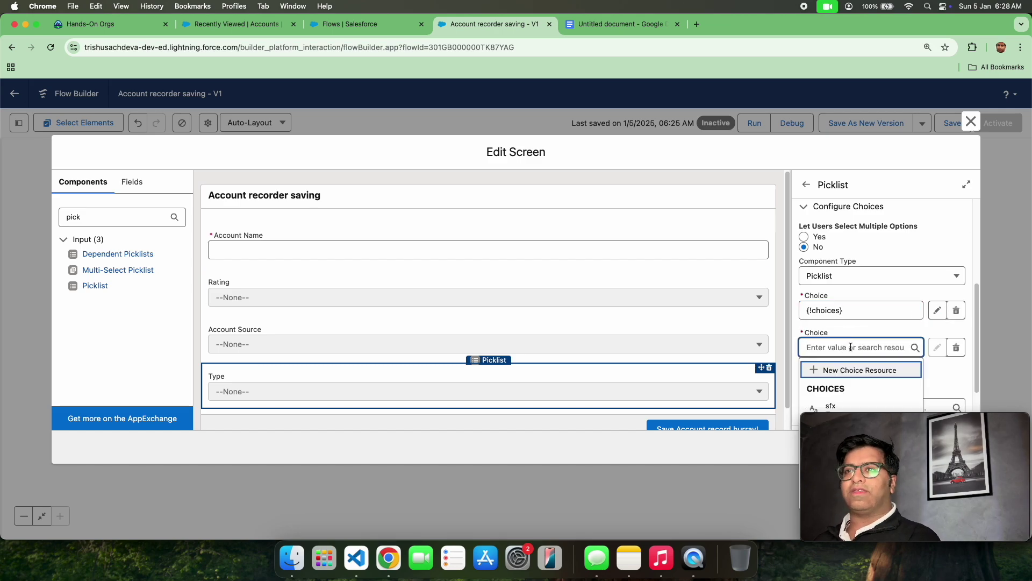
{"action": "left_click", "coordinate": [845, 371]}
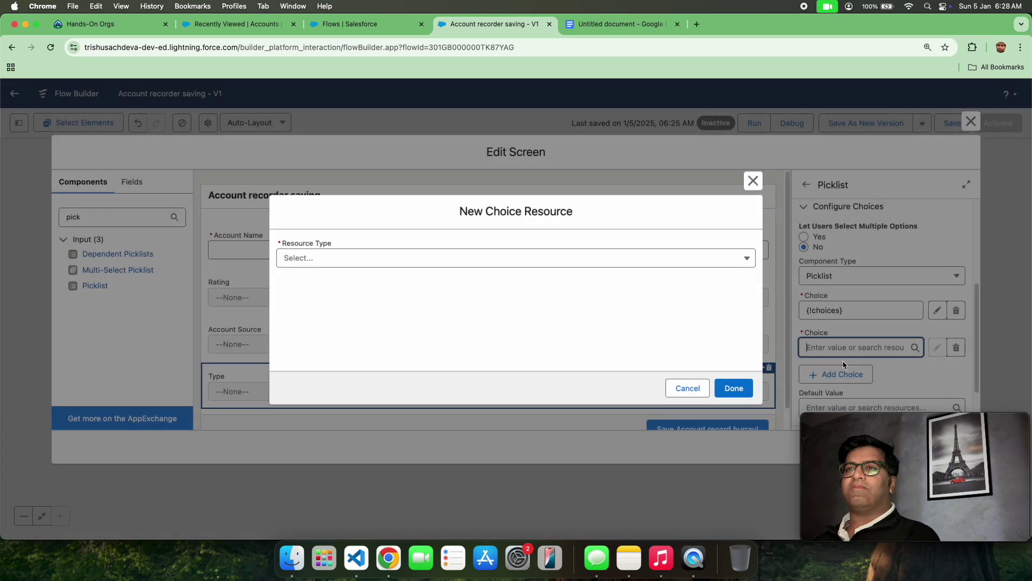
{"action": "left_click", "coordinate": [590, 260]}
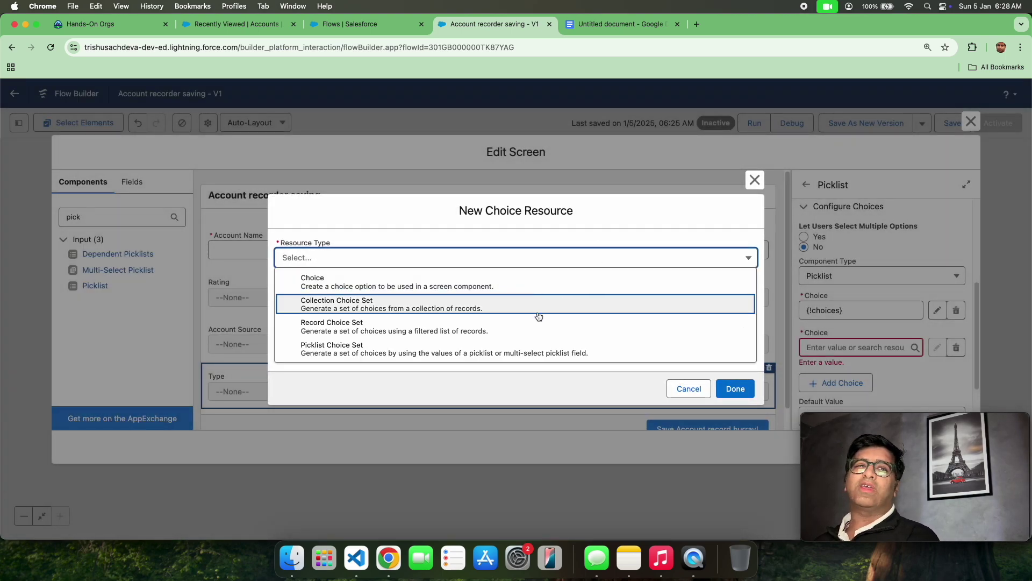
{"action": "left_click", "coordinate": [544, 323]}
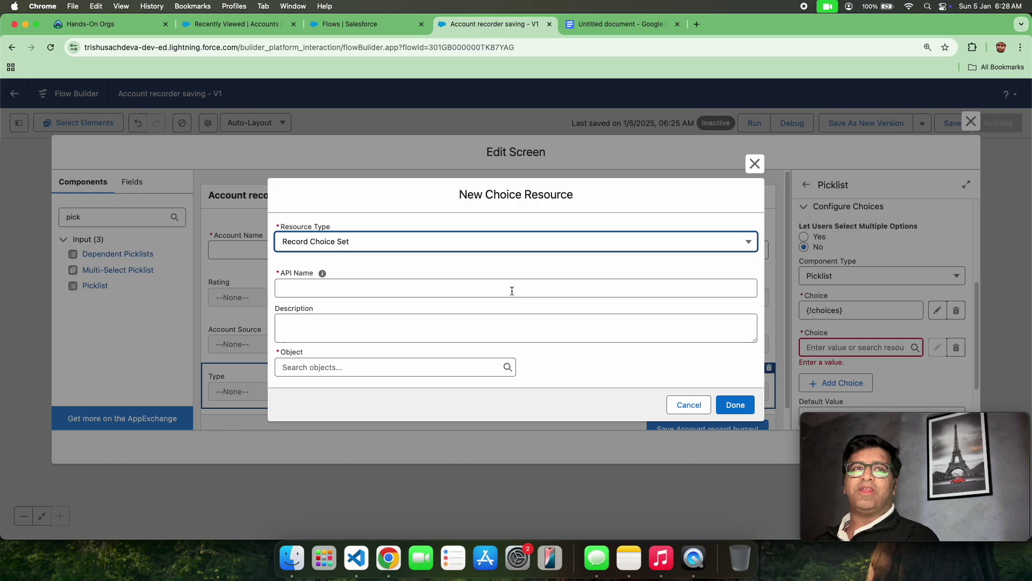
Base the record choice set on the Account object, with the condition requirement None—Get All Account Records
{"action": "left_click", "coordinate": [473, 366]}
{"action": "type", "text": "Account"}
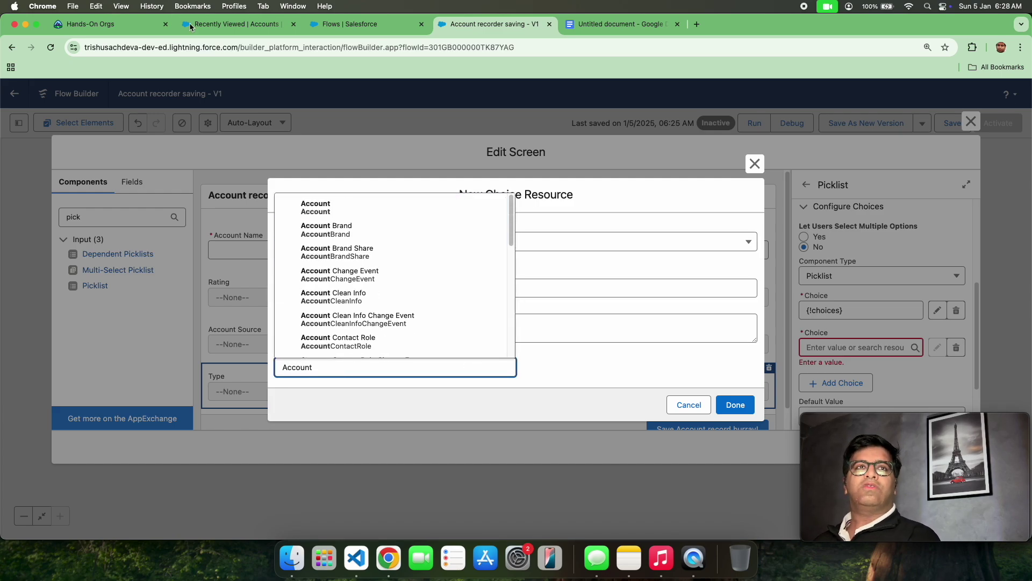
{"action": "left_click", "coordinate": [314, 205]}
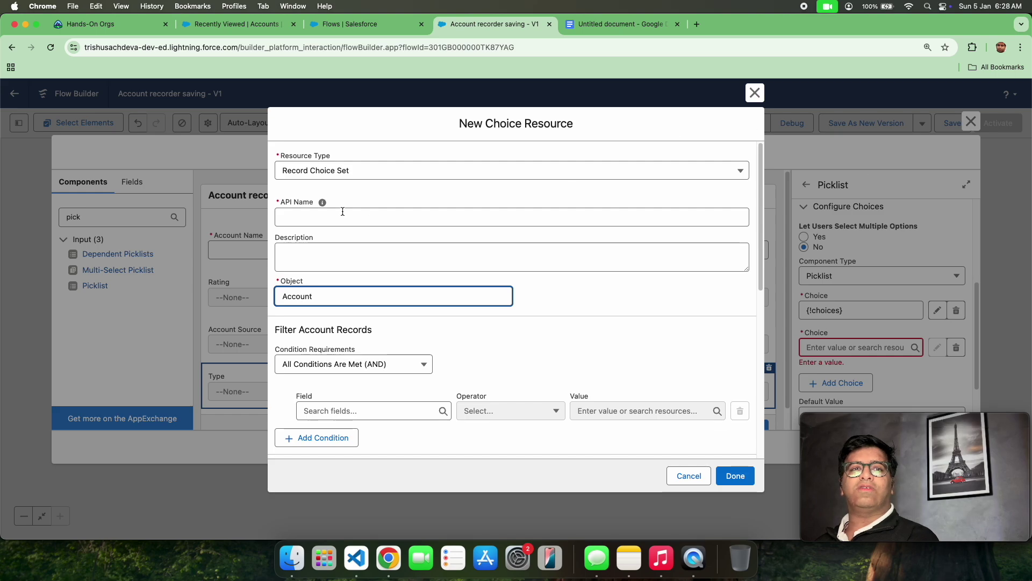
{"action": "left_click", "coordinate": [346, 360]}
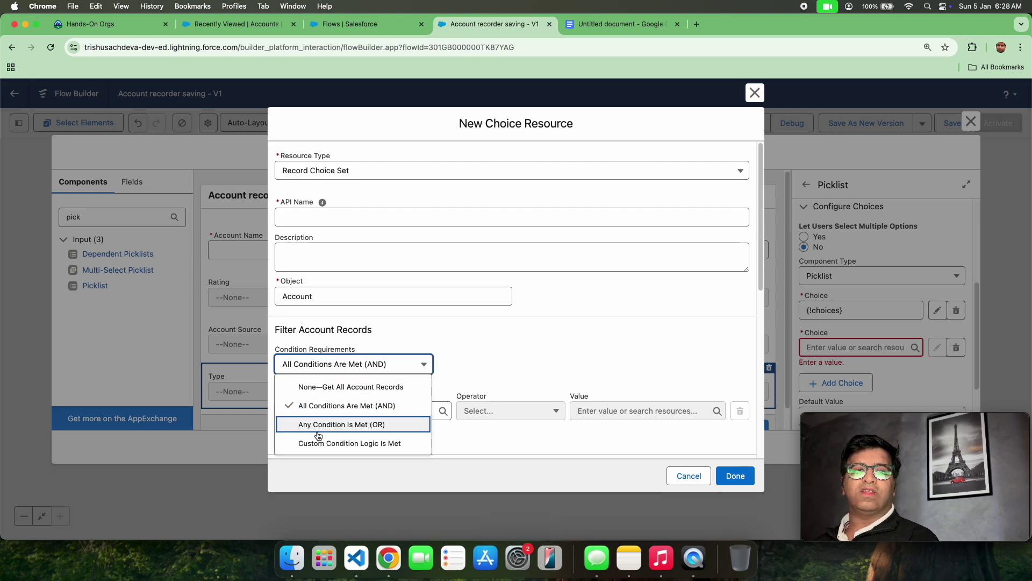
{"action": "left_click", "coordinate": [329, 389]}
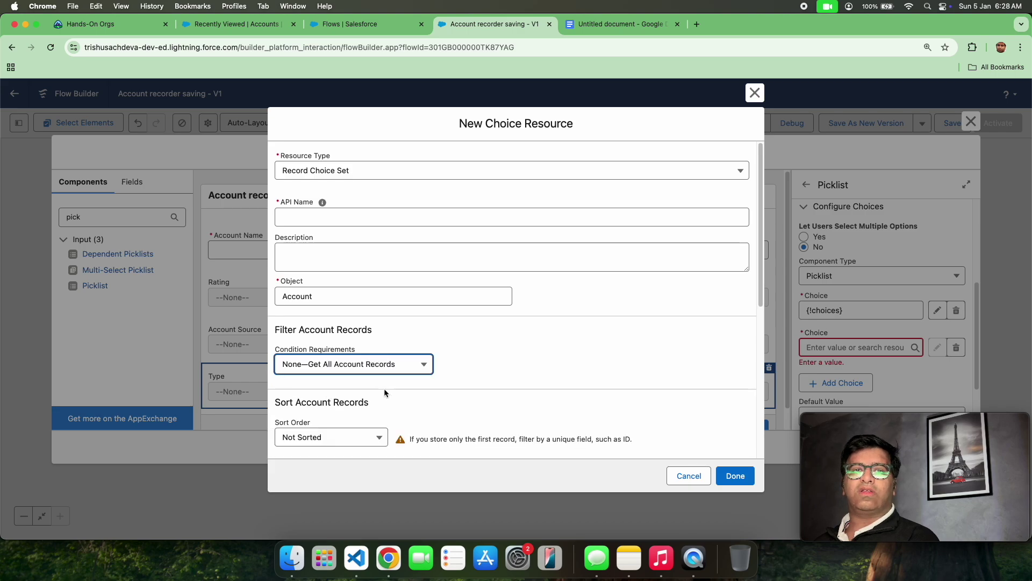
{"action": "left_click", "coordinate": [736, 475]}
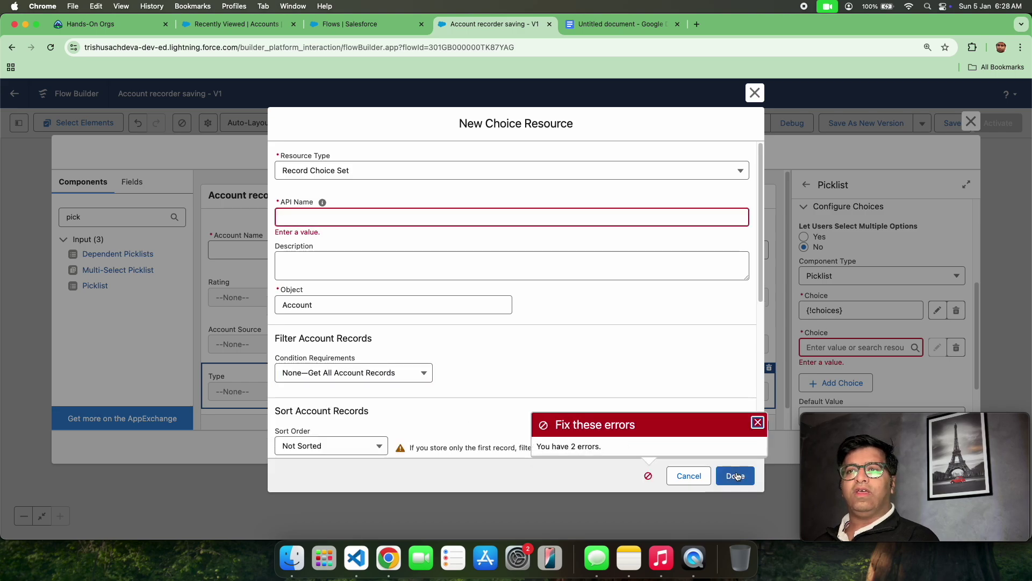
Give the record choice set the API name Accountsrecord and try to save it
{"action": "left_click", "coordinate": [316, 221]}
{"action": "type", "text": "Account reco"}
{"action": "key", "text": "BackSpace"}
{"action": "key", "text": "BackSpace"}
{"action": "key", "text": "BackSpace"}
{"action": "key", "text": "BackSpace"}
{"action": "key", "text": "BackSpace"}
{"action": "type", "text": "s"}
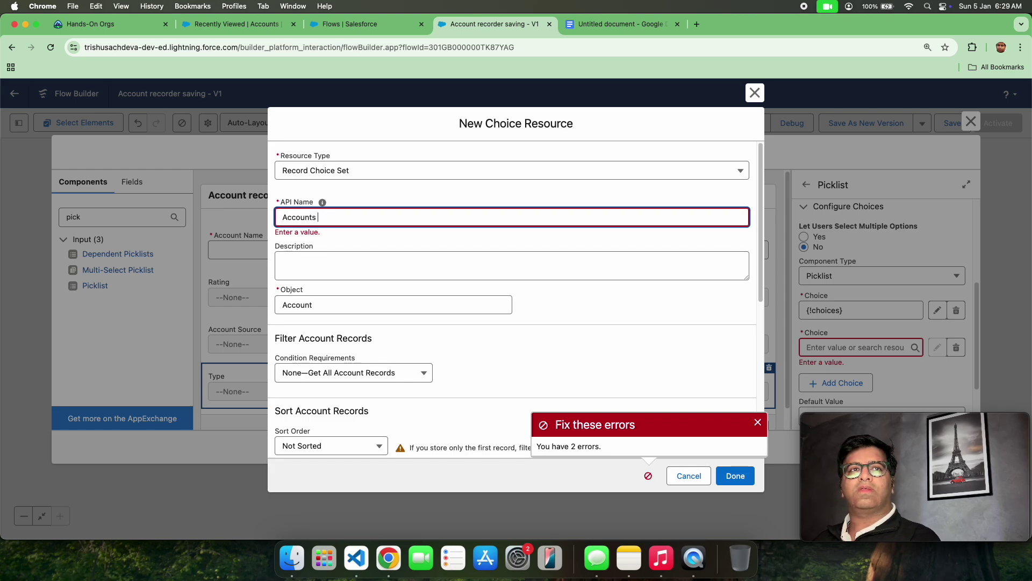
{"action": "type", "text": "record"}
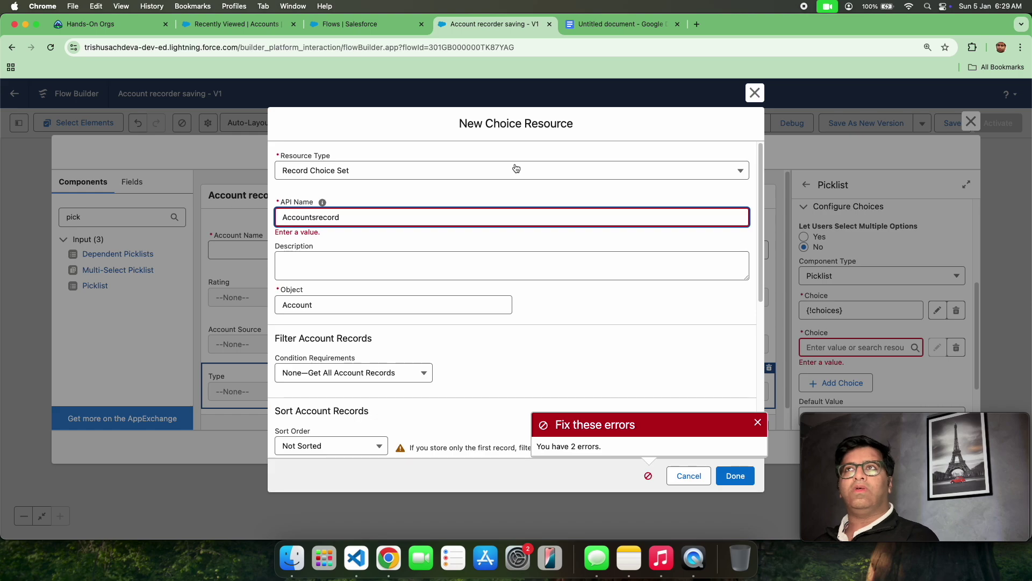
{"action": "left_click", "coordinate": [484, 189]}
{"action": "left_click", "coordinate": [735, 476]}
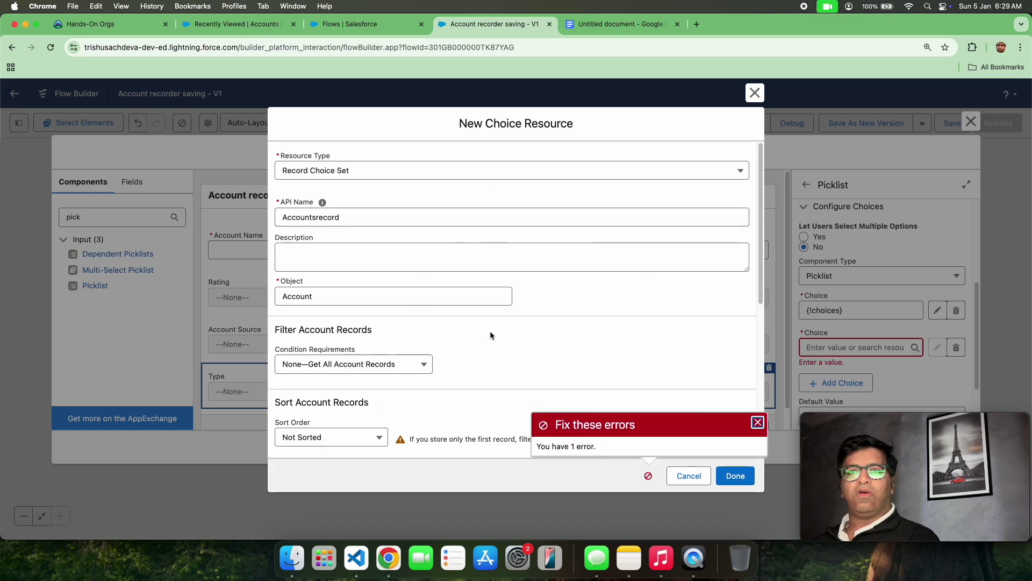
Use the Account field Name as the choice label and save the record choice set
{"action": "scroll", "coordinate": [449, 398], "scroll_direction": "down", "scroll_amount": 10}
{"action": "left_click", "coordinate": [379, 282]}
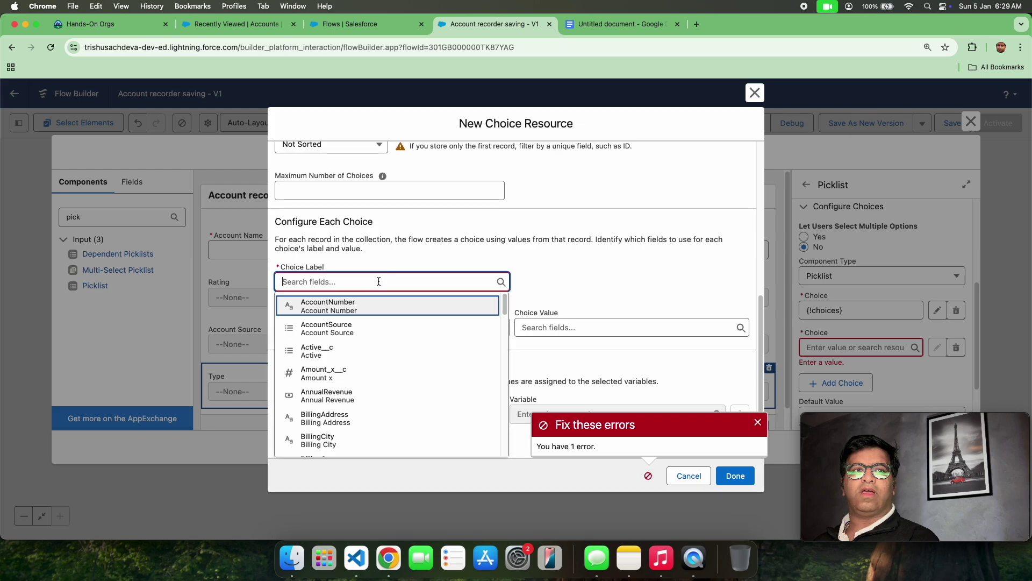
{"action": "scroll", "coordinate": [367, 375], "scroll_direction": "down", "scroll_amount": 10}
{"action": "scroll", "coordinate": [368, 376], "scroll_direction": "down", "scroll_amount": 6}
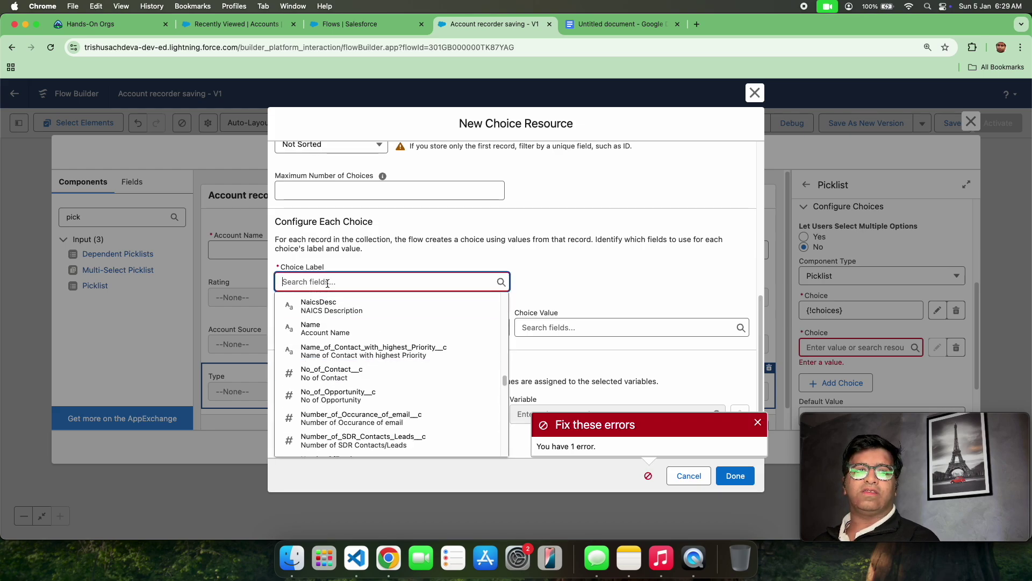
{"action": "left_click", "coordinate": [342, 326]}
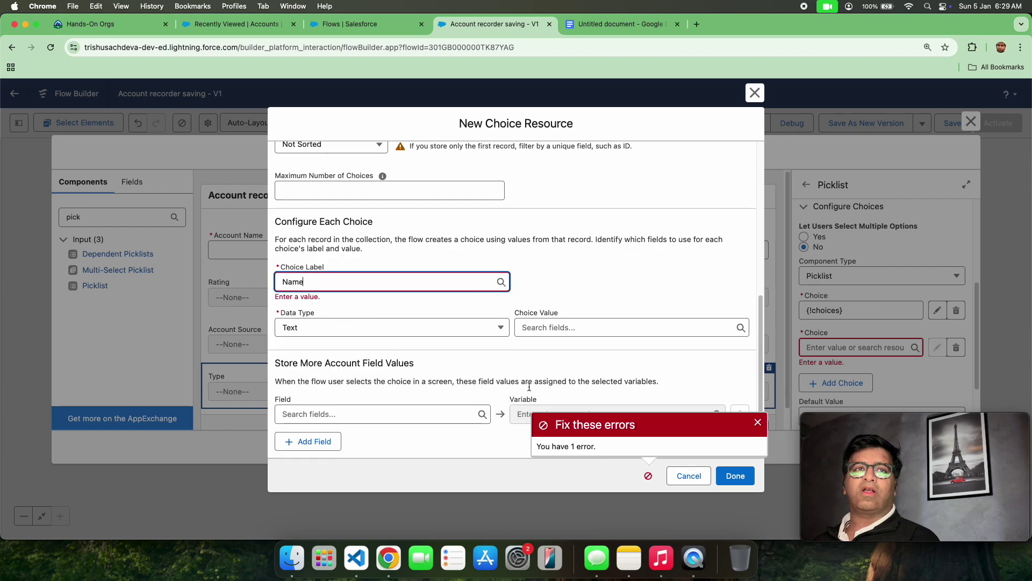
{"action": "left_click", "coordinate": [740, 480]}
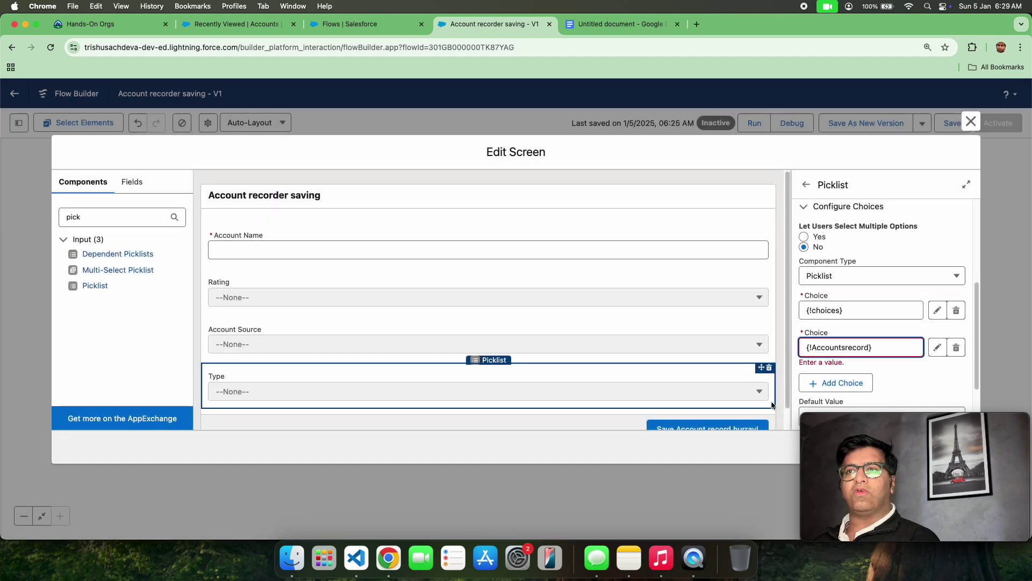
{"action": "scroll", "coordinate": [913, 388], "scroll_direction": "down", "scroll_amount": 3}
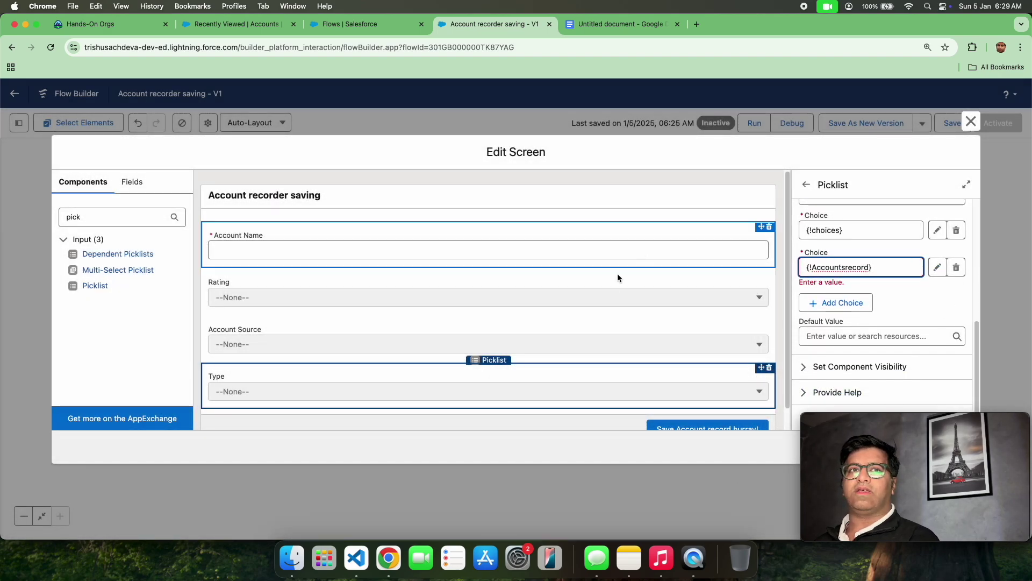
{"action": "left_click", "coordinate": [884, 307]}
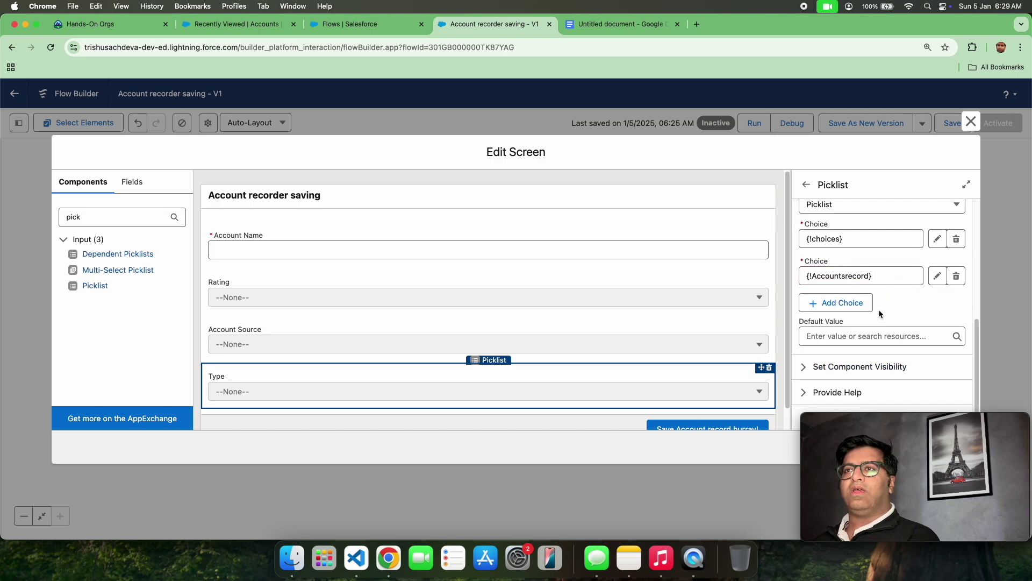
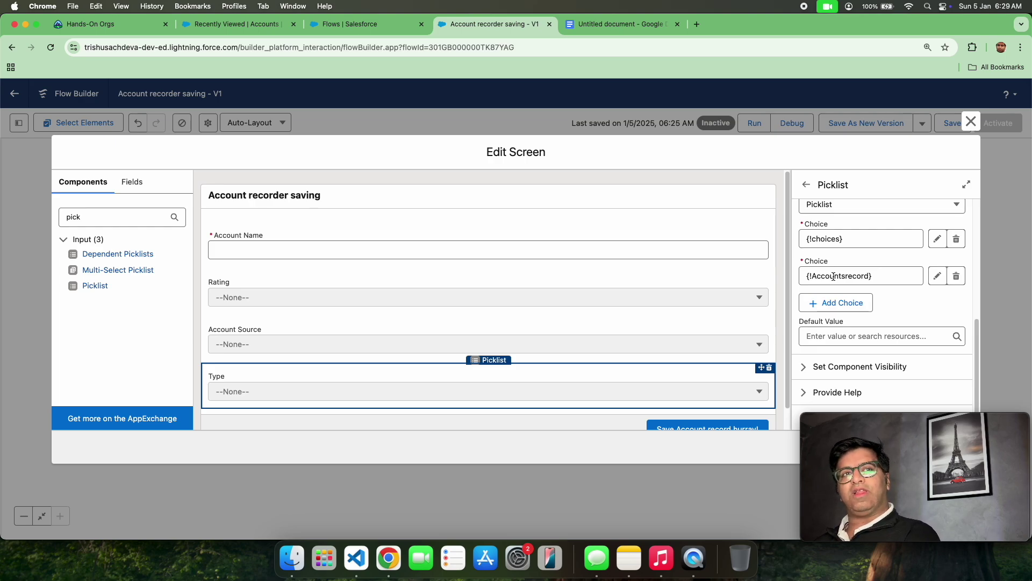
Switch to the Google Docs field list and remove the completed Type entry
{"action": "left_click", "coordinate": [616, 24]}
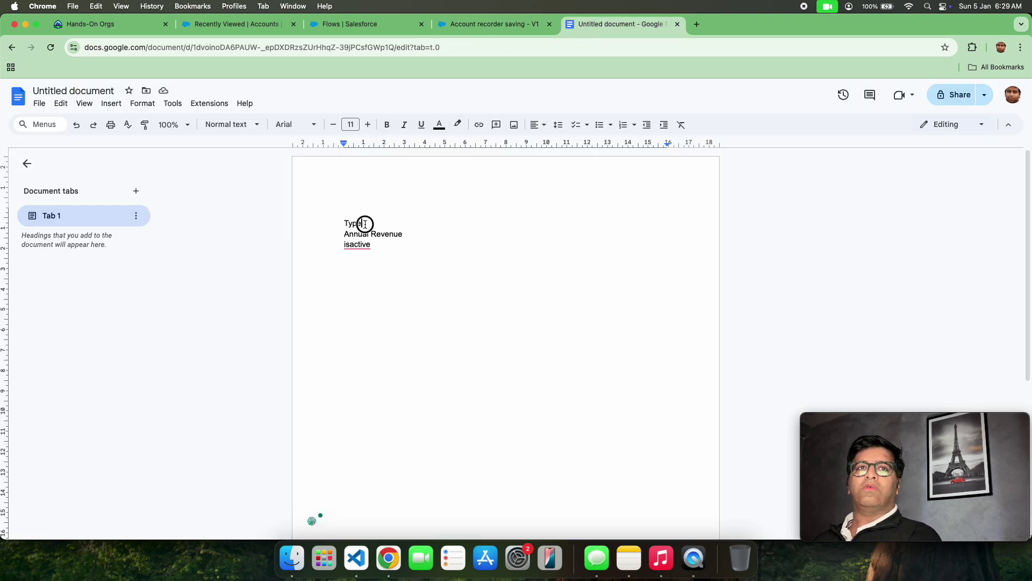
{"action": "left_click_drag", "start_coordinate": [365, 224], "coordinate": [328, 221]}
{"action": "key", "text": "super+x"}
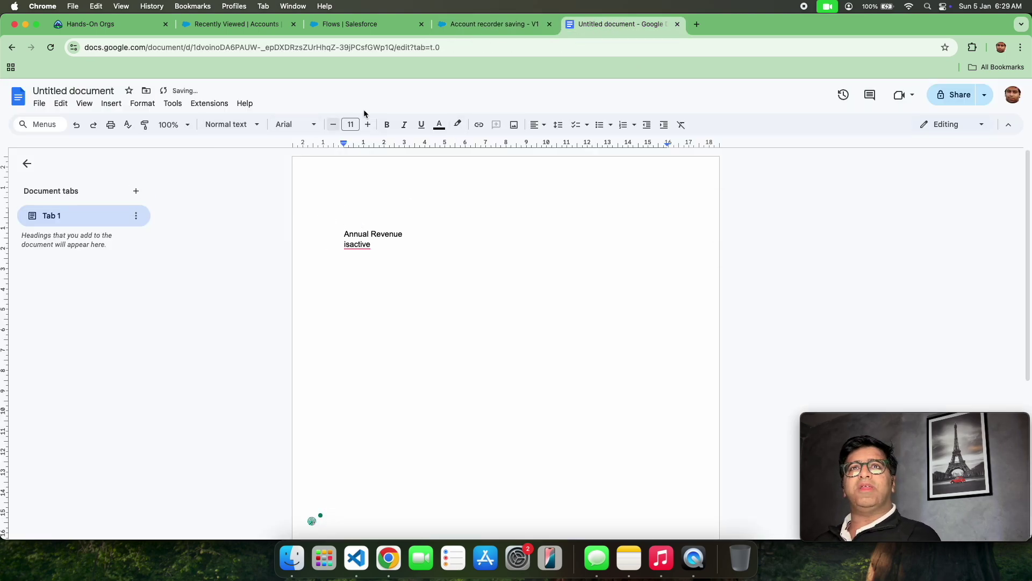
Return to the flow's screen editor, find the Number component and add it below the Type picklist
{"action": "left_click", "coordinate": [458, 23]}
{"action": "left_click", "coordinate": [101, 220]}
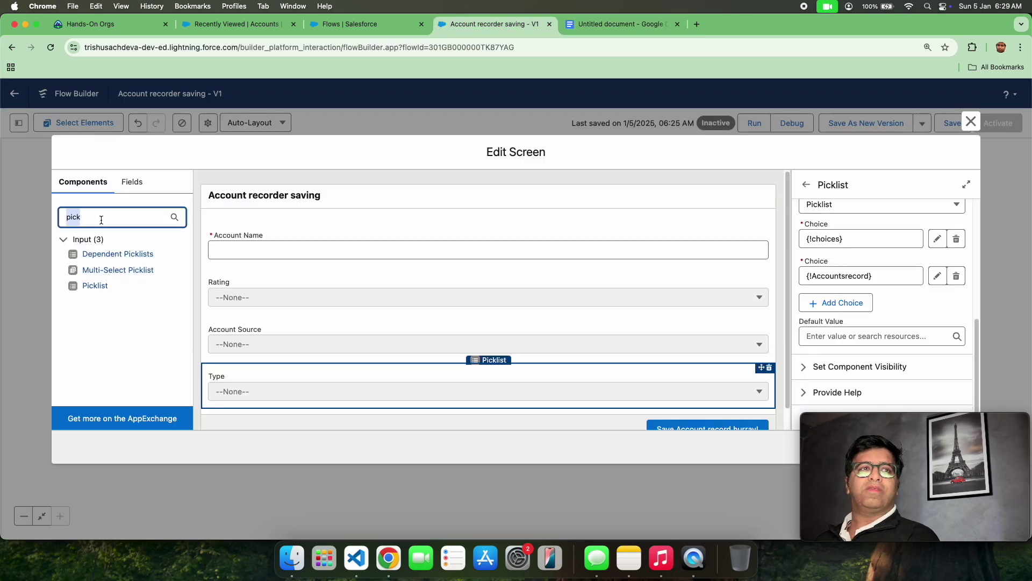
{"action": "key", "text": "BackSpace"}
{"action": "type", "text": "numn"}
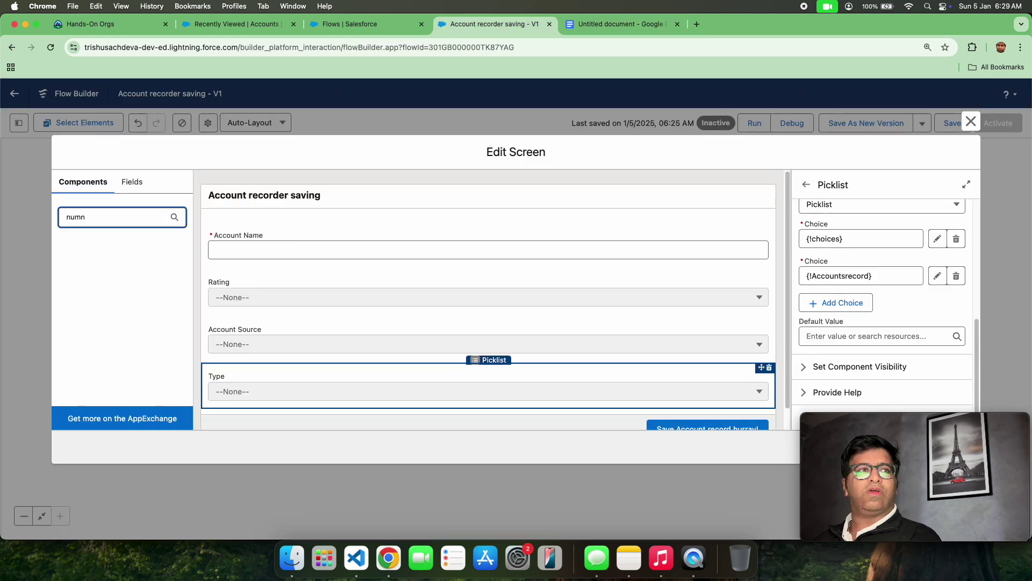
{"action": "key", "text": "BackSpace"}
{"action": "left_click_drag", "start_coordinate": [94, 254], "coordinate": [310, 403]}
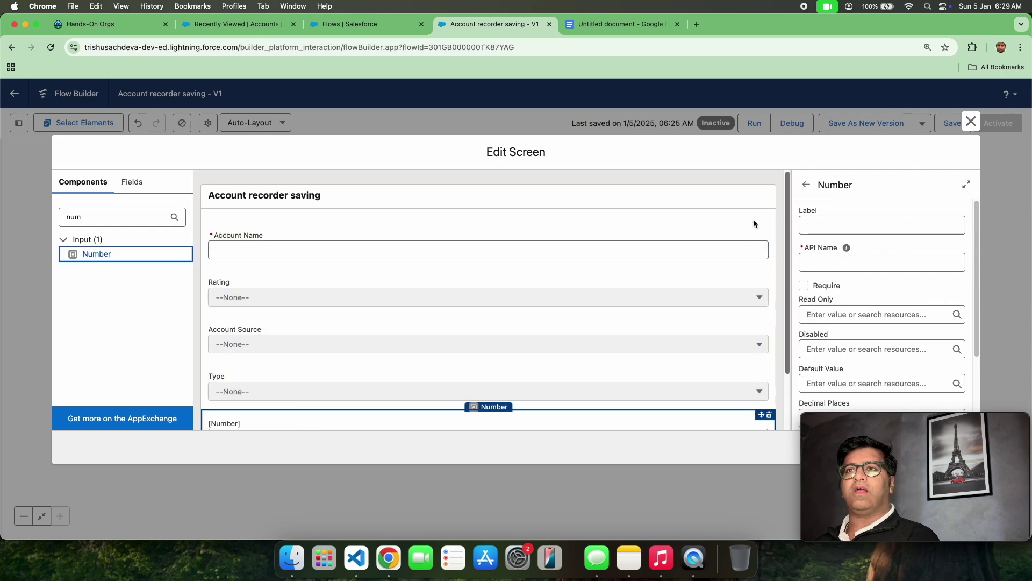
Label the new number component Account Number
{"action": "left_click", "coordinate": [841, 221]}
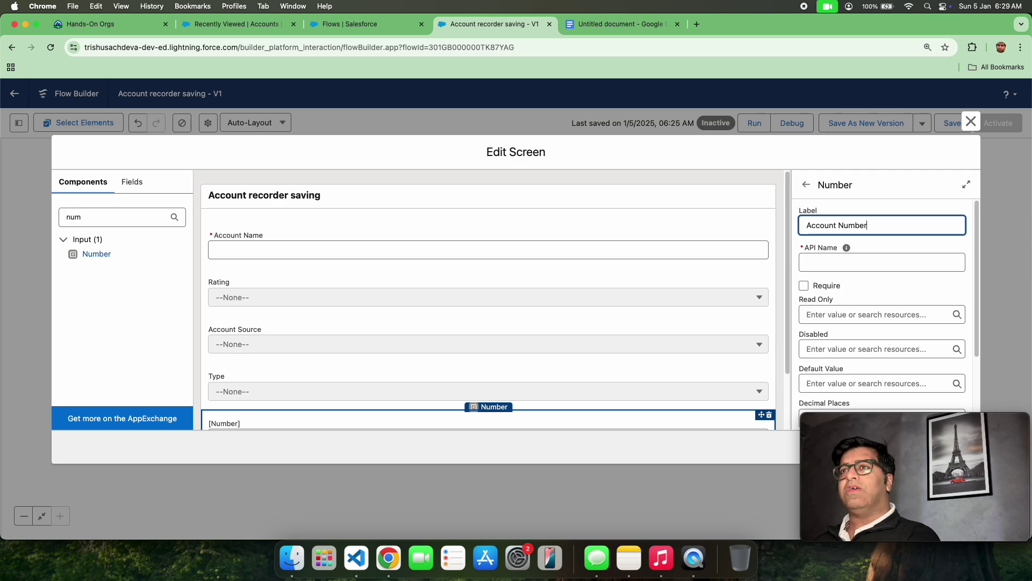
{"action": "type", "text": "Account Number"}
{"action": "left_click", "coordinate": [905, 198]}
{"action": "scroll", "coordinate": [884, 285], "scroll_direction": "down", "scroll_amount": 3}
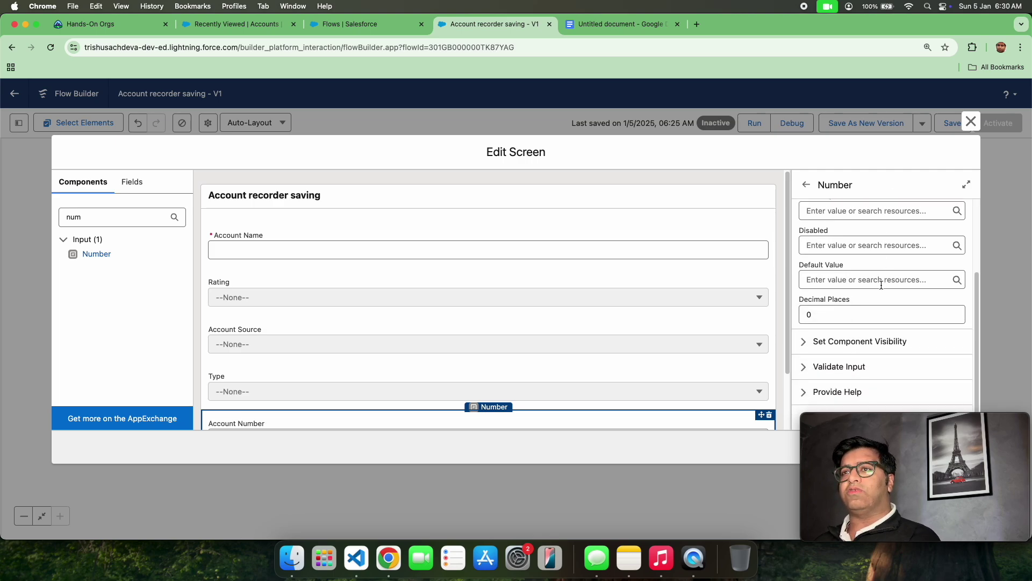
{"action": "scroll", "coordinate": [553, 336], "scroll_direction": "down", "scroll_amount": 3}
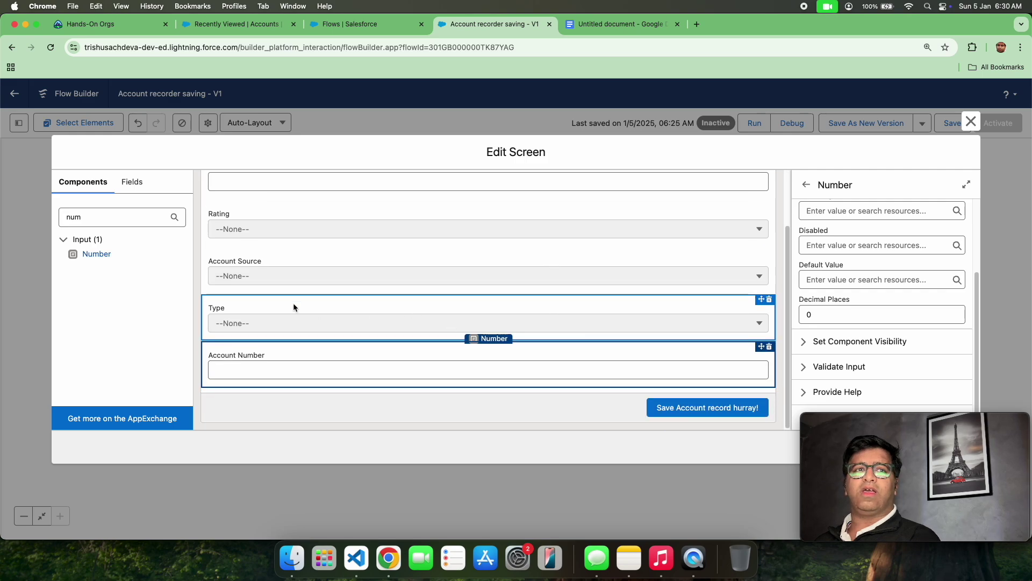
Find the Checkbox component and add it to the screen below the Account Number field
{"action": "left_click", "coordinate": [115, 214]}
{"action": "key", "text": "BackSpace"}
{"action": "type", "text": "chec"}
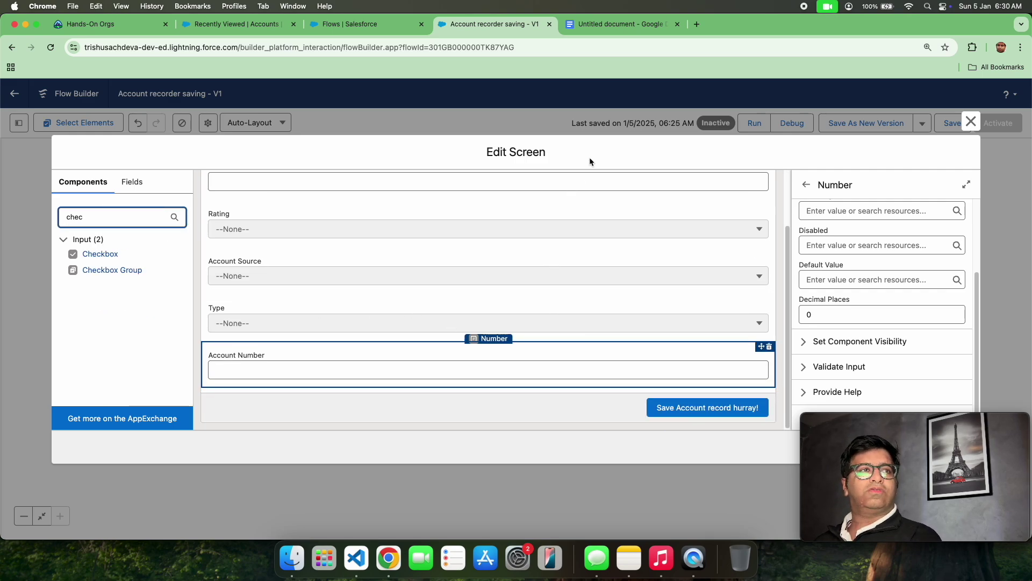
{"action": "left_click_drag", "start_coordinate": [96, 254], "coordinate": [302, 379]}
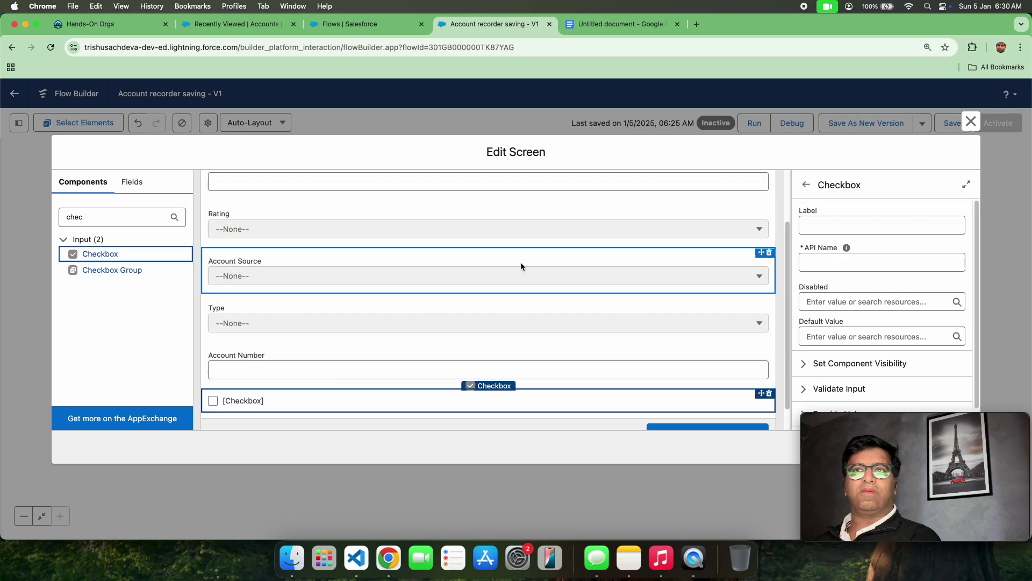
Label the new checkbox isActive, with the matching API name isActive
{"action": "left_click", "coordinate": [832, 223]}
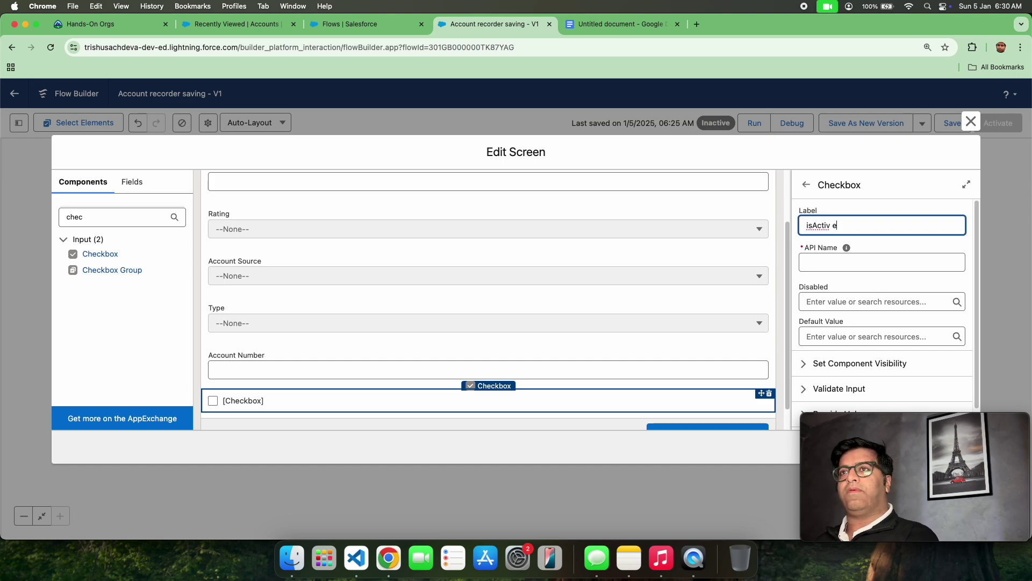
{"action": "left_click", "coordinate": [878, 207]}
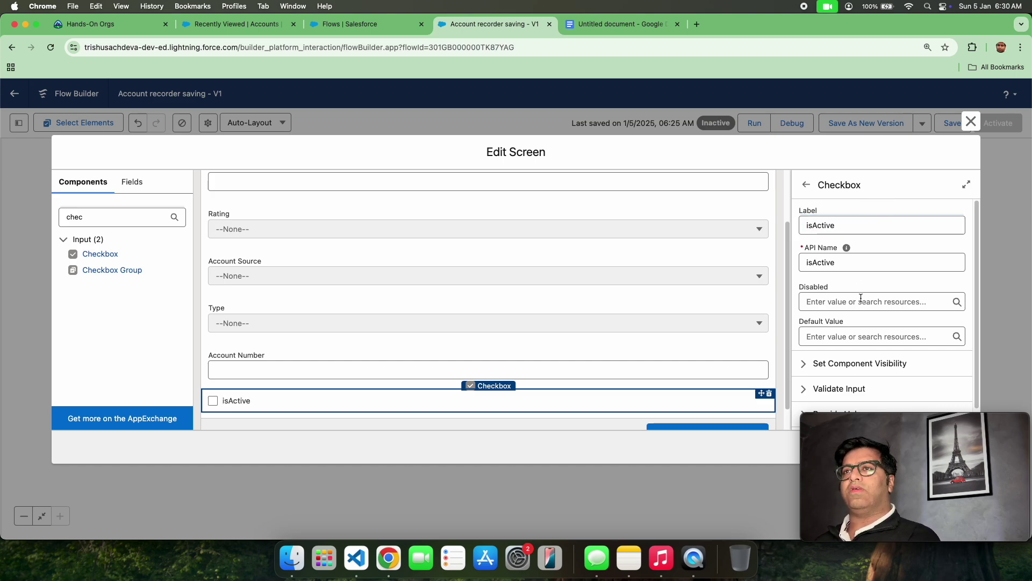
{"action": "scroll", "coordinate": [882, 301], "scroll_direction": "down", "scroll_amount": 1}
{"action": "left_click", "coordinate": [538, 425]}
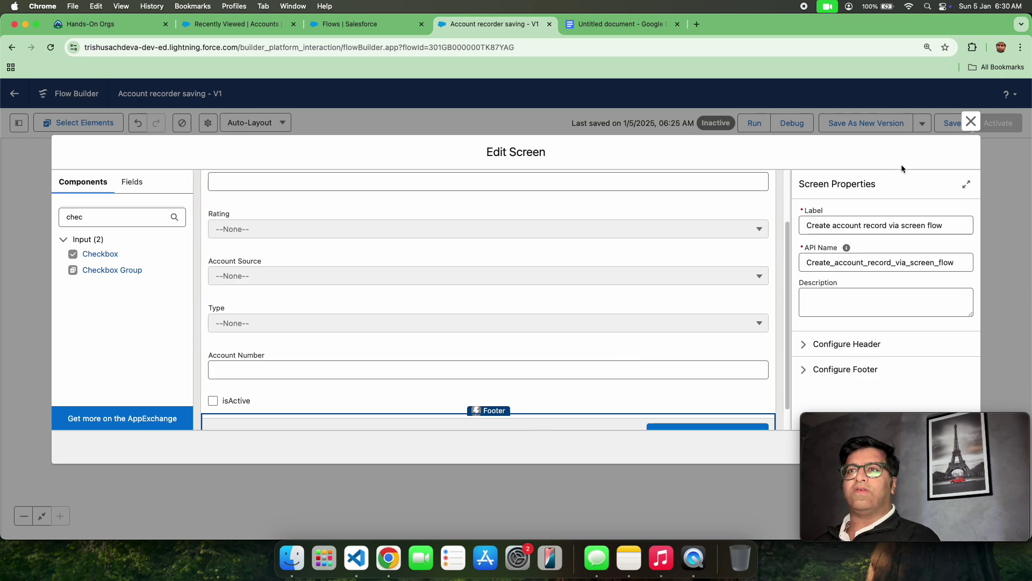
Close the screen editor, save the flow and launch it in debug mode
{"action": "left_click", "coordinate": [972, 124]}
{"action": "left_click", "coordinate": [948, 124]}
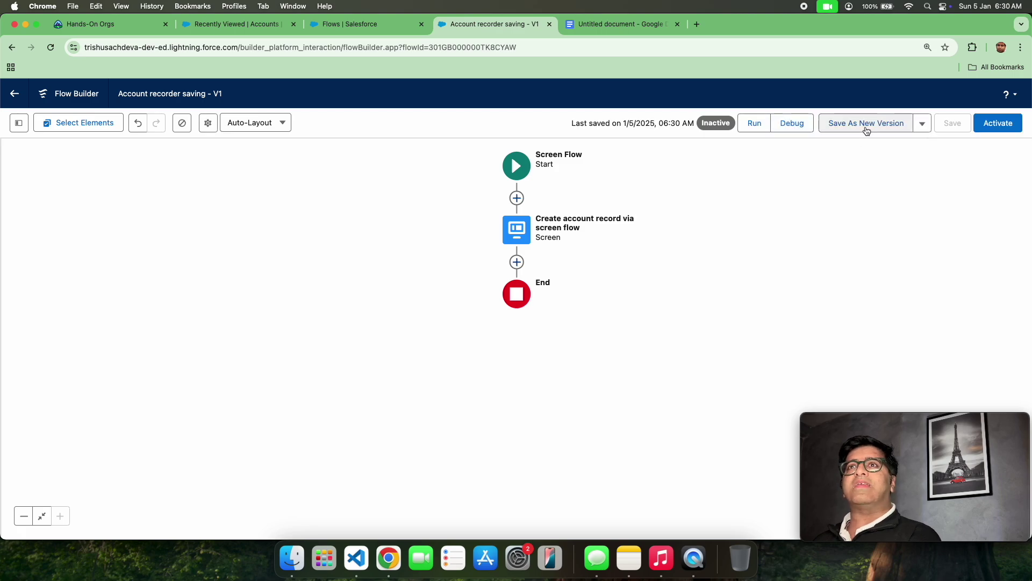
{"action": "left_click", "coordinate": [795, 124]}
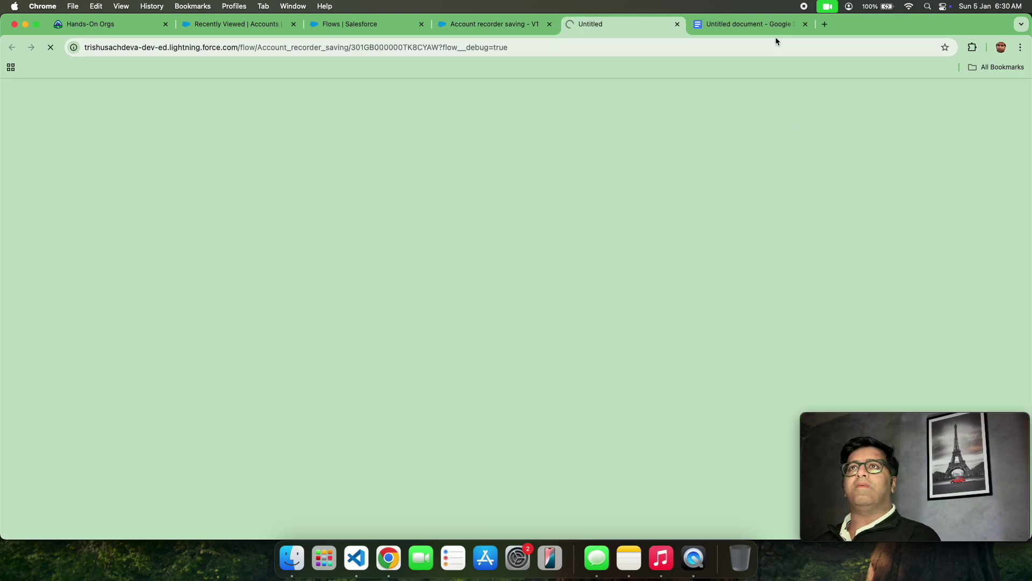
Switch to the Google Docs notes document, delete all its text and close the document
{"action": "left_click", "coordinate": [743, 29]}
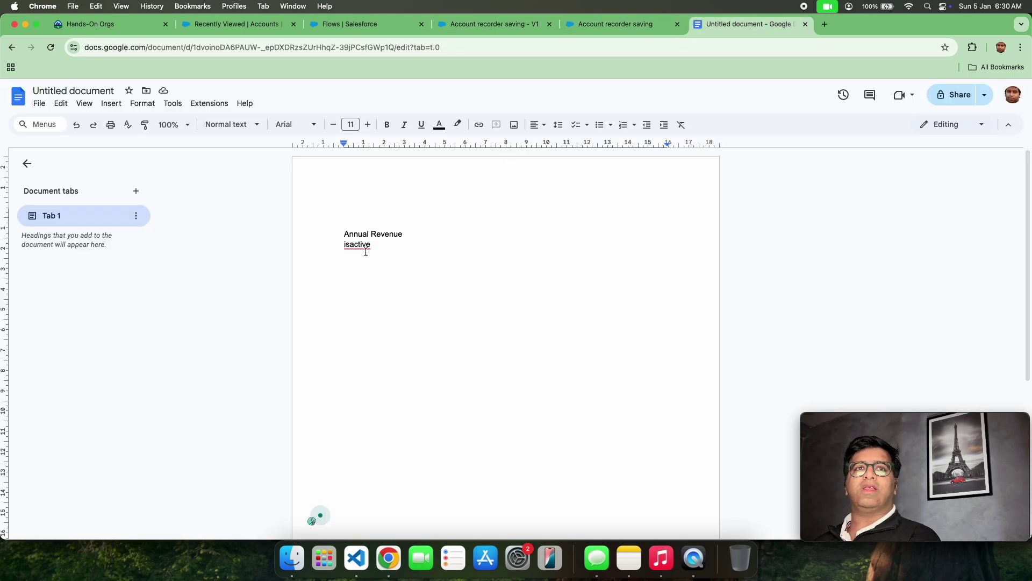
{"action": "key", "text": "super+a"}
{"action": "key", "text": "BackSpace"}
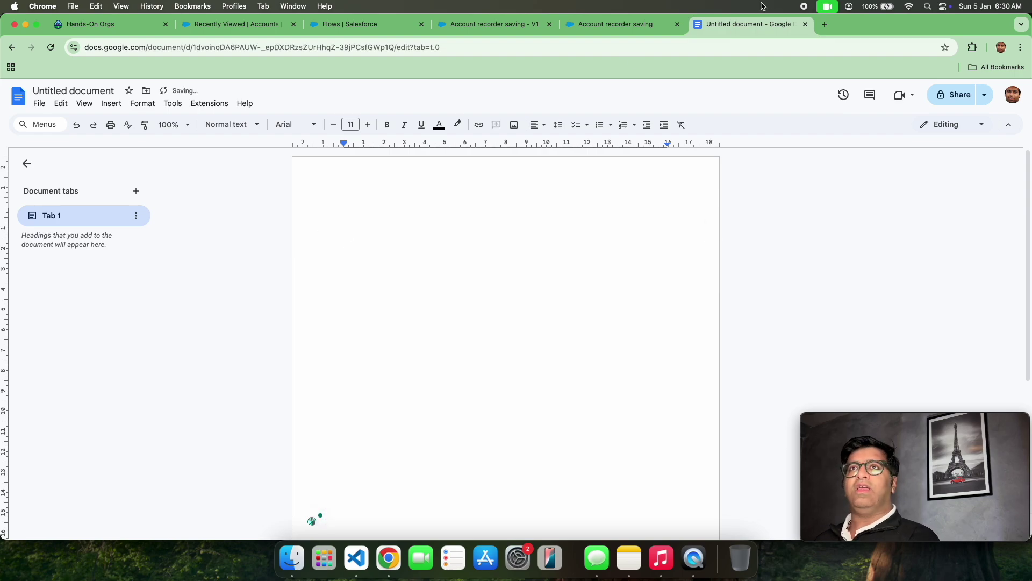
{"action": "left_click", "coordinate": [805, 24]}
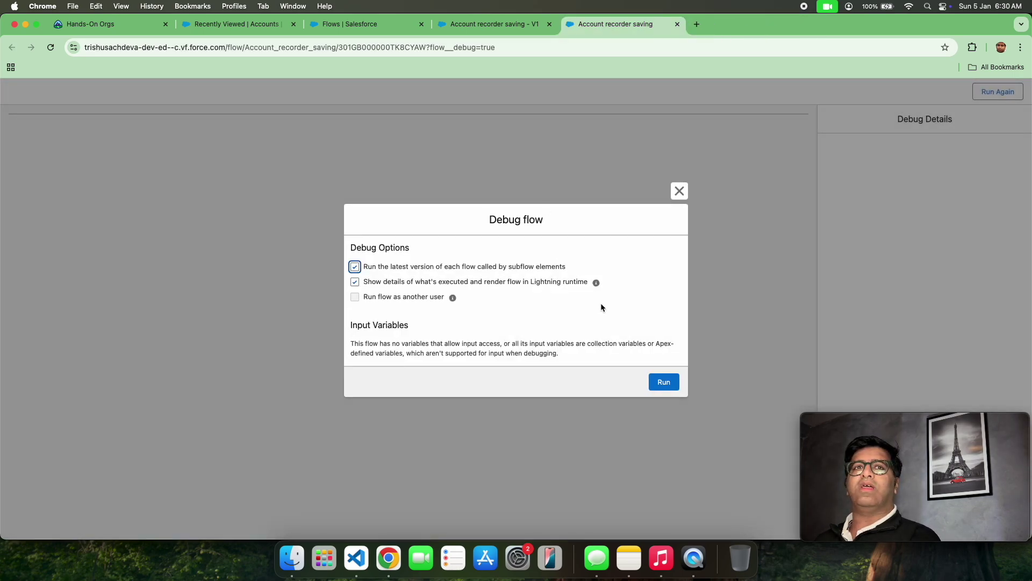
Run the flow with the default debug options, check the rendered screen's fields and return to Flow Builder
{"action": "left_click", "coordinate": [664, 384]}
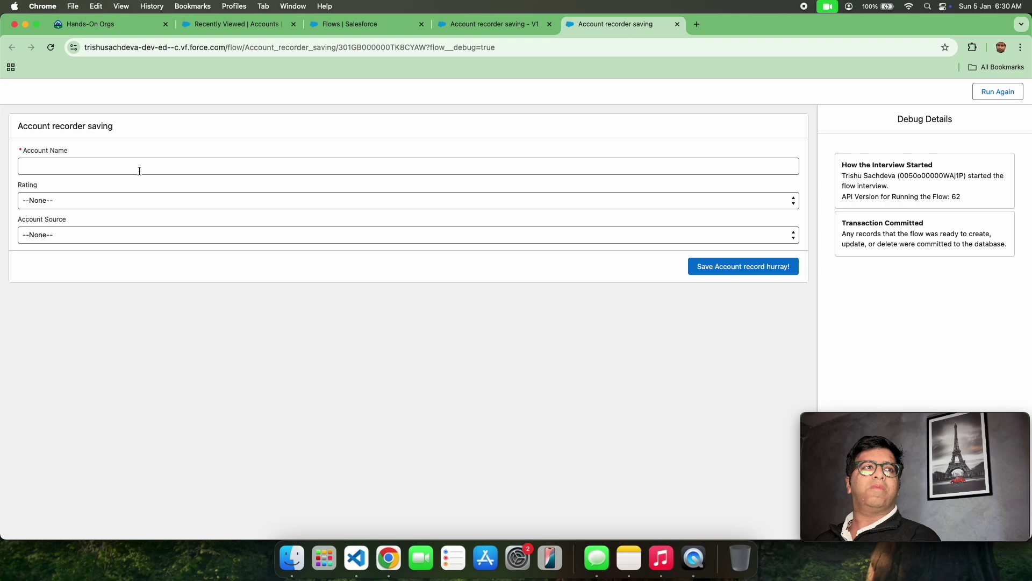
{"action": "left_click", "coordinate": [169, 47]}
{"action": "left_click", "coordinate": [486, 24]}
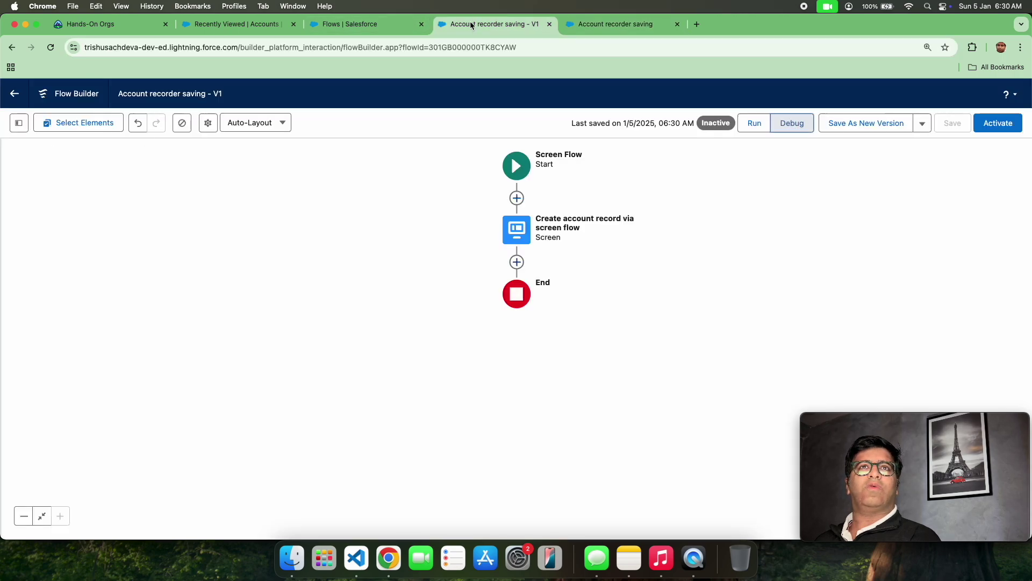
Open the account creation screen for editing, find the Picklist component and add it below the Account Source field
{"action": "double_click", "coordinate": [530, 240]}
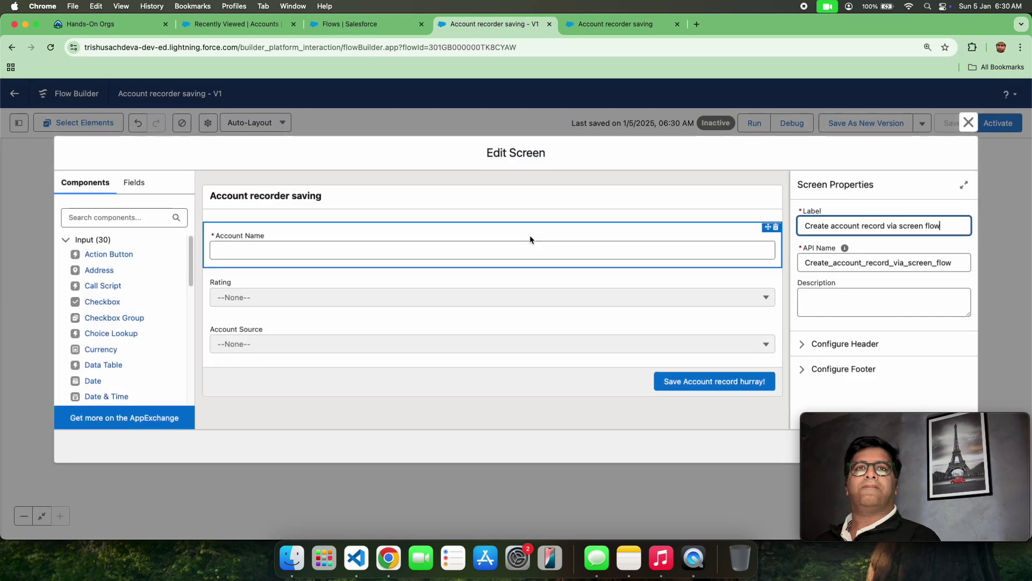
{"action": "left_click", "coordinate": [269, 344]}
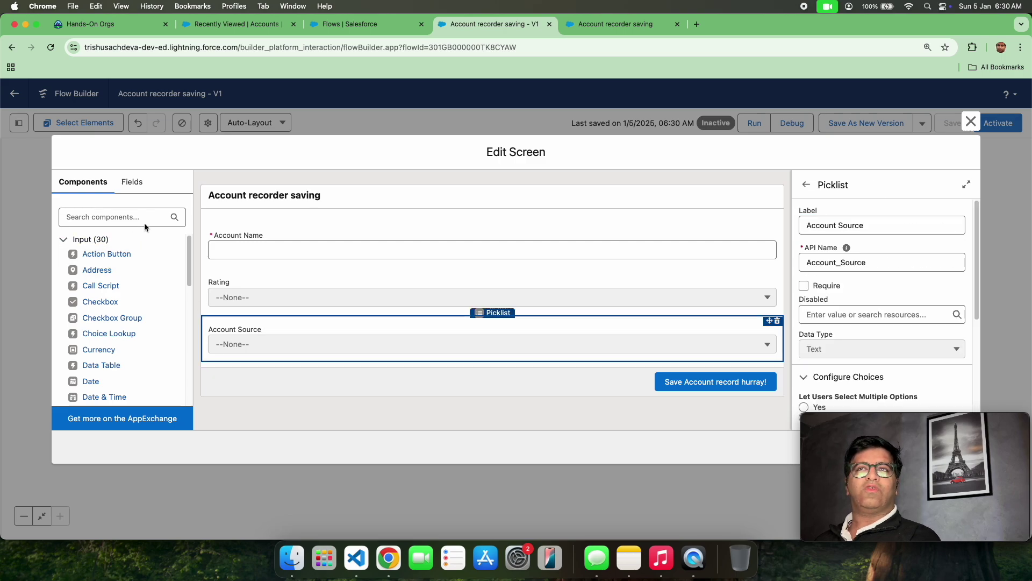
{"action": "left_click", "coordinate": [128, 217]}
{"action": "type", "text": "ty"}
{"action": "key", "text": "BackSpace"}
{"action": "key", "text": "BackSpace"}
{"action": "type", "text": "pi"}
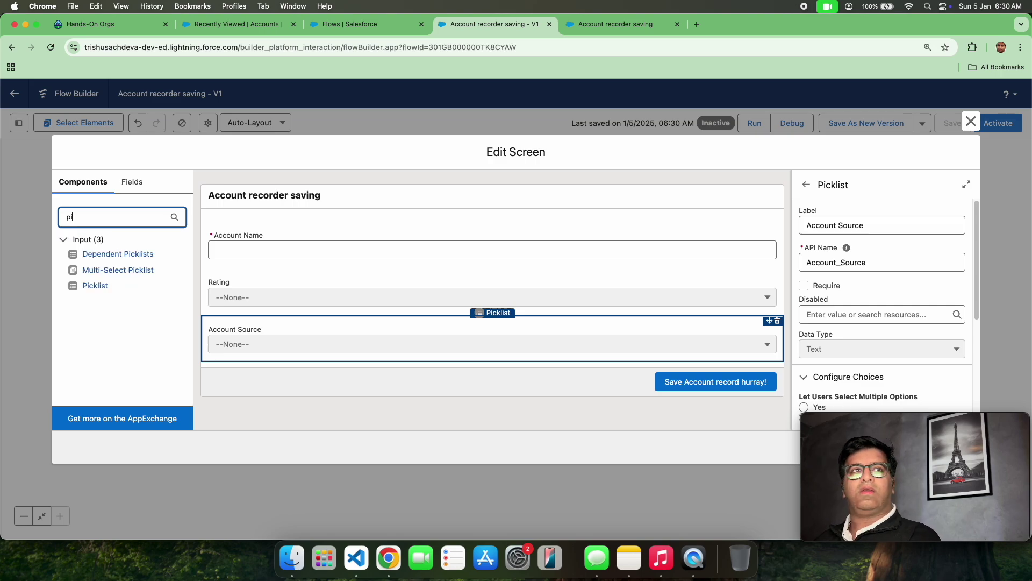
{"action": "type", "text": "c"}
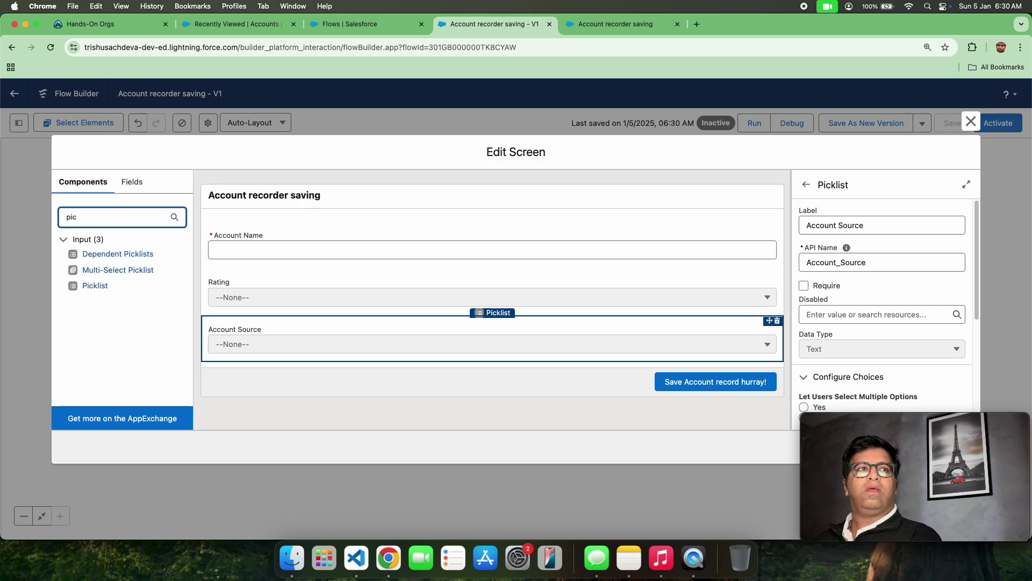
{"action": "left_click", "coordinate": [847, 421]}
{"action": "left_click_drag", "start_coordinate": [846, 420], "coordinate": [576, 438]}
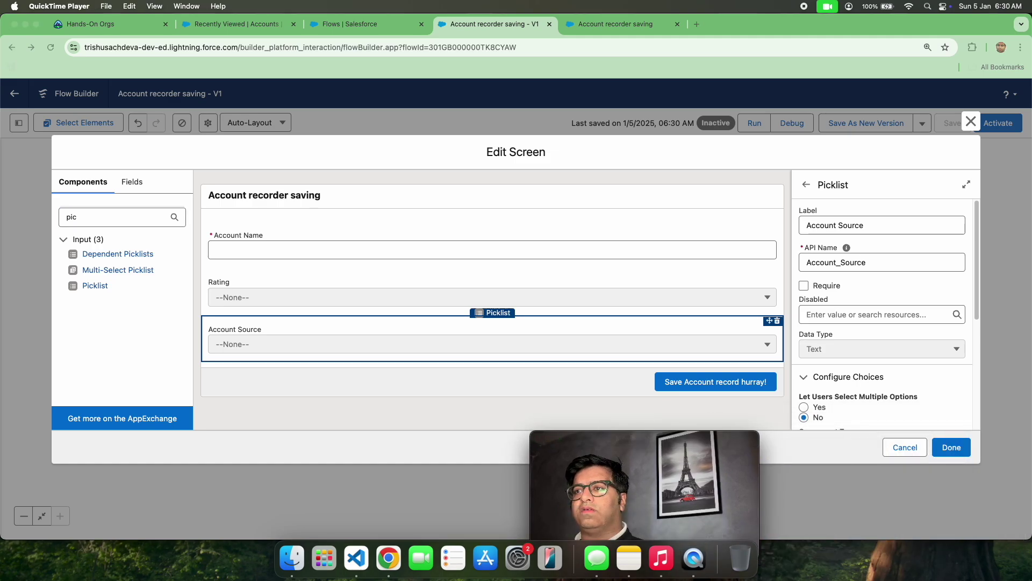
{"action": "left_click_drag", "start_coordinate": [93, 285], "coordinate": [273, 364]}
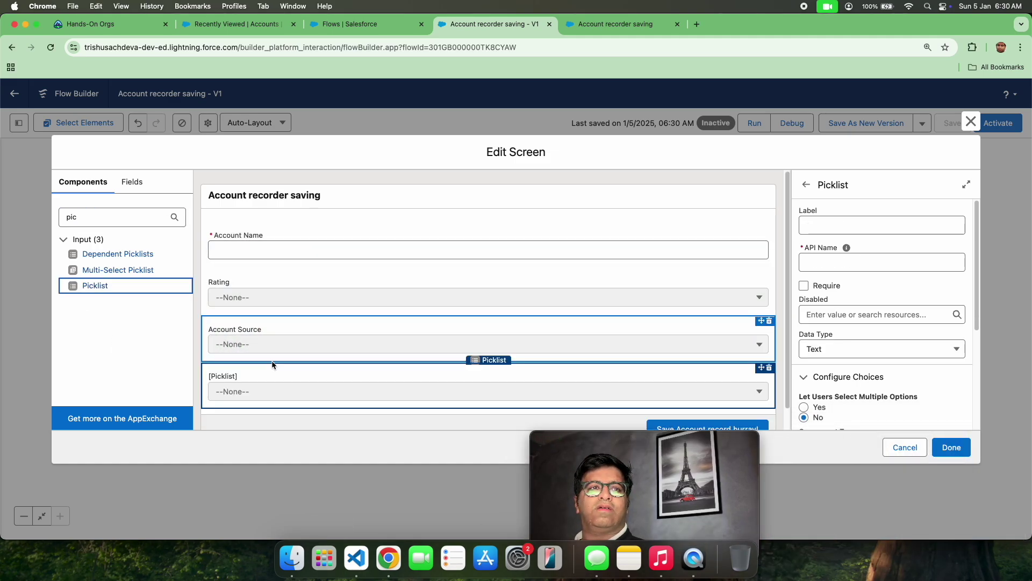
Label the new picklist type, with the matching API name type
{"action": "left_click", "coordinate": [841, 224]}
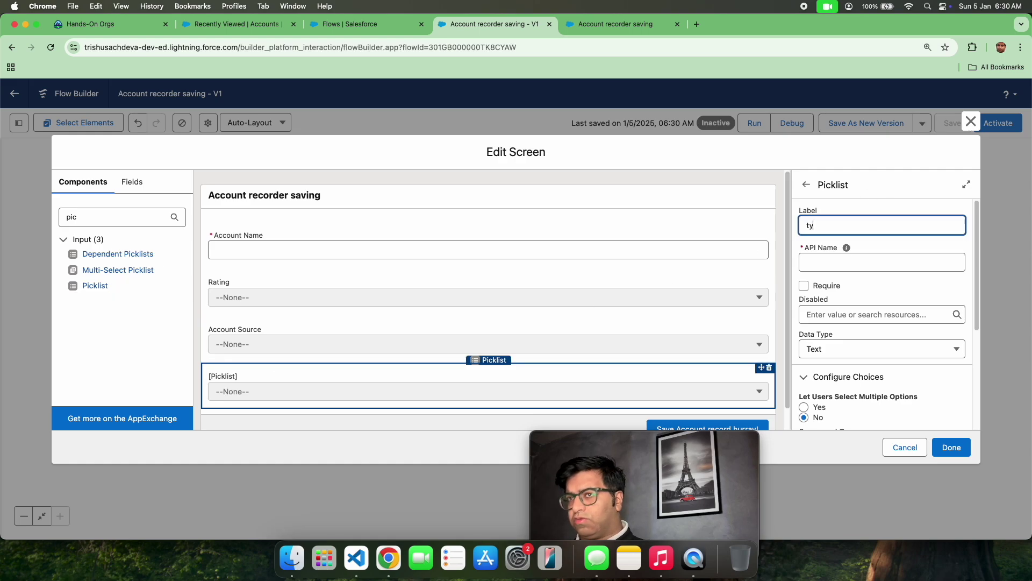
{"action": "left_click", "coordinate": [864, 264]}
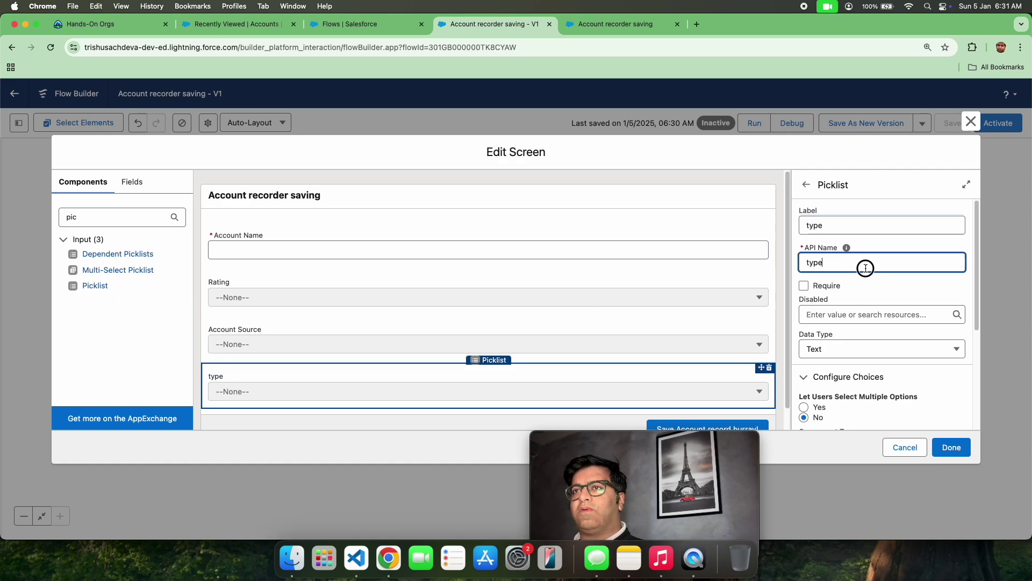
{"action": "left_click", "coordinate": [873, 315]}
{"action": "left_click", "coordinate": [886, 302]}
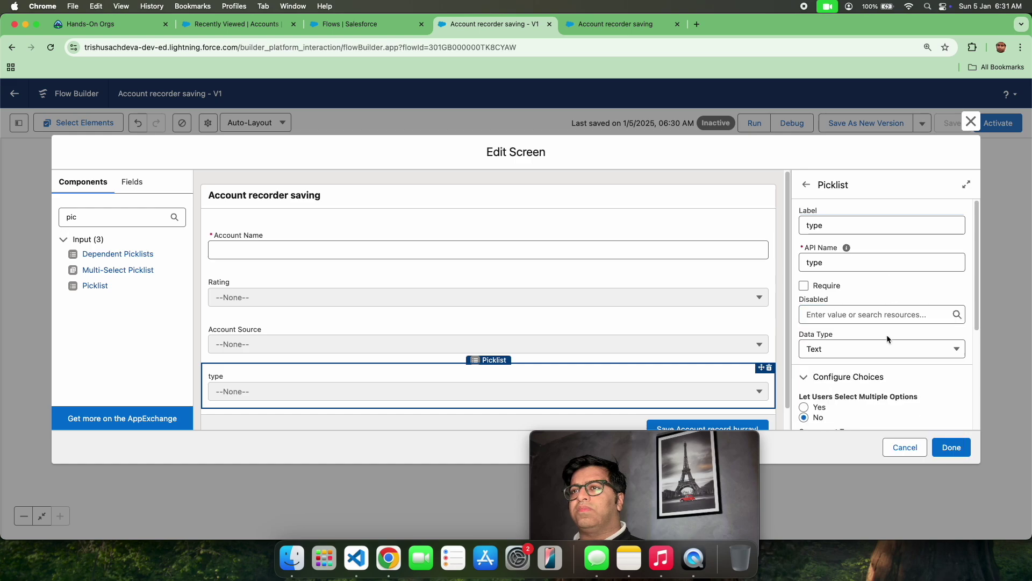
Set the type picklist's choice to the Accountsrecord record choice set
{"action": "scroll", "coordinate": [882, 323], "scroll_direction": "down", "scroll_amount": 4}
{"action": "left_click", "coordinate": [875, 310]}
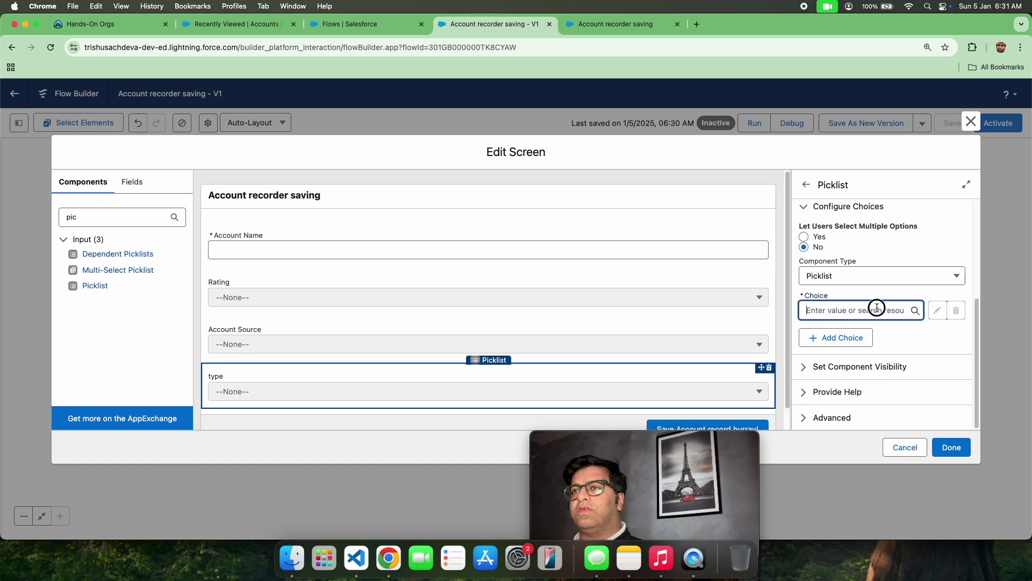
{"action": "scroll", "coordinate": [855, 398], "scroll_direction": "down", "scroll_amount": 1}
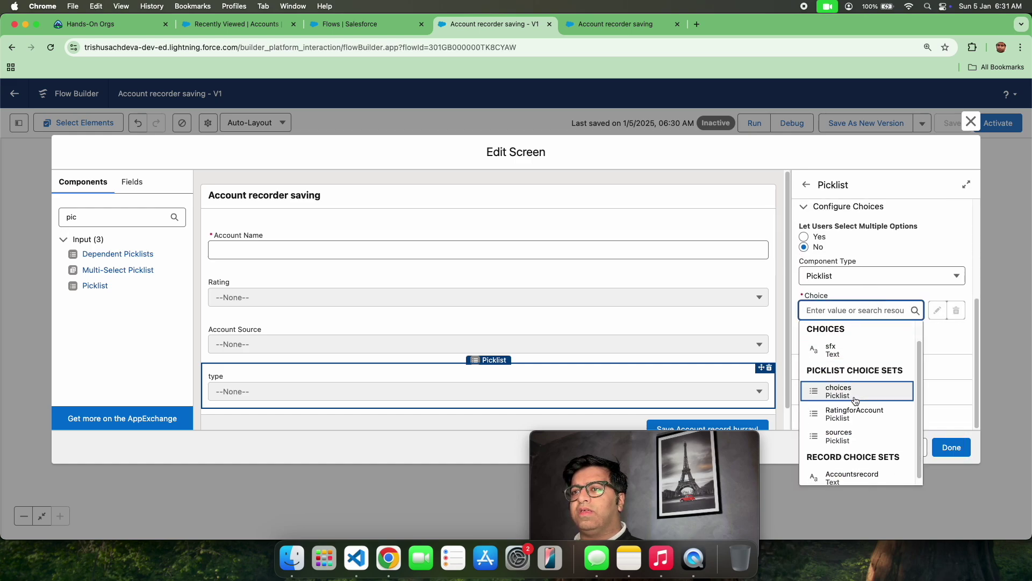
{"action": "left_click", "coordinate": [856, 471]}
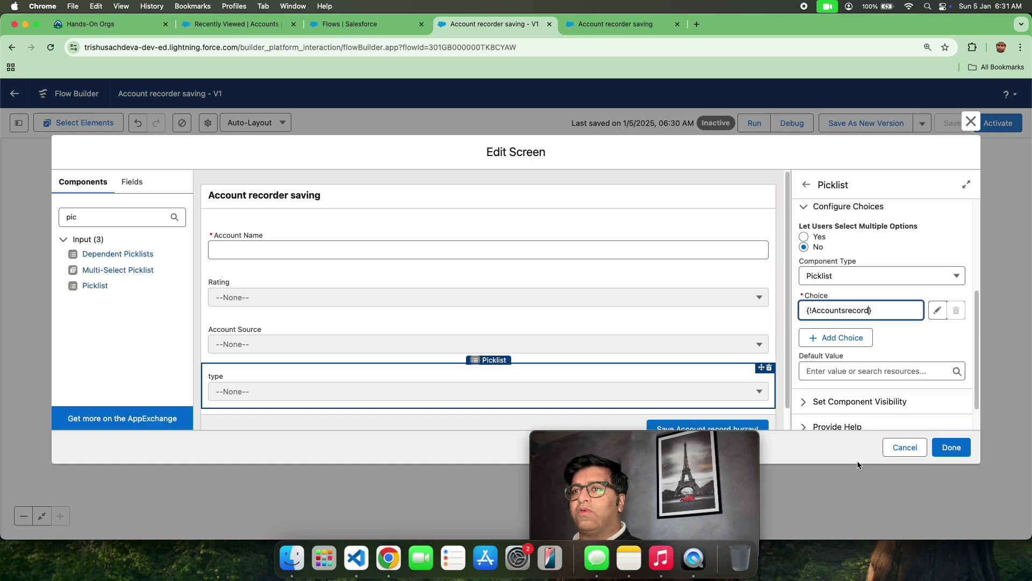
Add the choices picklist choice set as a second choice for the type picklist and finish editing the screen
{"action": "left_click", "coordinate": [855, 339]}
{"action": "left_click", "coordinate": [857, 347]}
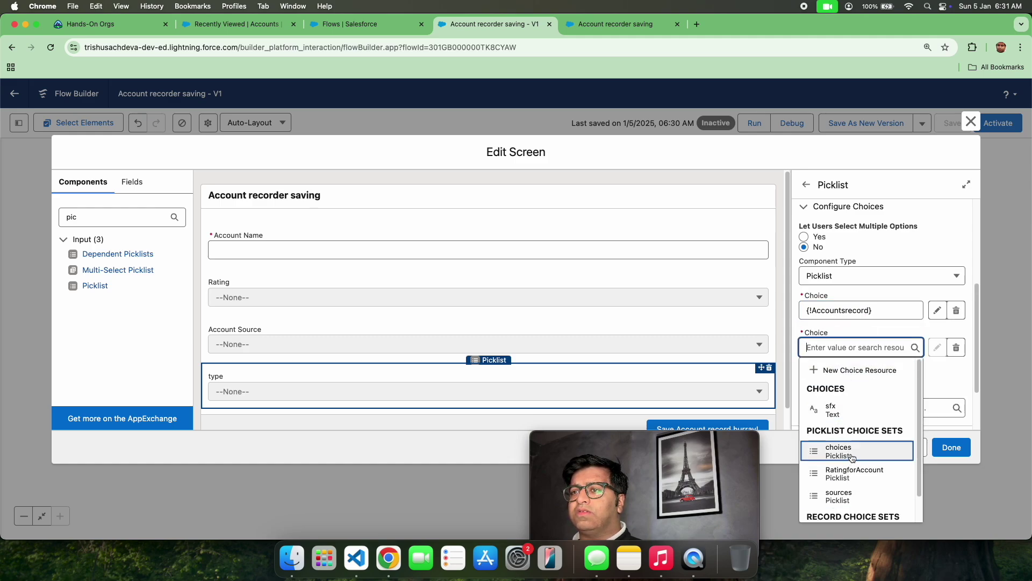
{"action": "left_click", "coordinate": [852, 456]}
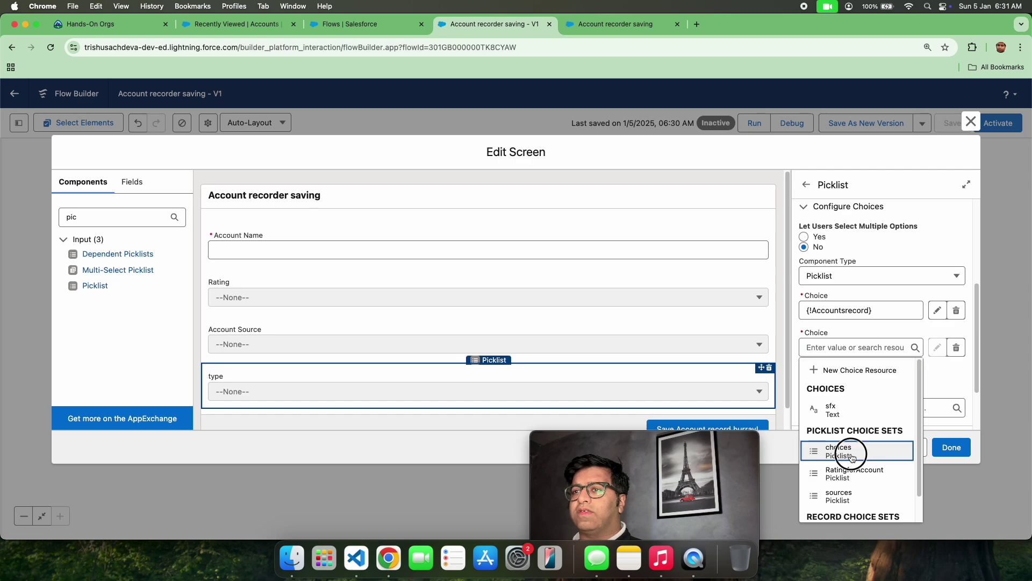
{"action": "left_click", "coordinate": [878, 347]}
{"action": "left_click", "coordinate": [945, 445]}
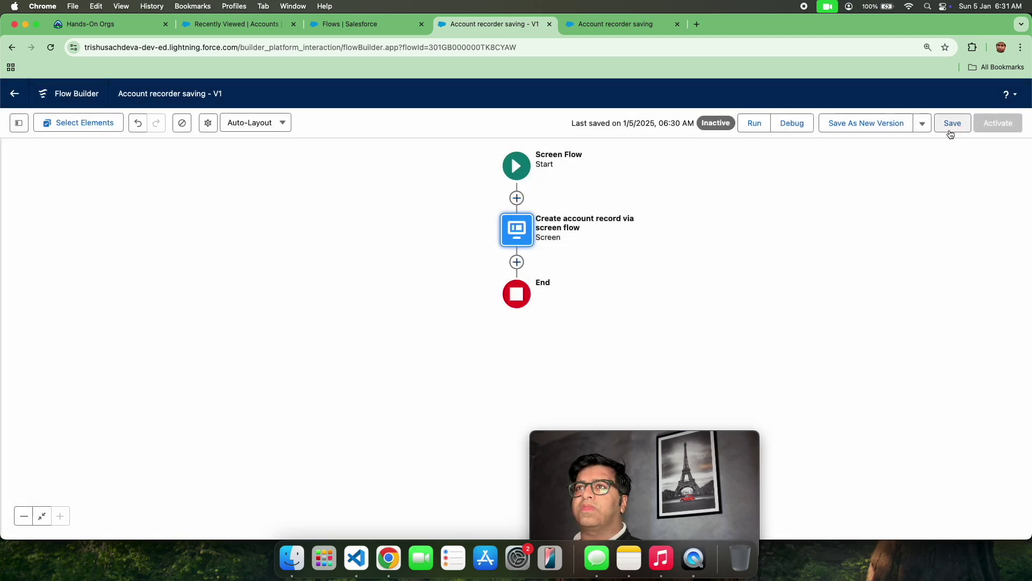
Save the flow as a new version and run it in debug mode with the default options
{"action": "left_click", "coordinate": [874, 125]}
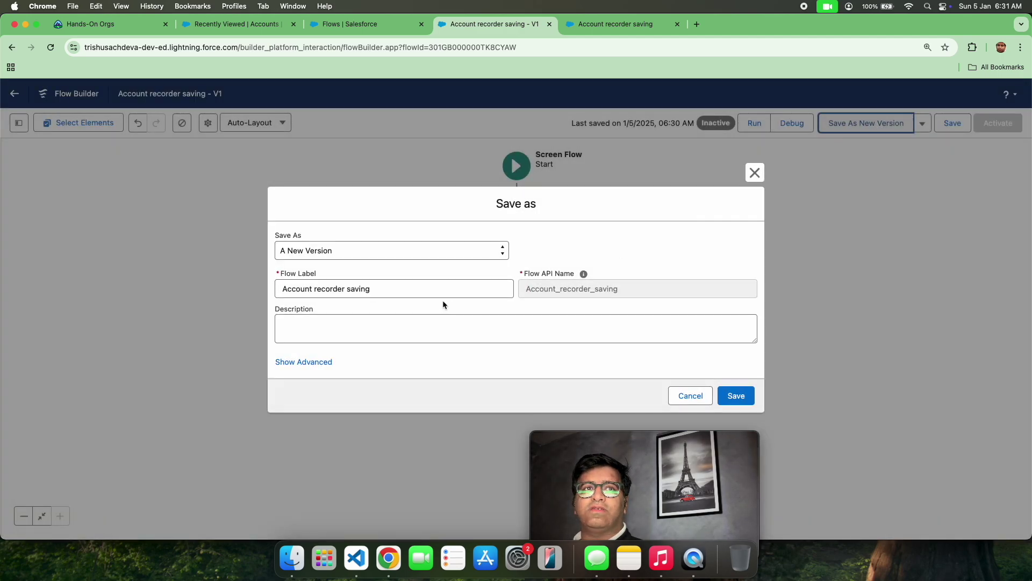
{"action": "left_click", "coordinate": [735, 394]}
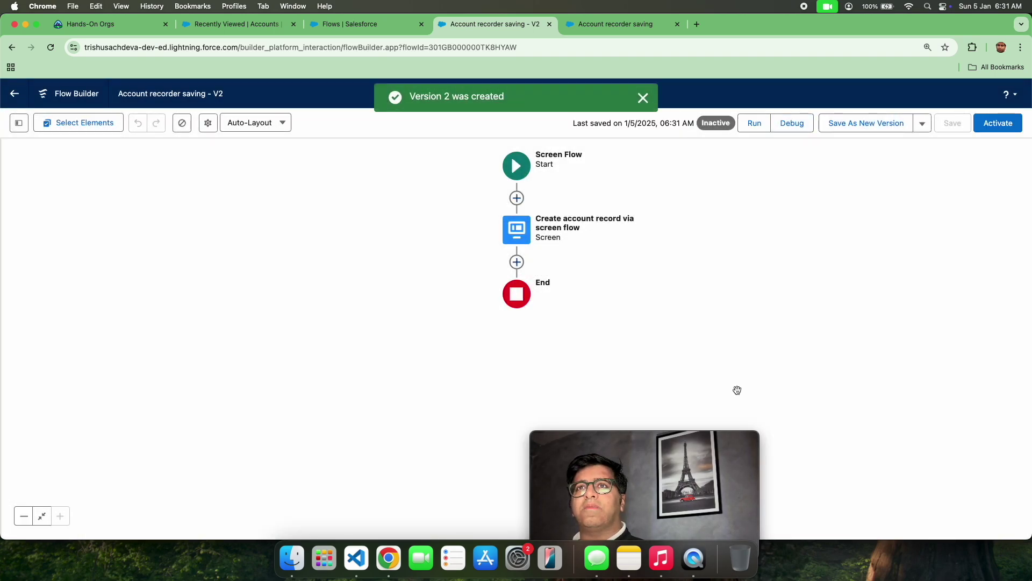
{"action": "left_click", "coordinate": [805, 128]}
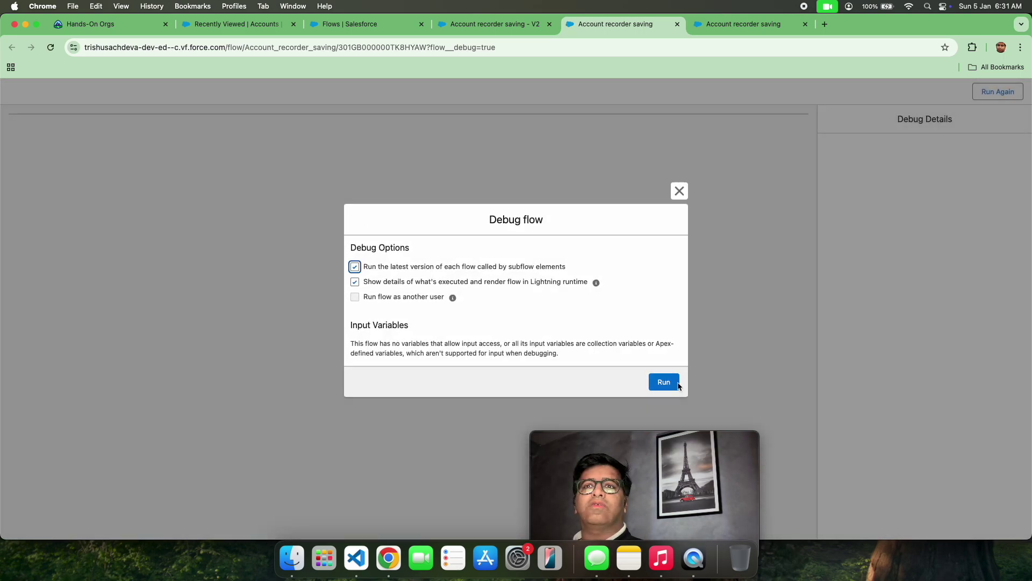
{"action": "left_click", "coordinate": [676, 384]}
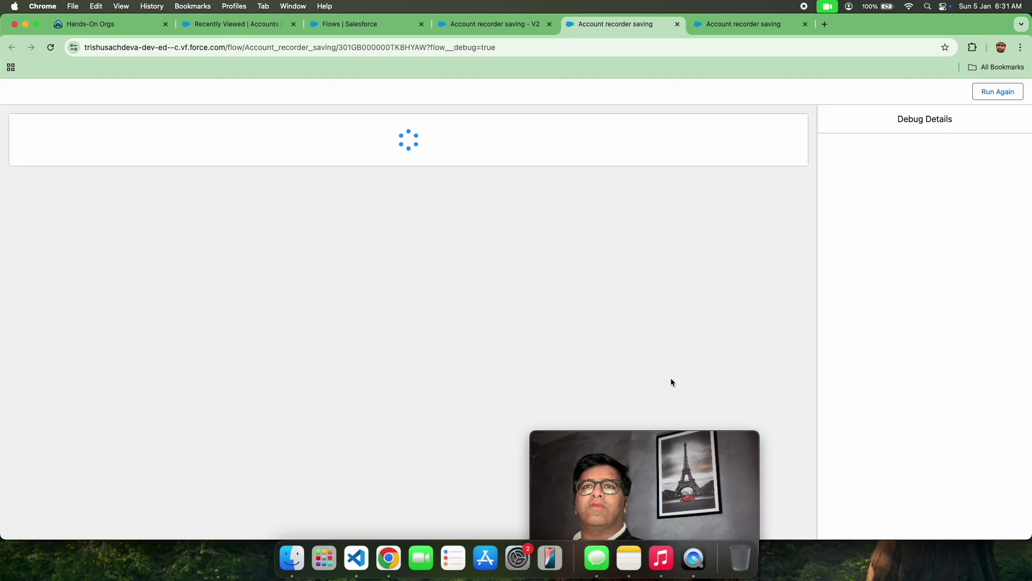
Examine the options offered by the type picklist, from the account records down to the account type values
{"action": "left_click", "coordinate": [51, 269]}
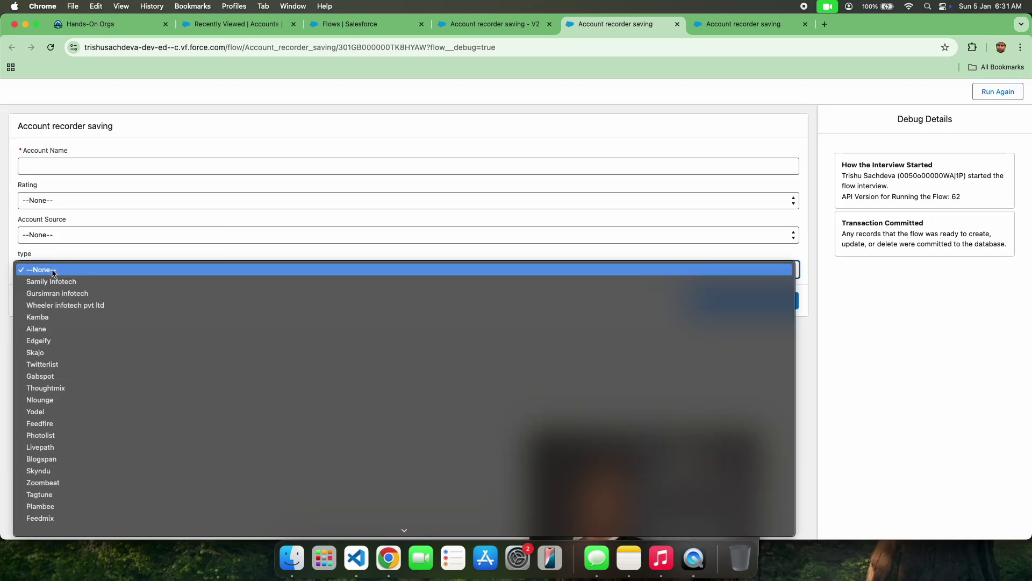
{"action": "scroll", "coordinate": [35, 503], "scroll_direction": "down", "scroll_amount": 20}
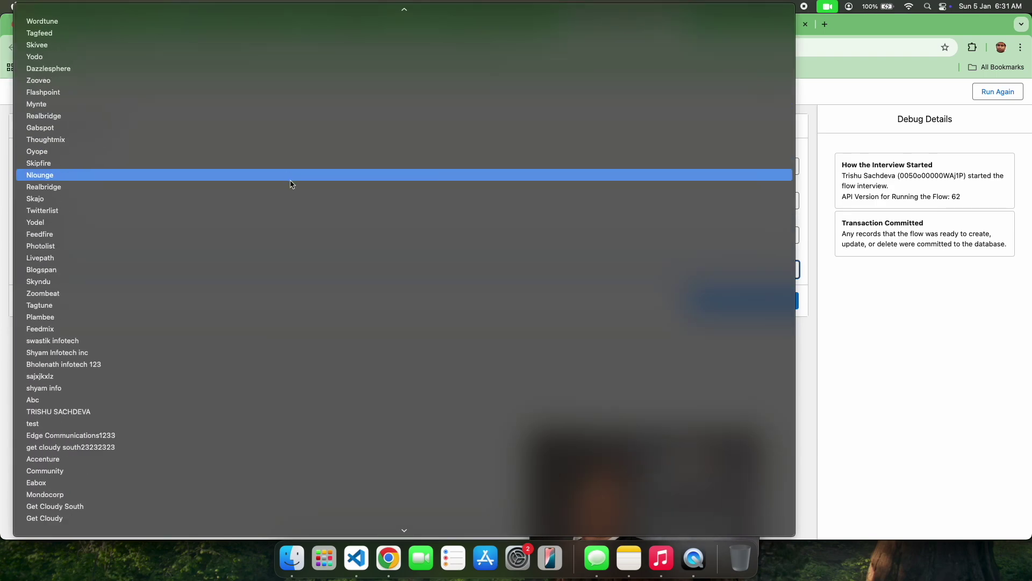
{"action": "scroll", "coordinate": [316, 350], "scroll_direction": "up", "scroll_amount": 15}
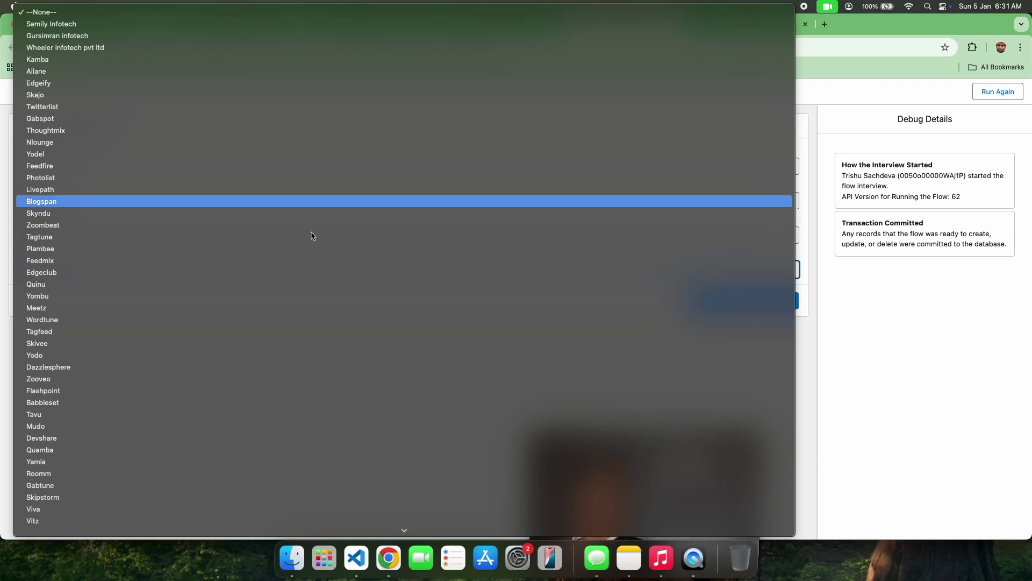
{"action": "scroll", "coordinate": [76, 417], "scroll_direction": "down", "scroll_amount": 6}
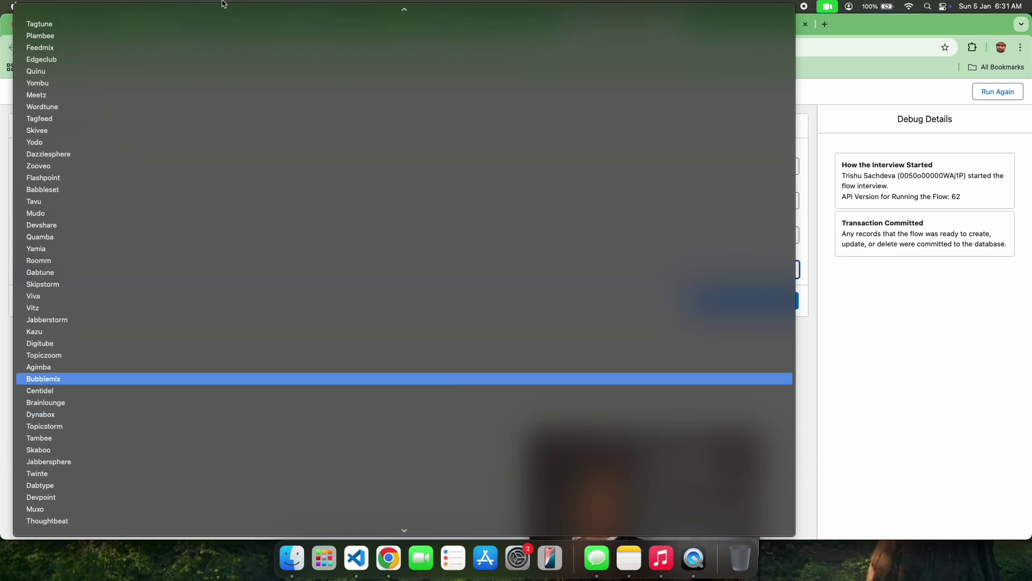
{"action": "scroll", "coordinate": [64, 364], "scroll_direction": "down", "scroll_amount": 5}
{"action": "scroll", "coordinate": [530, 376], "scroll_direction": "down", "scroll_amount": 5}
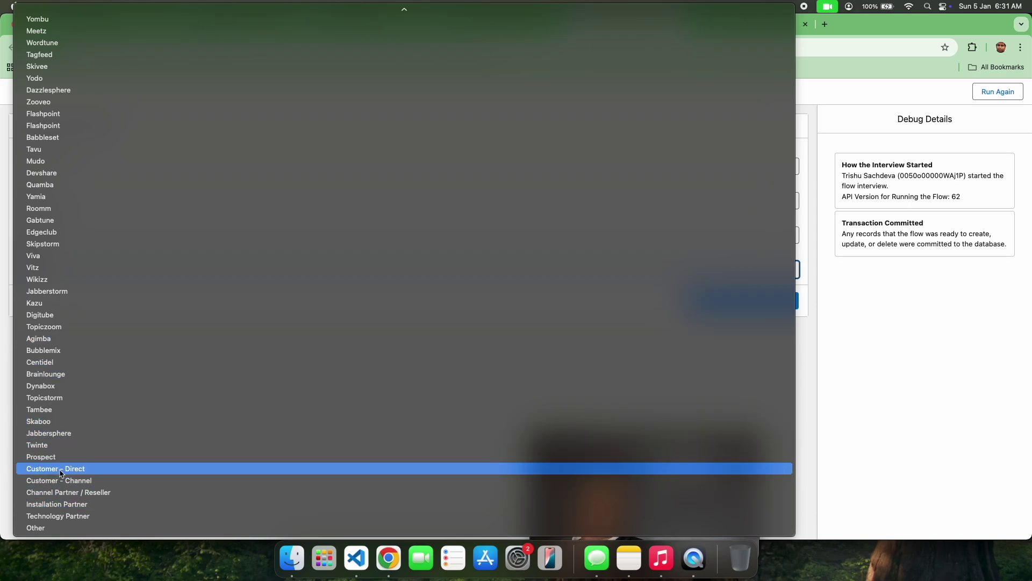
{"action": "left_click", "coordinate": [979, 318]}
Reopen the account creation screen in Flow Builder, find the Number component and add it below the type picklist
{"action": "left_click", "coordinate": [519, 26]}
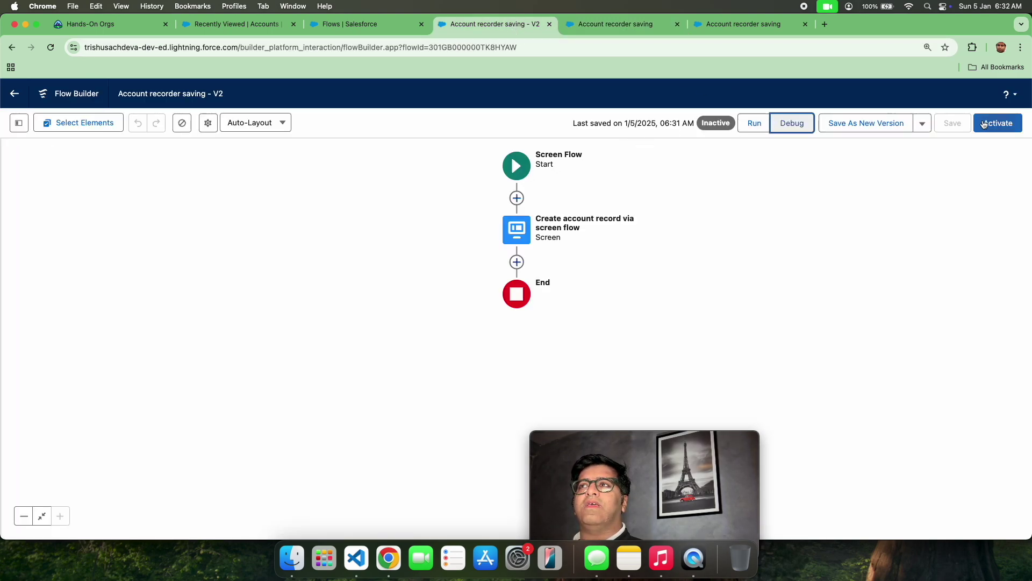
{"action": "double_click", "coordinate": [518, 231]}
{"action": "scroll", "coordinate": [567, 325], "scroll_direction": "down", "scroll_amount": 1}
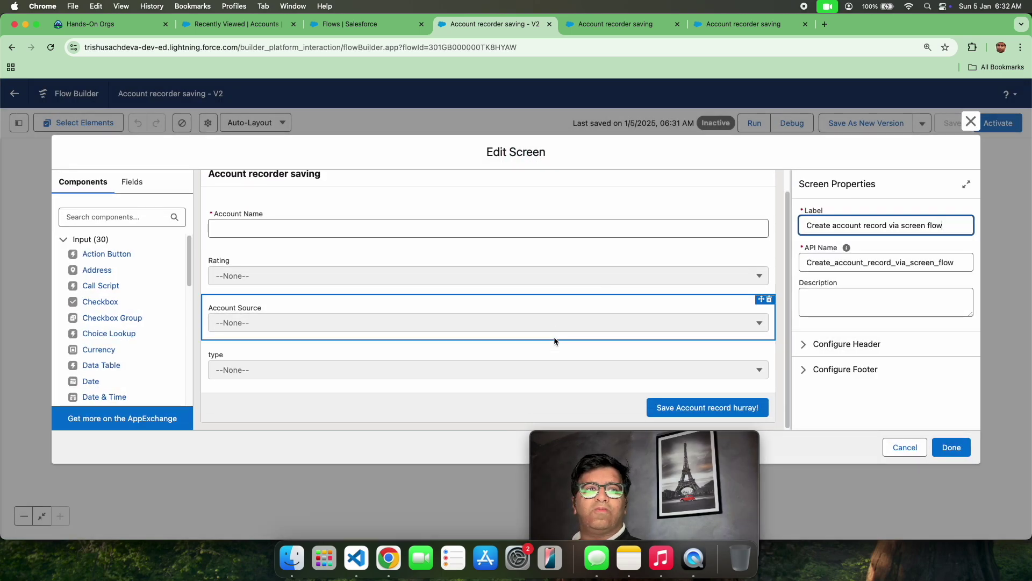
{"action": "left_click", "coordinate": [92, 217]}
{"action": "type", "text": "number"}
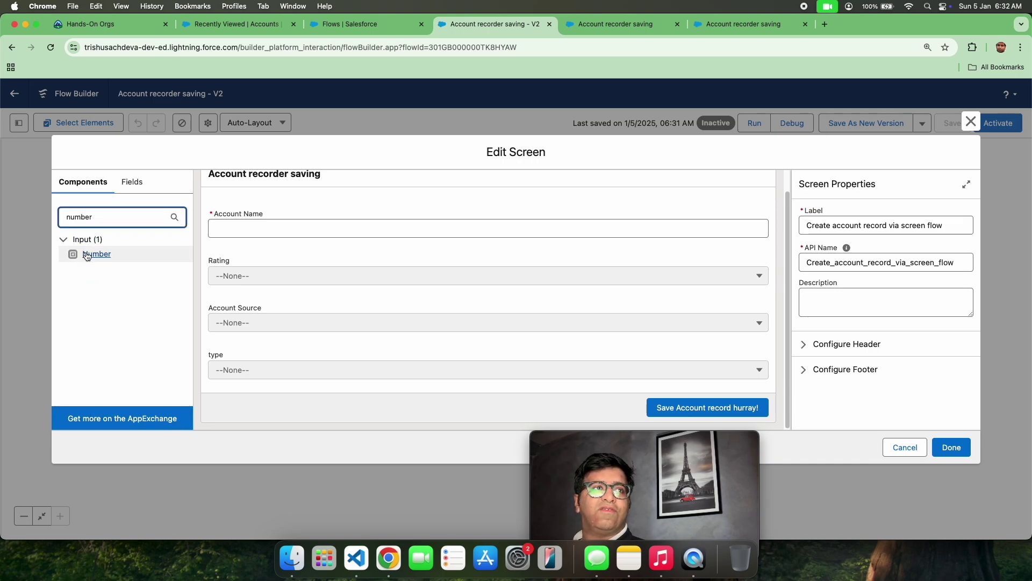
{"action": "left_click_drag", "start_coordinate": [94, 254], "coordinate": [250, 377]}
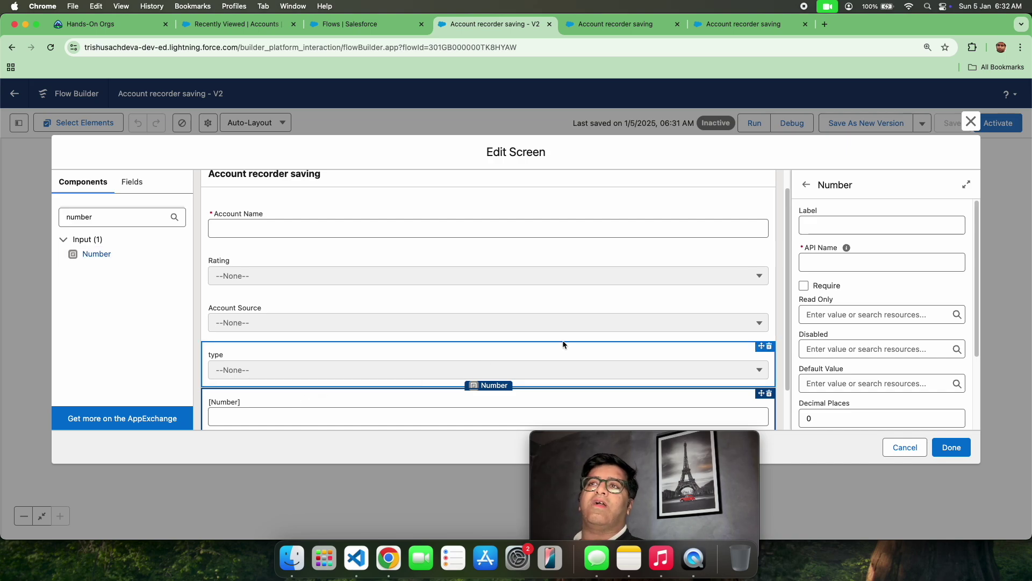
Label the number field below the type picklist Account Number and check its remaining settings
{"action": "left_click", "coordinate": [911, 218]}
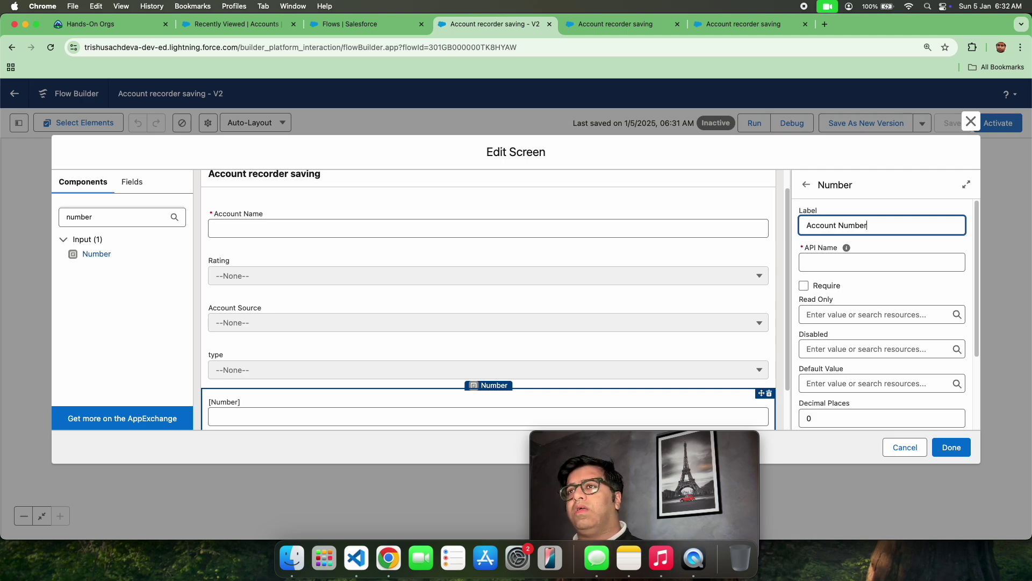
{"action": "left_click", "coordinate": [899, 198]}
{"action": "scroll", "coordinate": [867, 321], "scroll_direction": "down", "scroll_amount": 3}
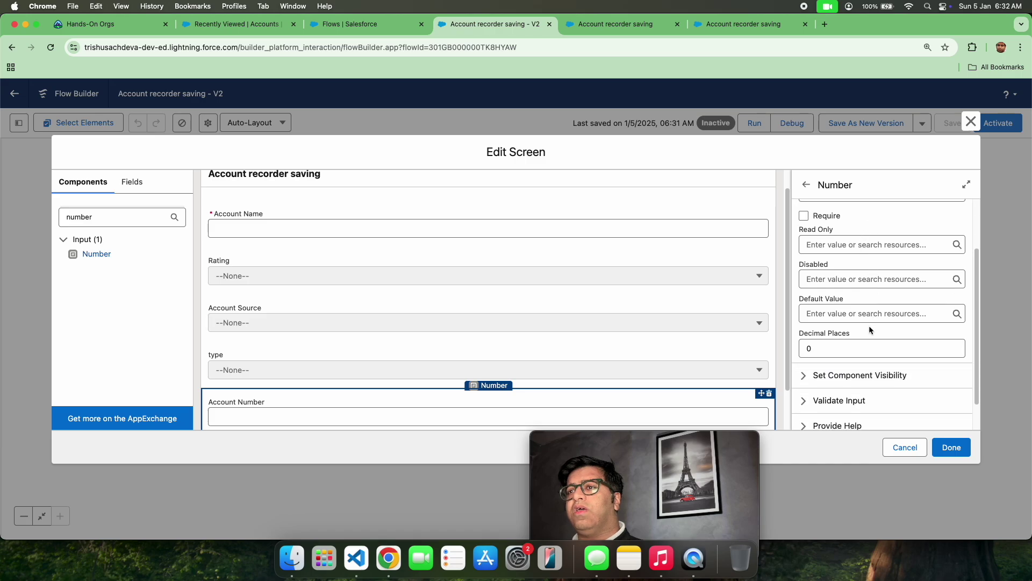
Confirm the number field, reopen the account creation screen and add a Checkbox component directly below the type picklist
{"action": "left_click", "coordinate": [951, 447]}
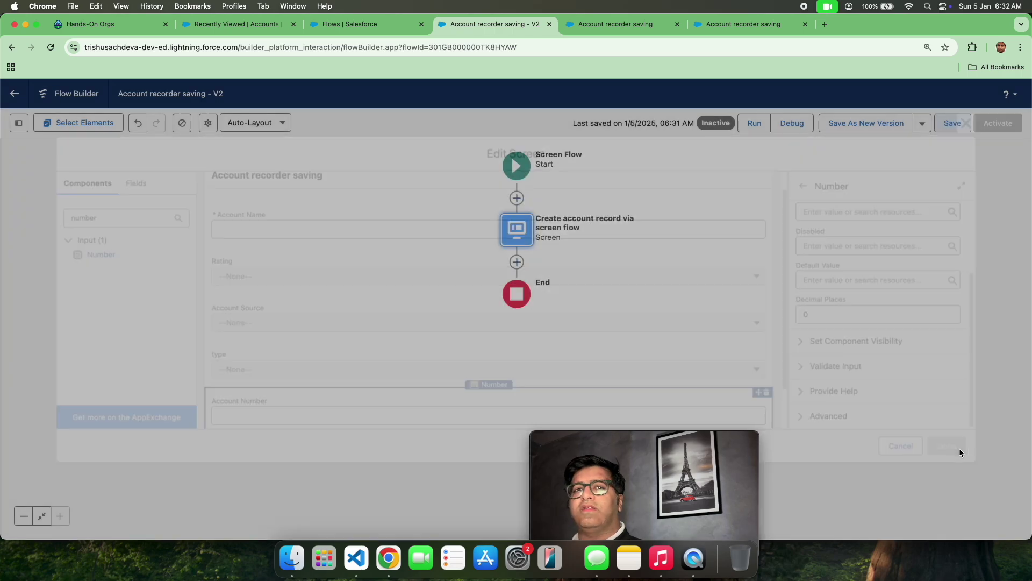
{"action": "double_click", "coordinate": [512, 231]}
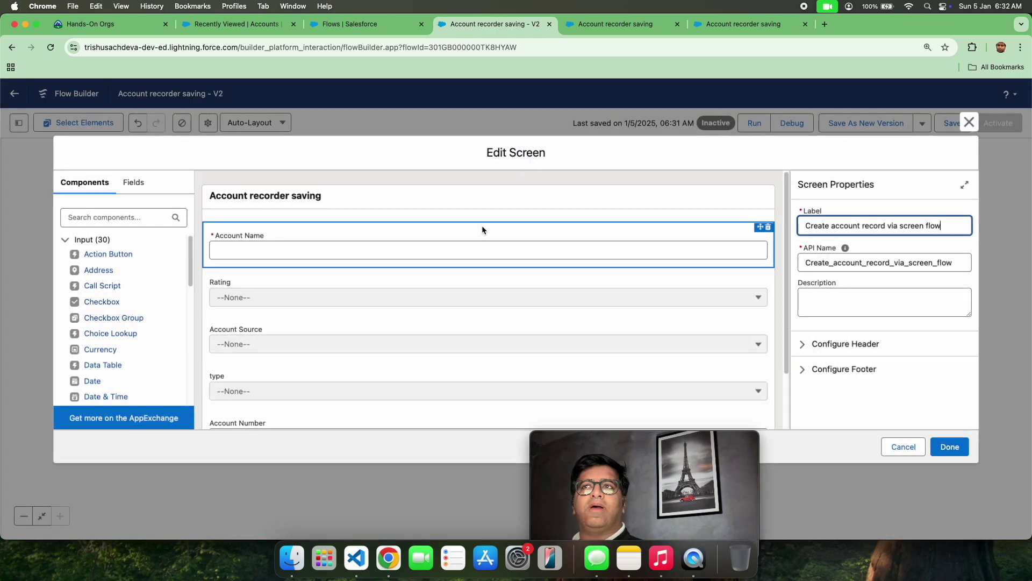
{"action": "left_click", "coordinate": [113, 217]}
{"action": "type", "text": "che"}
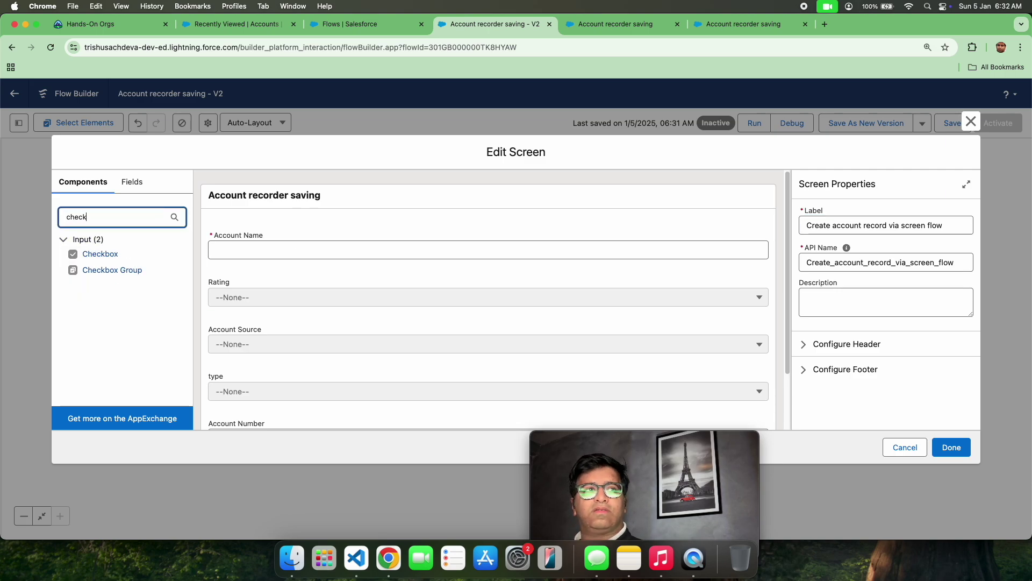
{"action": "type", "text": "ck"}
{"action": "left_click_drag", "start_coordinate": [112, 269], "coordinate": [330, 412]}
Label the new checkbox isActive and finish editing the account creation screen
{"action": "left_click", "coordinate": [819, 228]}
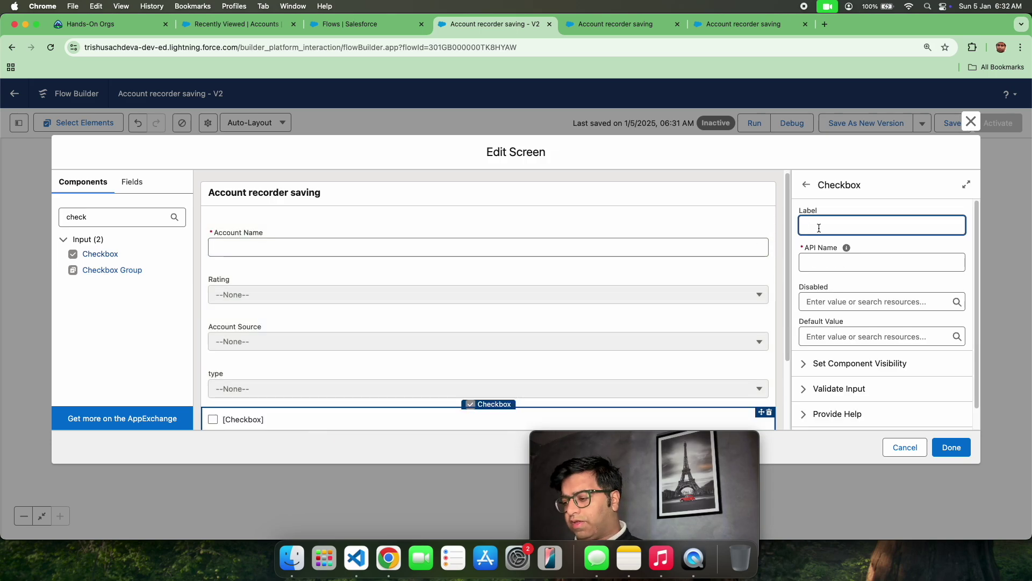
{"action": "type", "text": "isActive"}
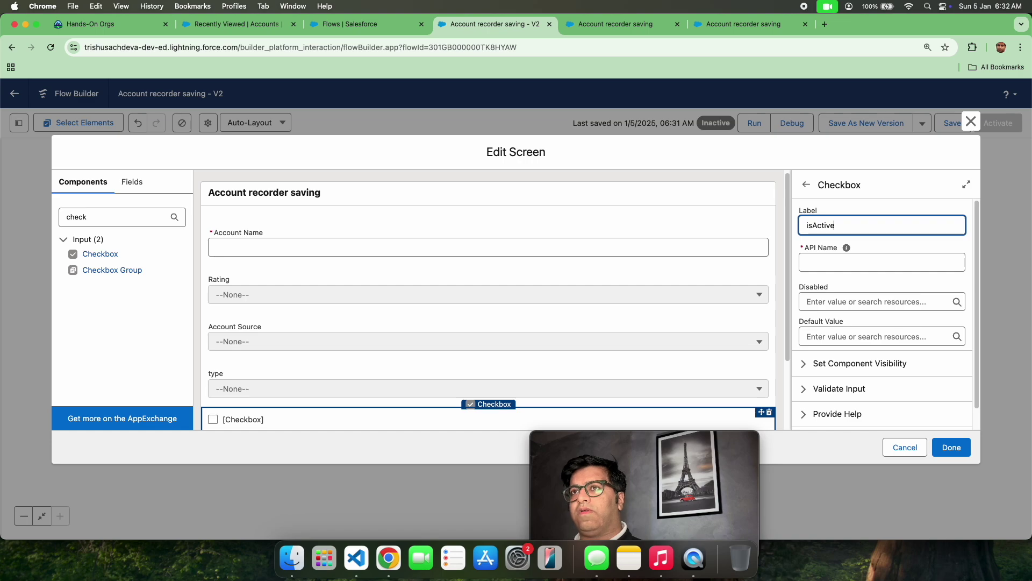
{"action": "left_click", "coordinate": [937, 190]}
{"action": "left_click", "coordinate": [955, 446]}
Save the flow with its new checkbox as a new version and run it in debug mode with the default options
{"action": "left_click", "coordinate": [854, 120]}
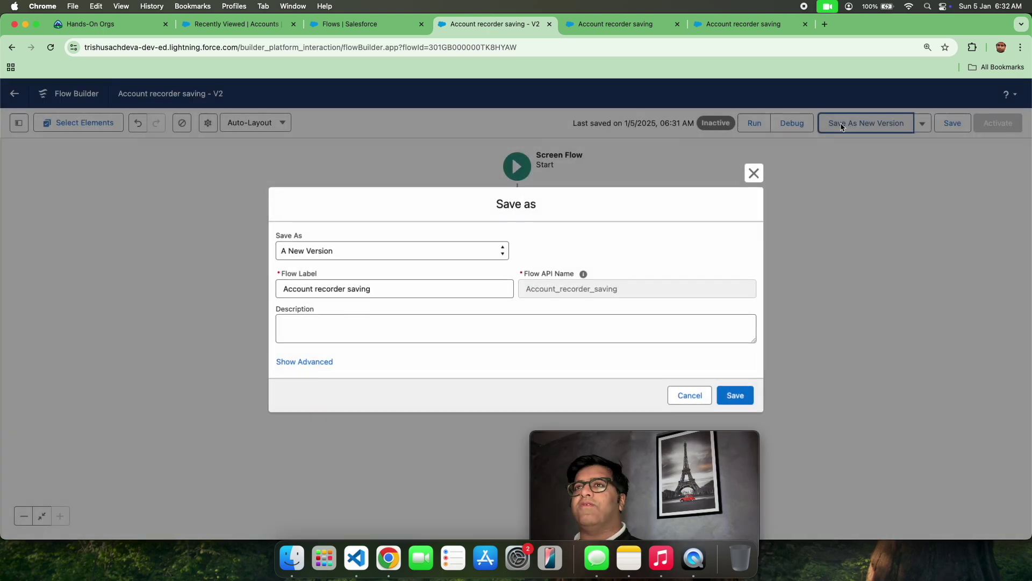
{"action": "left_click", "coordinate": [734, 395]}
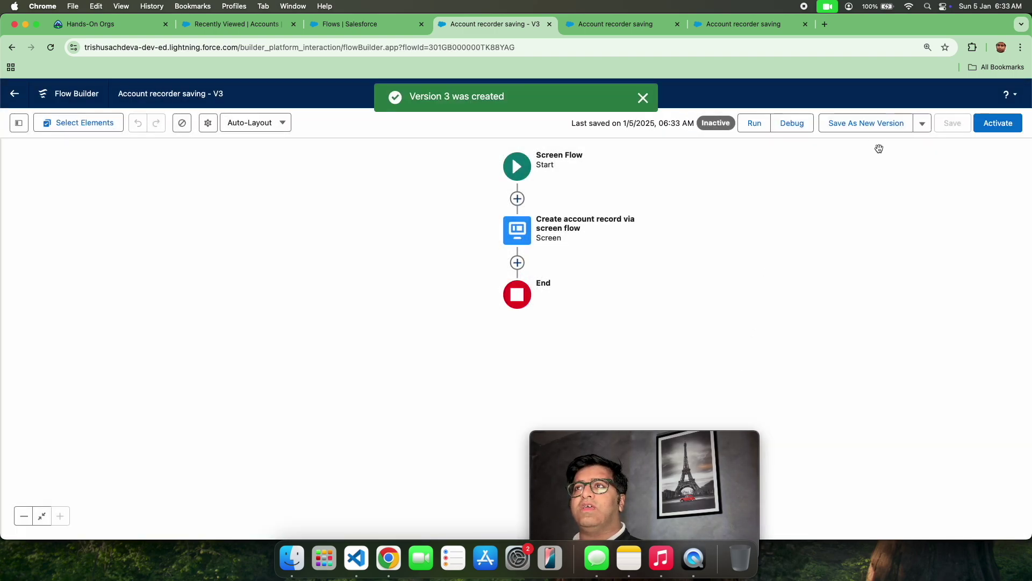
{"action": "left_click", "coordinate": [796, 124]}
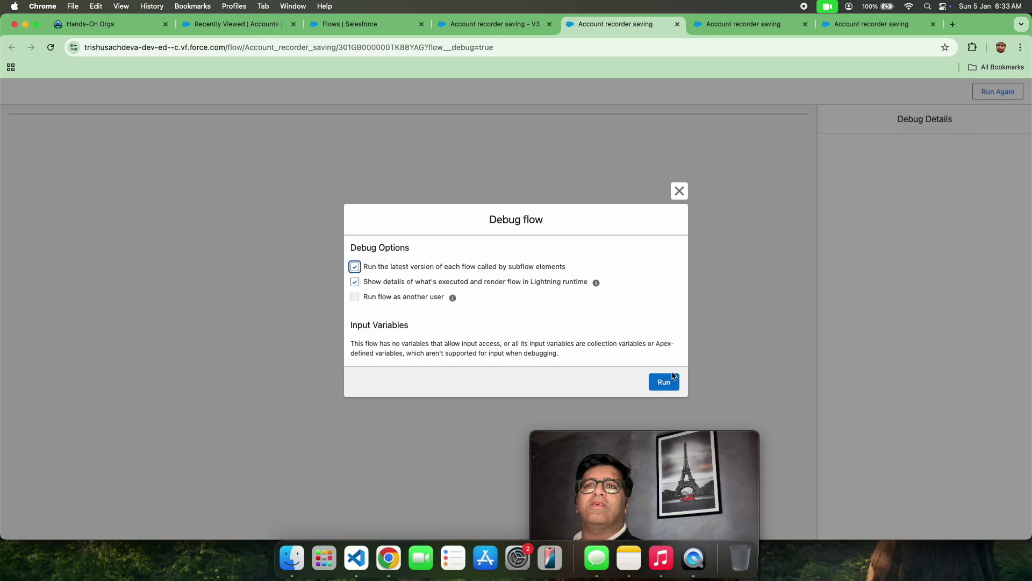
{"action": "left_click", "coordinate": [672, 377]}
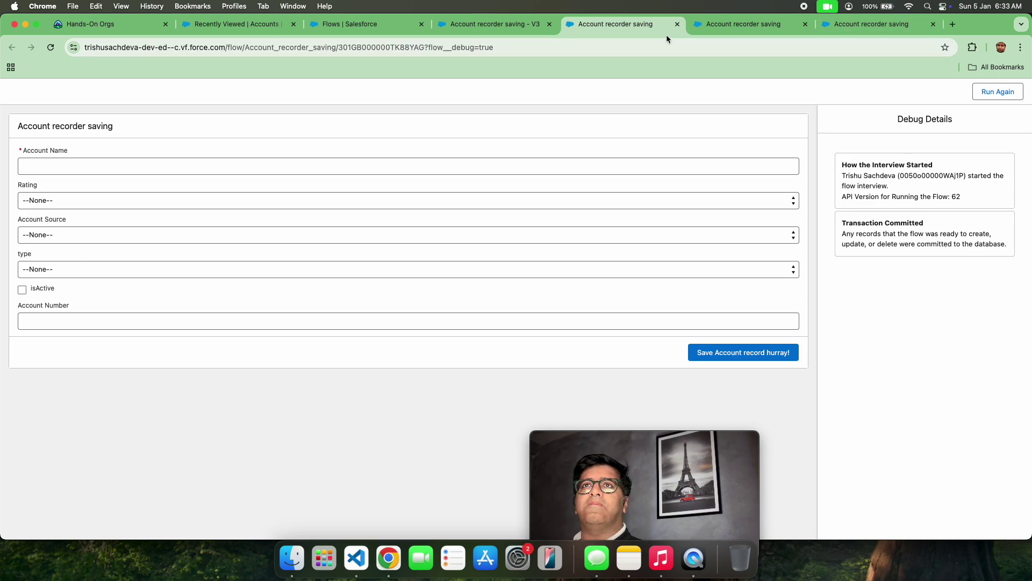
Close all the debug run pages and return to the flow canvas
{"action": "left_click", "coordinate": [677, 24]}
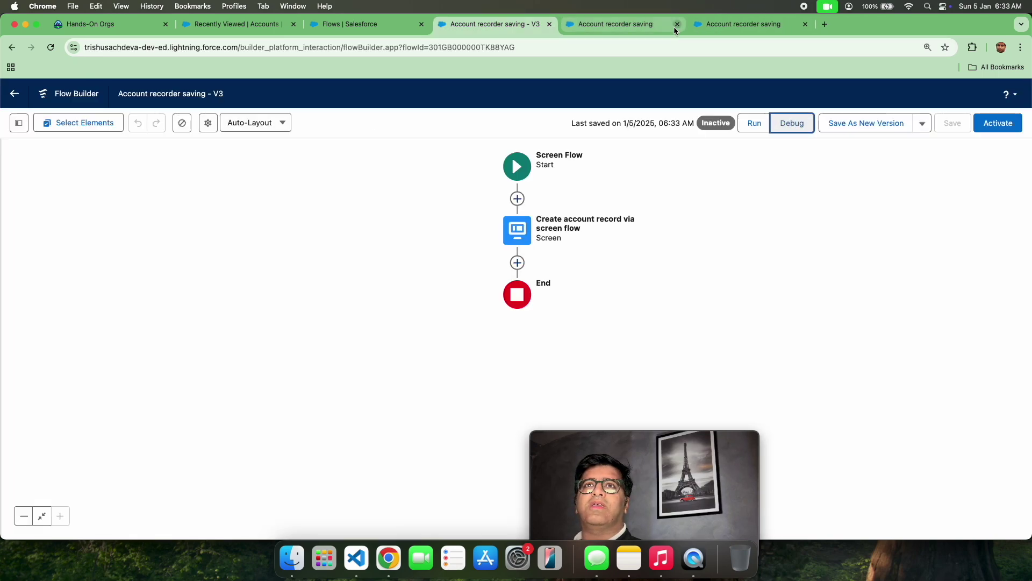
{"action": "left_click", "coordinate": [603, 23]}
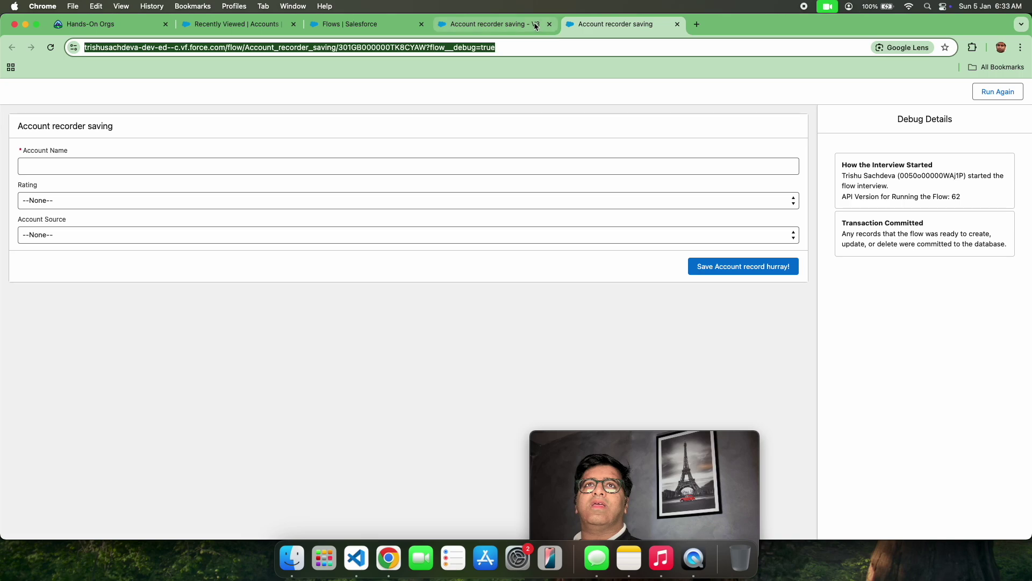
{"action": "left_click", "coordinate": [677, 24]}
{"action": "left_click", "coordinate": [677, 24]}
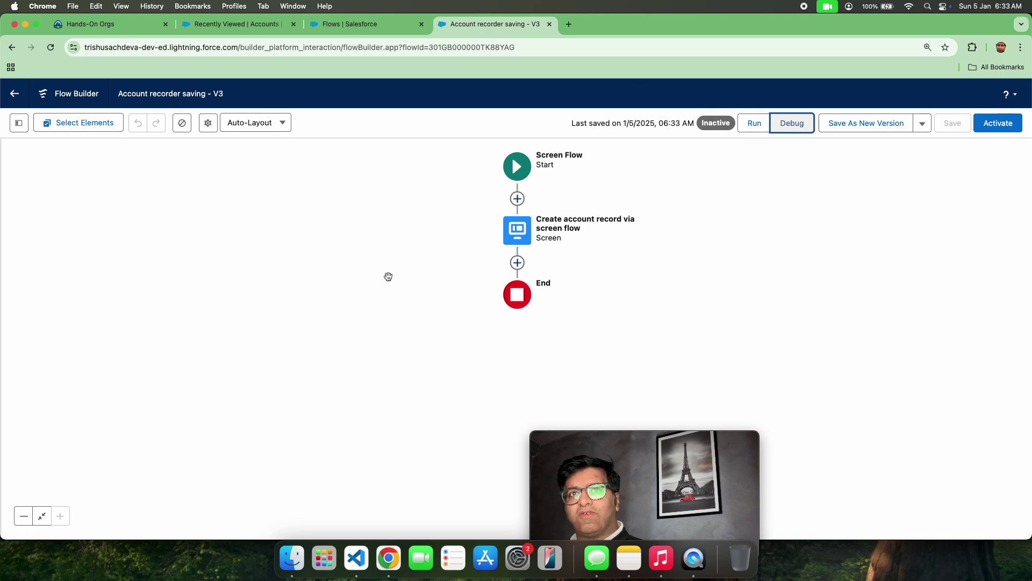
Look through the elements that can follow the screen and switch the canvas layout to Free-Form
{"action": "left_click", "coordinate": [518, 263]}
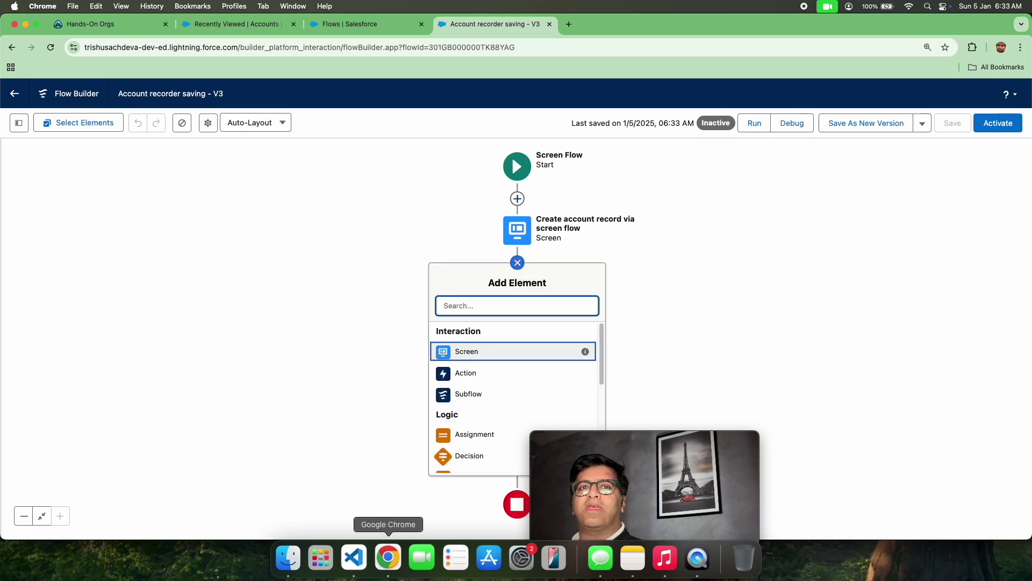
{"action": "scroll", "coordinate": [539, 392], "scroll_direction": "down", "scroll_amount": 5}
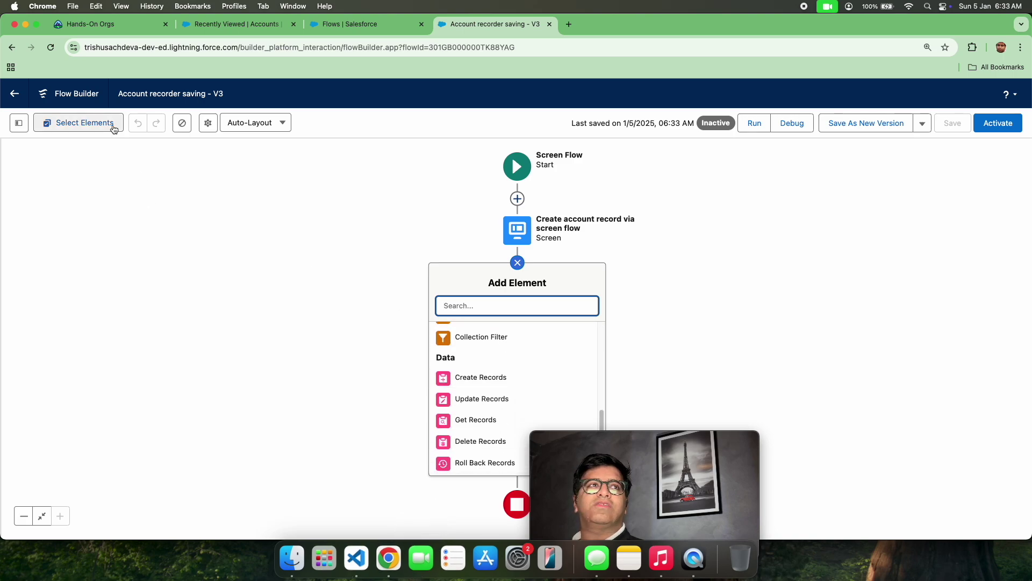
{"action": "left_click", "coordinate": [250, 127]}
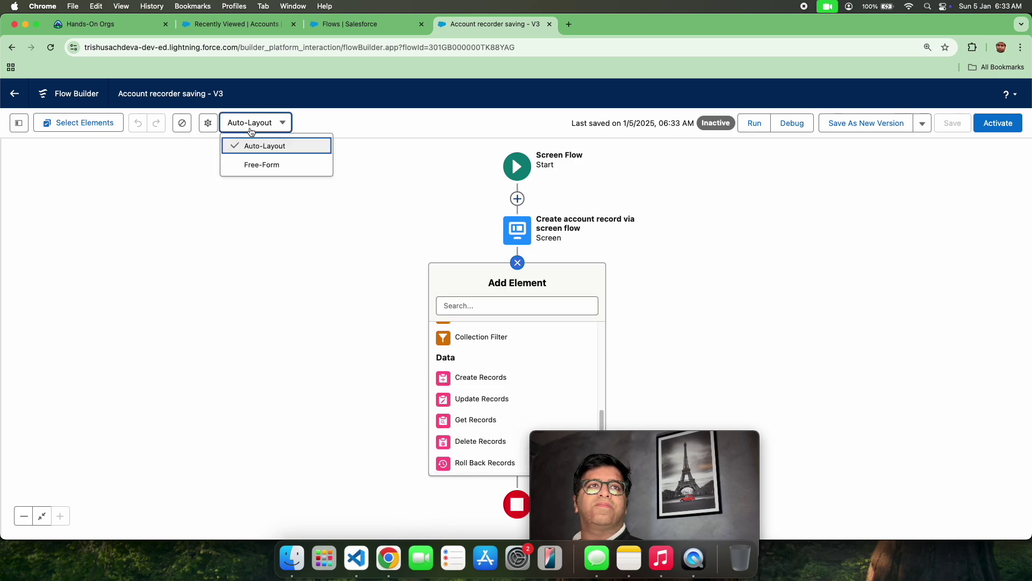
{"action": "left_click", "coordinate": [260, 164]}
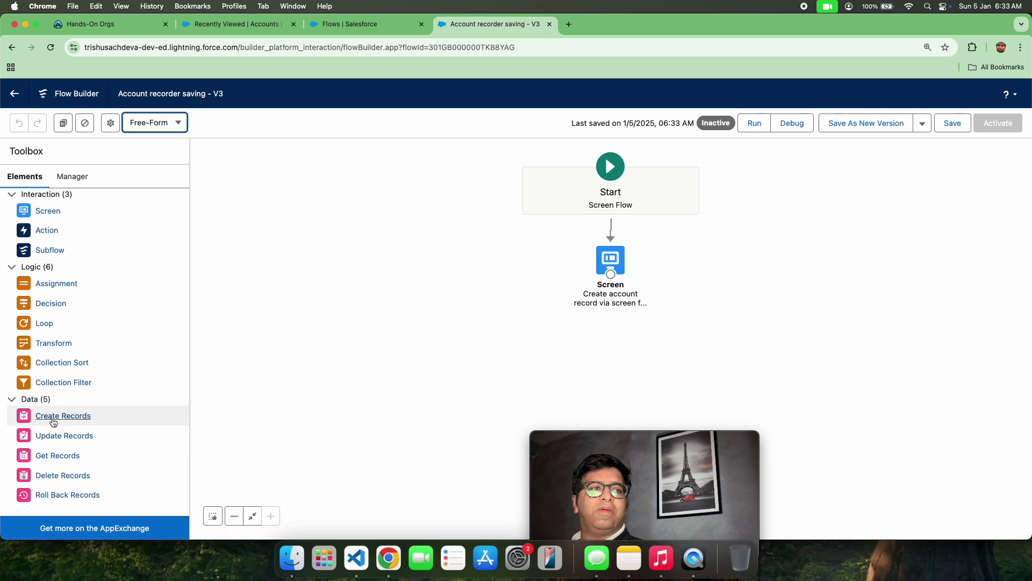
Add a Create Records element to the canvas, label it Create Account record and choose to set its field values Manually
{"action": "left_click_drag", "start_coordinate": [58, 422], "coordinate": [760, 308]}
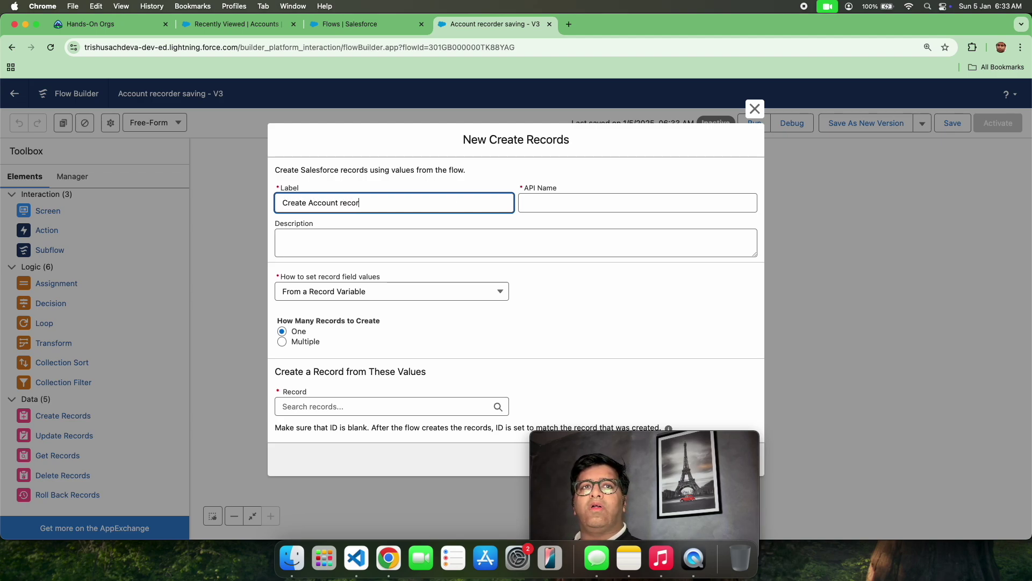
{"action": "left_click", "coordinate": [393, 221]}
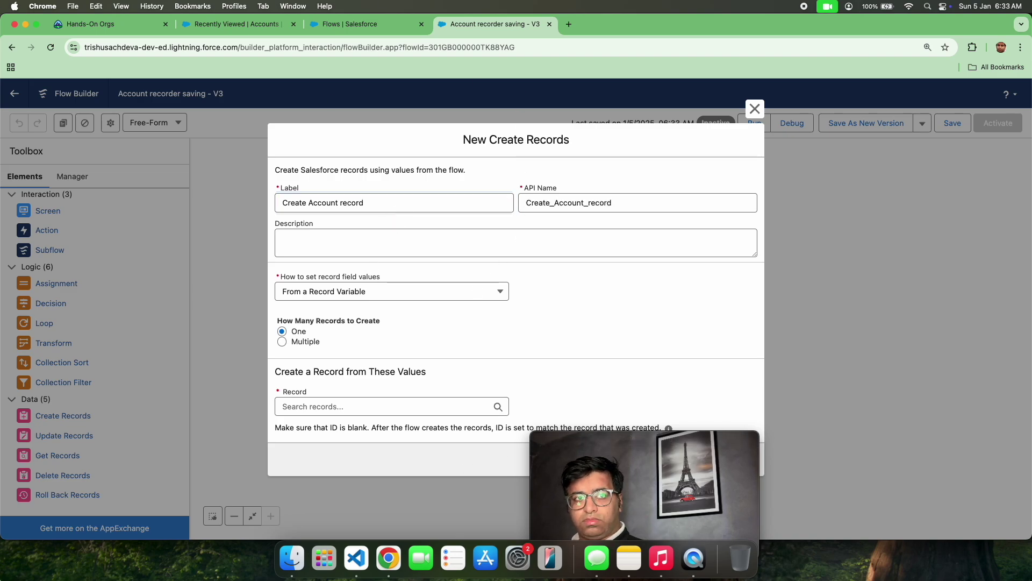
{"action": "left_click", "coordinate": [386, 406]}
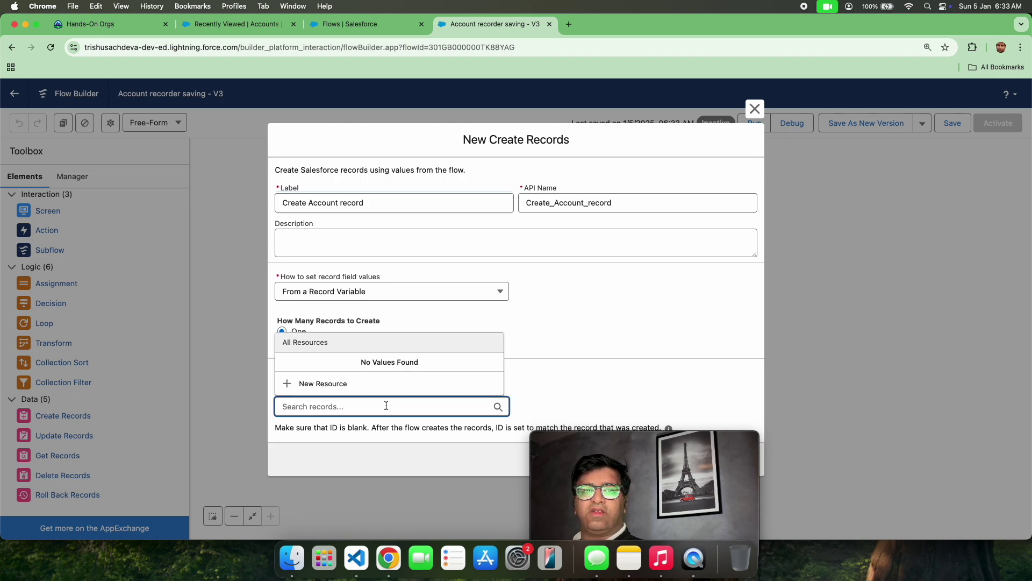
{"action": "left_click", "coordinate": [401, 318]}
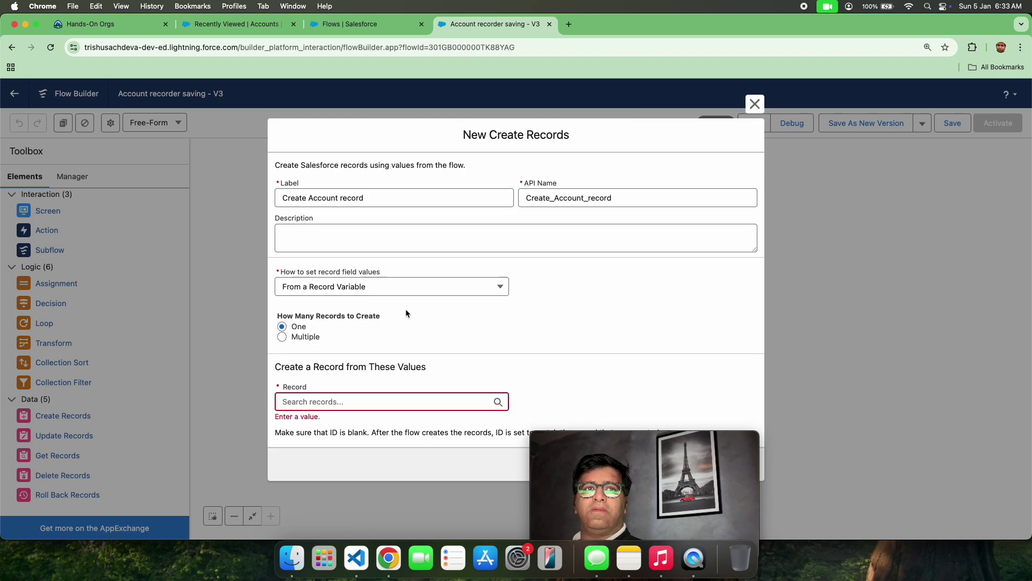
{"action": "left_click", "coordinate": [406, 289]}
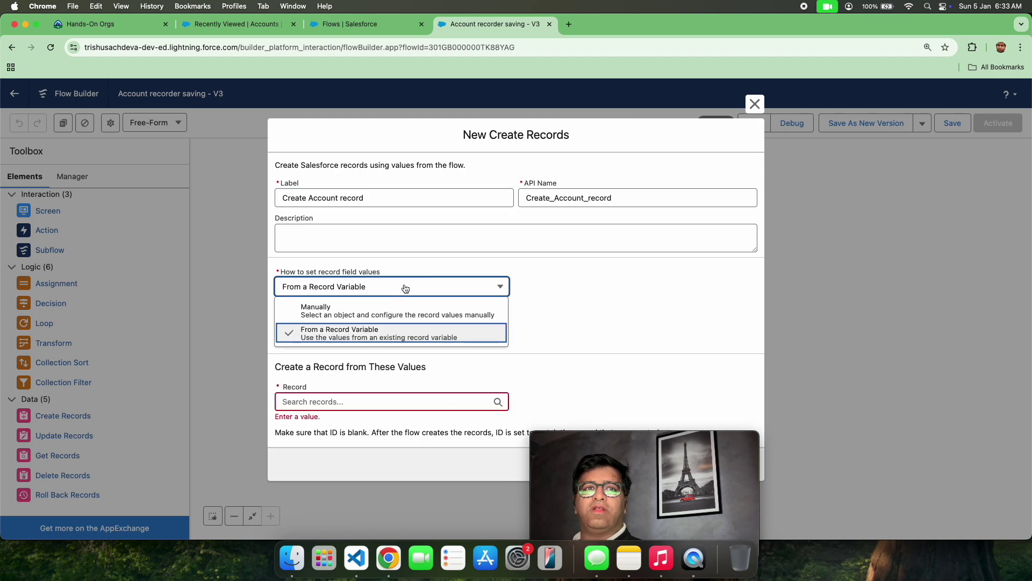
{"action": "left_click", "coordinate": [393, 312]}
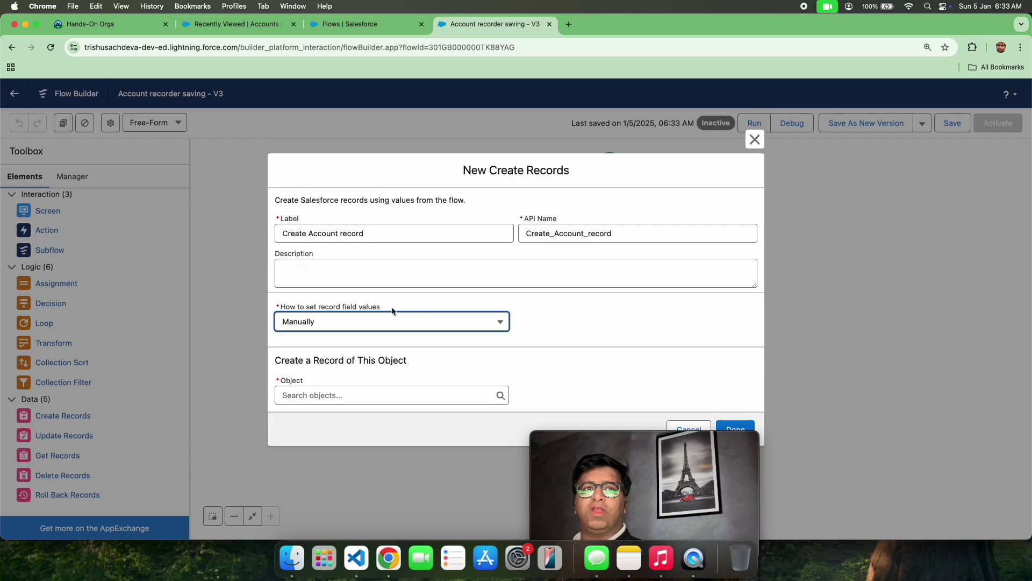
Try setting the record field values From a Record Variable and return the setting to Manually
{"action": "left_click", "coordinate": [364, 324]}
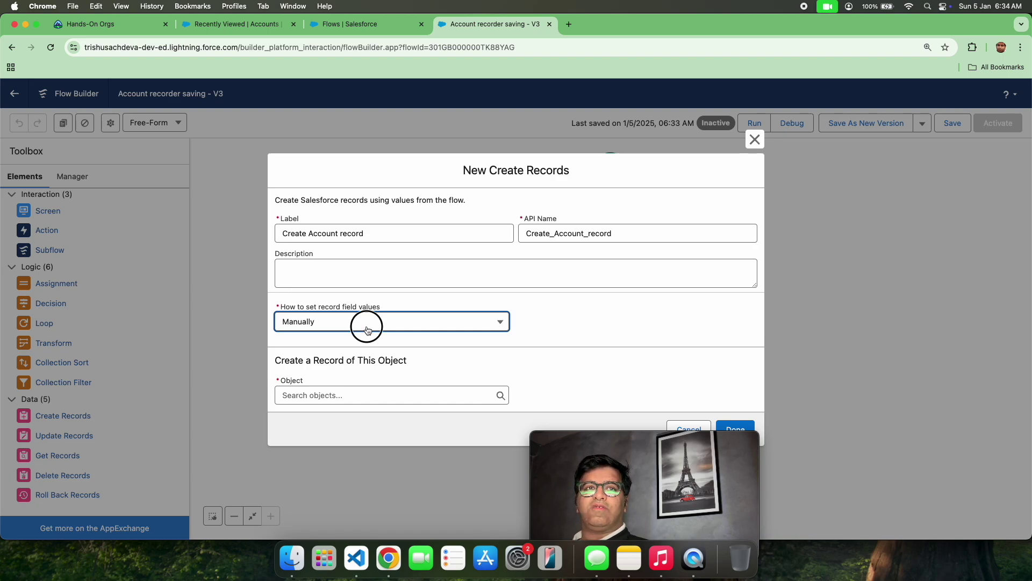
{"action": "left_click", "coordinate": [376, 370]}
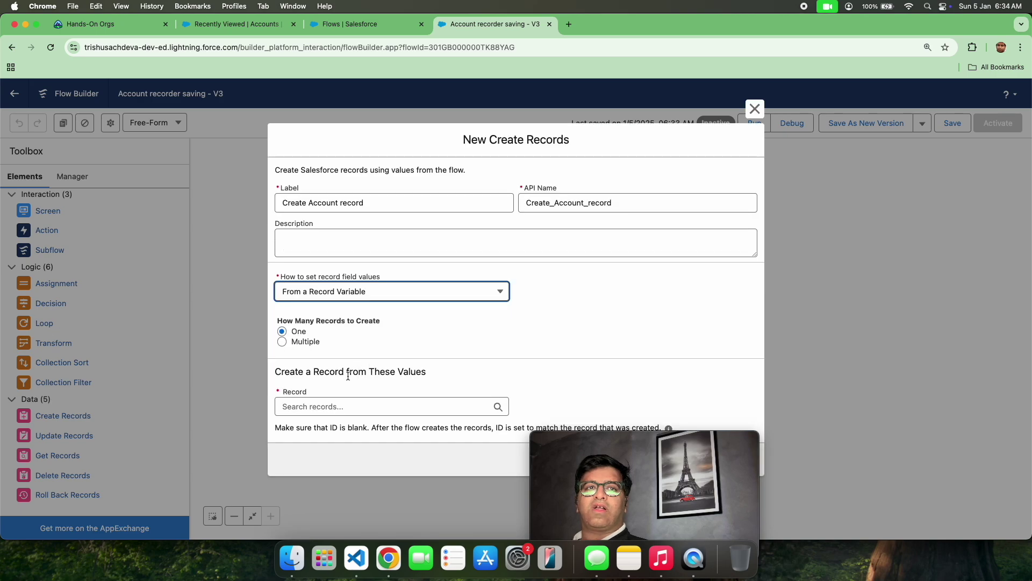
{"action": "left_click", "coordinate": [338, 403]}
{"action": "left_click", "coordinate": [348, 301]}
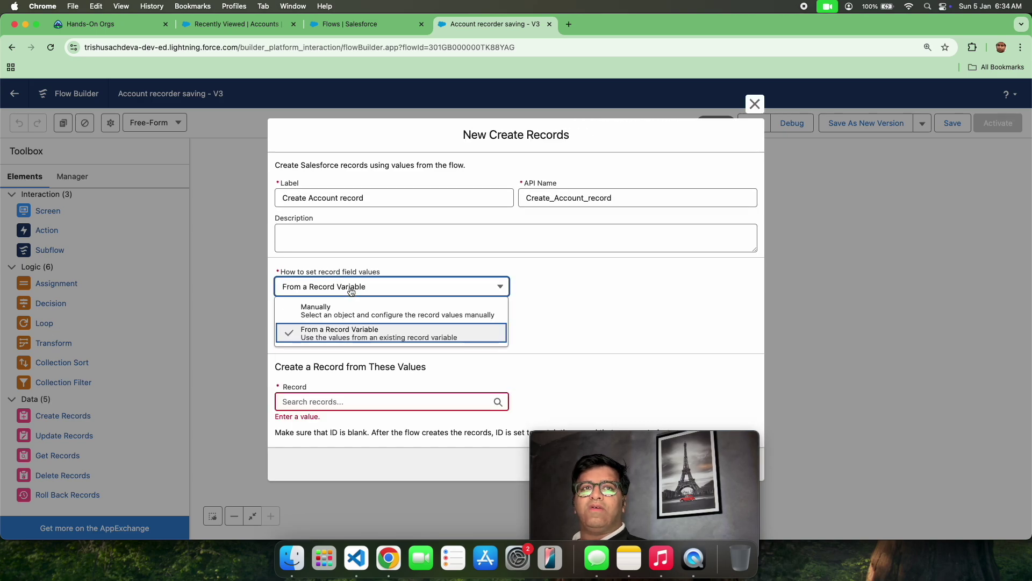
{"action": "left_click", "coordinate": [348, 313]}
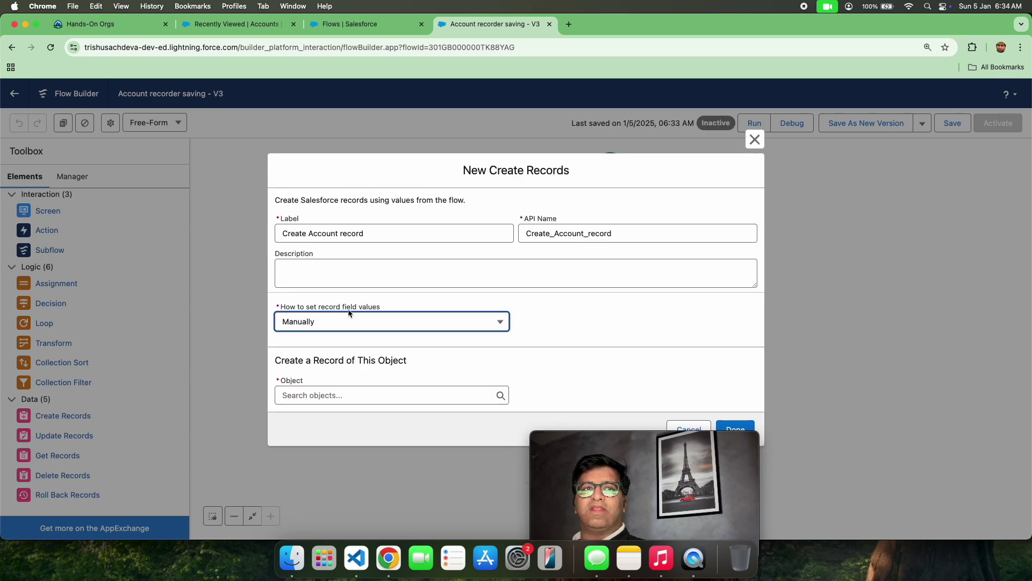
Choose Account as the object for which the Create Records element creates a record
{"action": "left_click", "coordinate": [332, 395]}
{"action": "type", "text": "Account"}
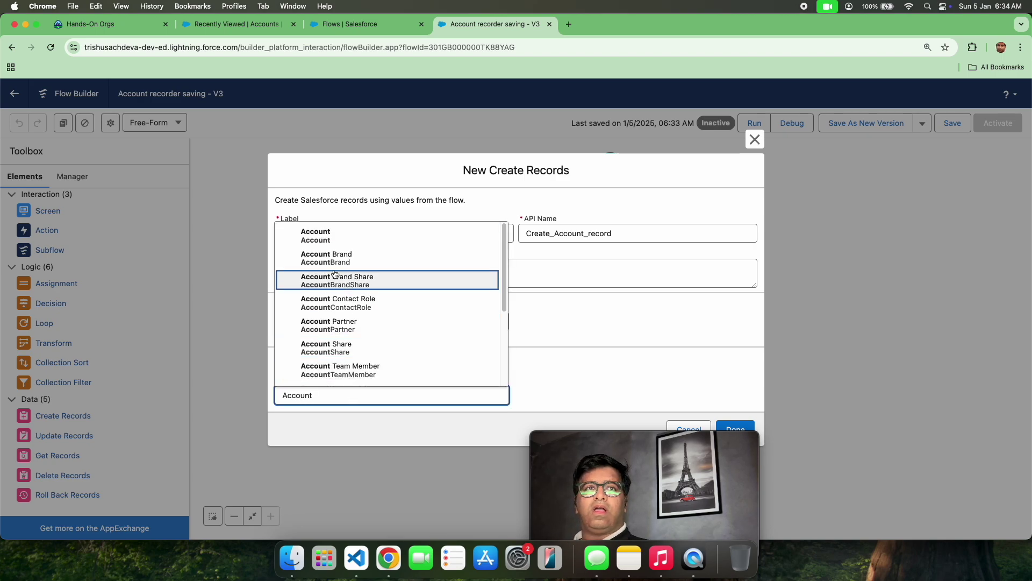
{"action": "left_click", "coordinate": [336, 236]}
{"action": "scroll", "coordinate": [531, 360], "scroll_direction": "down", "scroll_amount": 2}
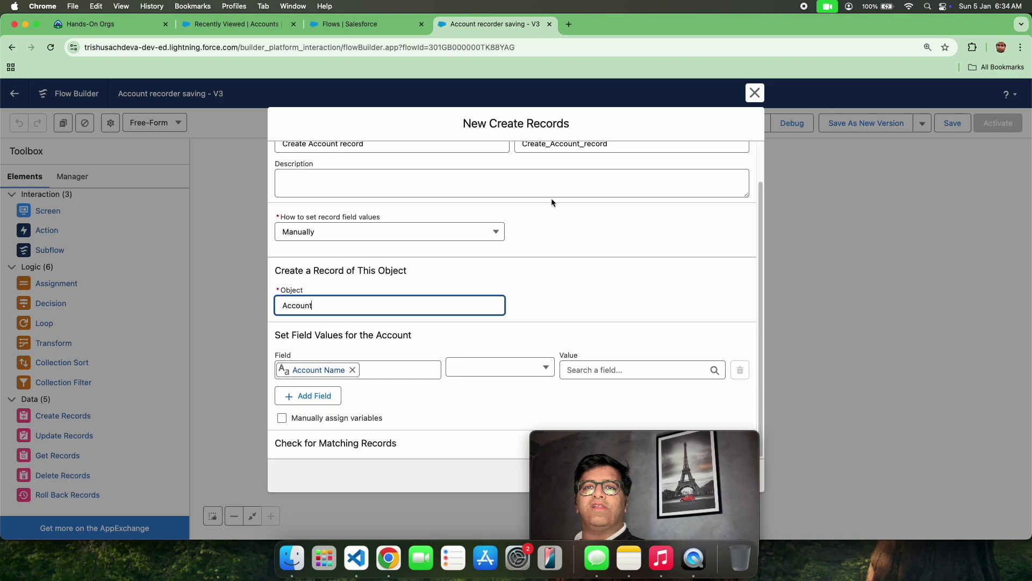
Fill the Account Name field with the Add operator and the Account Name component of the account creation screen
{"action": "left_click", "coordinate": [526, 375]}
{"action": "left_click", "coordinate": [588, 368]}
{"action": "left_click", "coordinate": [531, 367]}
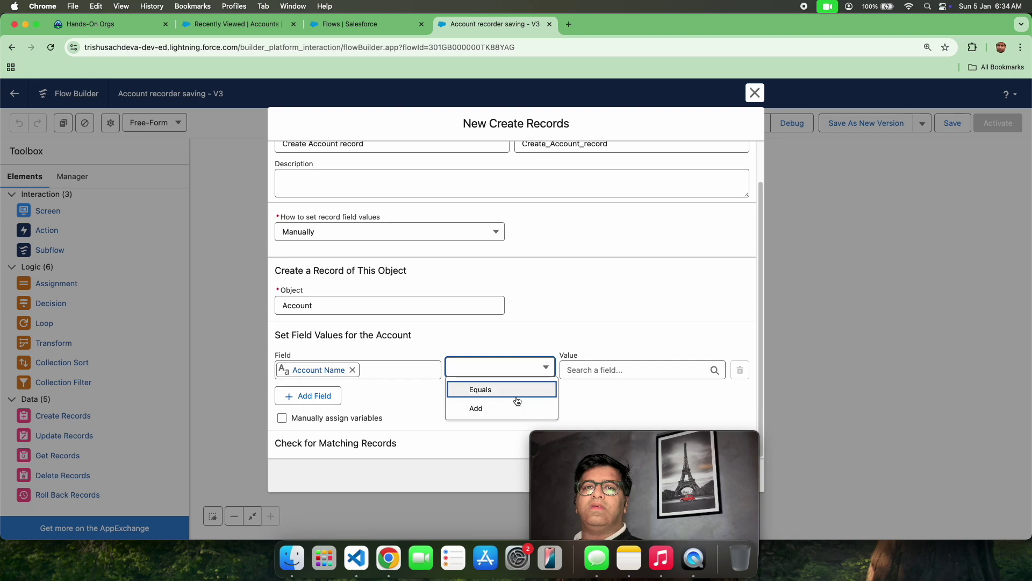
{"action": "left_click", "coordinate": [513, 407]}
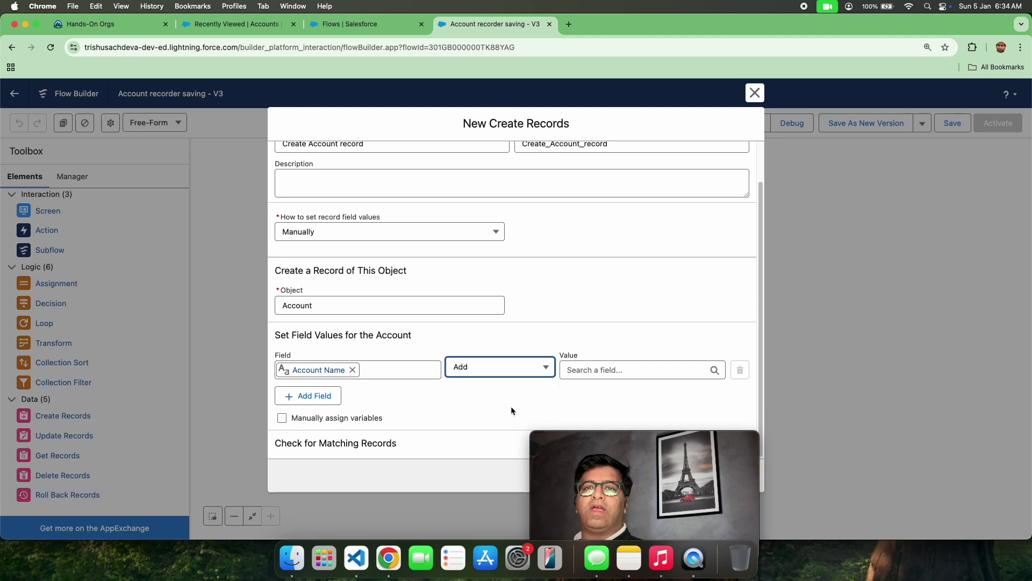
{"action": "left_click", "coordinate": [591, 369]}
{"action": "scroll", "coordinate": [594, 240], "scroll_direction": "down", "scroll_amount": 5}
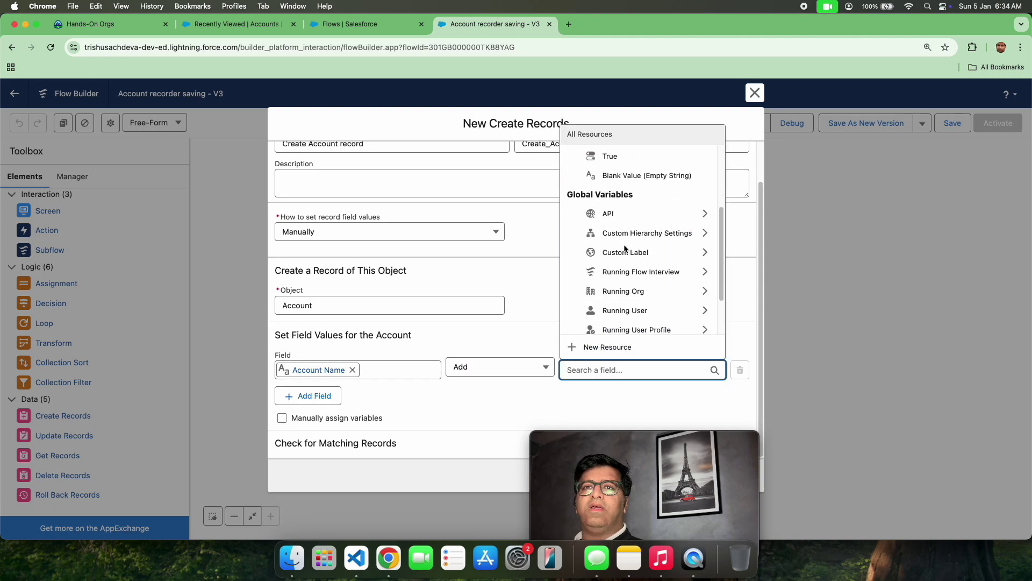
{"action": "scroll", "coordinate": [621, 249], "scroll_direction": "up", "scroll_amount": 5}
{"action": "left_click", "coordinate": [635, 177]}
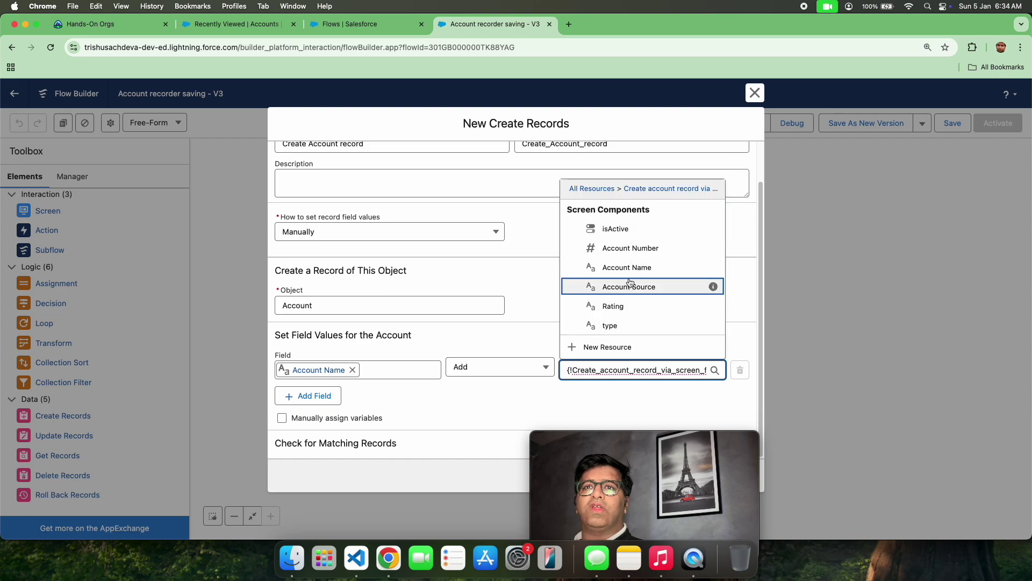
{"action": "left_click", "coordinate": [627, 267]}
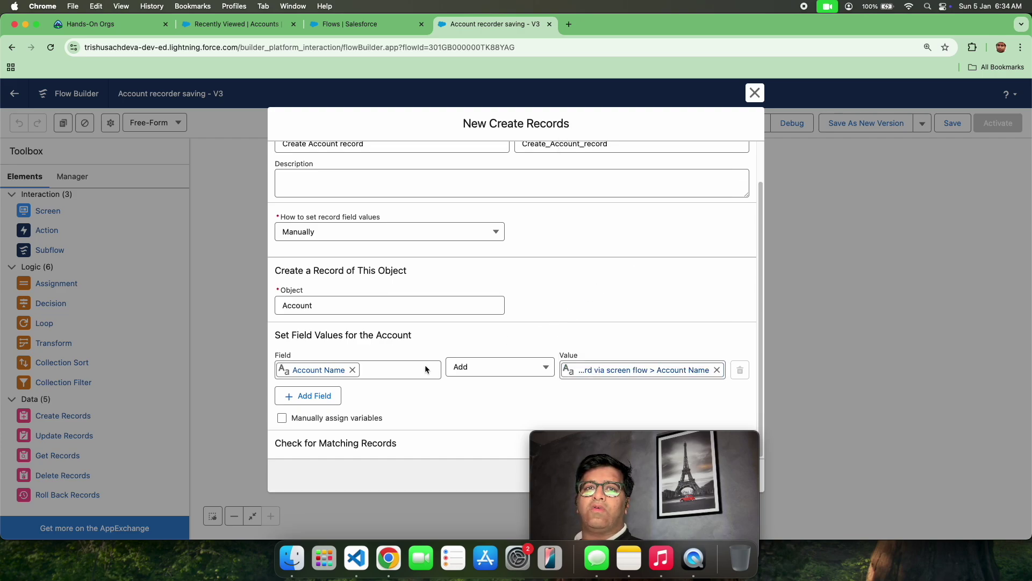
Add a second field row to the Account field values and choose the isActive record field for it
{"action": "left_click", "coordinate": [333, 396]}
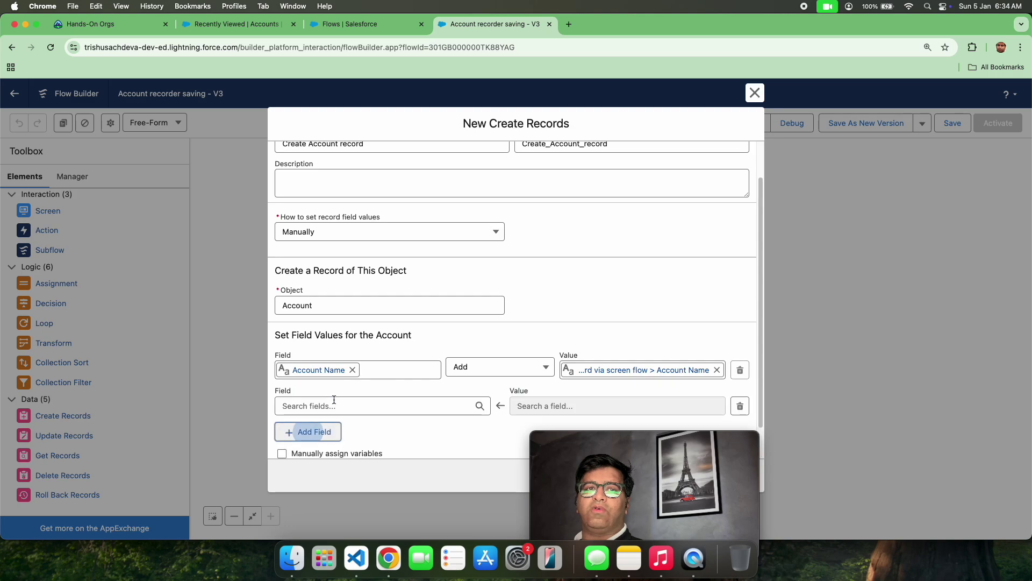
{"action": "left_click", "coordinate": [427, 404]}
{"action": "left_click", "coordinate": [553, 282]}
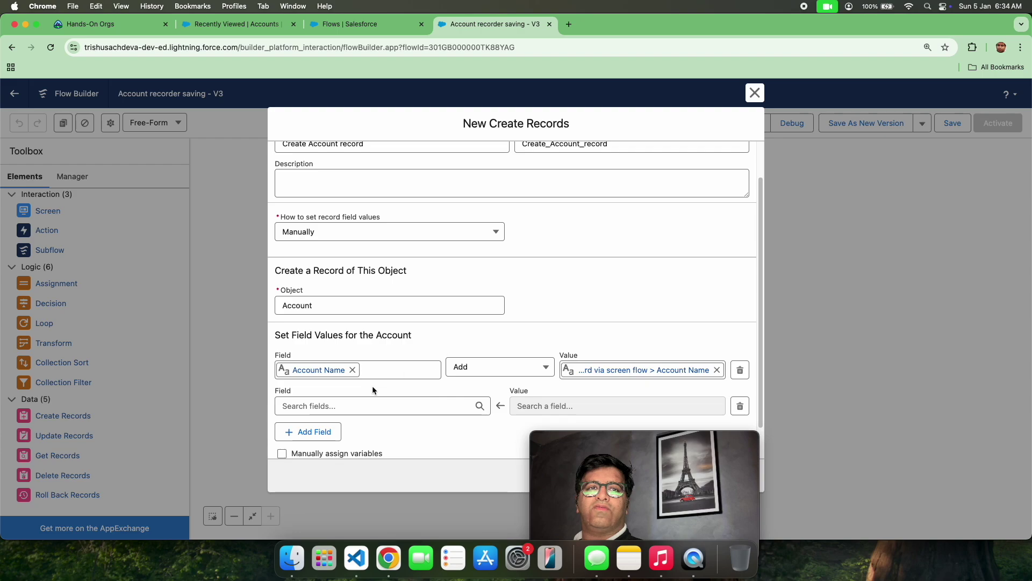
{"action": "left_click", "coordinate": [356, 406]}
{"action": "scroll", "coordinate": [355, 334], "scroll_direction": "down", "scroll_amount": 2}
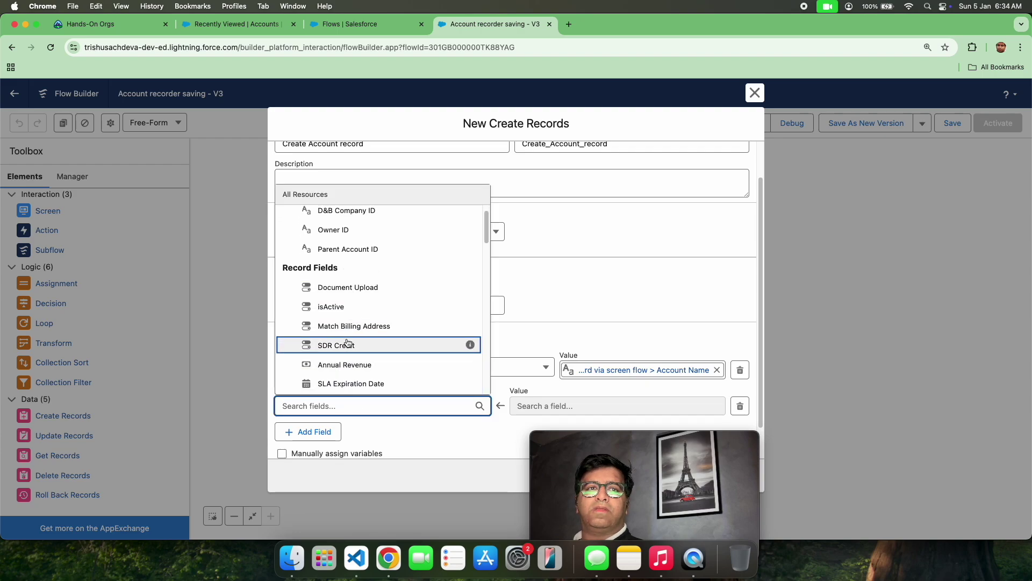
{"action": "scroll", "coordinate": [348, 344], "scroll_direction": "down", "scroll_amount": 5}
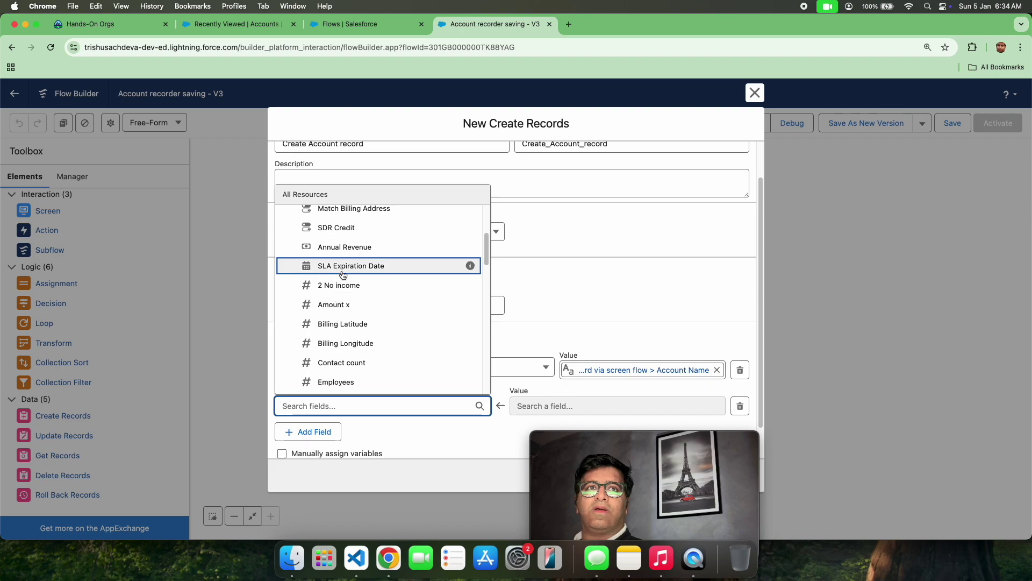
{"action": "scroll", "coordinate": [353, 306], "scroll_direction": "down", "scroll_amount": 8}
{"action": "scroll", "coordinate": [352, 306], "scroll_direction": "down", "scroll_amount": 10}
{"action": "scroll", "coordinate": [352, 312], "scroll_direction": "up", "scroll_amount": 20}
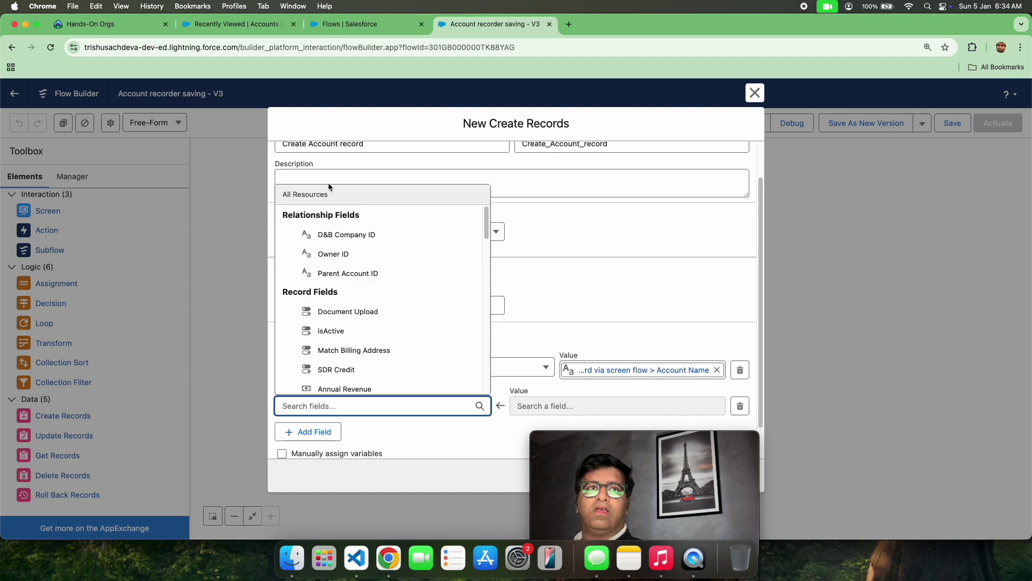
{"action": "scroll", "coordinate": [338, 363], "scroll_direction": "down", "scroll_amount": 10}
{"action": "scroll", "coordinate": [337, 361], "scroll_direction": "down", "scroll_amount": 10}
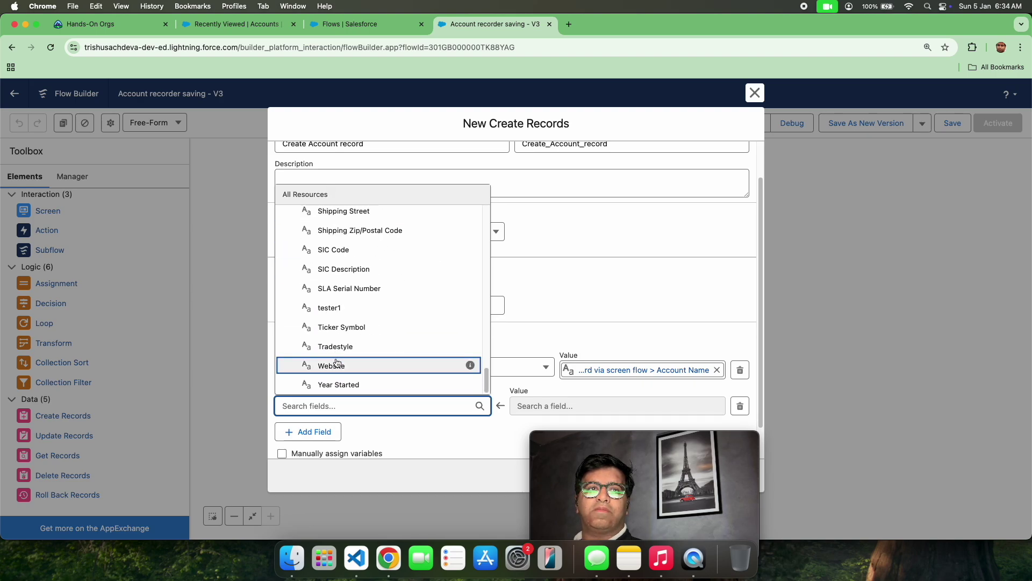
{"action": "scroll", "coordinate": [341, 290], "scroll_direction": "up", "scroll_amount": 10}
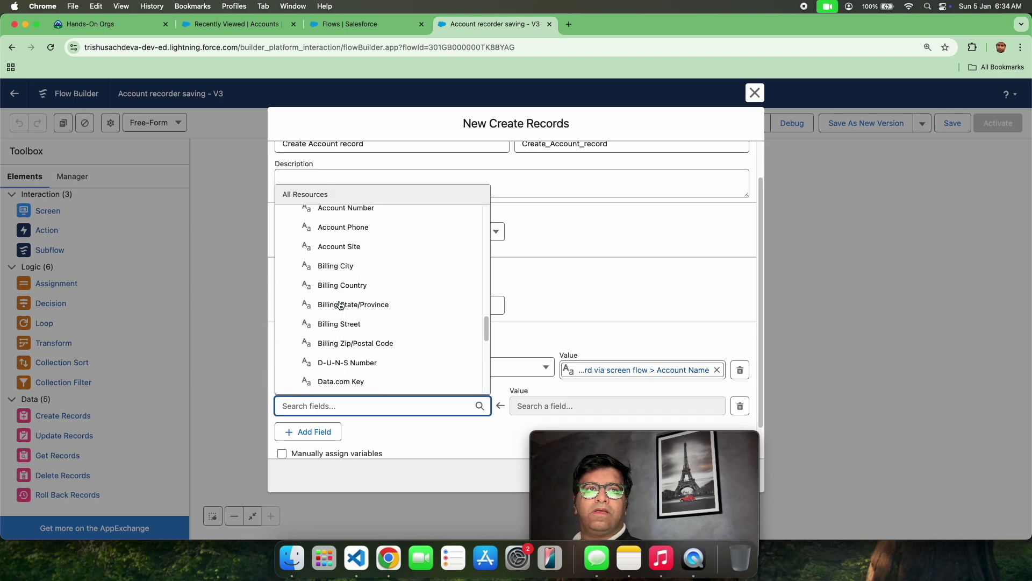
{"action": "scroll", "coordinate": [340, 305], "scroll_direction": "up", "scroll_amount": 5}
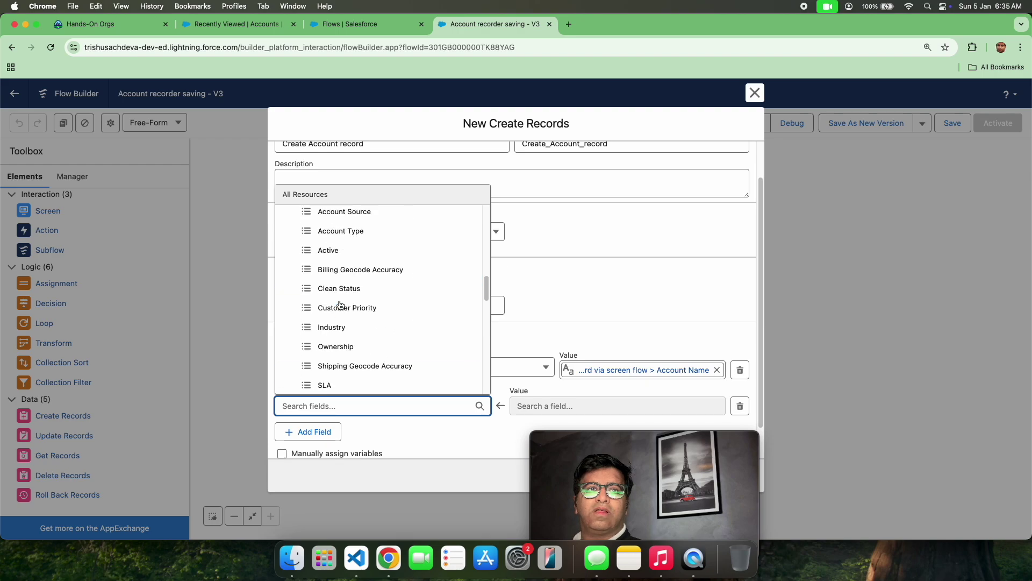
{"action": "scroll", "coordinate": [339, 305], "scroll_direction": "up", "scroll_amount": 3}
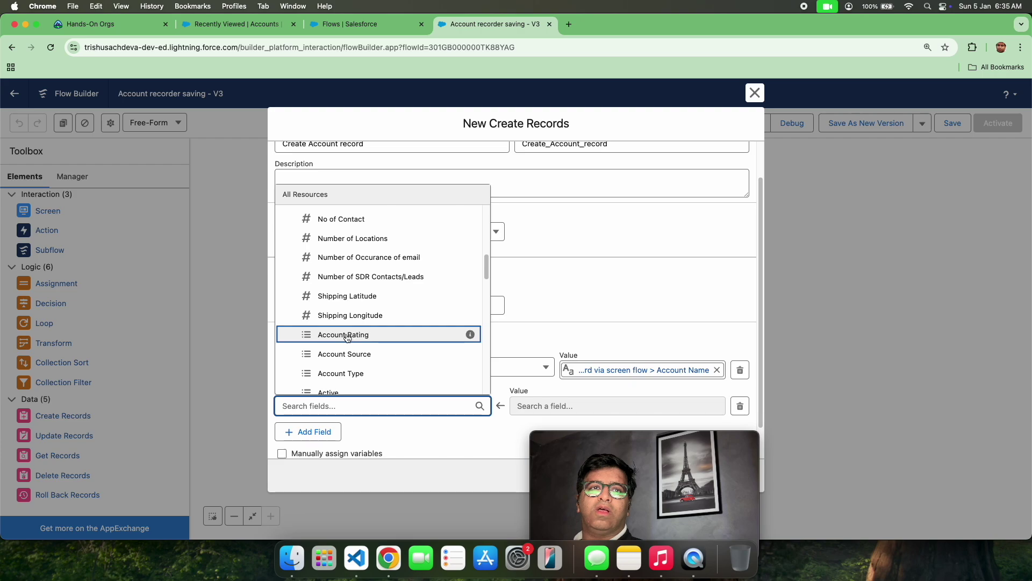
{"action": "scroll", "coordinate": [349, 291], "scroll_direction": "up", "scroll_amount": 2}
{"action": "scroll", "coordinate": [351, 280], "scroll_direction": "up", "scroll_amount": 5}
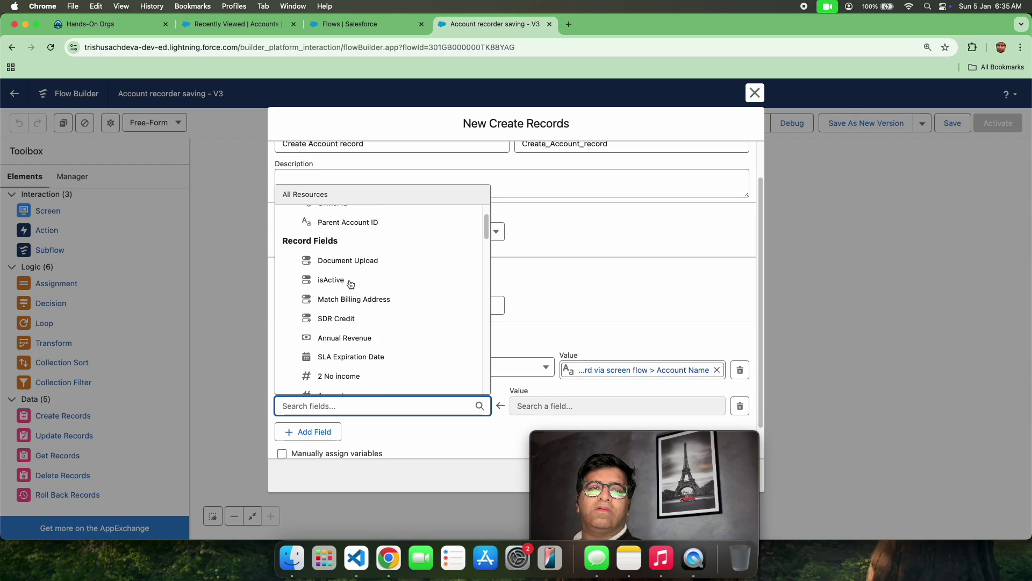
{"action": "scroll", "coordinate": [350, 284], "scroll_direction": "down", "scroll_amount": 5}
{"action": "scroll", "coordinate": [346, 305], "scroll_direction": "up", "scroll_amount": 8}
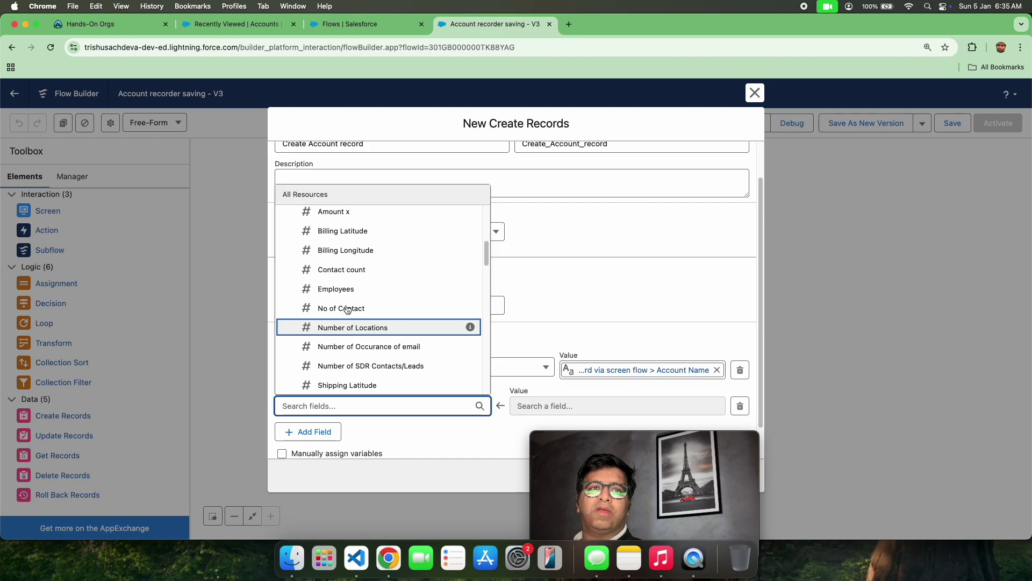
{"action": "scroll", "coordinate": [346, 317], "scroll_direction": "down", "scroll_amount": 1}
{"action": "left_click", "coordinate": [343, 319]}
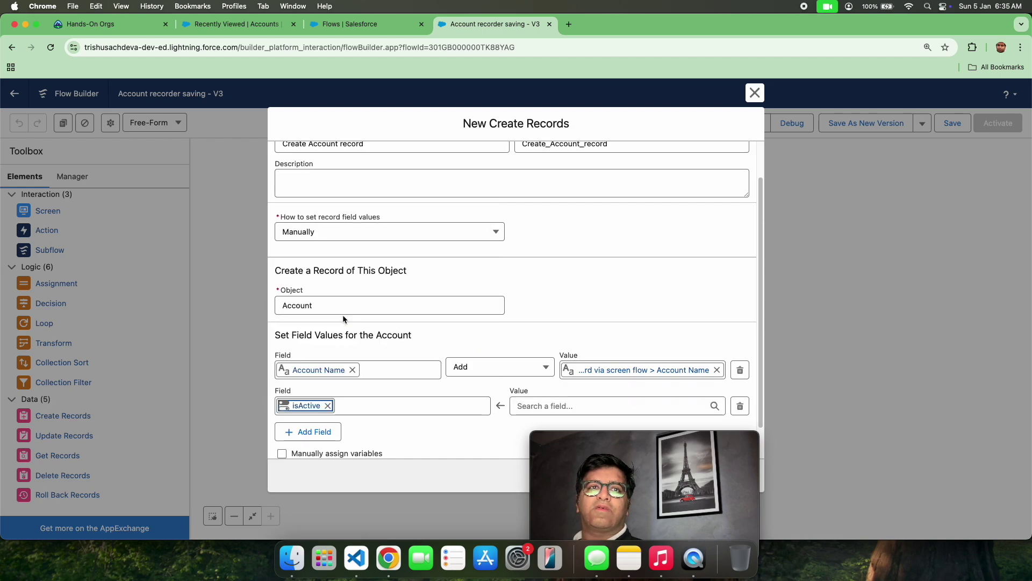
Set the isActive field's value to the isActive component of the Create account record via screen flow screen
{"action": "left_click", "coordinate": [546, 405]}
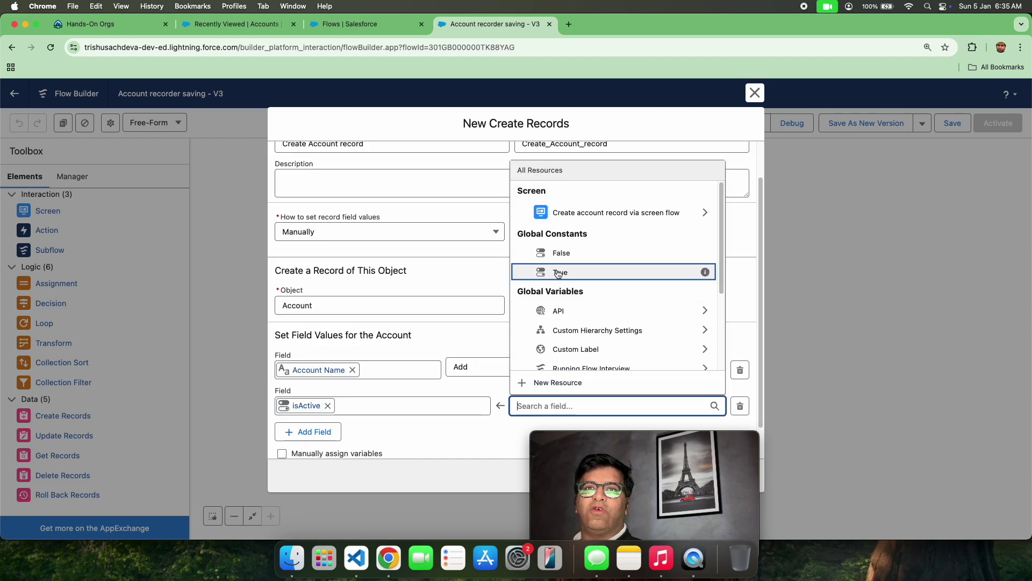
{"action": "left_click", "coordinate": [576, 215]}
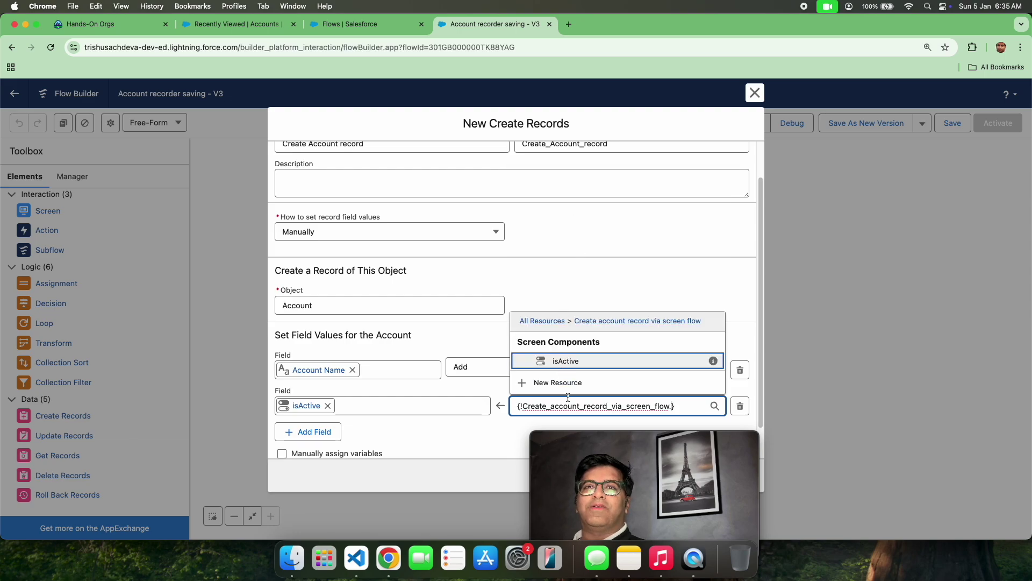
{"action": "left_click", "coordinate": [591, 360]}
{"action": "scroll", "coordinate": [511, 354], "scroll_direction": "down", "scroll_amount": 1}
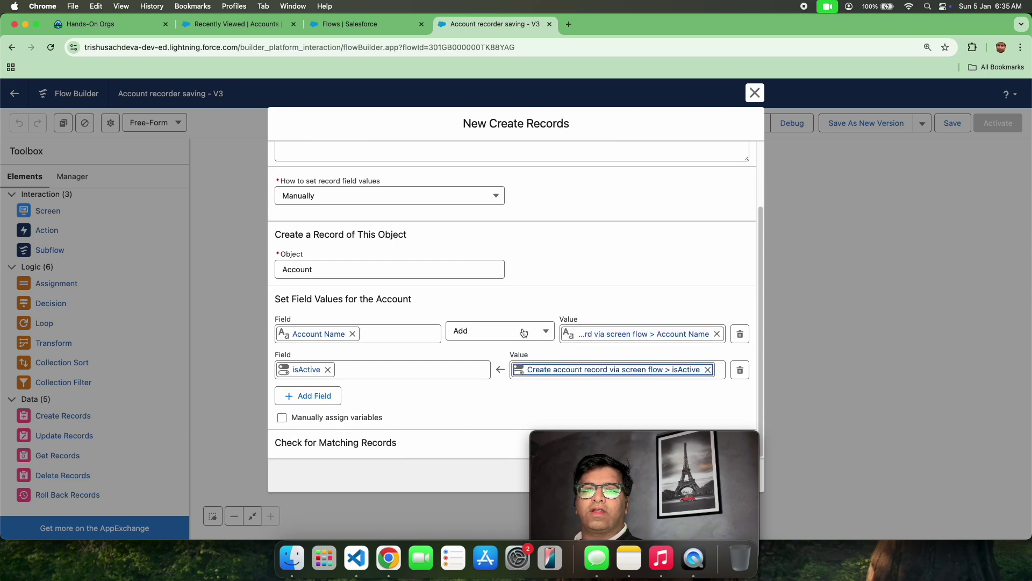
Add the Account Number field and fill it with the Account Number component of the account creation screen
{"action": "left_click", "coordinate": [301, 395]}
{"action": "left_click", "coordinate": [316, 401]}
{"action": "type", "text": "ac"}
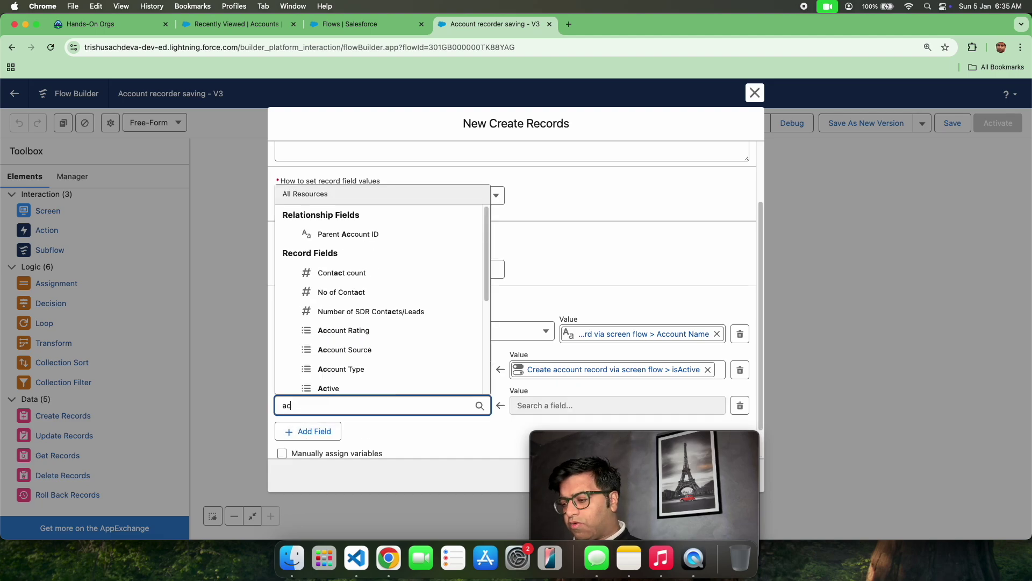
{"action": "type", "text": "countn"}
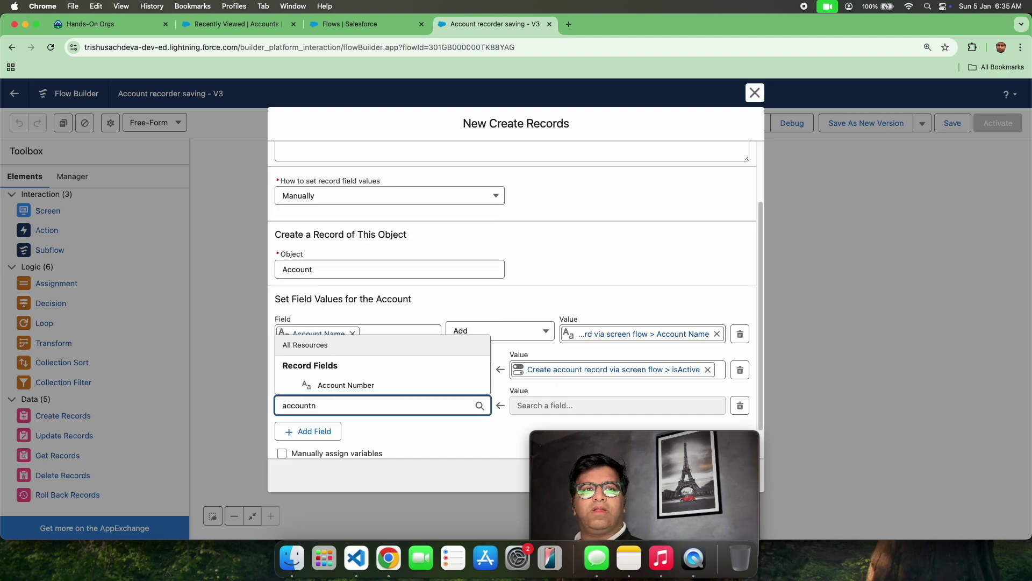
{"action": "left_click", "coordinate": [473, 386]}
{"action": "left_click", "coordinate": [519, 405]}
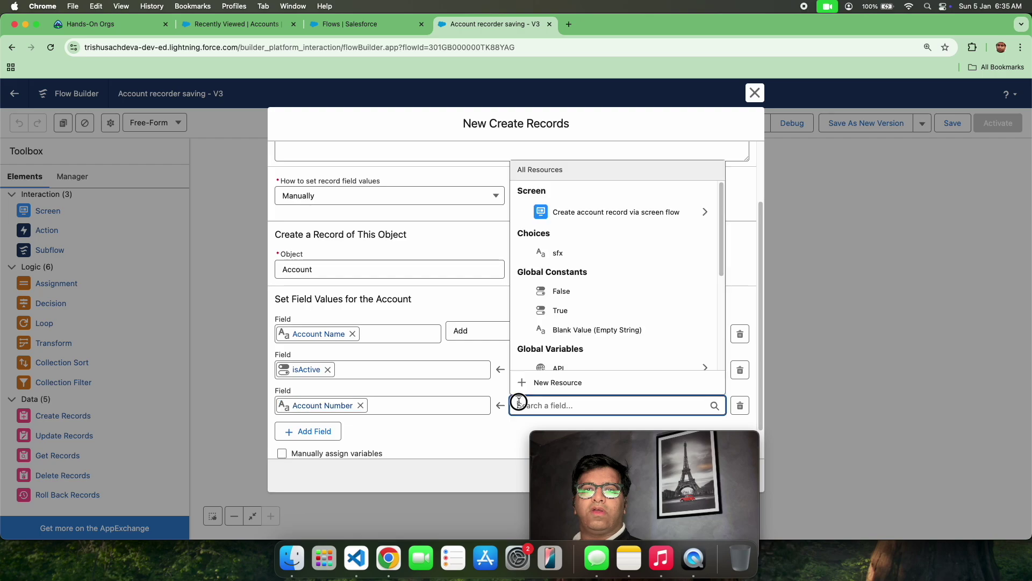
{"action": "left_click", "coordinate": [630, 211]}
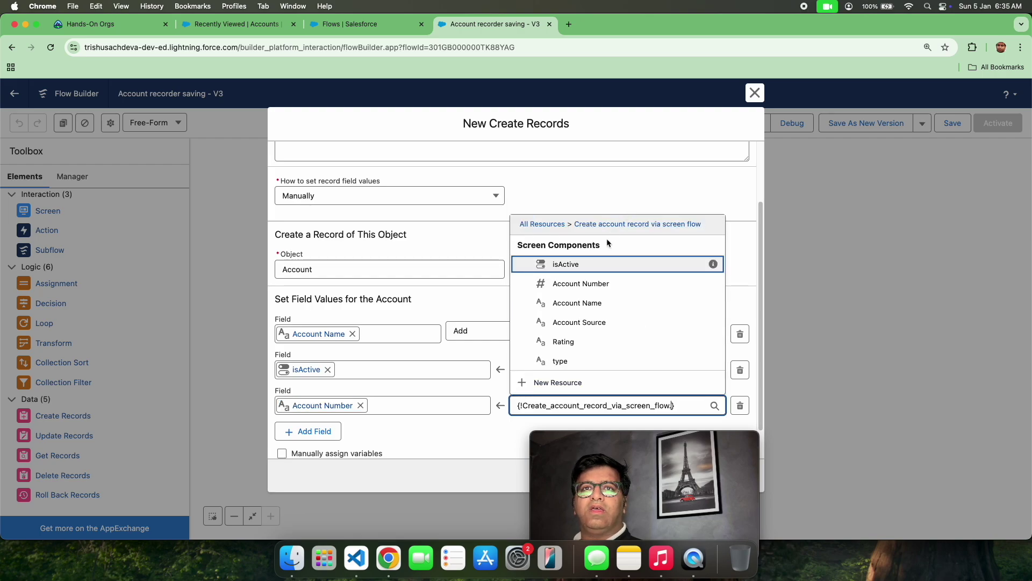
{"action": "left_click", "coordinate": [582, 287]}
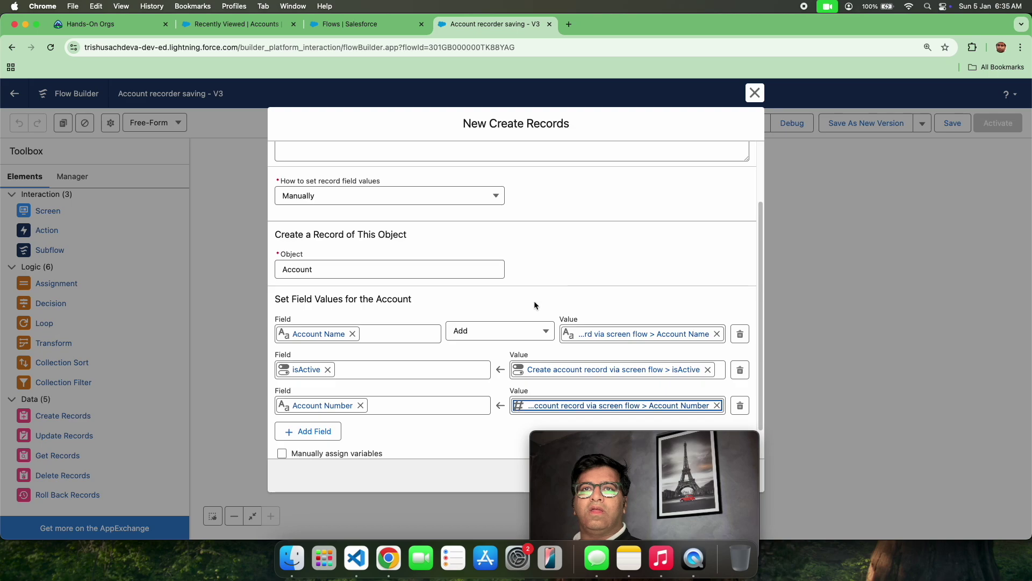
Add the Account Type field and fill it with the type component of the account creation screen
{"action": "left_click", "coordinate": [314, 430]}
{"action": "left_click", "coordinate": [325, 439]}
{"action": "type", "text": "Typ"}
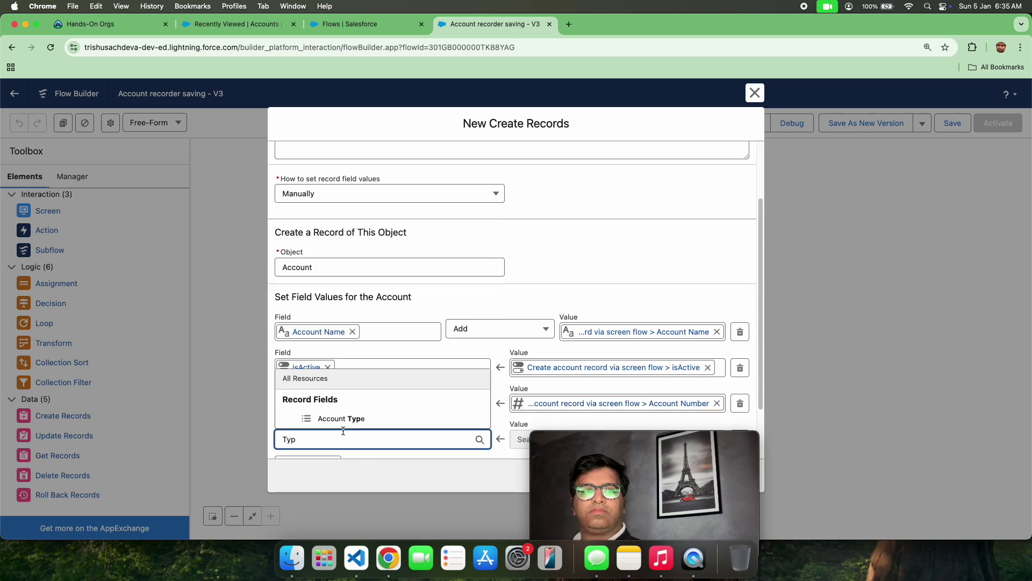
{"action": "left_click", "coordinate": [342, 419]}
{"action": "scroll", "coordinate": [567, 290], "scroll_direction": "down", "scroll_amount": 3}
{"action": "left_click", "coordinate": [569, 369]}
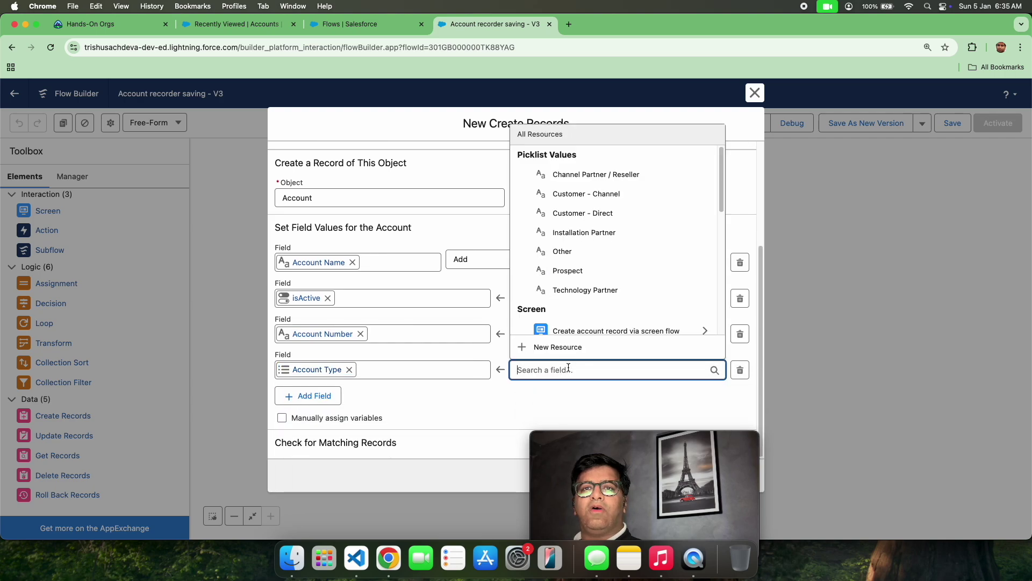
{"action": "left_click", "coordinate": [565, 331]}
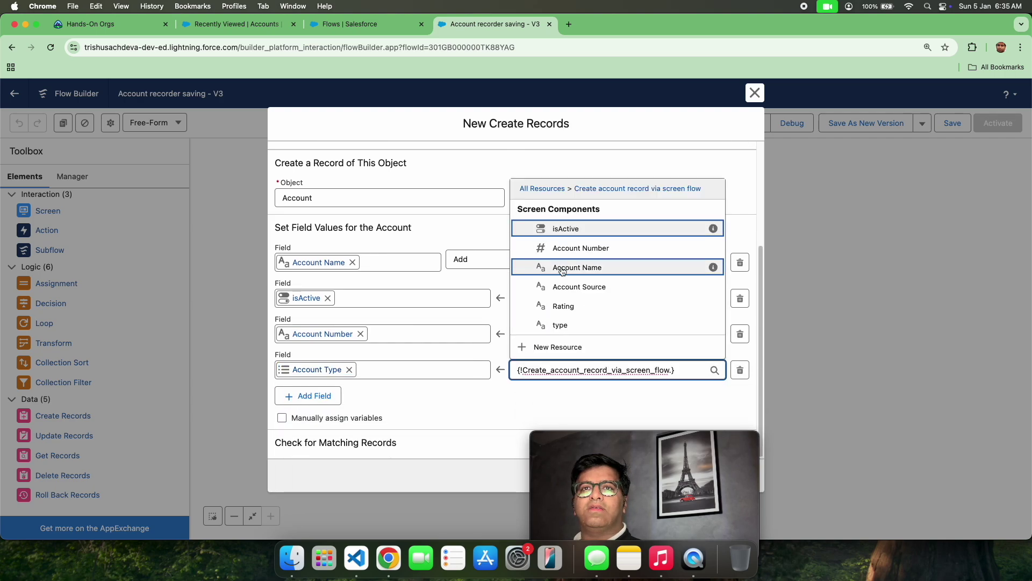
{"action": "left_click", "coordinate": [564, 325]}
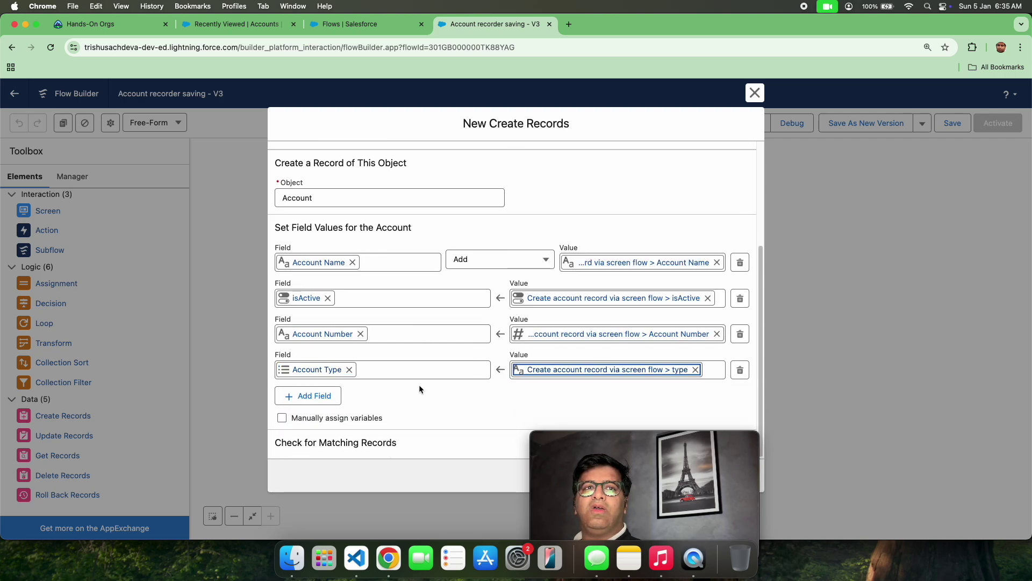
Add the Account Rating field and fill it with the Rating component of the account creation screen
{"action": "left_click", "coordinate": [312, 396]}
{"action": "left_click", "coordinate": [329, 404]}
{"action": "type", "text": "rating"}
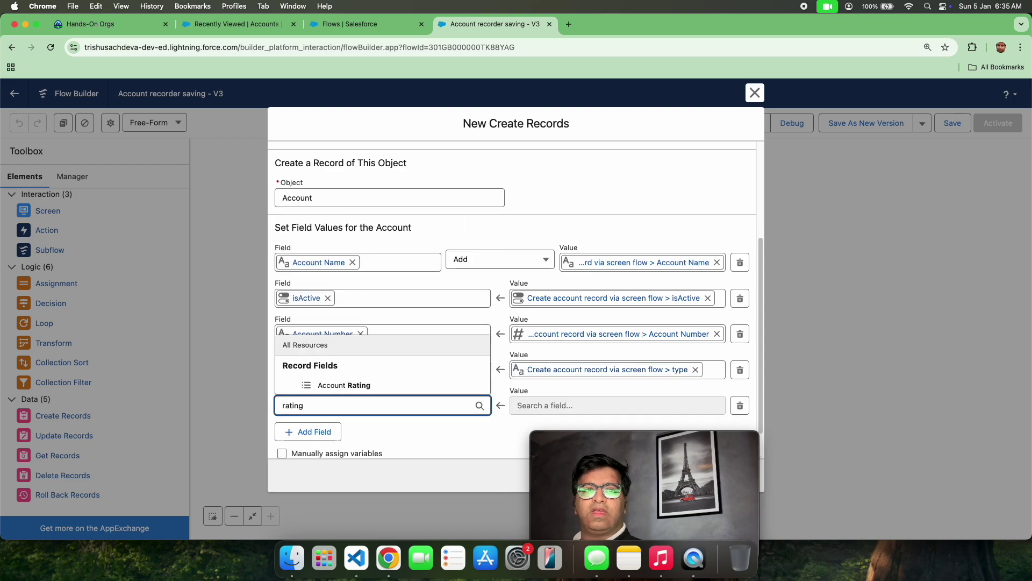
{"action": "left_click", "coordinate": [376, 385]}
{"action": "left_click", "coordinate": [531, 404]}
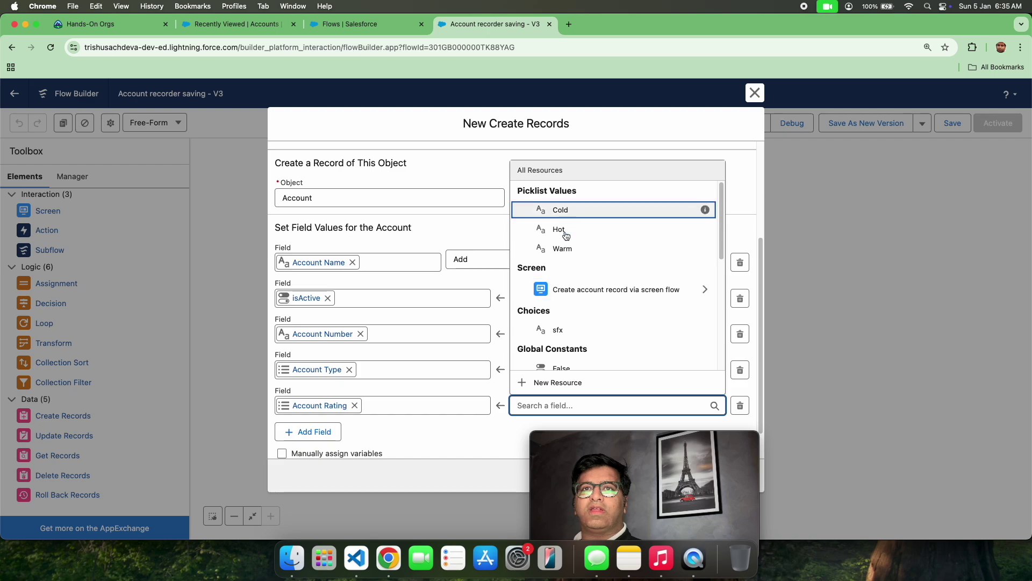
{"action": "left_click", "coordinate": [576, 289]}
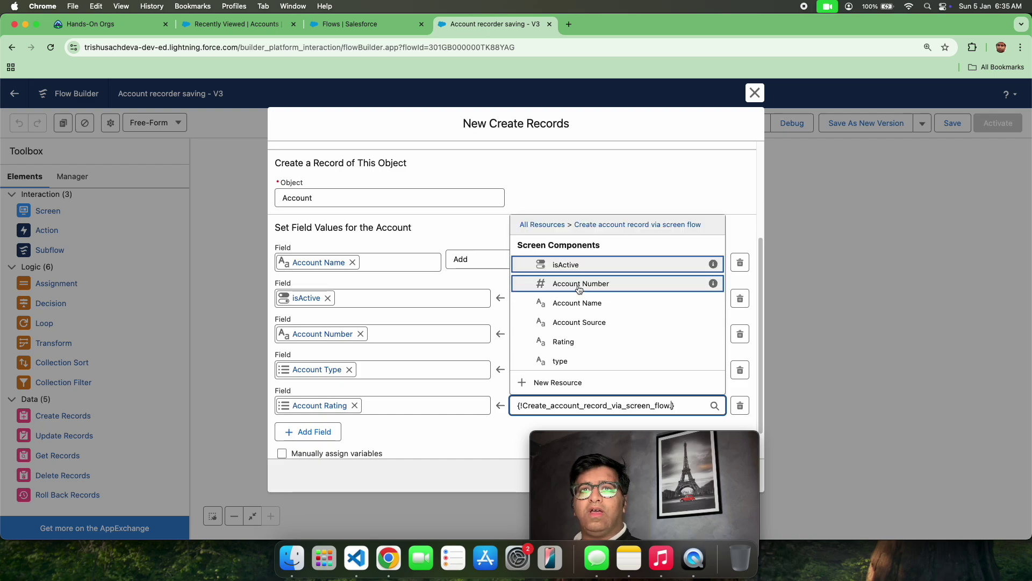
{"action": "left_click", "coordinate": [573, 343]}
{"action": "scroll", "coordinate": [454, 419], "scroll_direction": "down", "scroll_amount": 1}
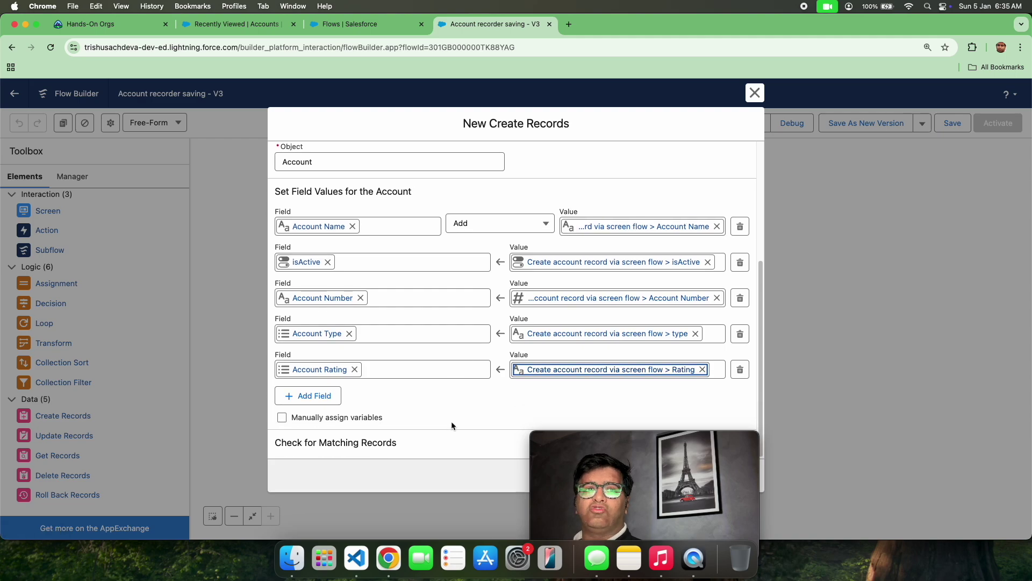
Add the Account Source field and fill it with the Account Source component of the account creation screen
{"action": "left_click", "coordinate": [327, 396]}
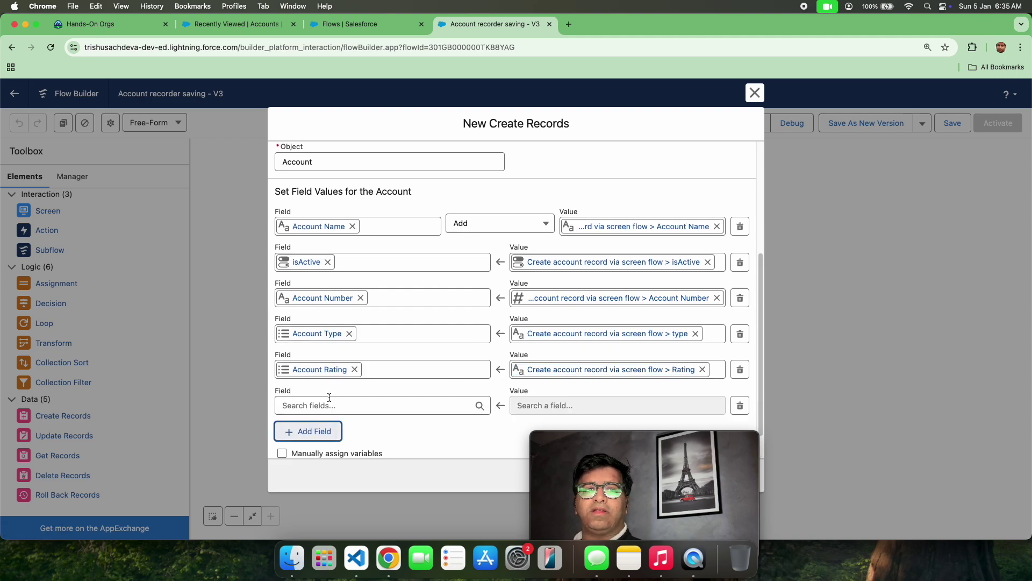
{"action": "left_click", "coordinate": [380, 400]}
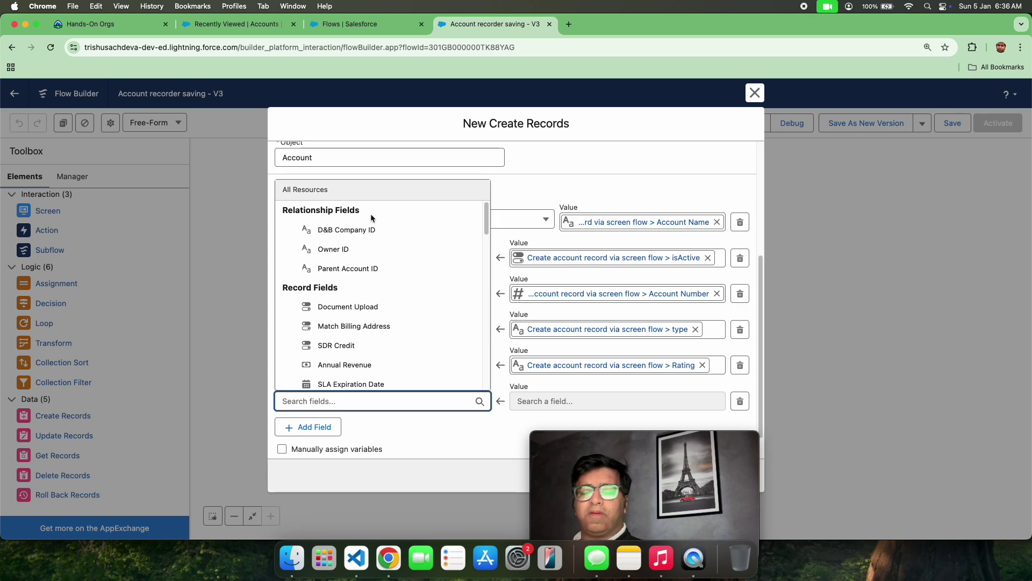
{"action": "type", "text": "sou"}
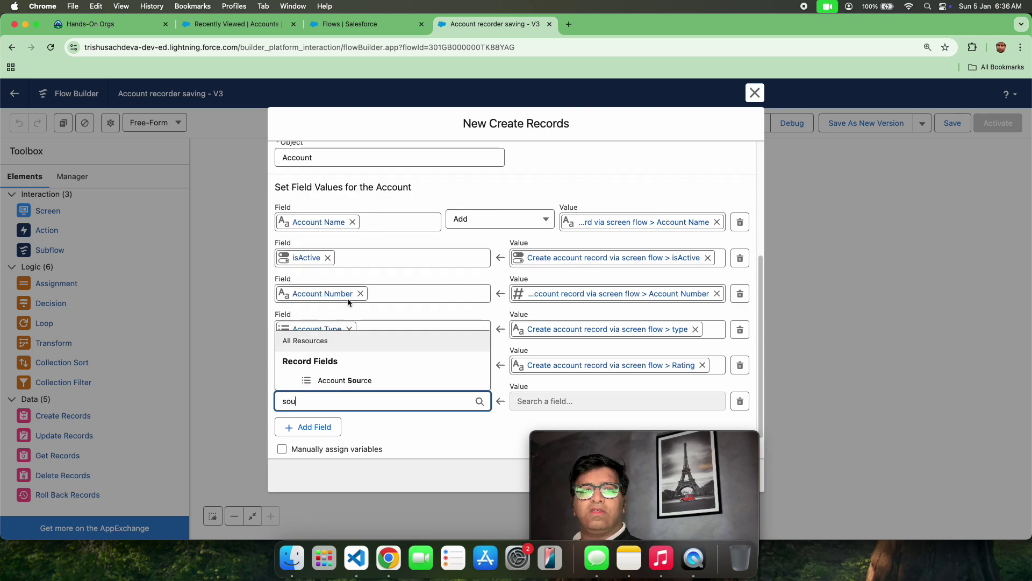
{"action": "left_click", "coordinate": [341, 381]}
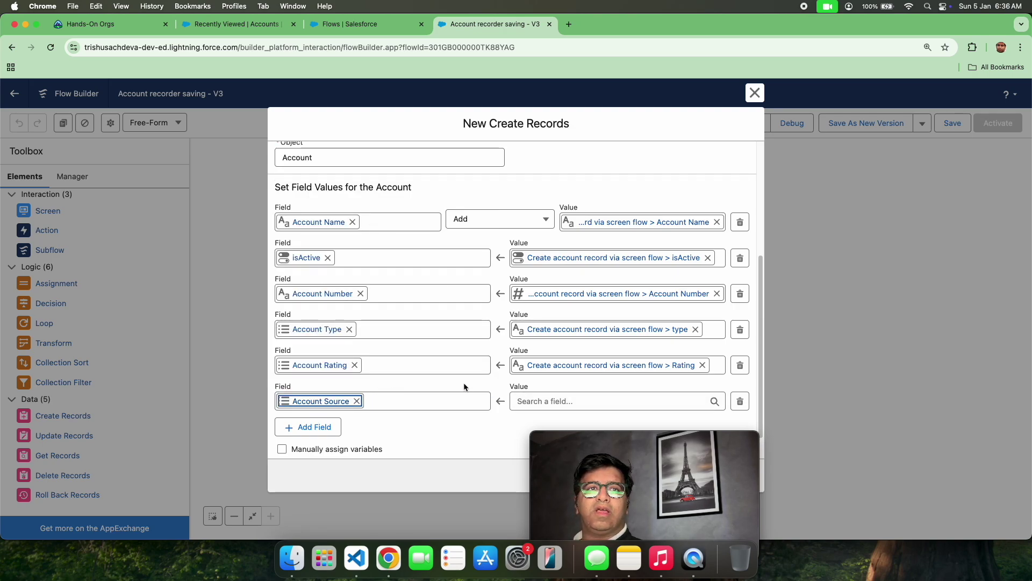
{"action": "left_click", "coordinate": [520, 400]}
{"action": "left_click", "coordinate": [585, 323]}
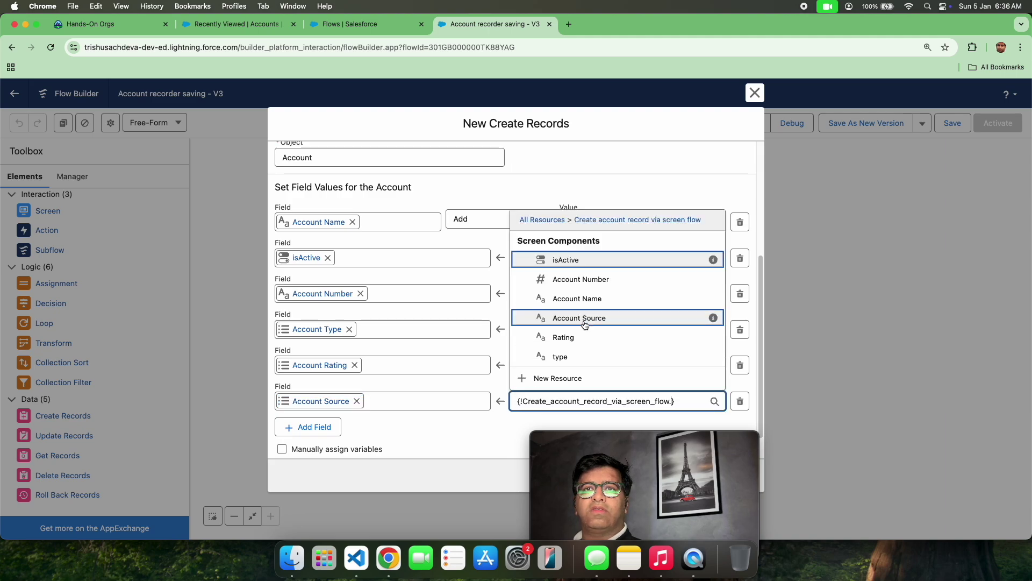
{"action": "left_click", "coordinate": [583, 318]}
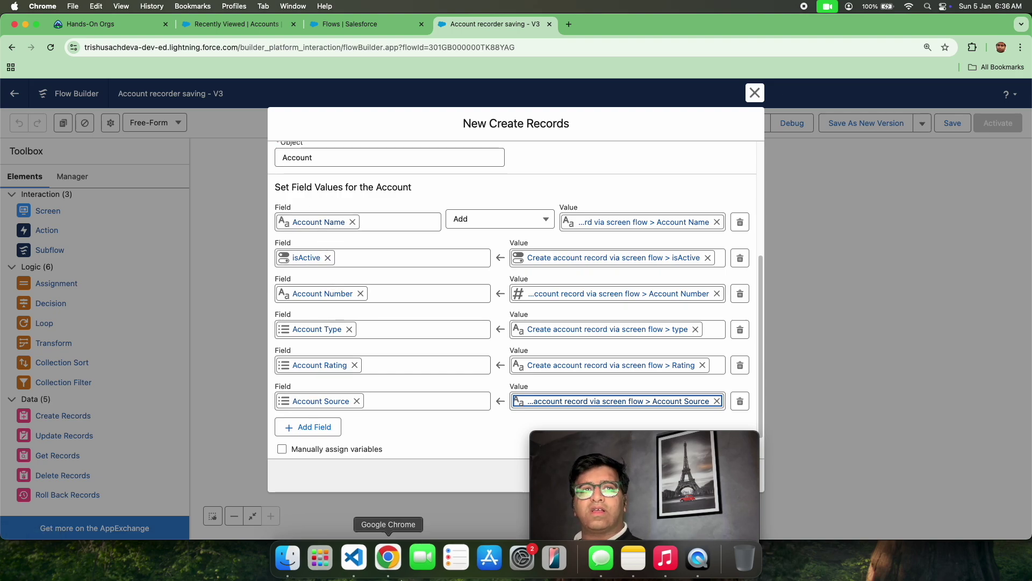
{"action": "left_click", "coordinate": [506, 222]}
{"action": "left_click", "coordinate": [530, 186]}
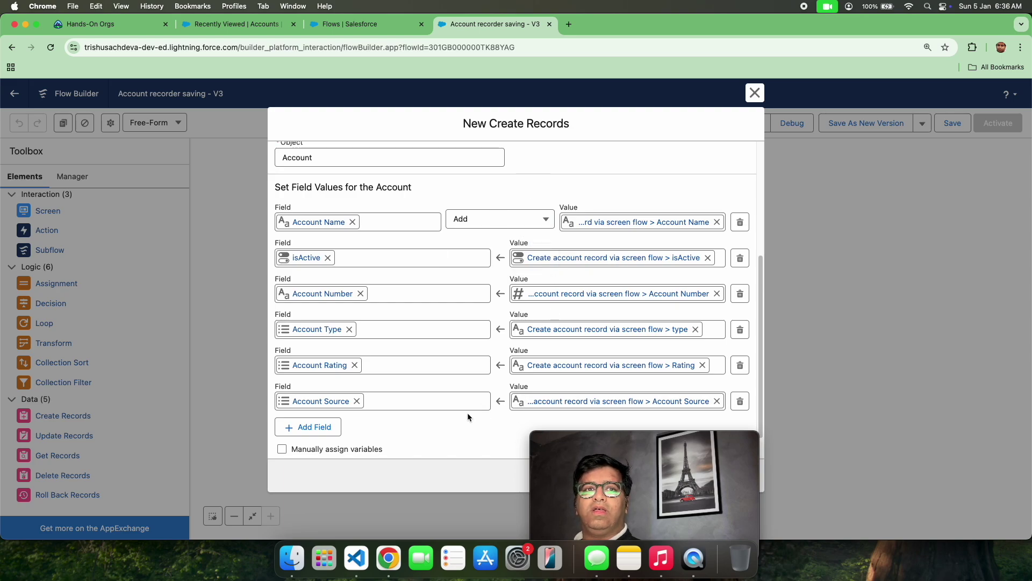
Confirm the new Create Records element and connect the account creation screen to it on the flow canvas
{"action": "scroll", "coordinate": [466, 412], "scroll_direction": "down", "scroll_amount": 2}
{"action": "left_click_drag", "start_coordinate": [655, 433], "coordinate": [938, 298]}
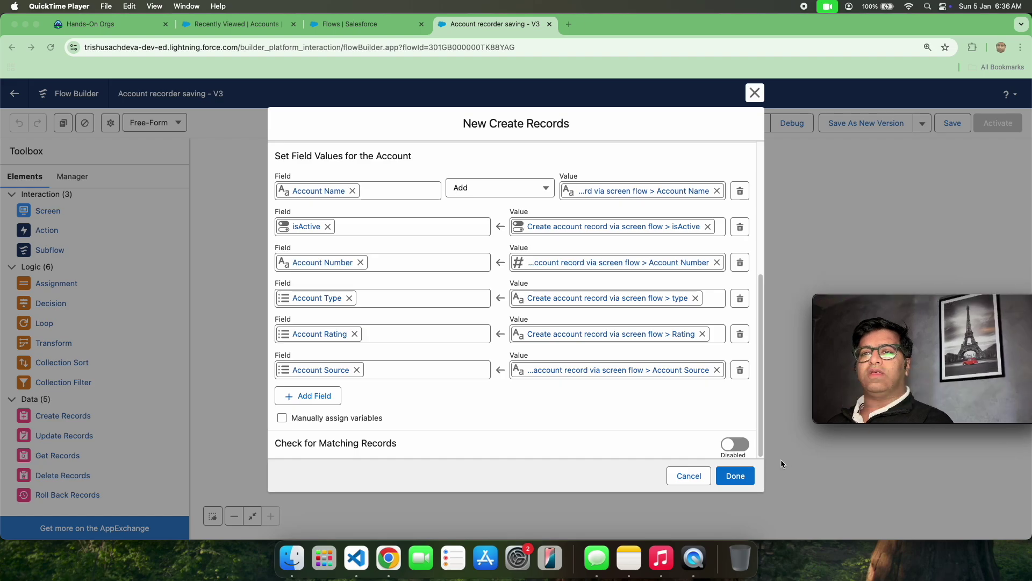
{"action": "left_click", "coordinate": [748, 477]}
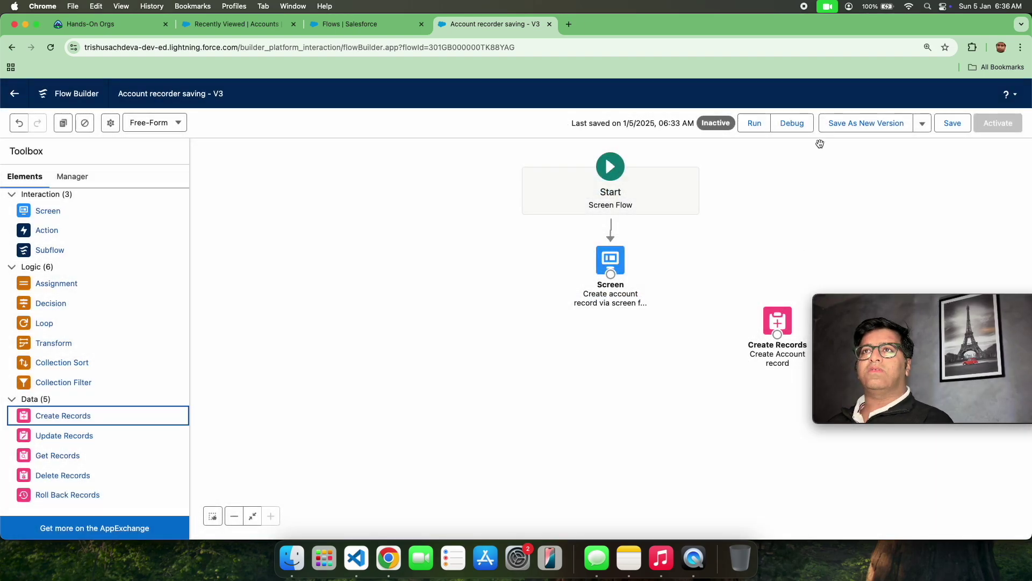
{"action": "left_click_drag", "start_coordinate": [611, 274], "coordinate": [778, 335]}
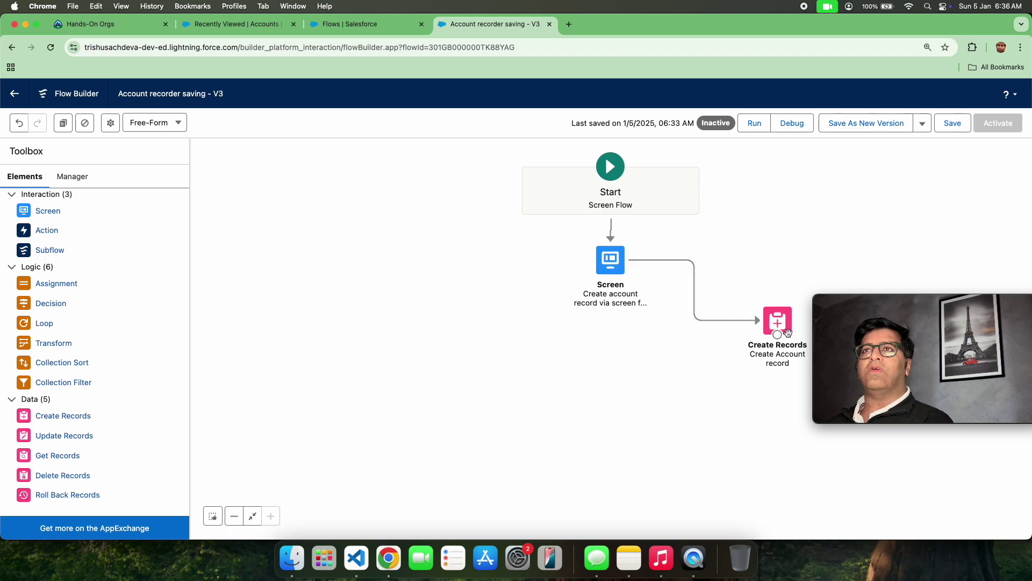
Save the flow as a new version and start a debug run with the default debug options
{"action": "left_click", "coordinate": [845, 126]}
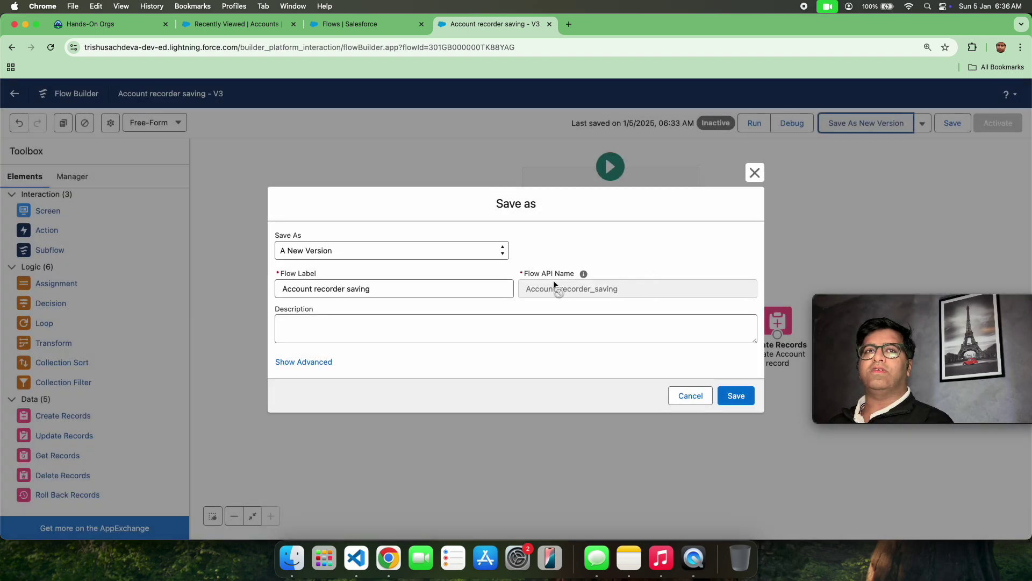
{"action": "left_click", "coordinate": [735, 396]}
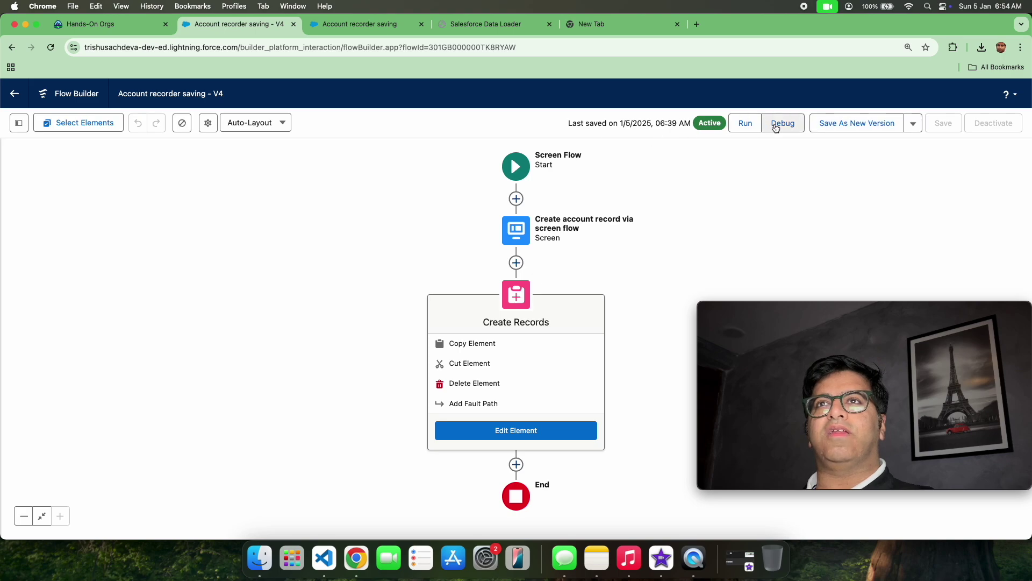
{"action": "left_click", "coordinate": [777, 124]}
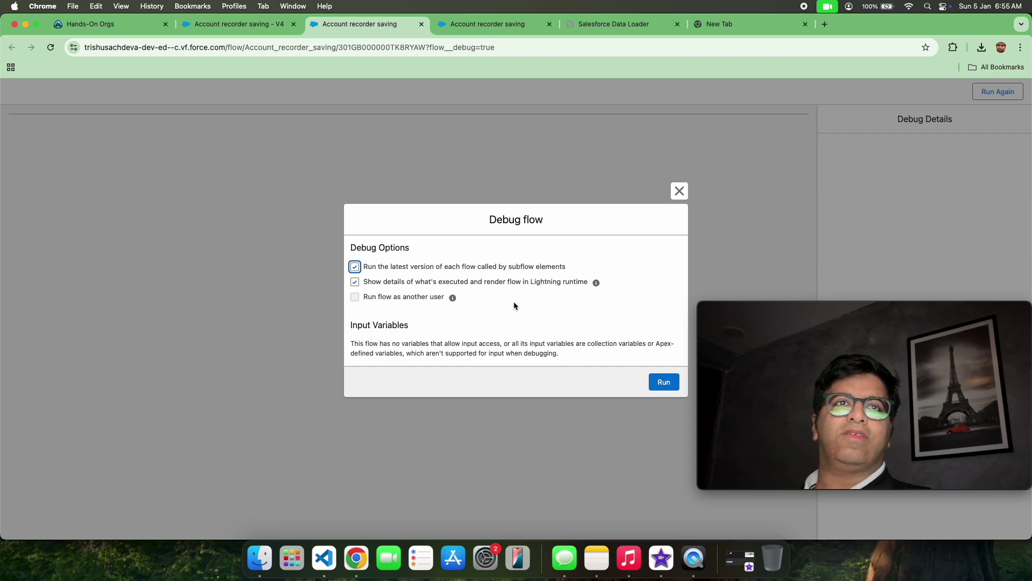
{"action": "left_click", "coordinate": [662, 381]}
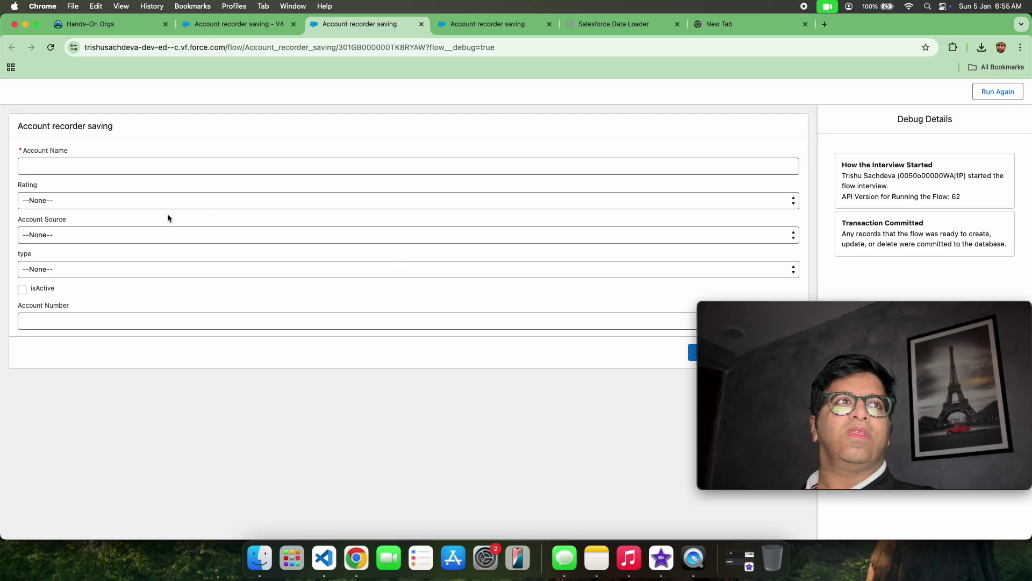
Enter "test for bholenath 512025" as the Account Name in the flow's debug screen
{"action": "left_click", "coordinate": [139, 165]}
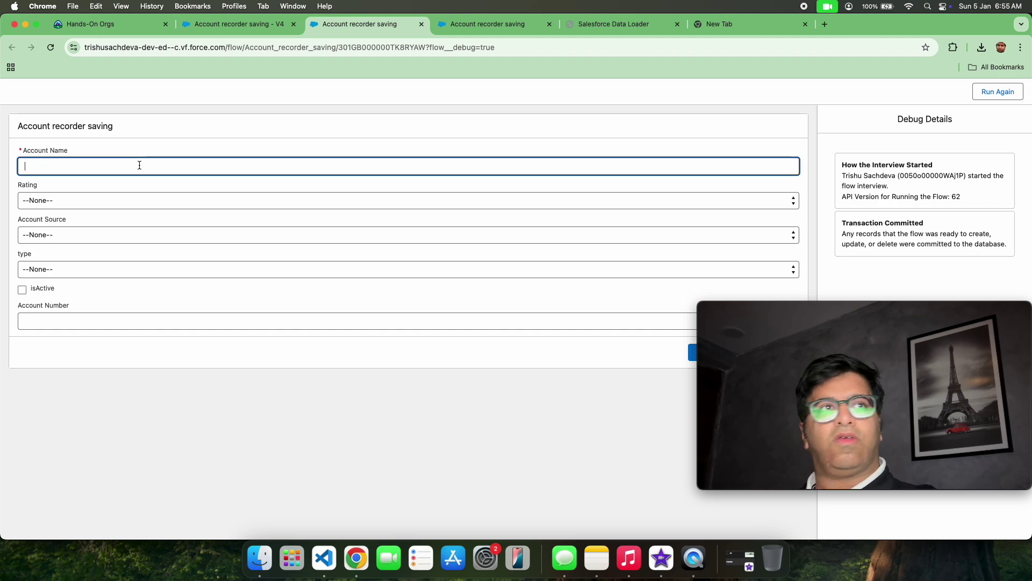
{"action": "type", "text": "est t"}
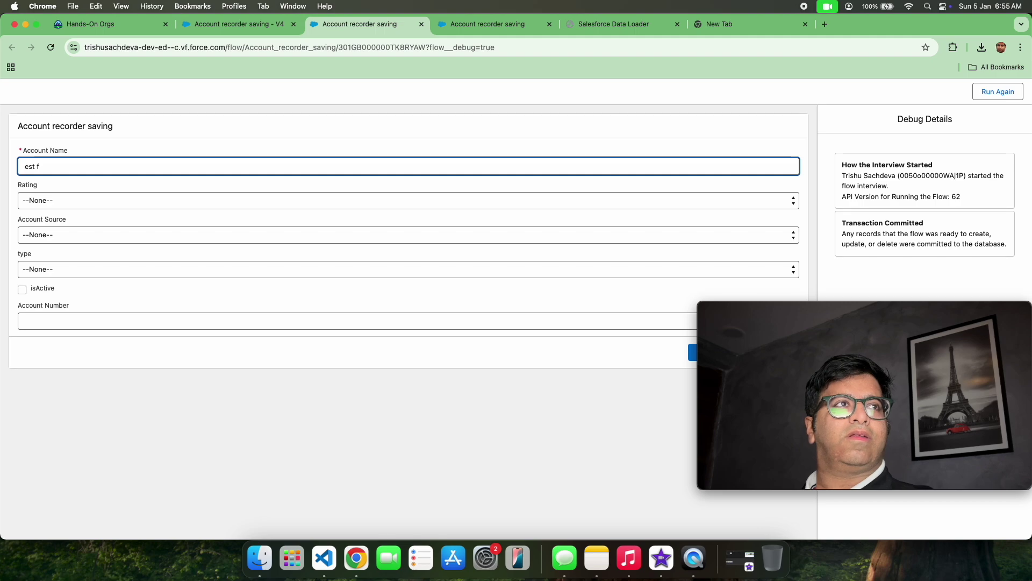
{"action": "key", "text": "BackSpace"}
{"action": "key", "text": "BackSpace"}
{"action": "key", "text": "BackSpace"}
{"action": "key", "text": "BackSpace"}
{"action": "key", "text": "BackSpace"}
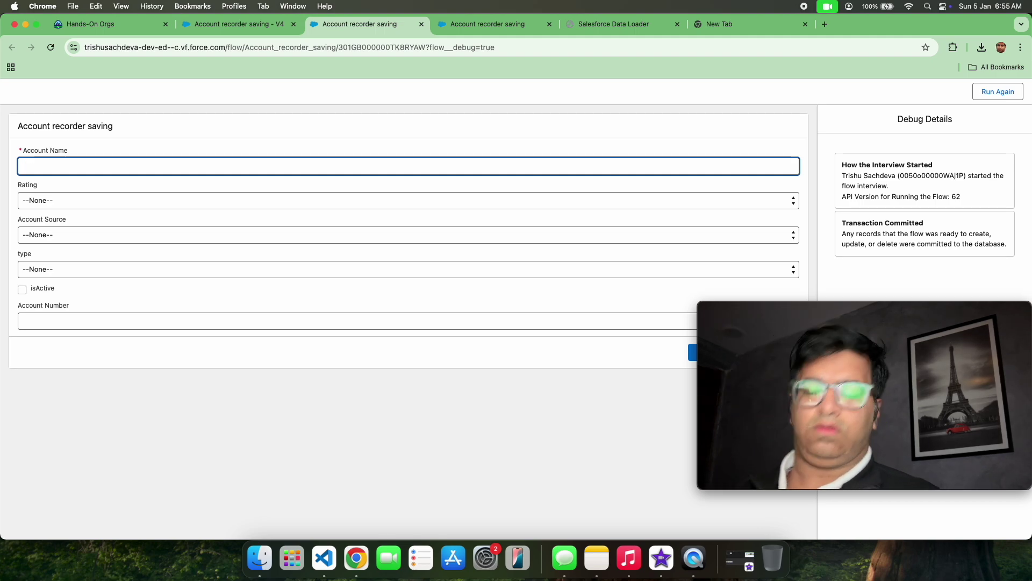
{"action": "type", "text": "test for bholenath 5 2025"}
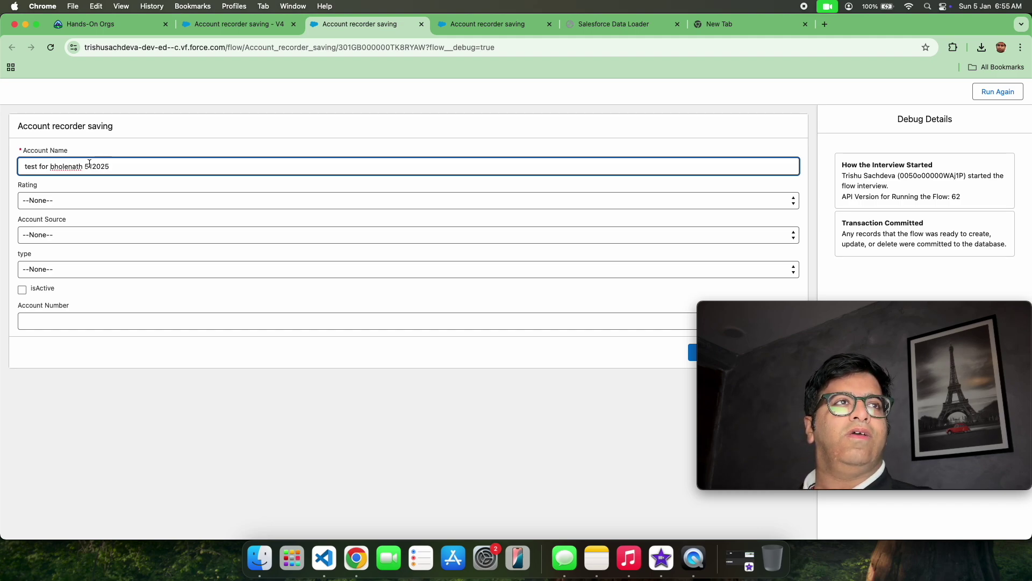
Set Rating to Hot and Account Source to Web, enable isActive, and enter an account number
{"action": "left_click", "coordinate": [81, 200]}
{"action": "key", "text": "Escape"}
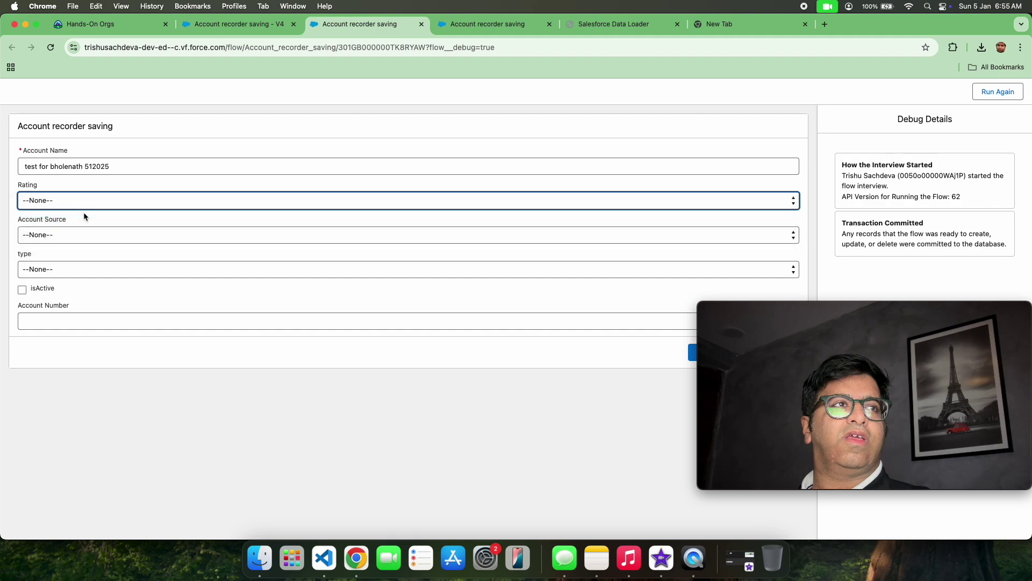
{"action": "left_click", "coordinate": [79, 235]}
{"action": "left_click", "coordinate": [81, 251]}
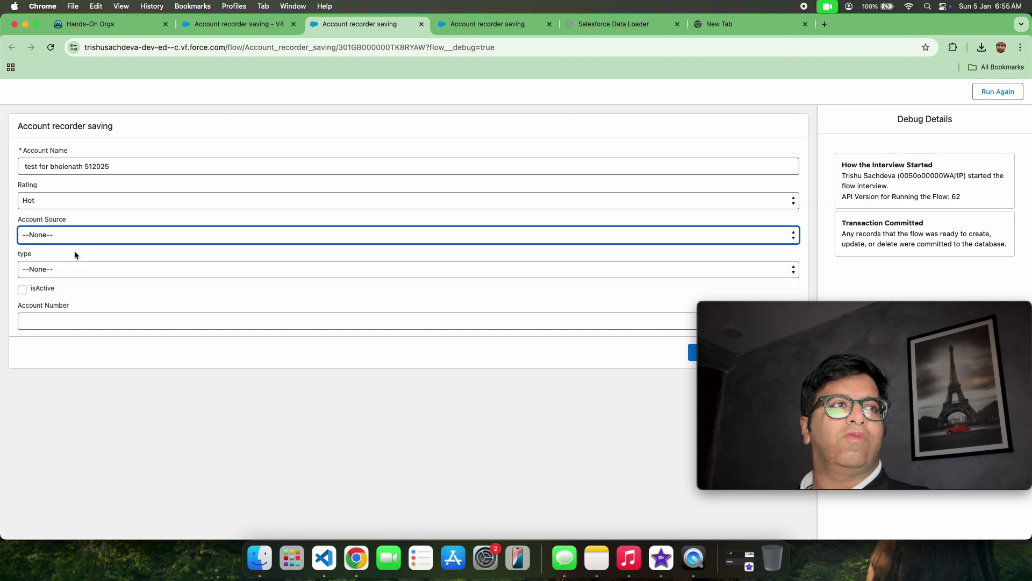
{"action": "left_click", "coordinate": [66, 271]}
{"action": "left_click", "coordinate": [111, 253]}
{"action": "left_click", "coordinate": [21, 290]}
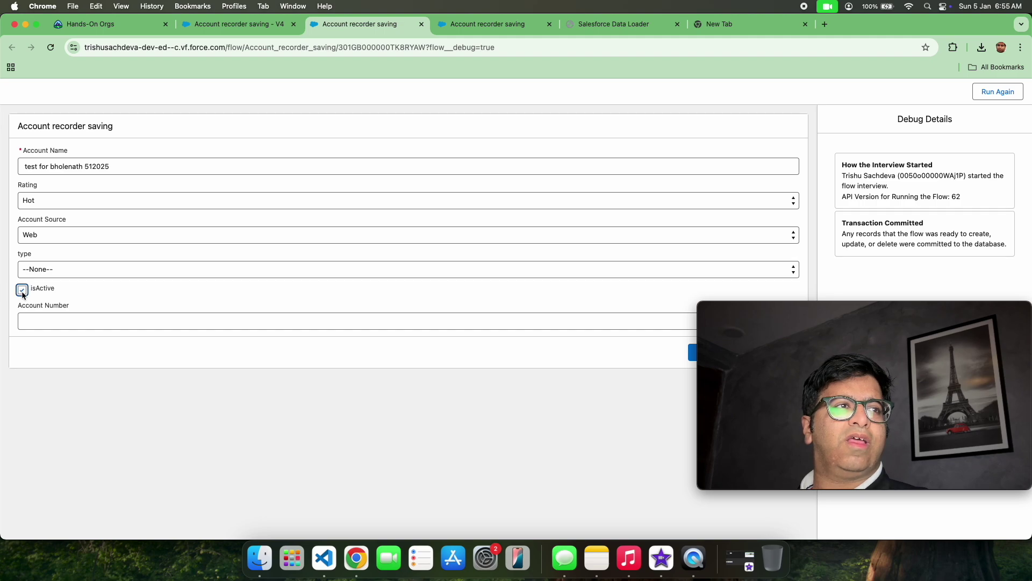
{"action": "left_click", "coordinate": [47, 320]}
{"action": "type", "text": "9985"}
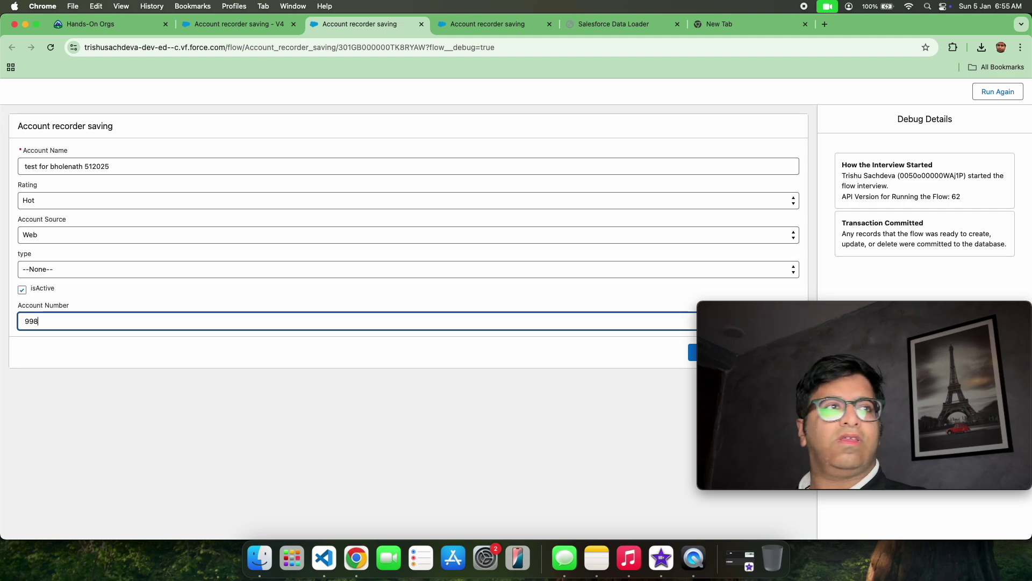
Submit the debug screen to save the account record and review the debug details from the start
{"action": "left_click", "coordinate": [699, 350]}
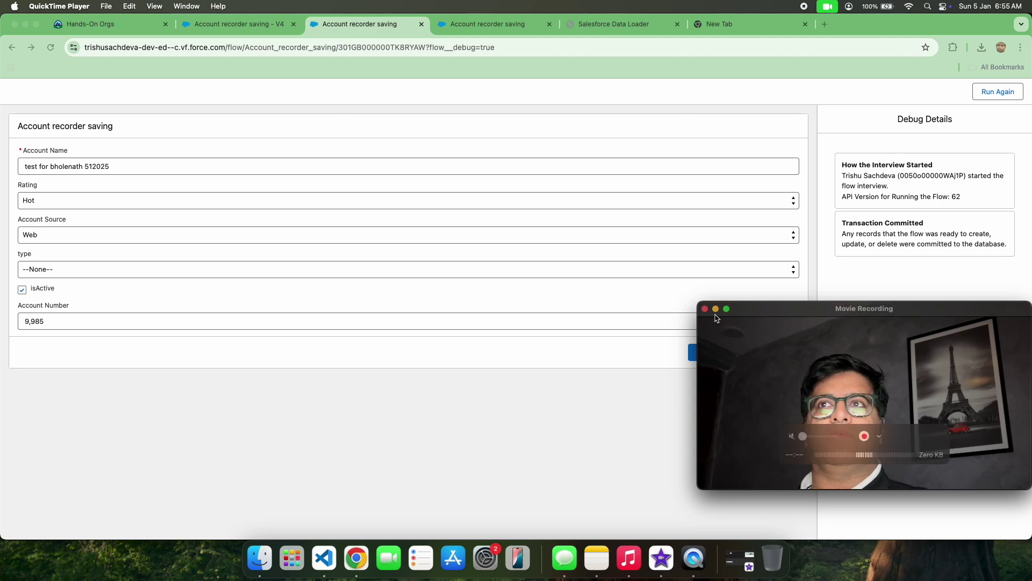
{"action": "left_click_drag", "start_coordinate": [715, 317], "coordinate": [320, 336]}
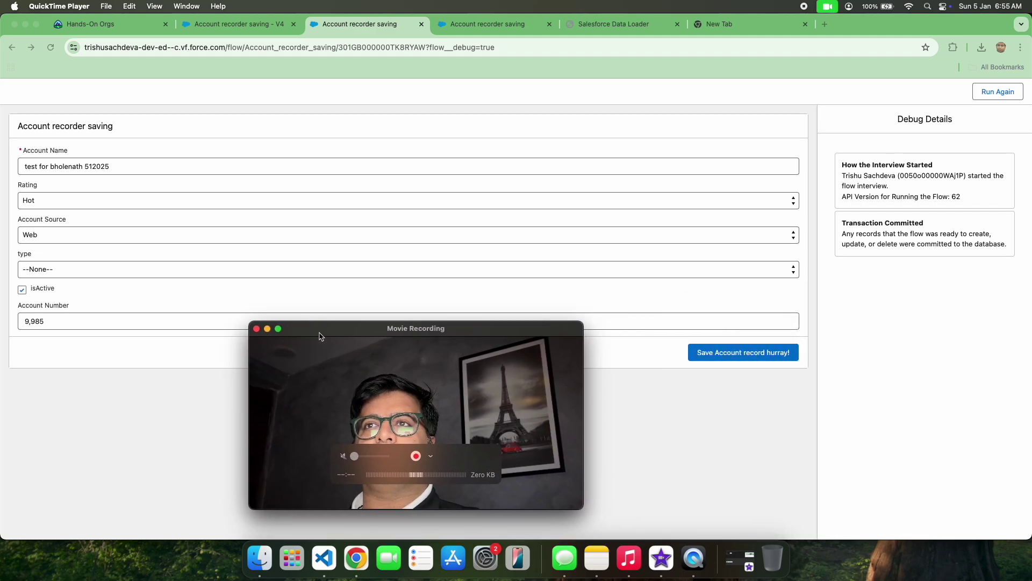
{"action": "left_click", "coordinate": [753, 353]}
{"action": "left_click", "coordinate": [741, 354]}
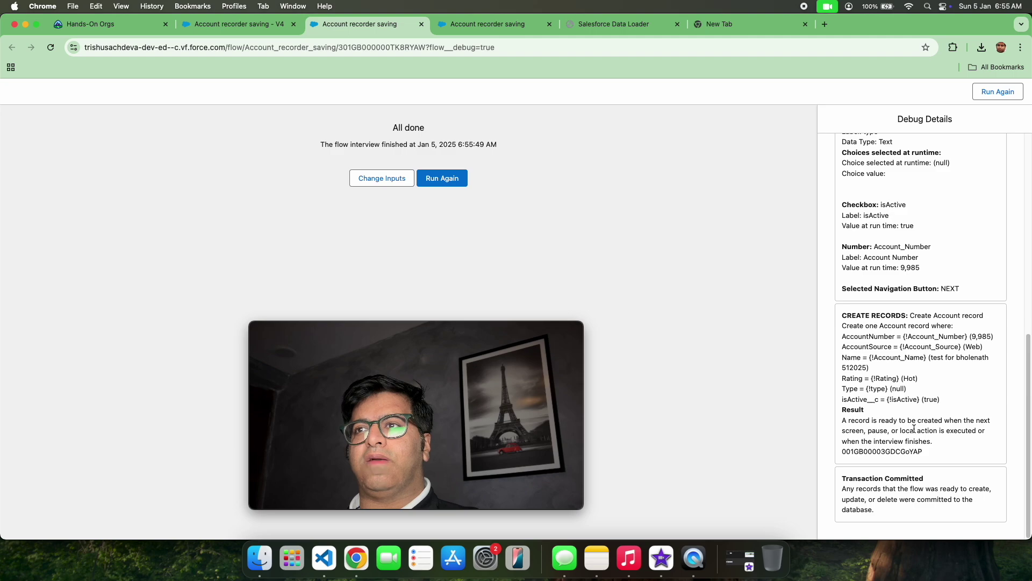
{"action": "scroll", "coordinate": [914, 429], "scroll_direction": "up", "scroll_amount": 15}
{"action": "double_click", "coordinate": [916, 180]}
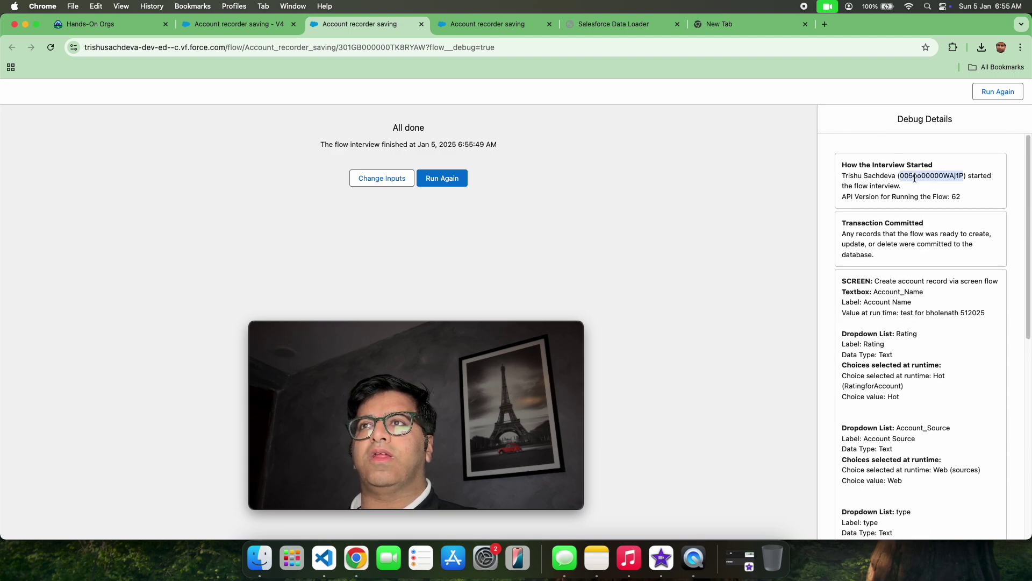
Open the org's Salesforce home page by cutting the older debug run's web address back to the domain
{"action": "left_click", "coordinate": [227, 27]}
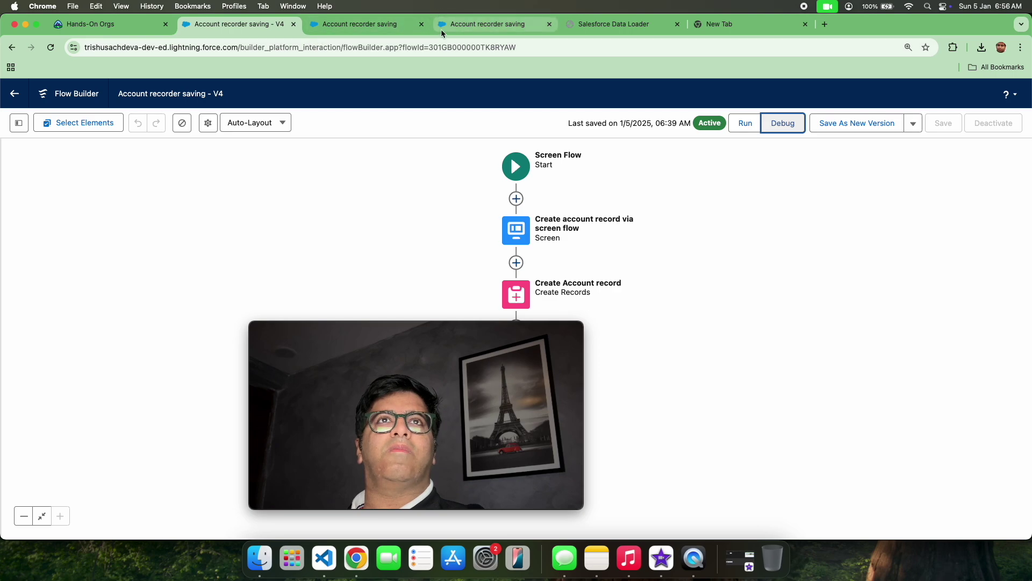
{"action": "left_click", "coordinate": [479, 25]}
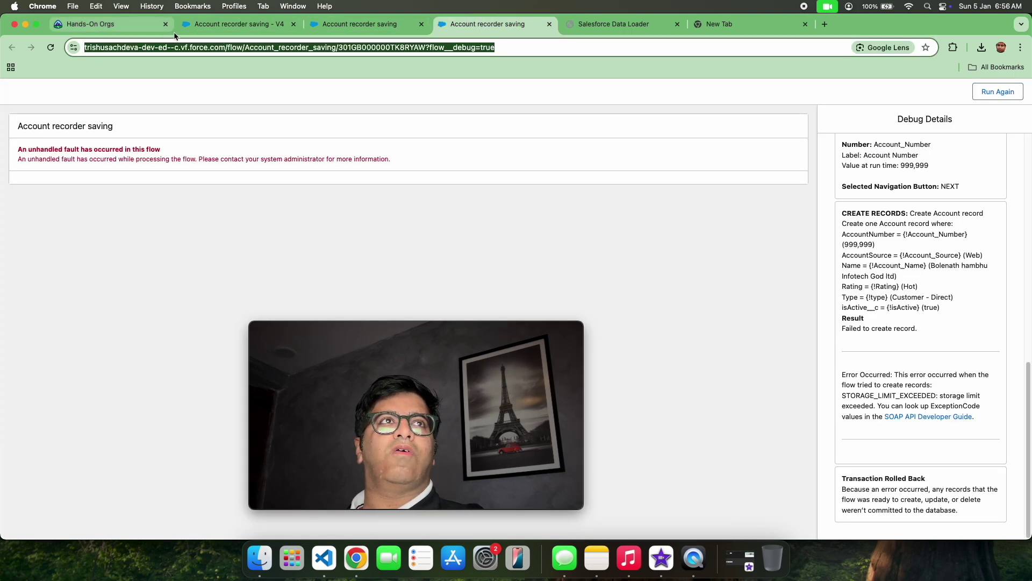
{"action": "left_click", "coordinate": [238, 50]}
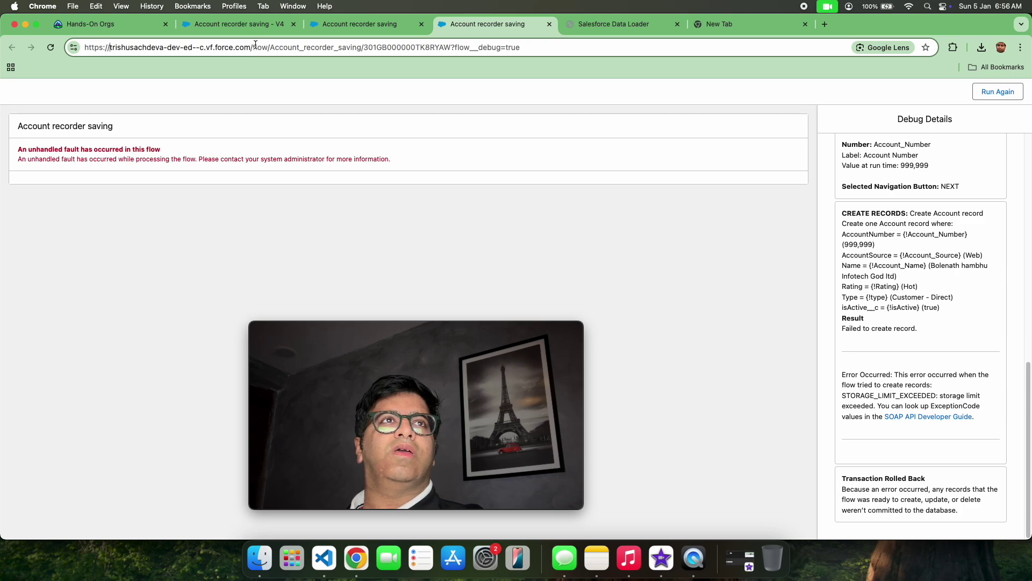
{"action": "left_click_drag", "start_coordinate": [256, 48], "coordinate": [543, 6]}
{"action": "key", "text": "BackSpace"}
{"action": "key", "text": "Return"}
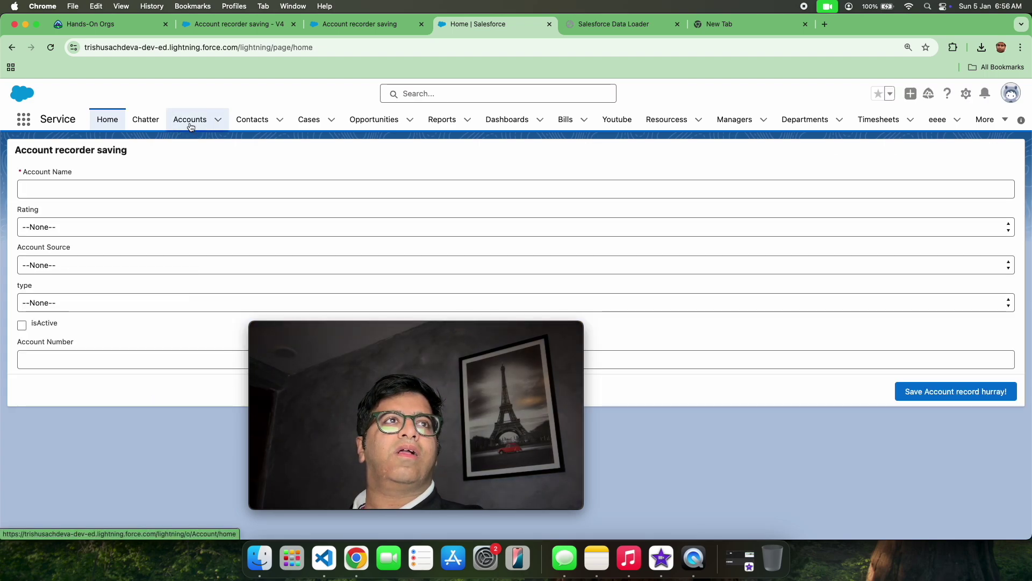
Open the "test for bholenath 512025" account from the recently viewed accounts and inspect its details
{"action": "left_click", "coordinate": [190, 119]}
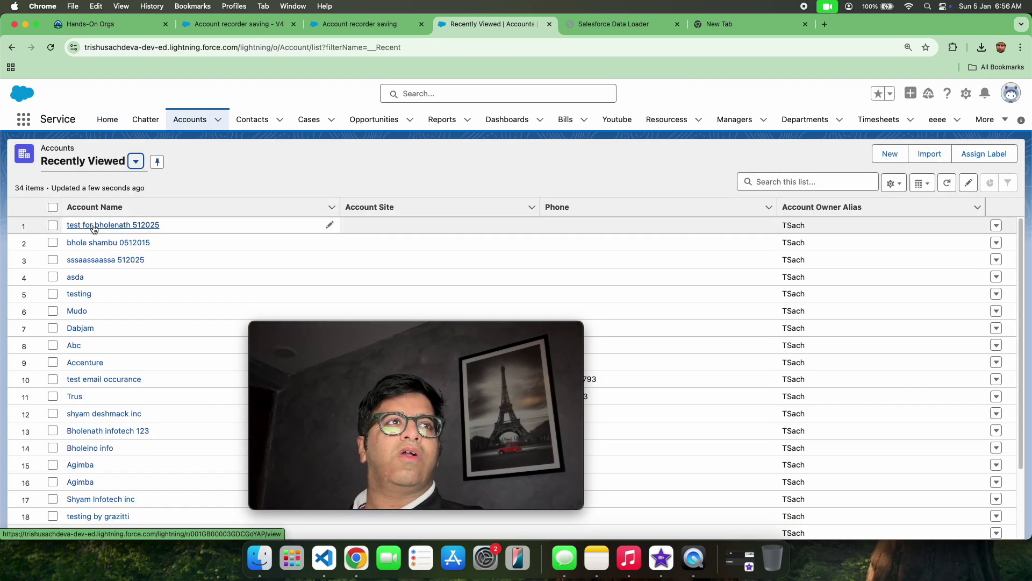
{"action": "left_click", "coordinate": [94, 228]}
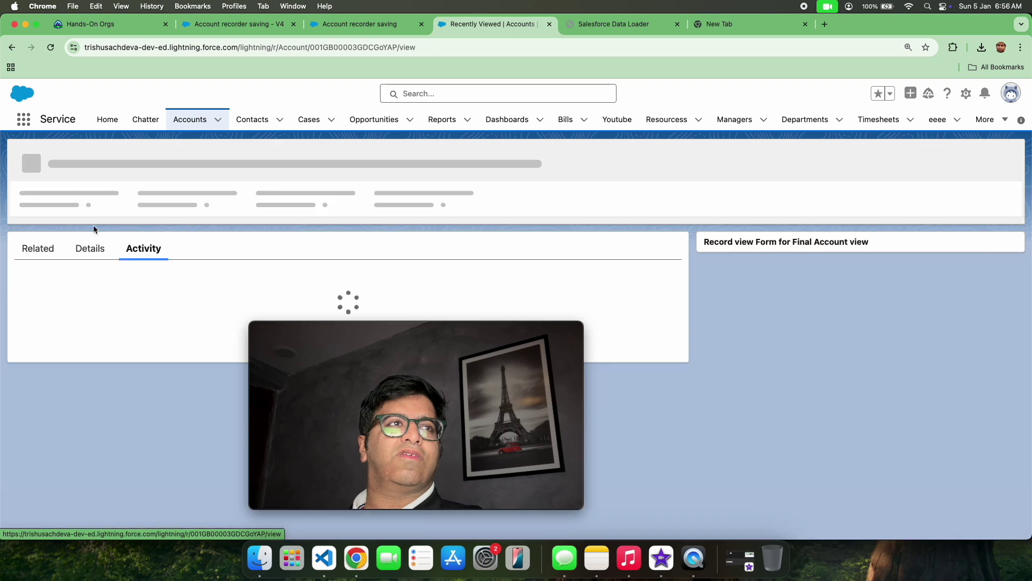
{"action": "left_click", "coordinate": [101, 229]}
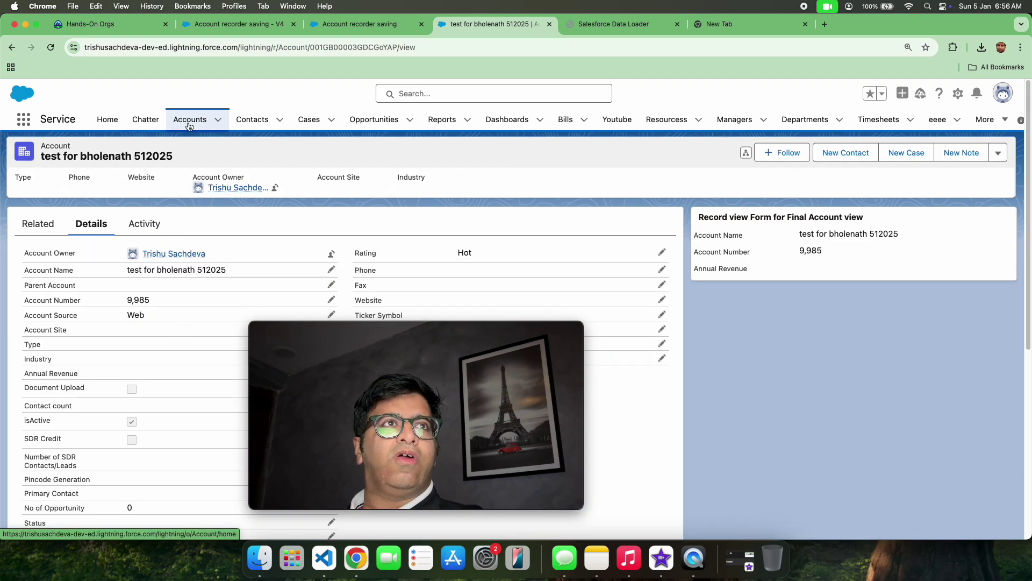
Return to the home page and enter "bhole shambu 0512015" as the Account Name in the embedded Account recorder saving flow
{"action": "left_click", "coordinate": [110, 122]}
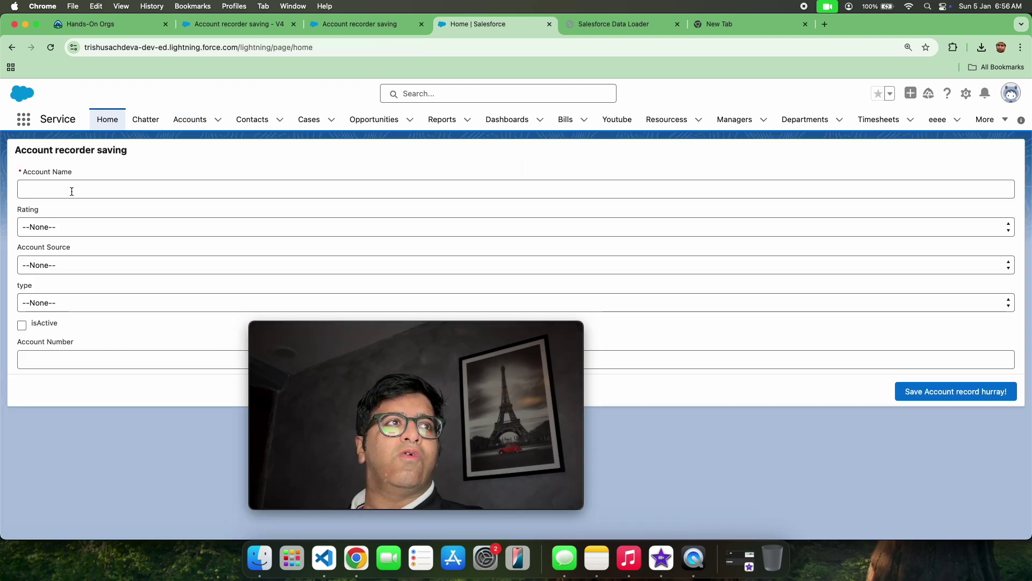
{"action": "left_click", "coordinate": [71, 191]}
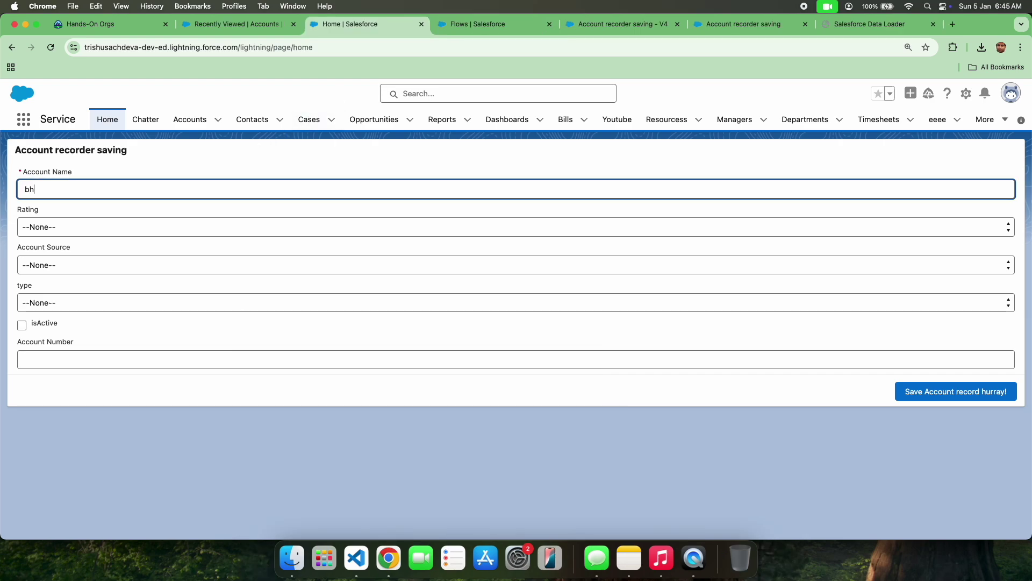
{"action": "type", "text": "le shambu 0512015"}
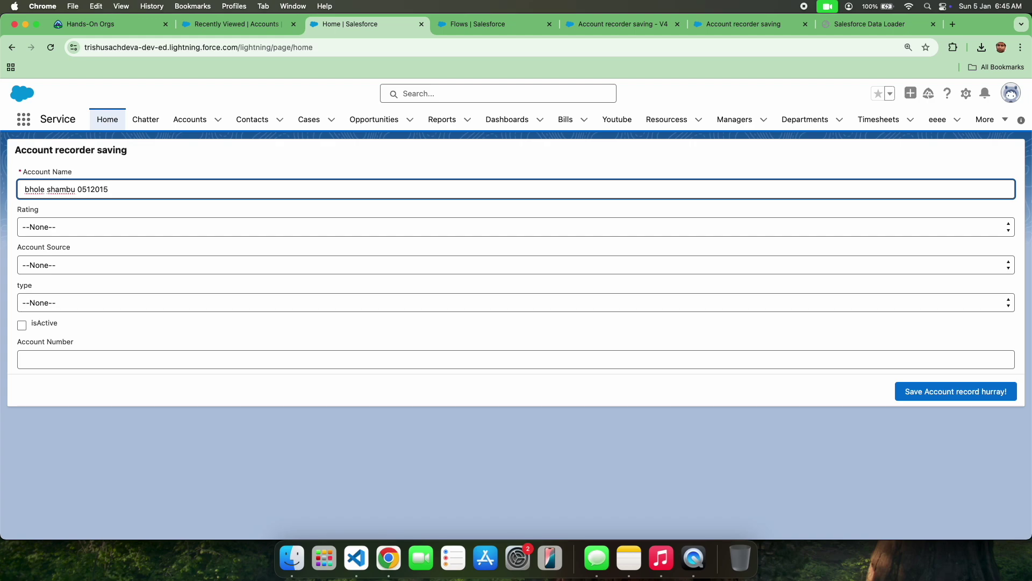
Set Rating to Hot and Account Source to Web, enable isActive, enter an account number, and save the account record
{"action": "left_click", "coordinate": [125, 226]}
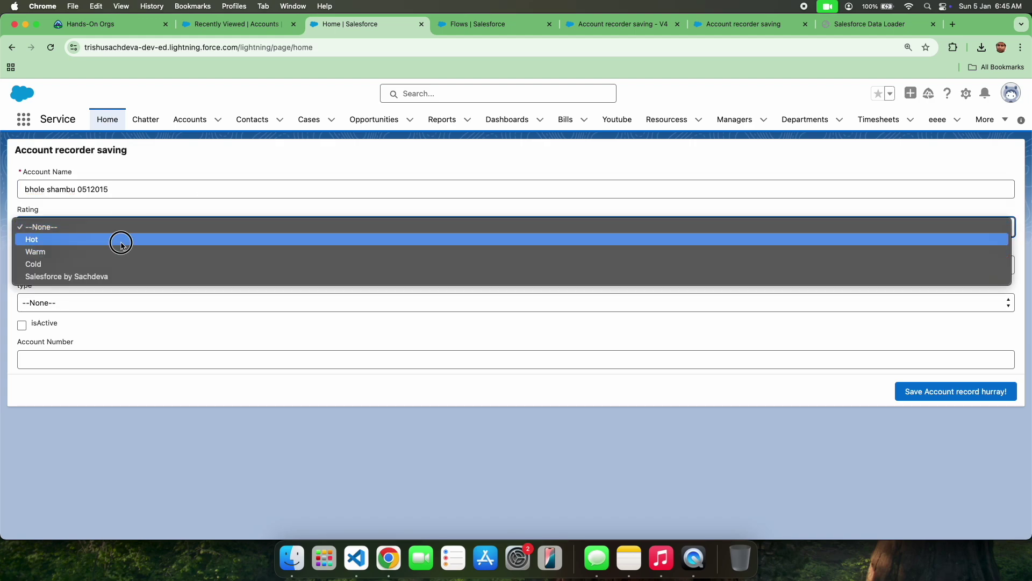
{"action": "left_click", "coordinate": [120, 240]}
{"action": "left_click", "coordinate": [106, 269]}
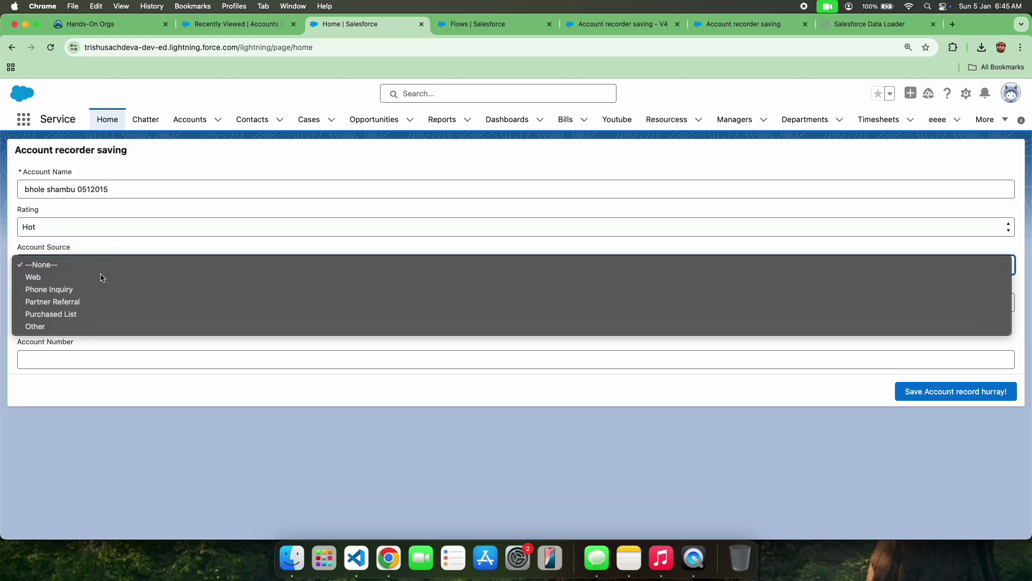
{"action": "left_click", "coordinate": [102, 277]}
{"action": "left_click", "coordinate": [22, 326]}
{"action": "left_click", "coordinate": [36, 362]}
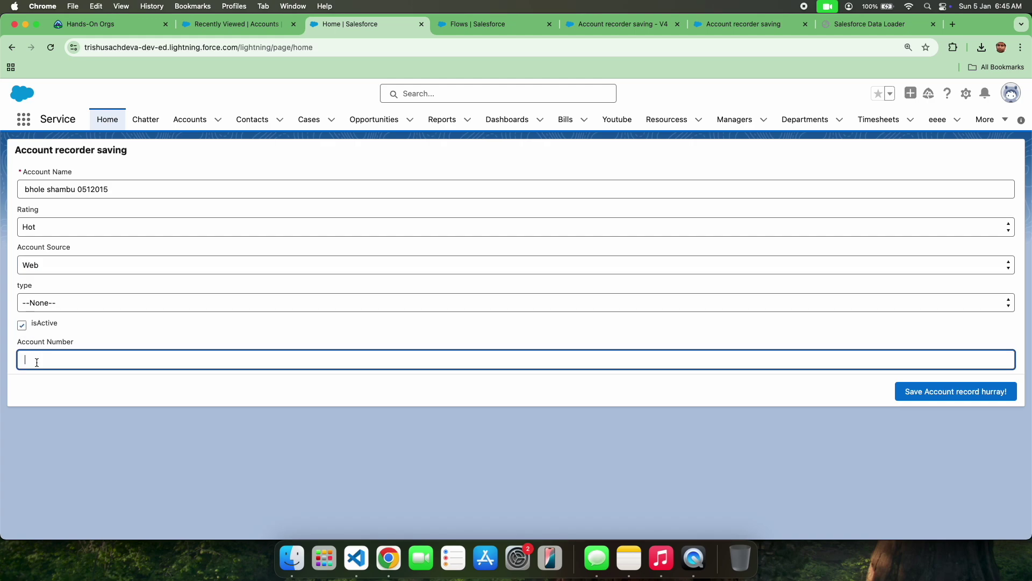
{"action": "type", "text": "98874"}
{"action": "left_click", "coordinate": [920, 391]}
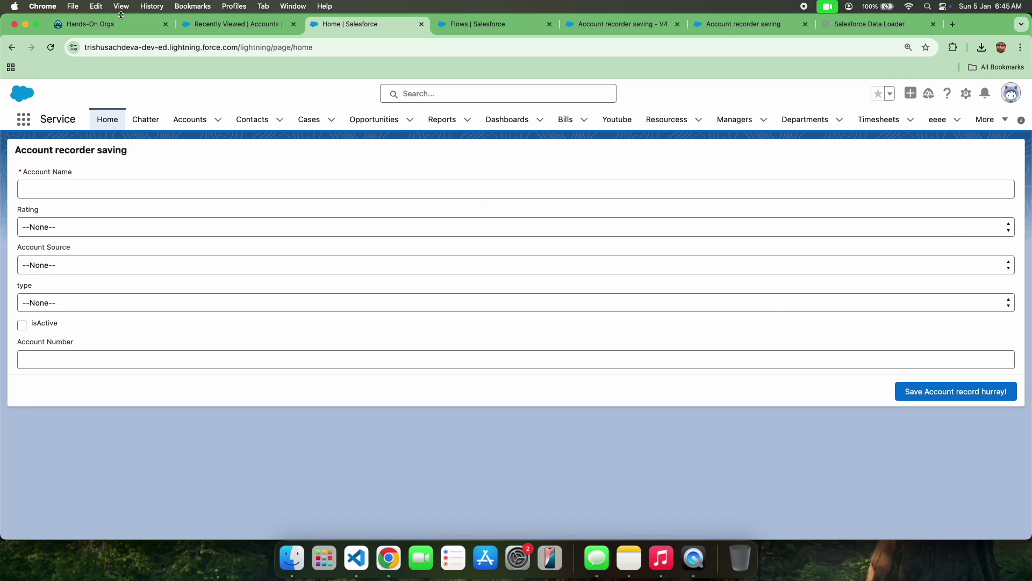
Open the "bhole shambu 0512015" account from the recently viewed accounts and examine its saved field values
{"action": "left_click", "coordinate": [192, 120]}
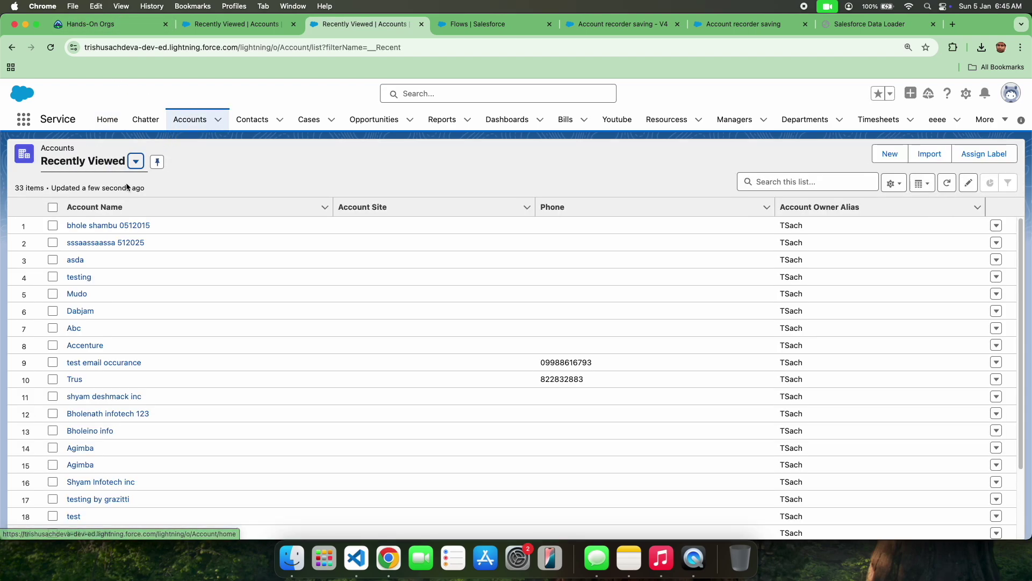
{"action": "left_click", "coordinate": [108, 226]}
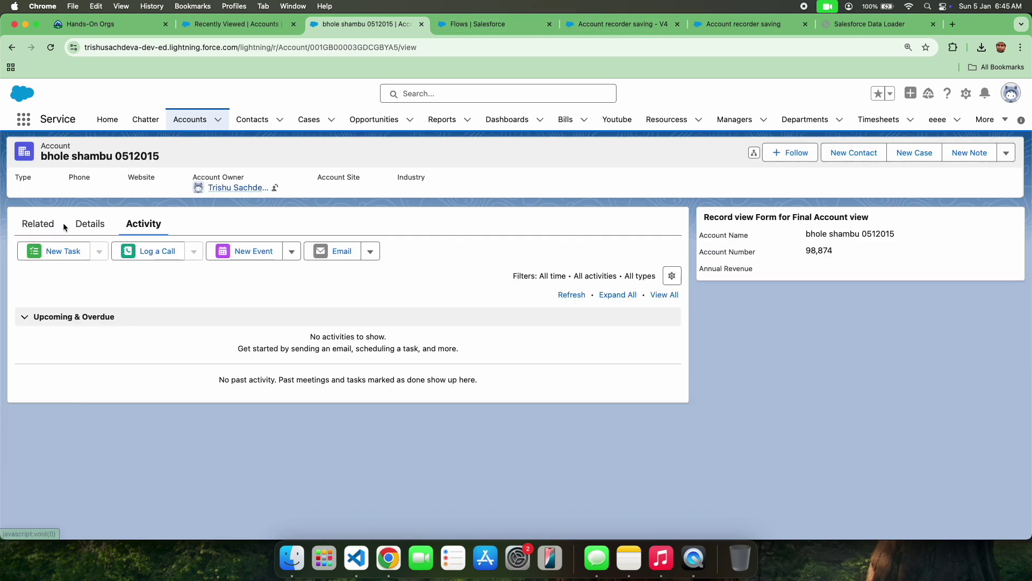
{"action": "left_click", "coordinate": [88, 225]}
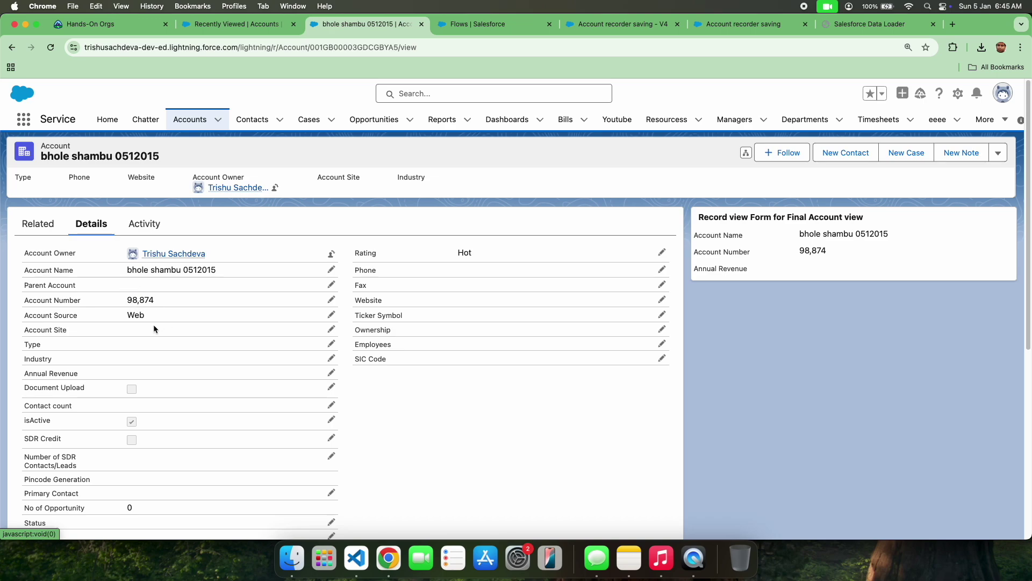
{"action": "scroll", "coordinate": [225, 322], "scroll_direction": "down", "scroll_amount": 3}
{"action": "scroll", "coordinate": [298, 419], "scroll_direction": "down", "scroll_amount": 5}
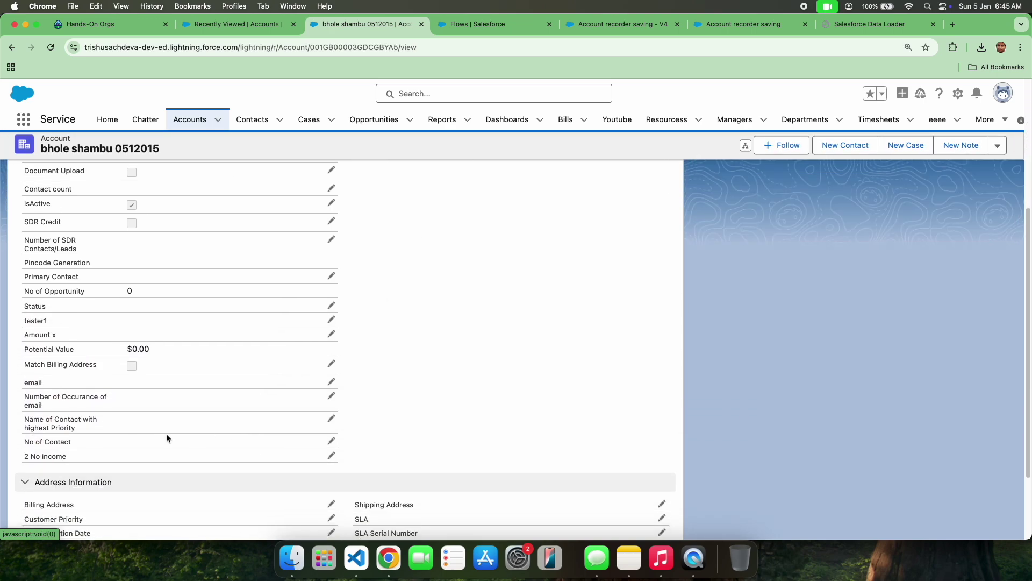
{"action": "scroll", "coordinate": [161, 333], "scroll_direction": "up", "scroll_amount": 5}
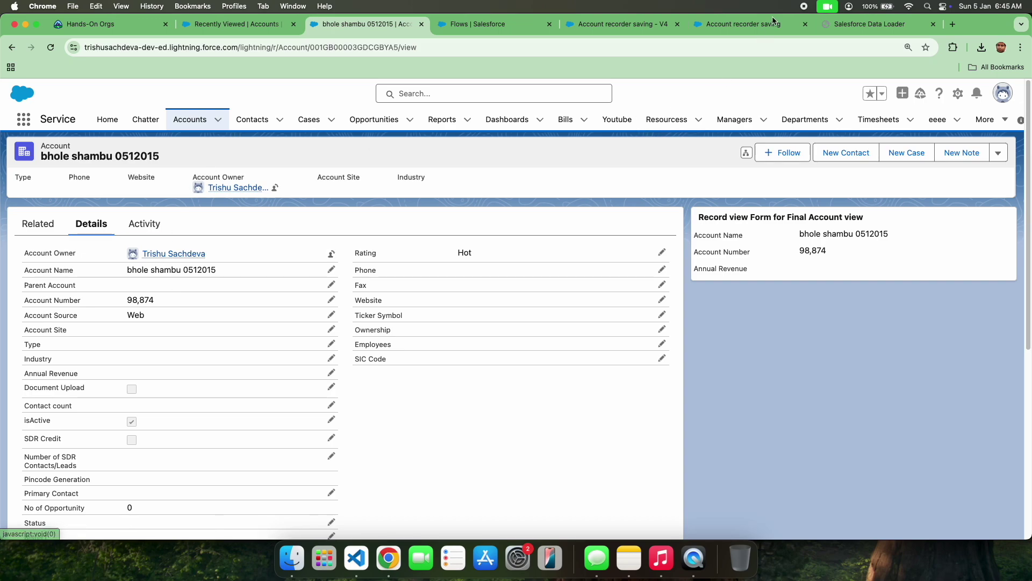